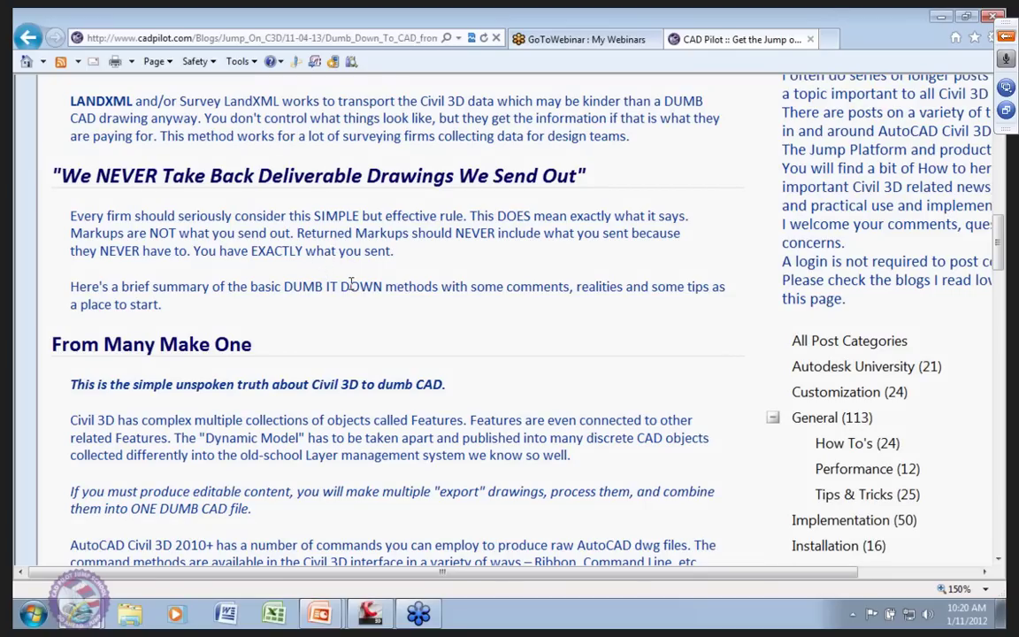
# - Switch to AutoCAD Civil 3D and review the drawing settings of BirdSample01
pyautogui.scroll(-5, 351, 283)
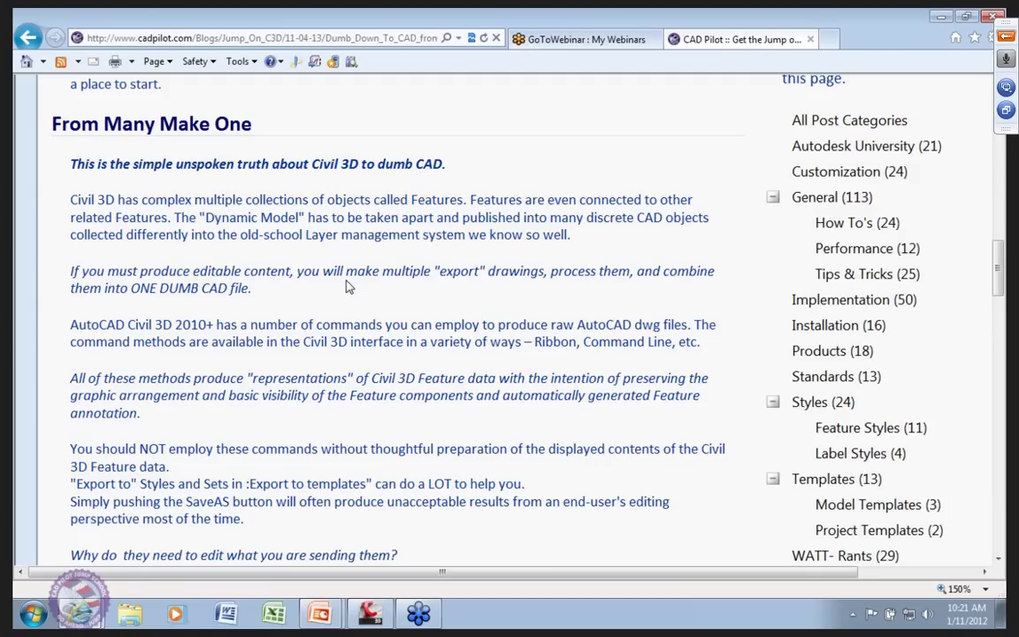
pyautogui.hotkey('alt', 'Tab')
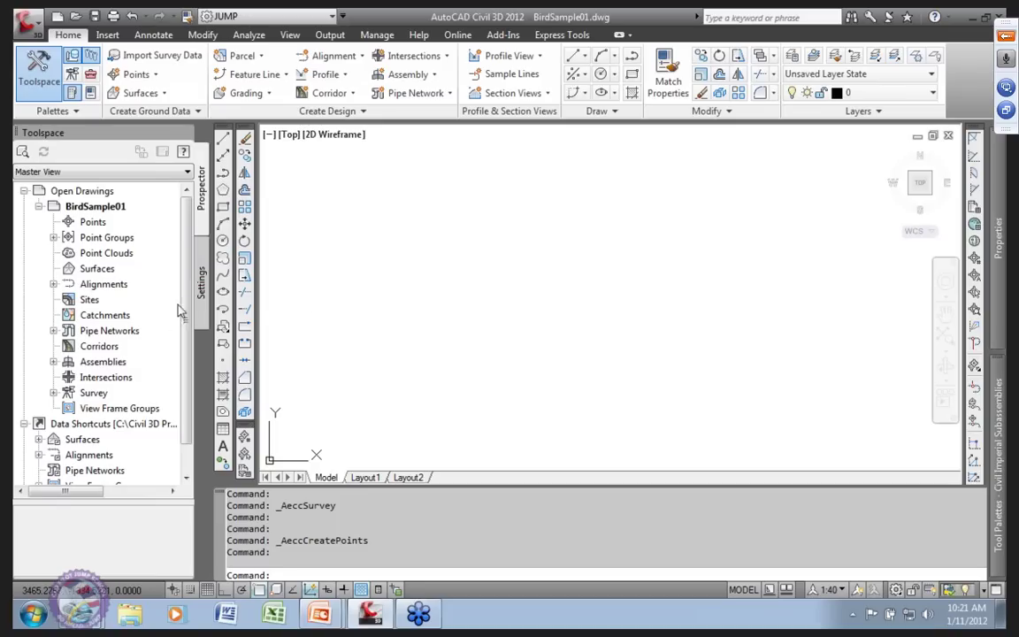
pyautogui.click(201, 287)
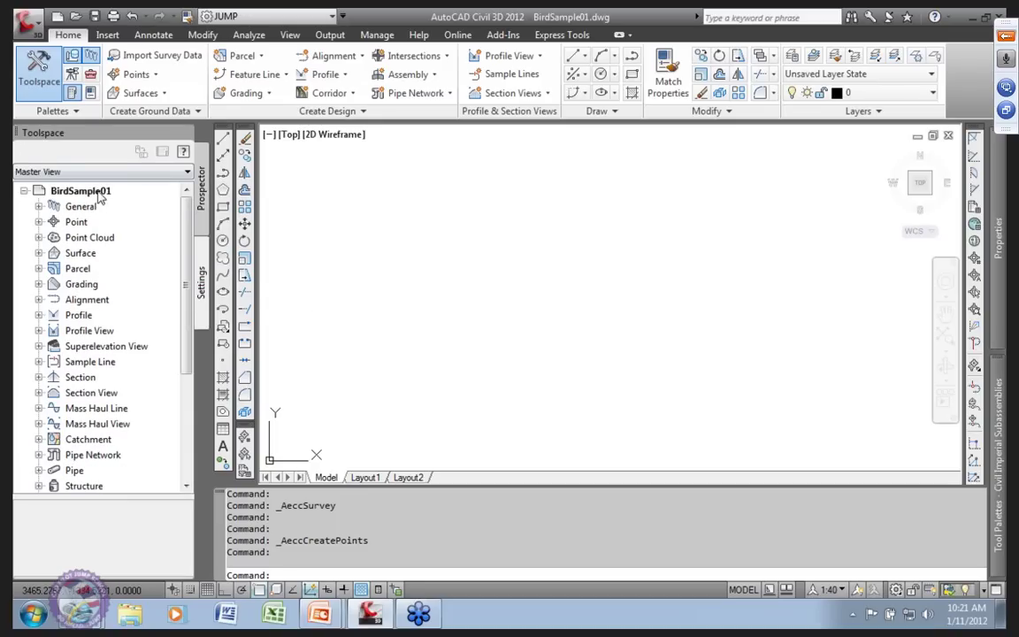
pyautogui.rightClick(95, 193)
pyautogui.click(139, 205)
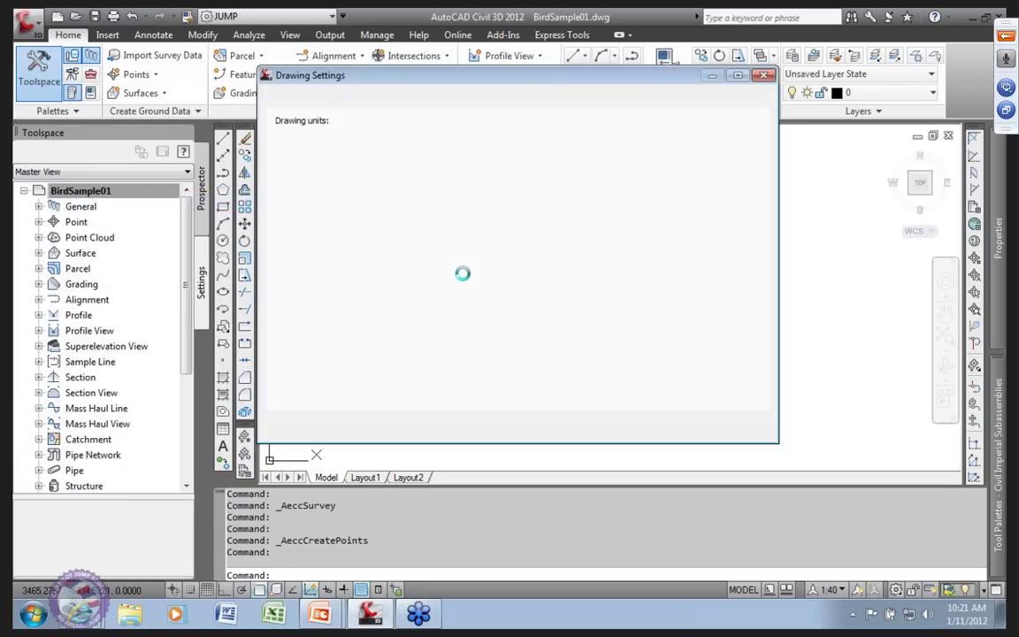
pyautogui.click(609, 432)
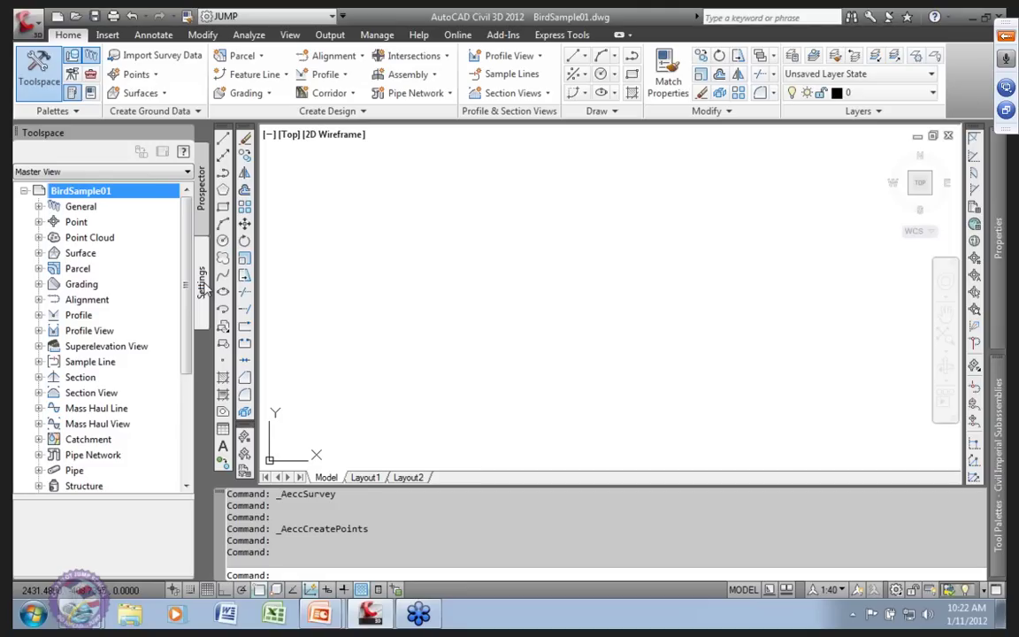
# - Show the Survey toolspace and check the available profiles in the program options without changing them
pyautogui.click(72, 74)
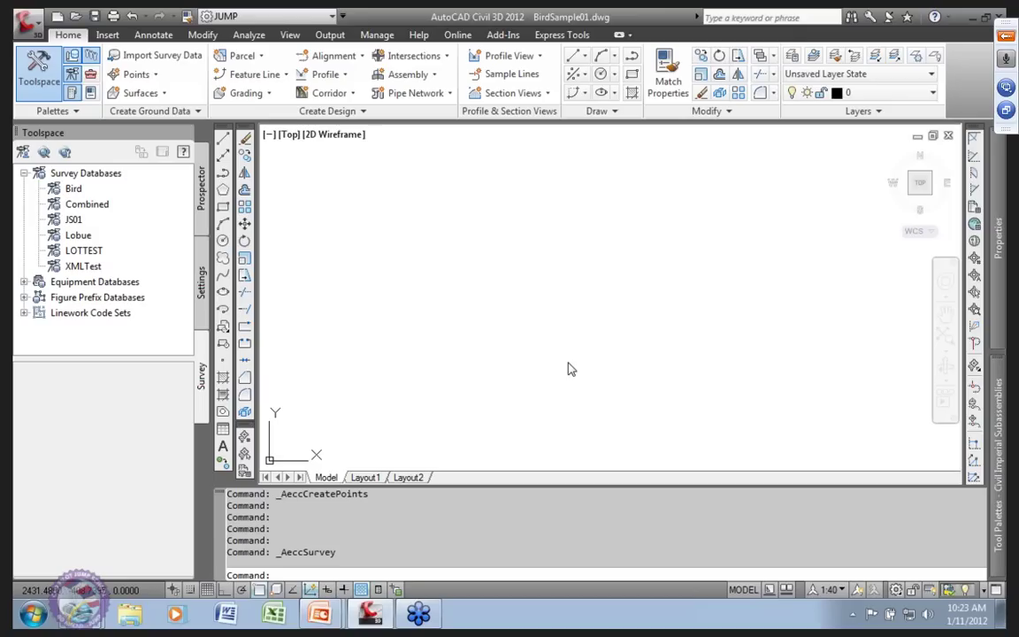
pyautogui.rightClick(533, 575)
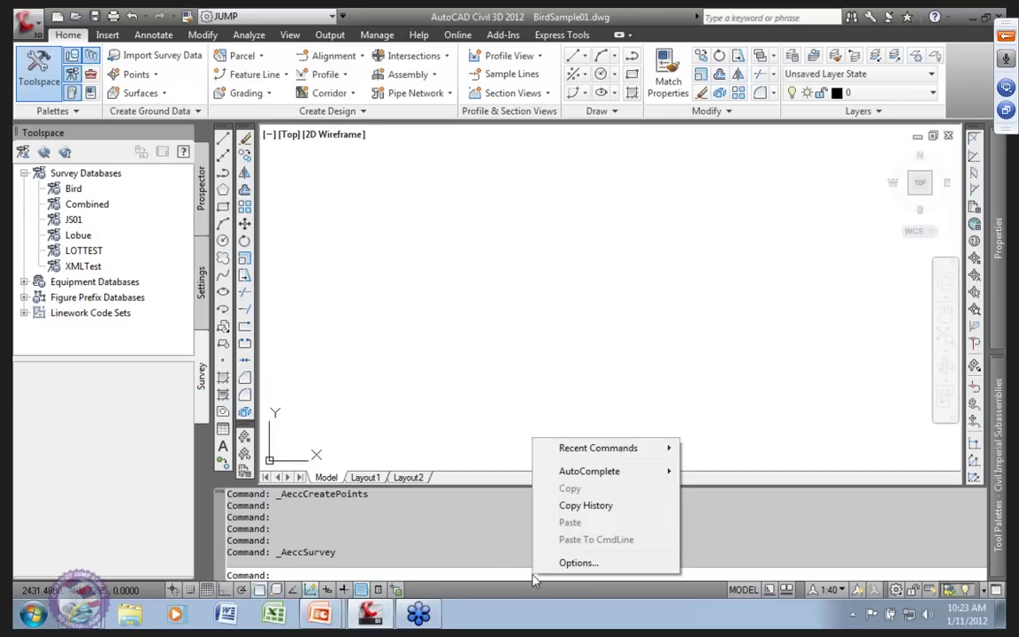
pyautogui.click(575, 564)
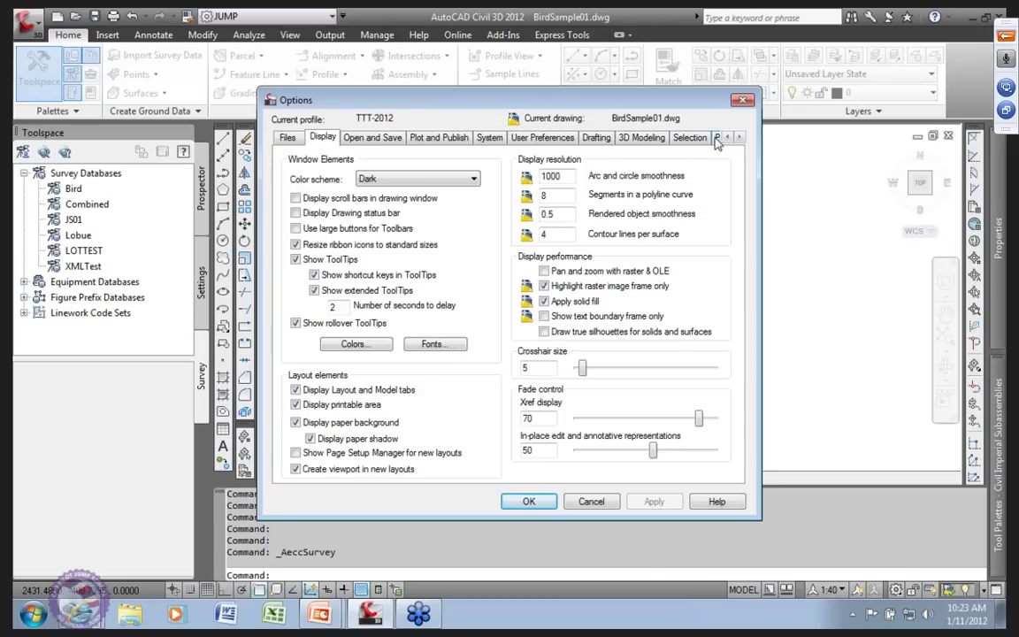
pyautogui.click(695, 136)
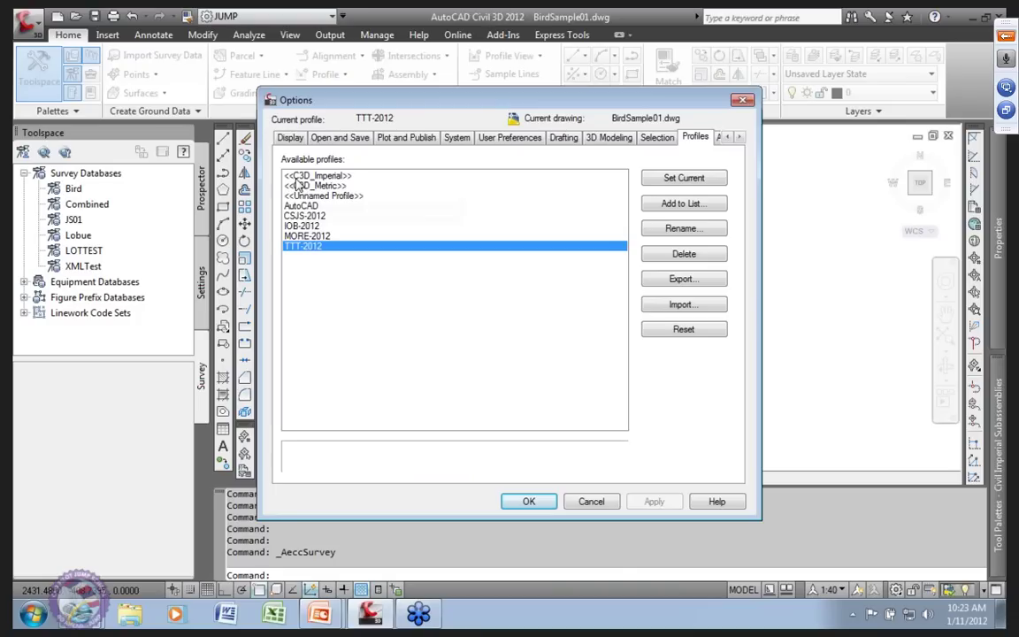
pyautogui.click(591, 501)
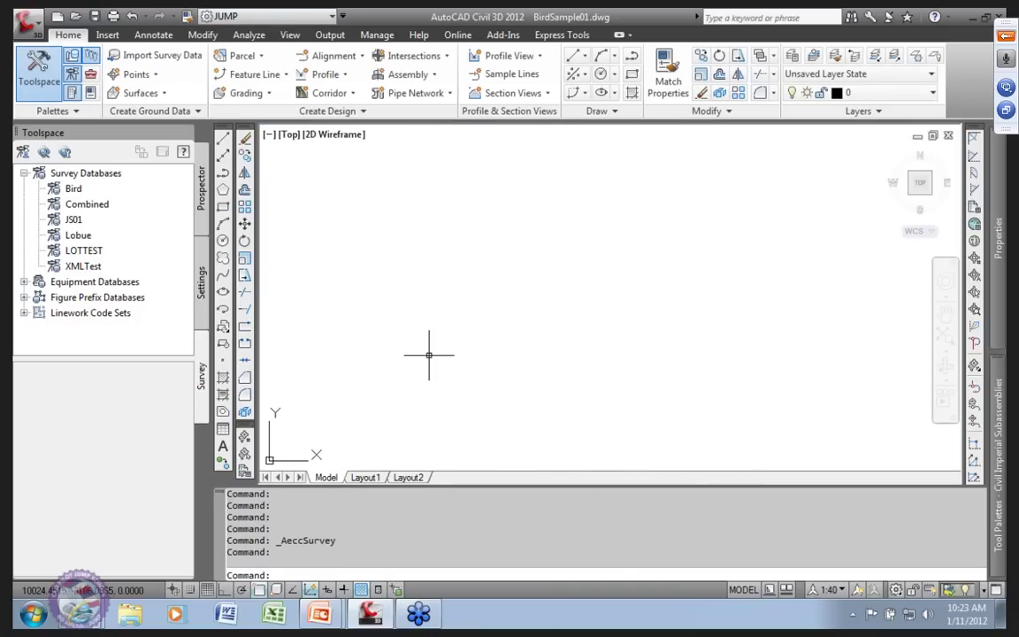
# - Compare the project's Data Shortcuts location with the folder path of the Survey Databases collection
pyautogui.click(95, 174)
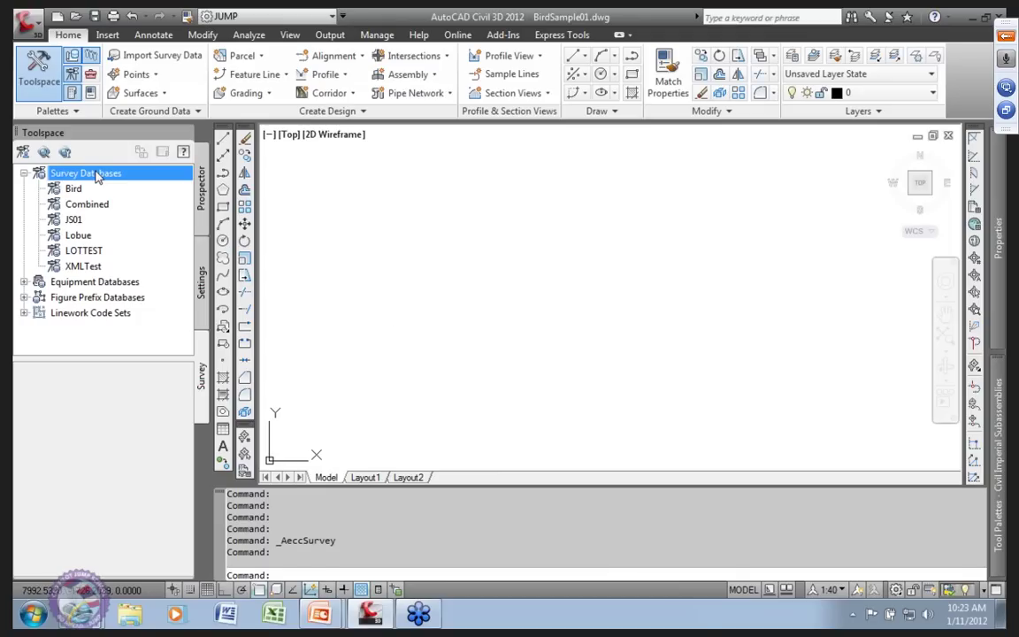
pyautogui.click(200, 187)
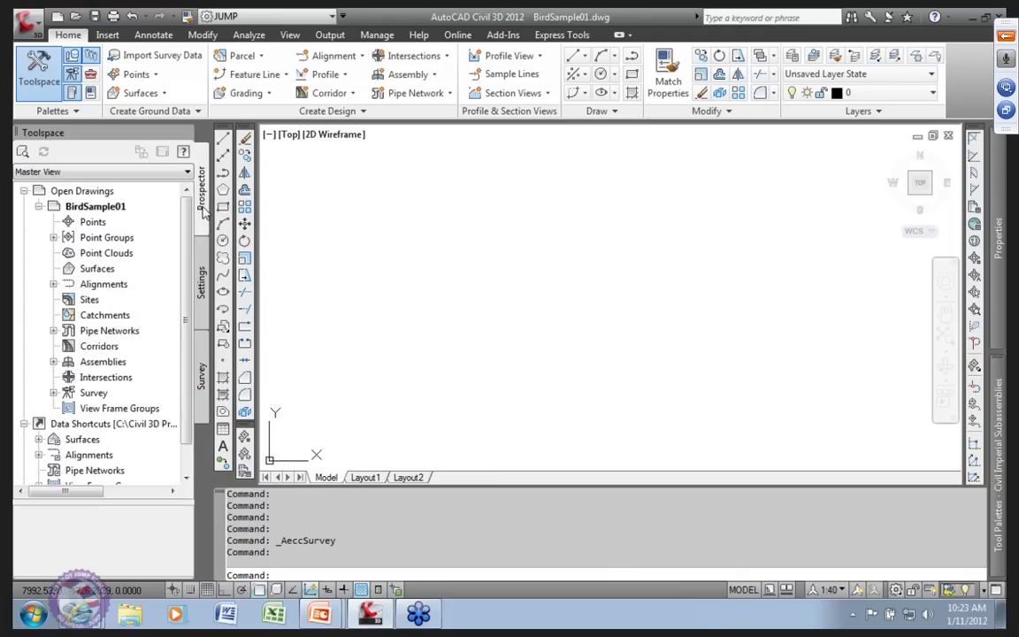
pyautogui.click(102, 424)
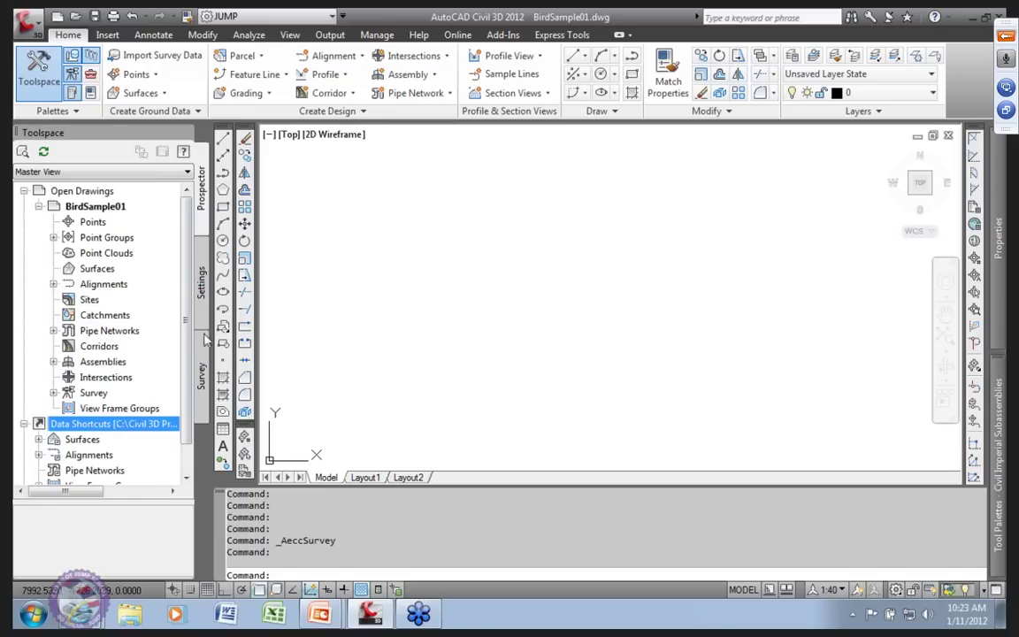
pyautogui.click(202, 202)
pyautogui.click(201, 376)
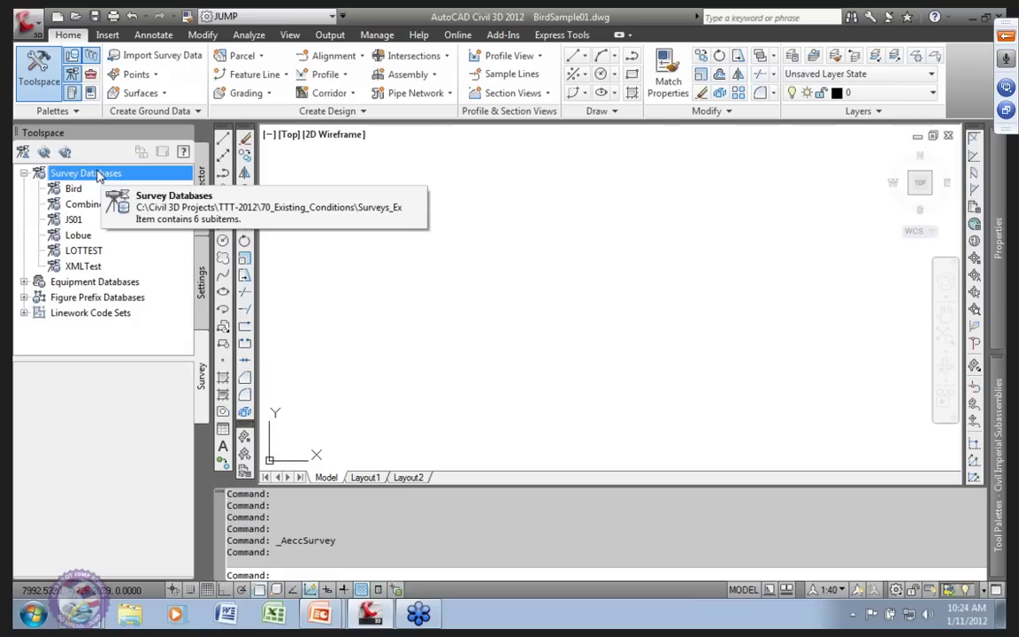
# - Locate the Surveys_Ex folder under TTT-2012, 70_Existing_Conditions as the survey working folder and leave the folder selection without applying it
pyautogui.rightClick(140, 173)
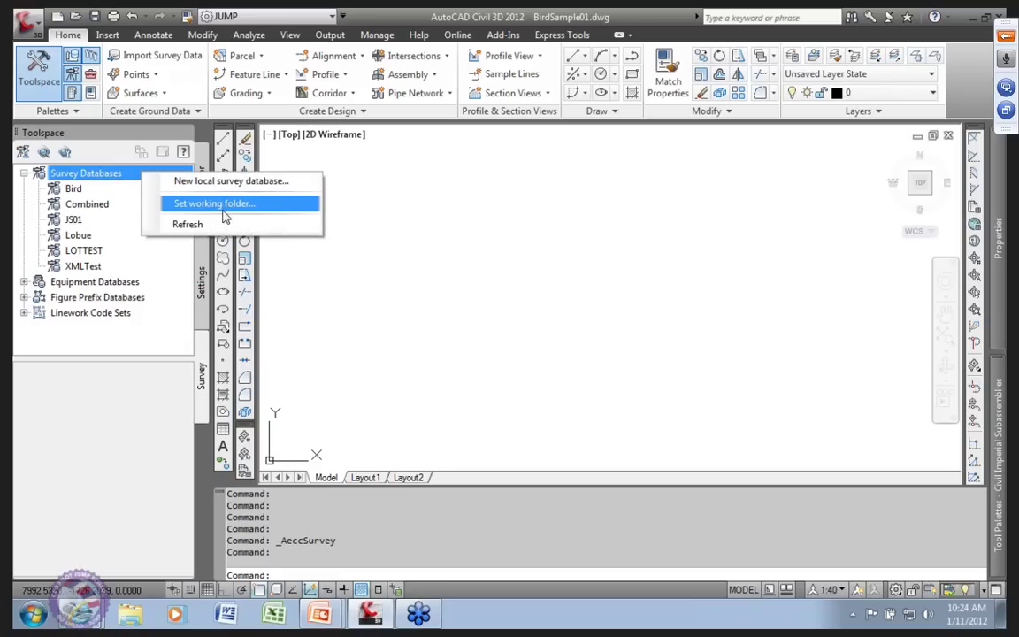
pyautogui.click(317, 205)
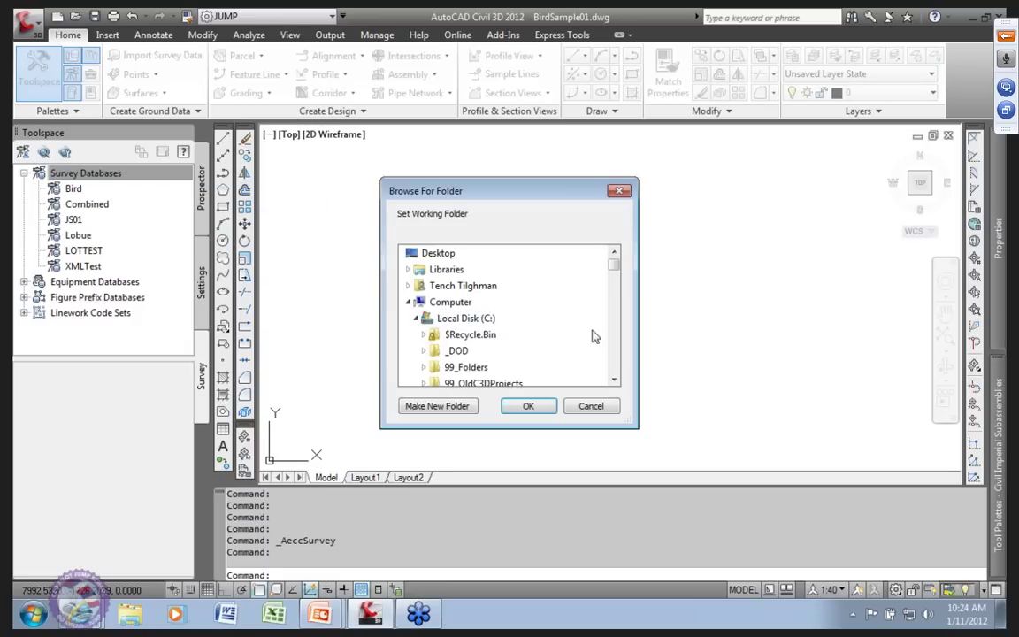
pyautogui.moveTo(615, 270); pyautogui.dragTo(612, 302)
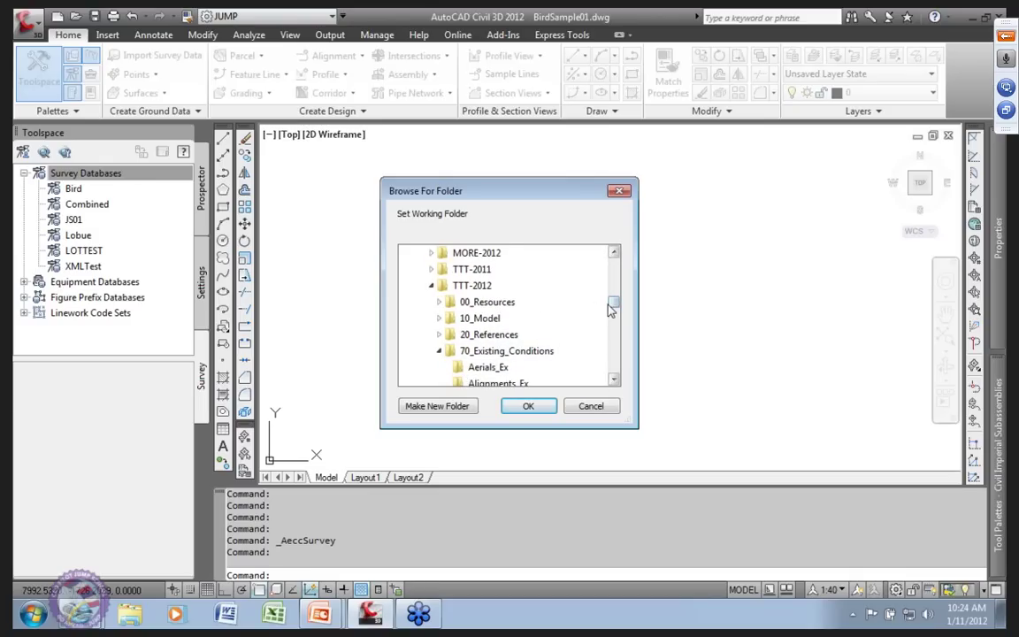
pyautogui.moveTo(614, 311); pyautogui.dragTo(611, 324)
pyautogui.click(493, 335)
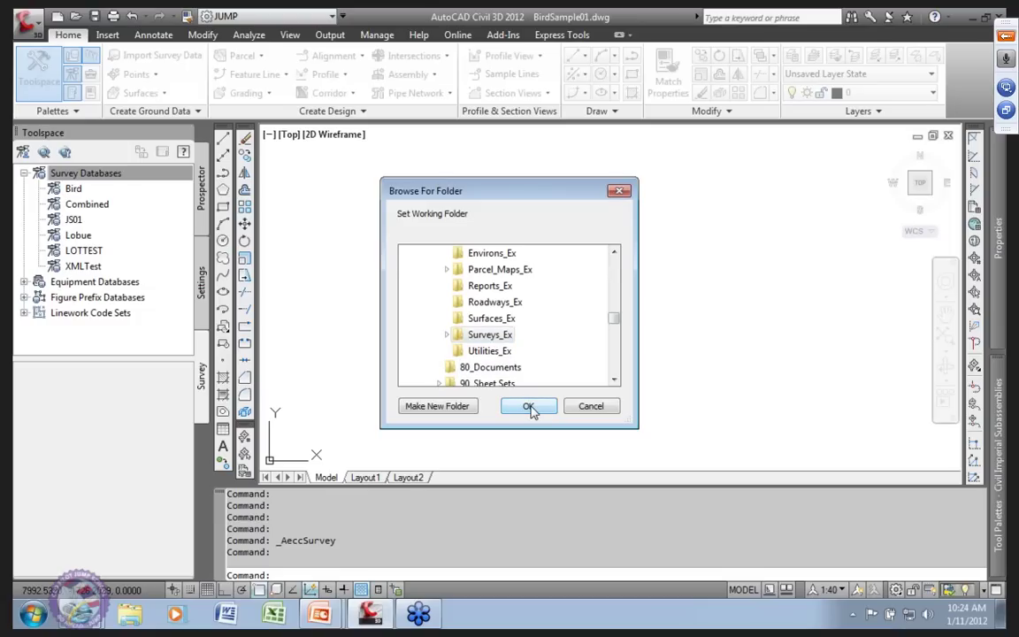
pyautogui.moveTo(612, 318); pyautogui.dragTo(612, 299)
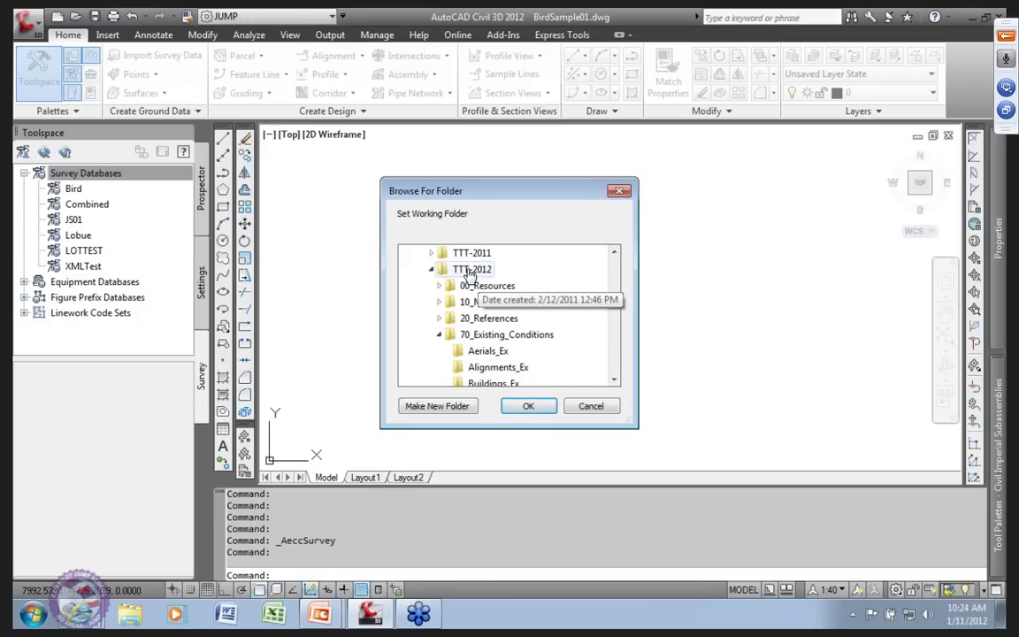
pyautogui.click(590, 407)
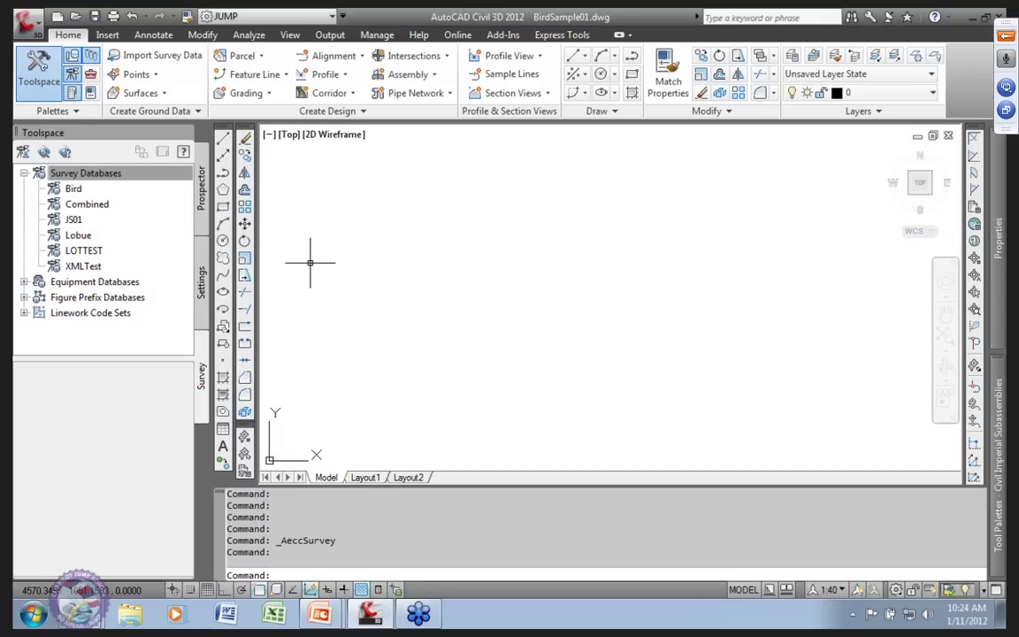
# - Import the My_Project_F2F_Settings.usr_set file into the Survey User Settings
pyautogui.click(85, 173)
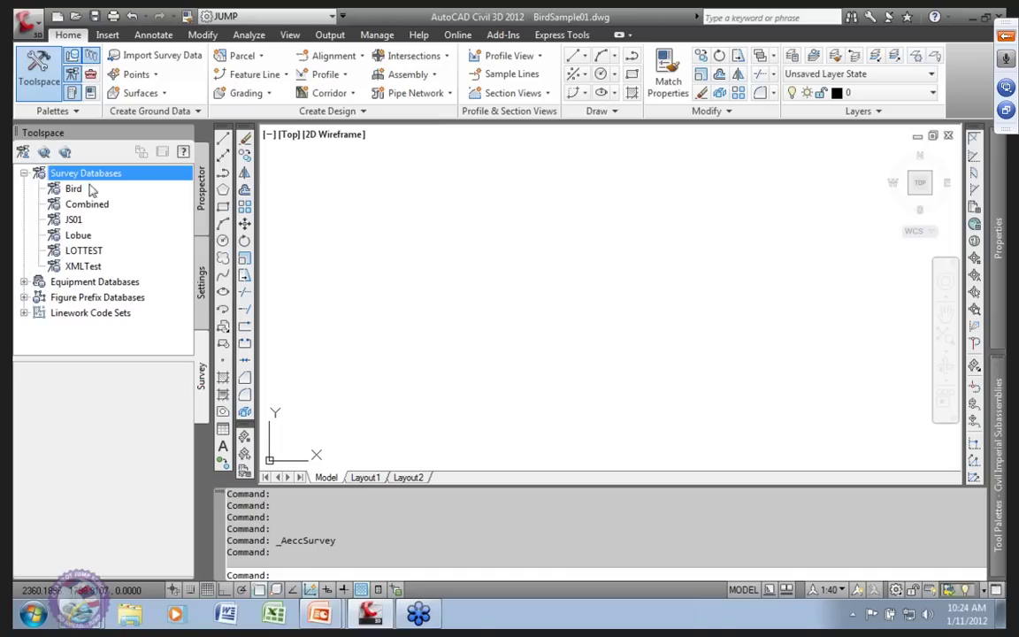
pyautogui.click(22, 152)
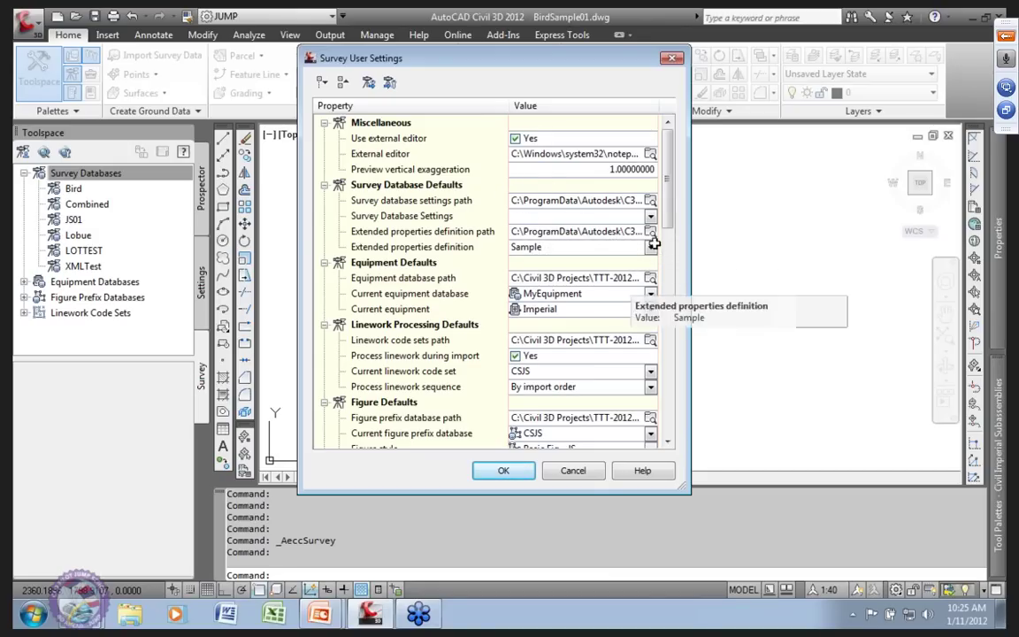
pyautogui.moveTo(673, 221)
pyautogui.mouseDown()
pyautogui.moveTo(668, 323)
pyautogui.moveTo(666, 201)
pyautogui.mouseUp()
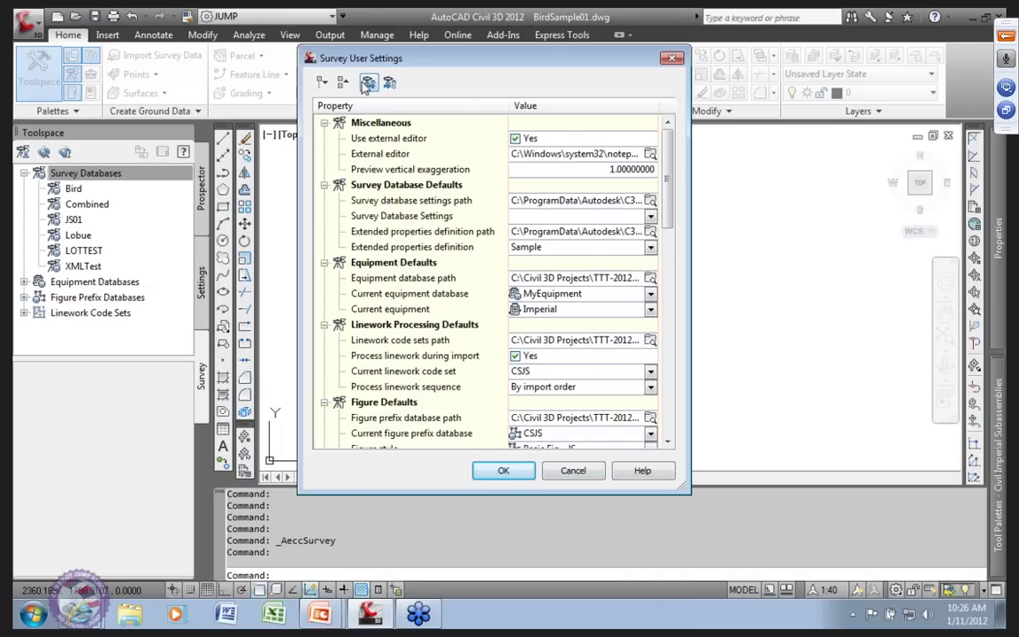
pyautogui.click(389, 83)
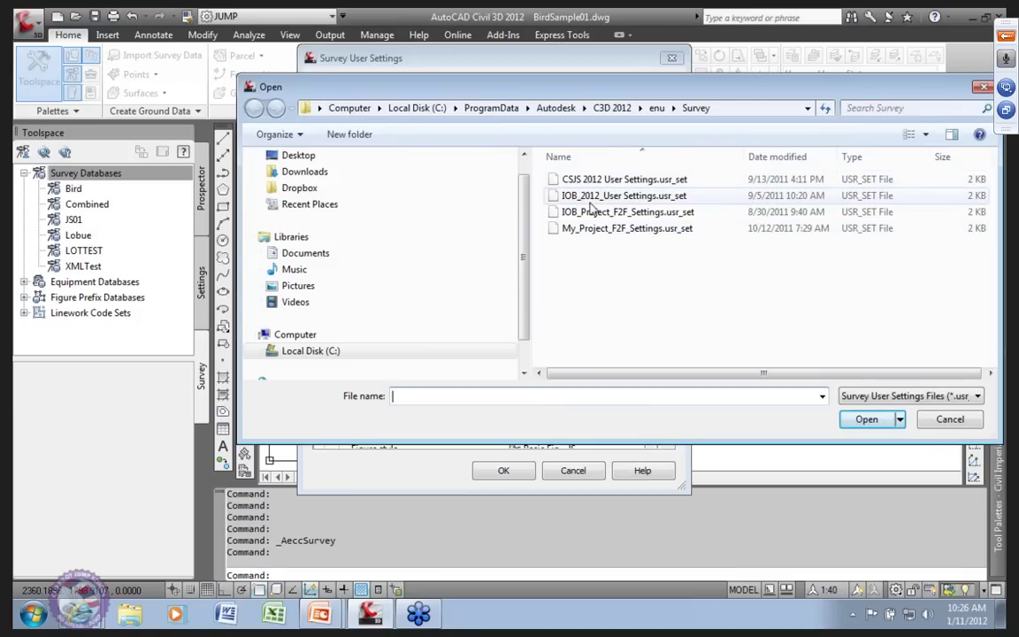
pyautogui.click(582, 230)
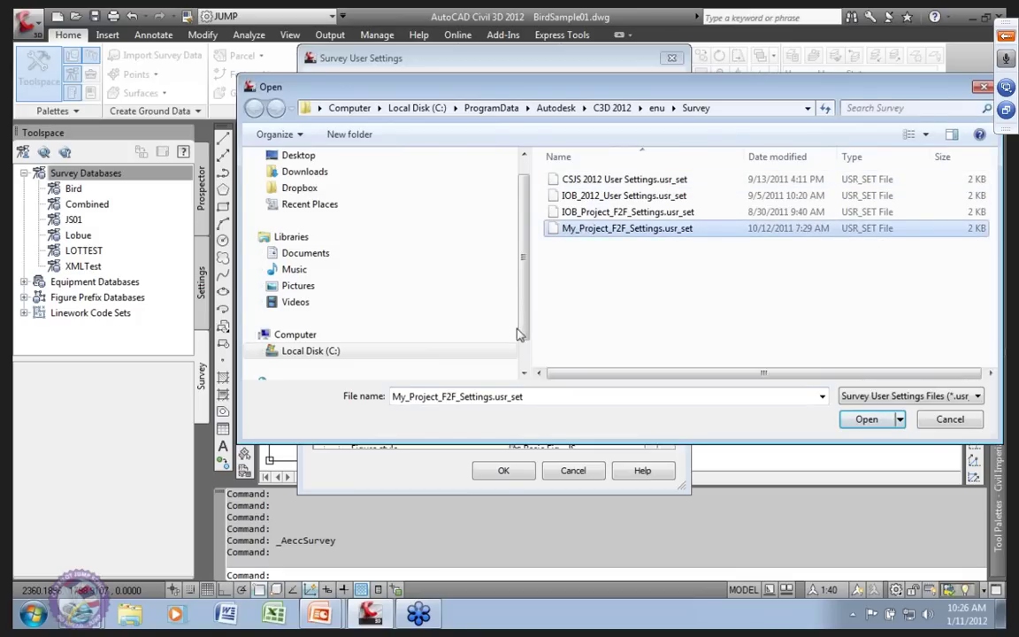
pyautogui.moveTo(640, 87); pyautogui.dragTo(496, 101)
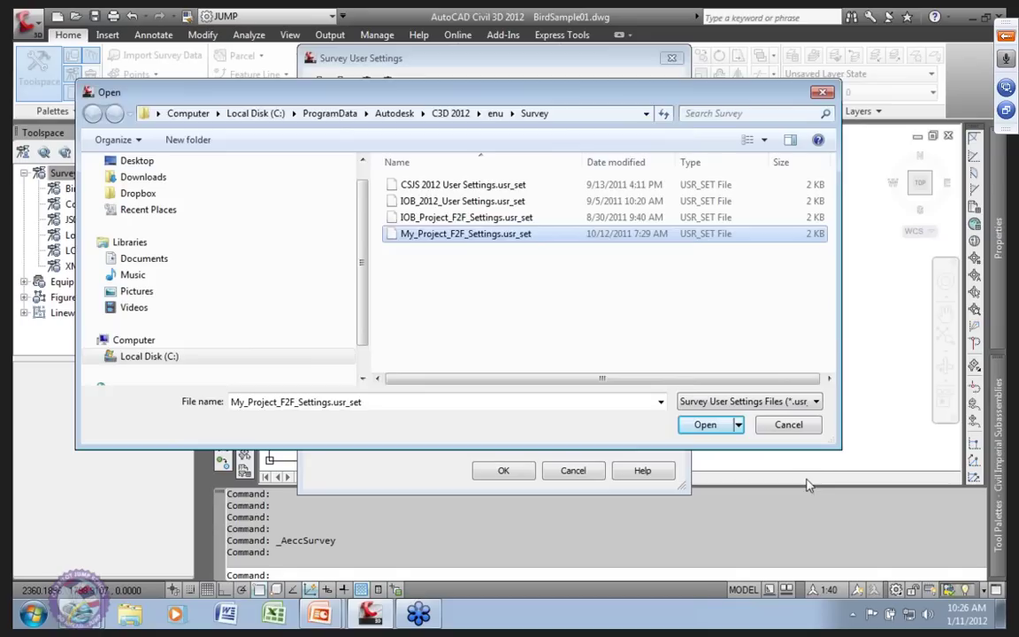
pyautogui.press('Return')
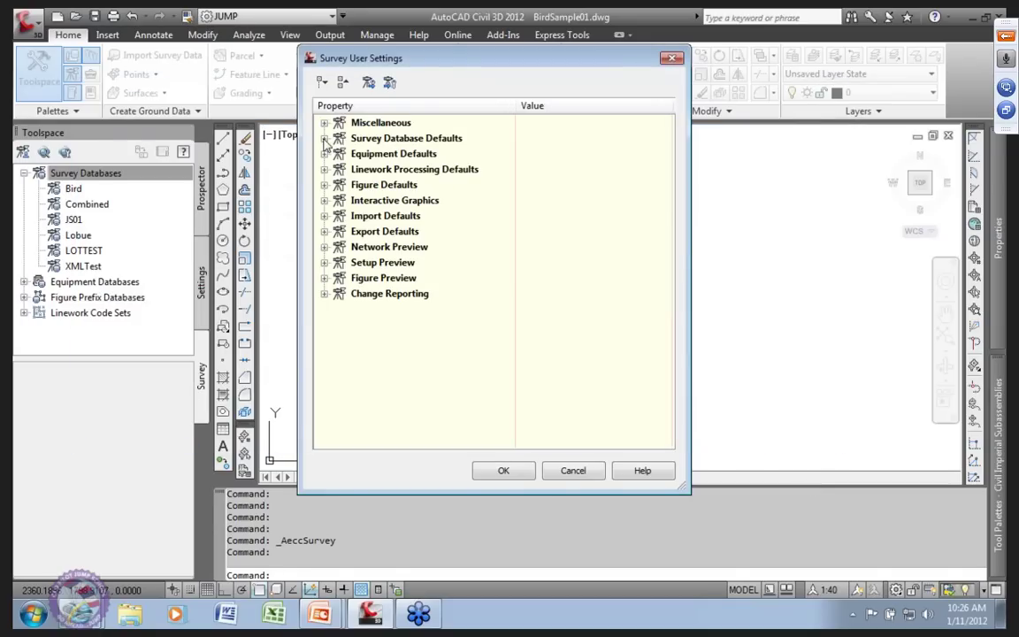
# - Review the Survey Database Defaults and Figure Defaults in the Survey User Settings and accept the settings
pyautogui.click(325, 138)
pyautogui.click(325, 139)
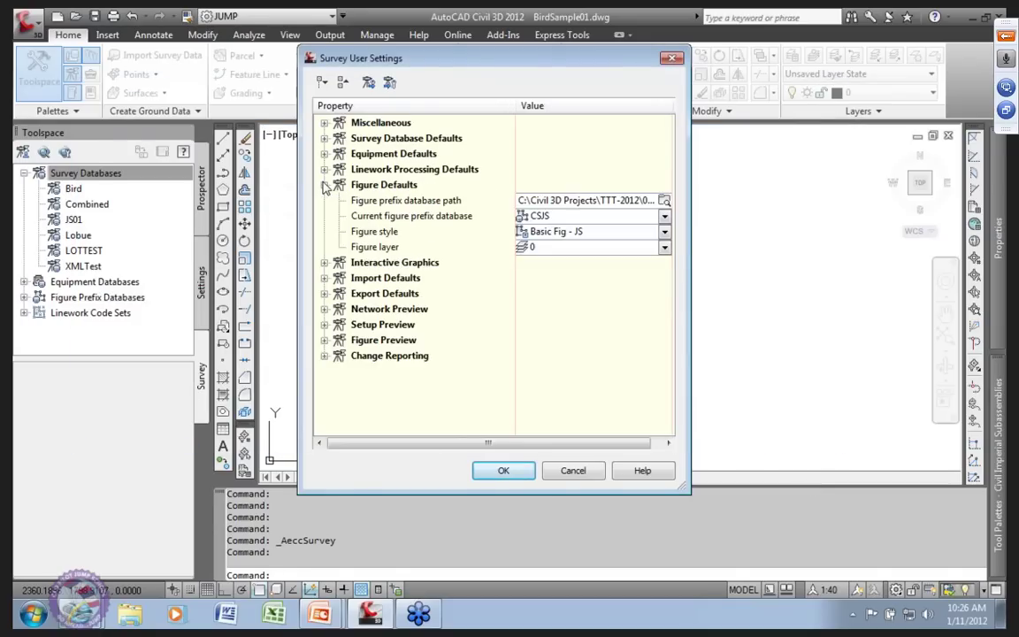
pyautogui.click(524, 471)
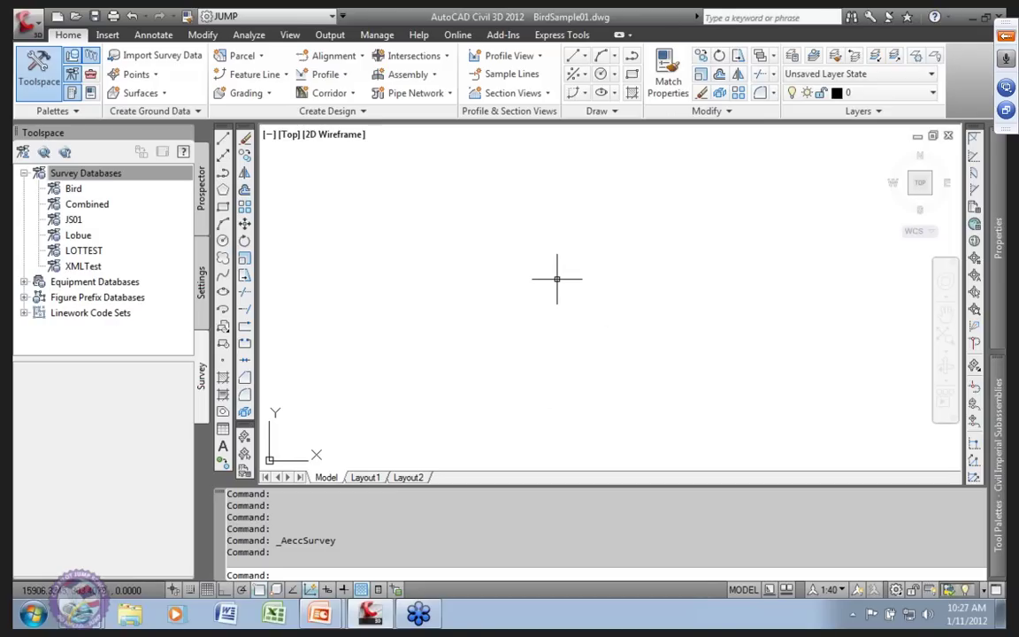
# - Open the Bird survey database for editing
pyautogui.click(78, 190)
pyautogui.rightClick(80, 191)
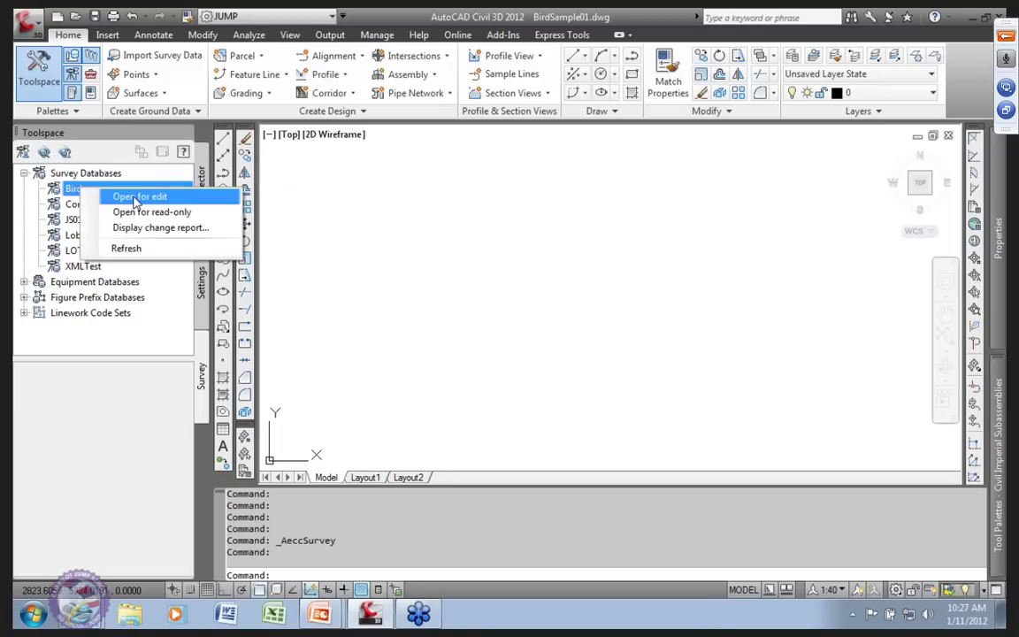
pyautogui.click(136, 198)
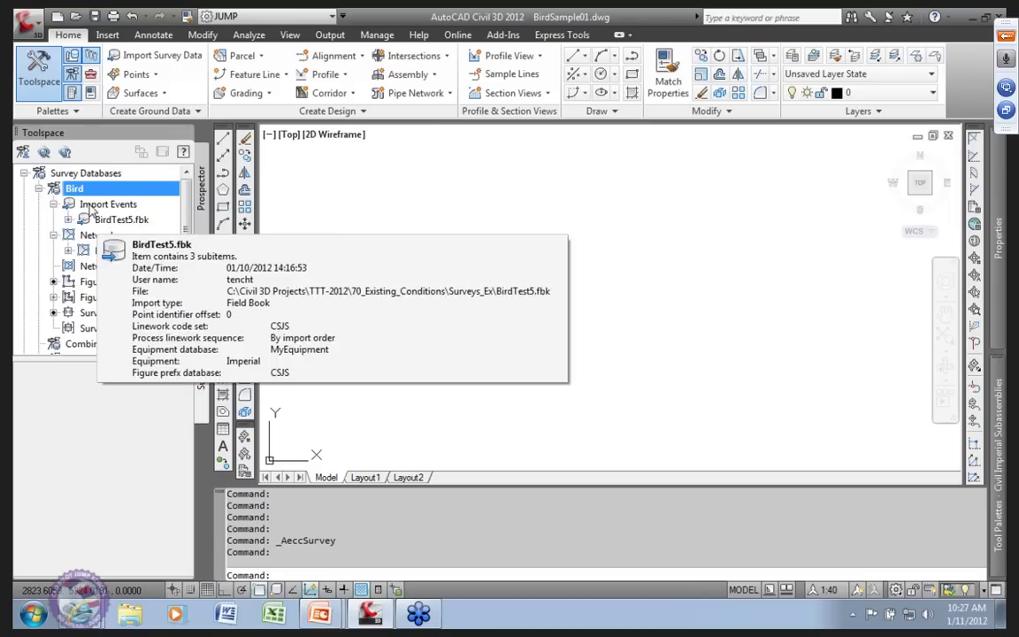
# - Review the data source types offered for importing survey data into the Bird database, and cancel the import
pyautogui.click(92, 205)
pyautogui.rightClick(92, 205)
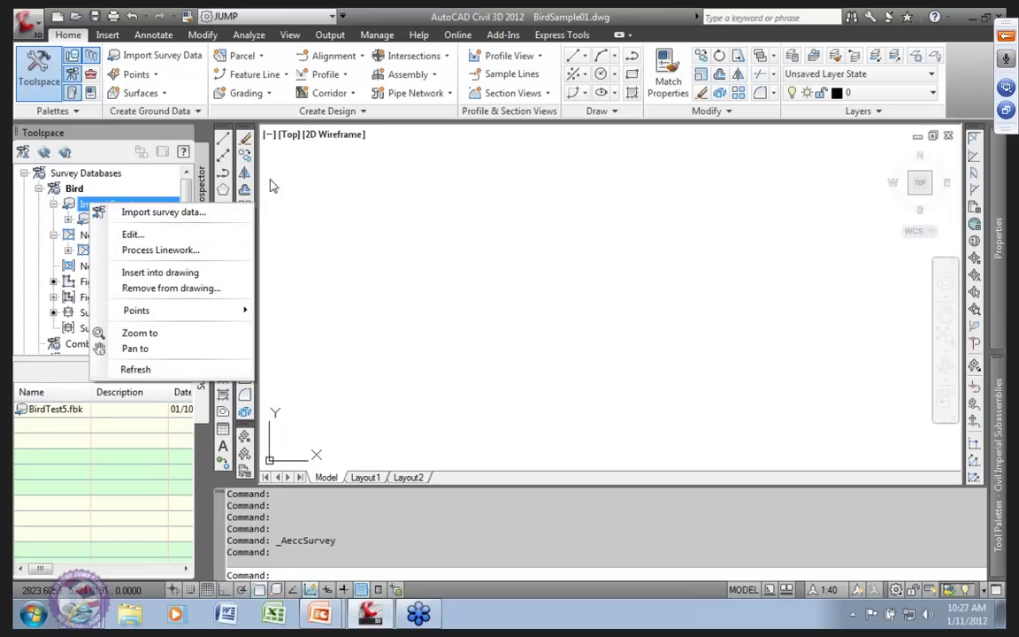
pyautogui.click(222, 215)
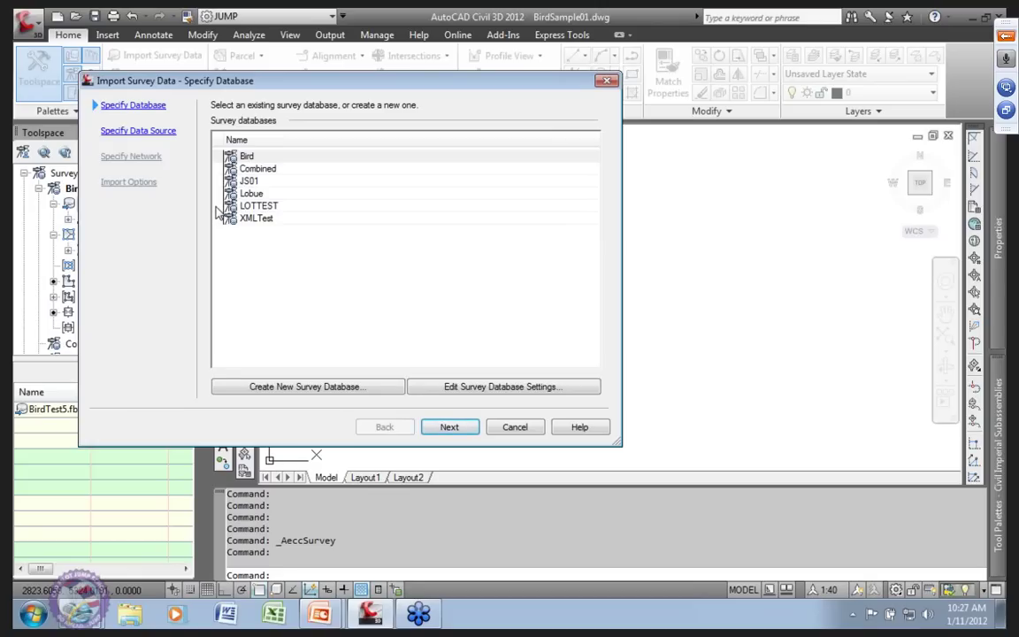
pyautogui.click(223, 155)
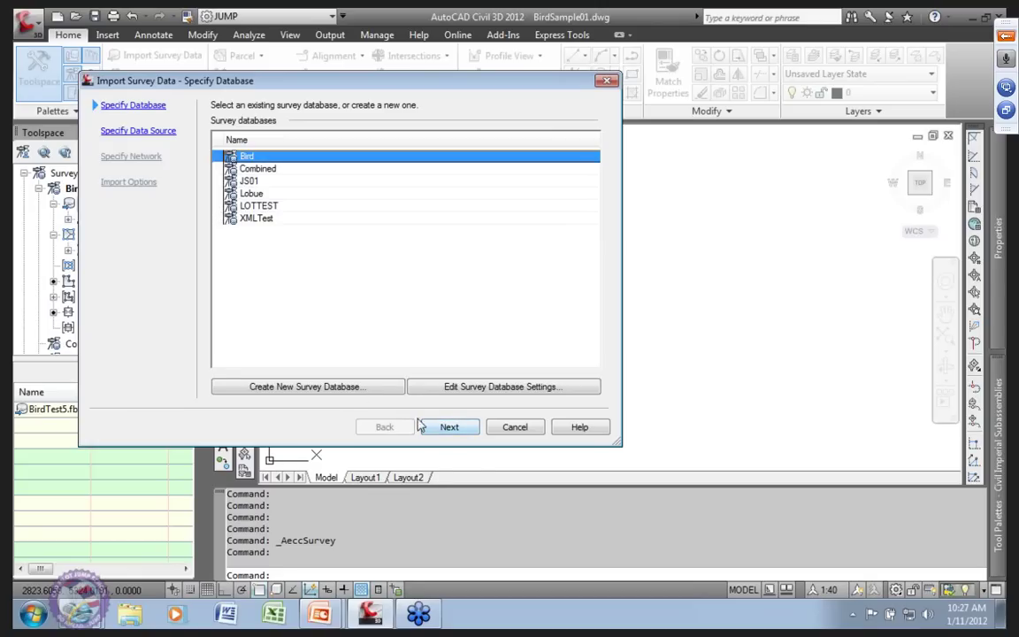
pyautogui.click(450, 427)
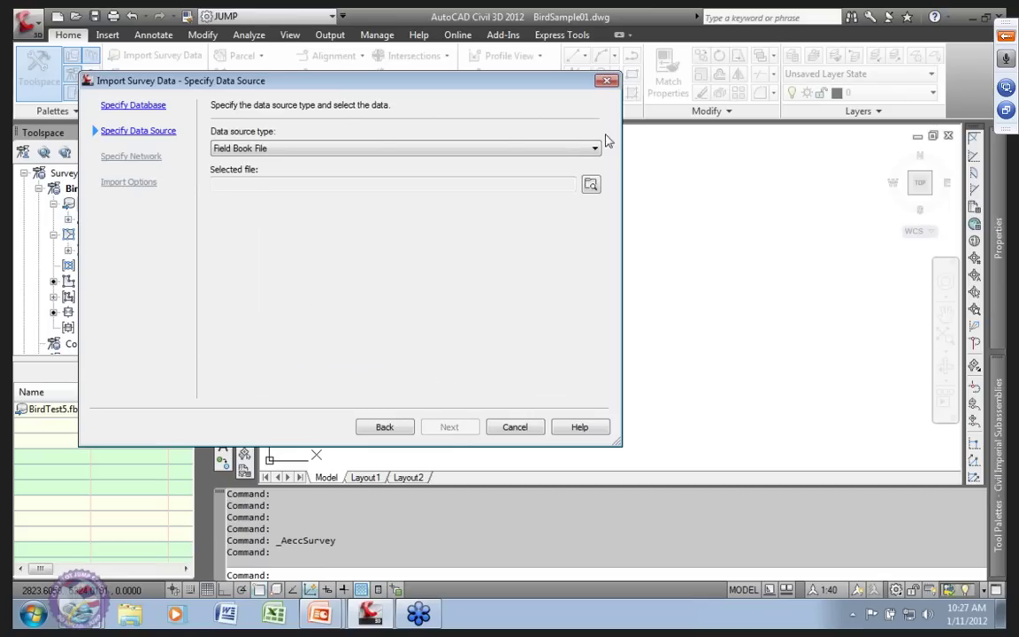
pyautogui.click(595, 148)
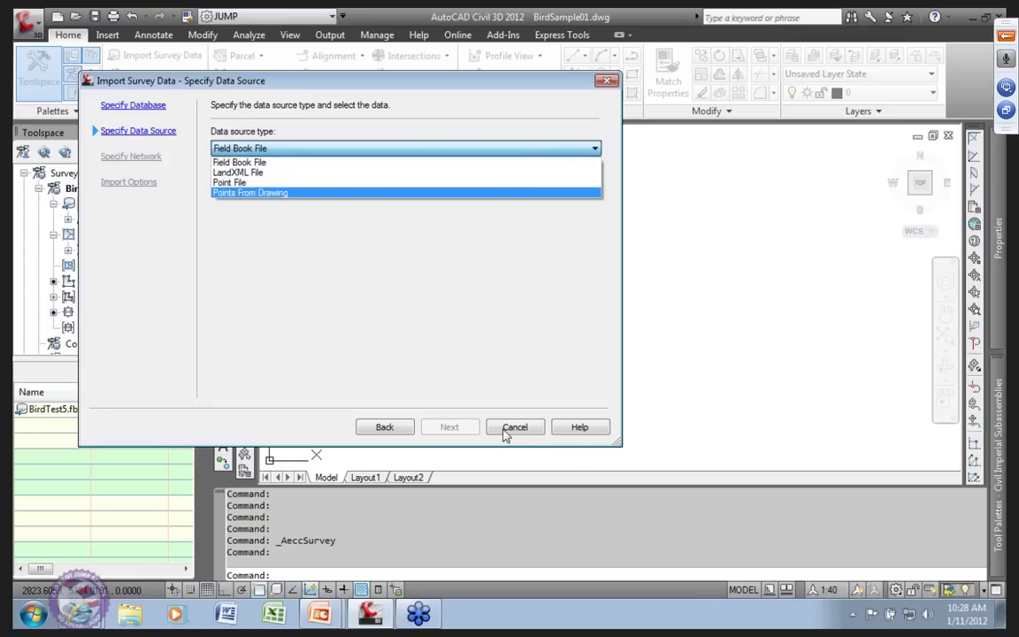
pyautogui.click(514, 428)
pyautogui.click(517, 428)
# - Review the re-import and linework processing options available for the BirdTest5.fbk import event
pyautogui.click(139, 220)
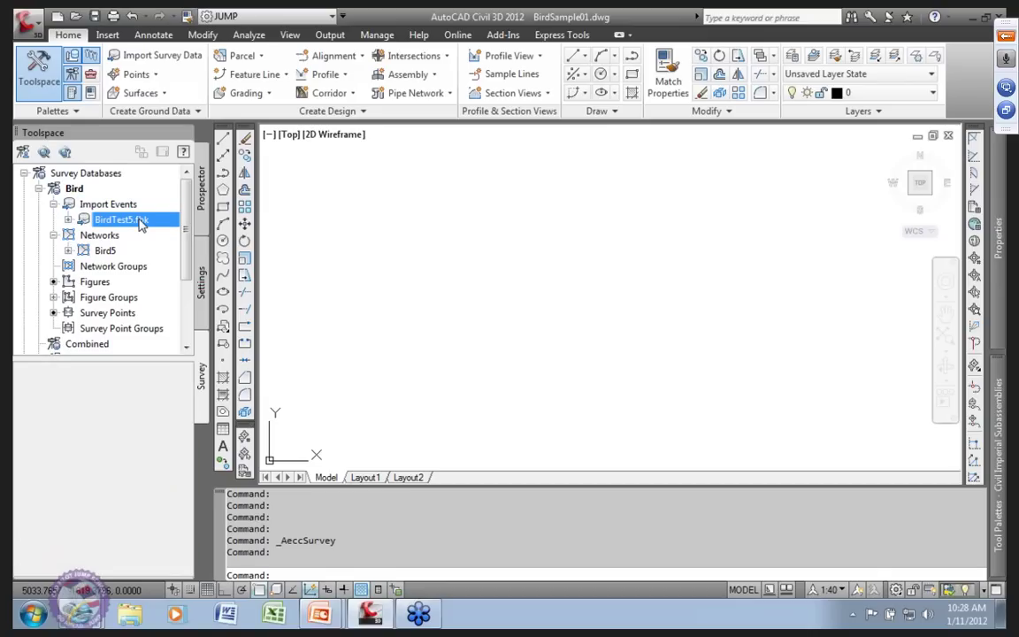
pyautogui.rightClick(139, 222)
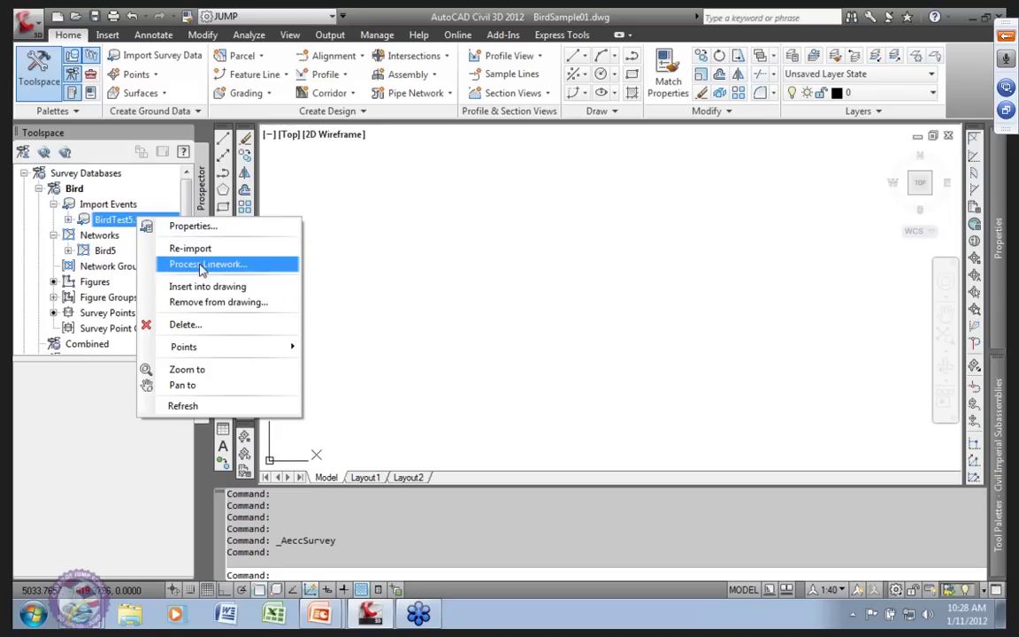
pyautogui.click(104, 205)
pyautogui.click(115, 221)
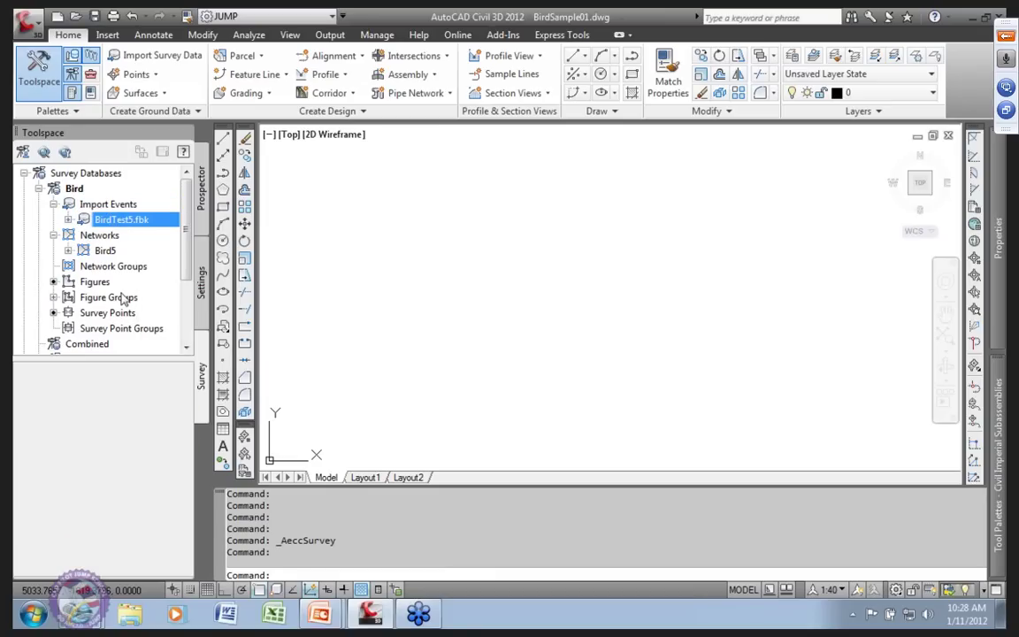
# - Examine the control points and setups of the Bird5 network, and collapse the network again
pyautogui.click(68, 250)
pyautogui.click(116, 269)
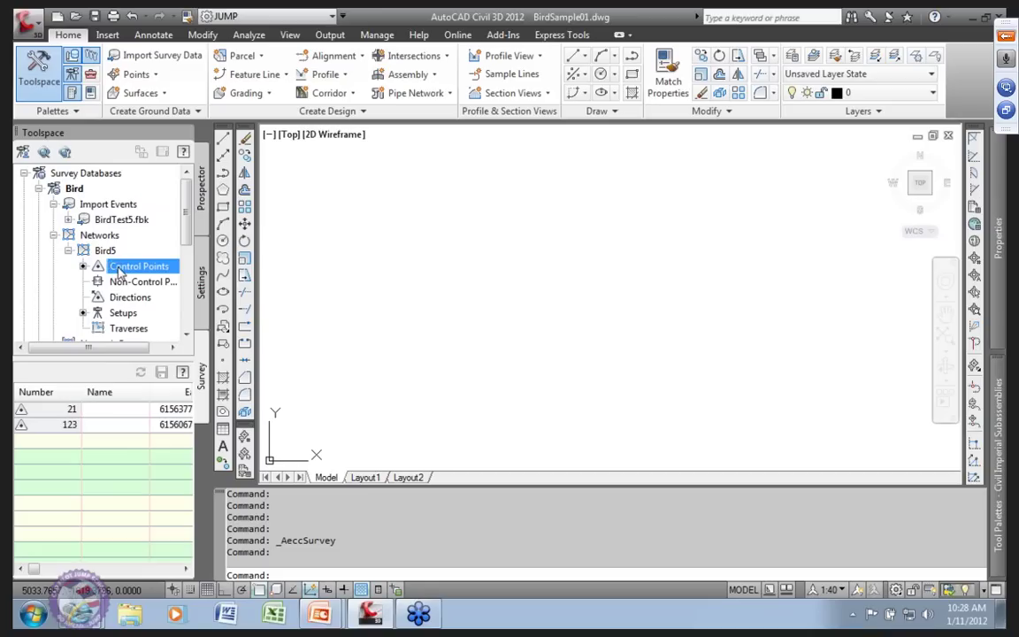
pyautogui.click(122, 317)
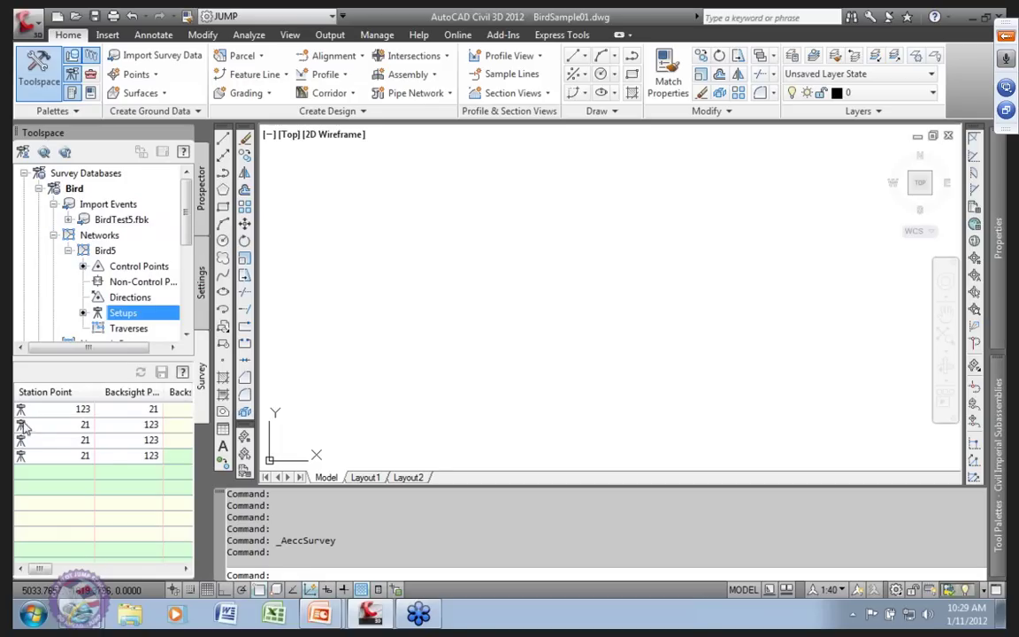
pyautogui.click(69, 252)
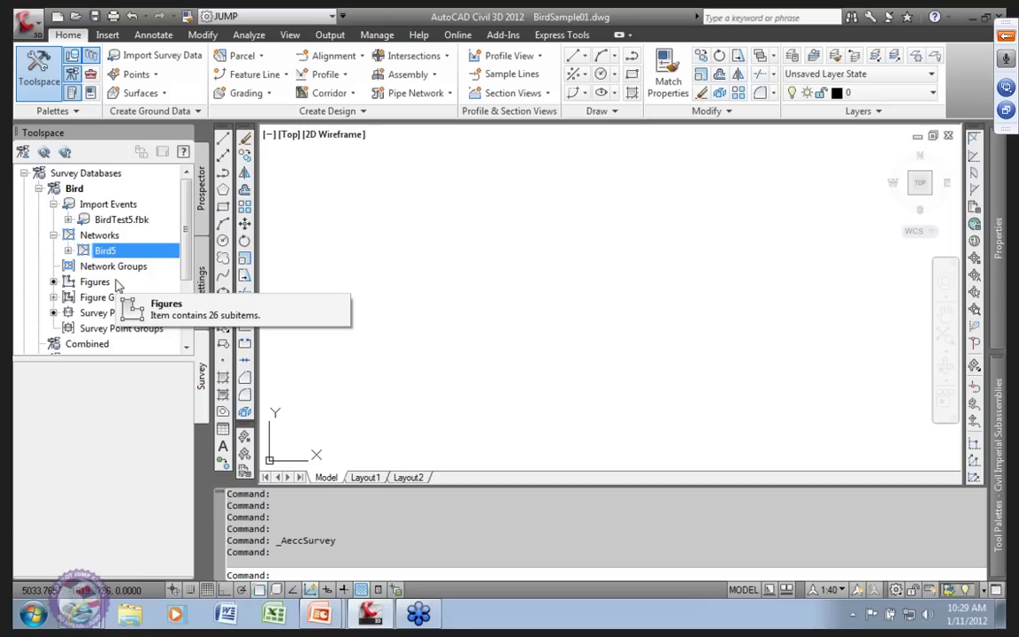
# - Insert all figures of the Bird survey database into the drawing
pyautogui.click(94, 283)
pyautogui.rightClick(98, 289)
pyautogui.click(182, 337)
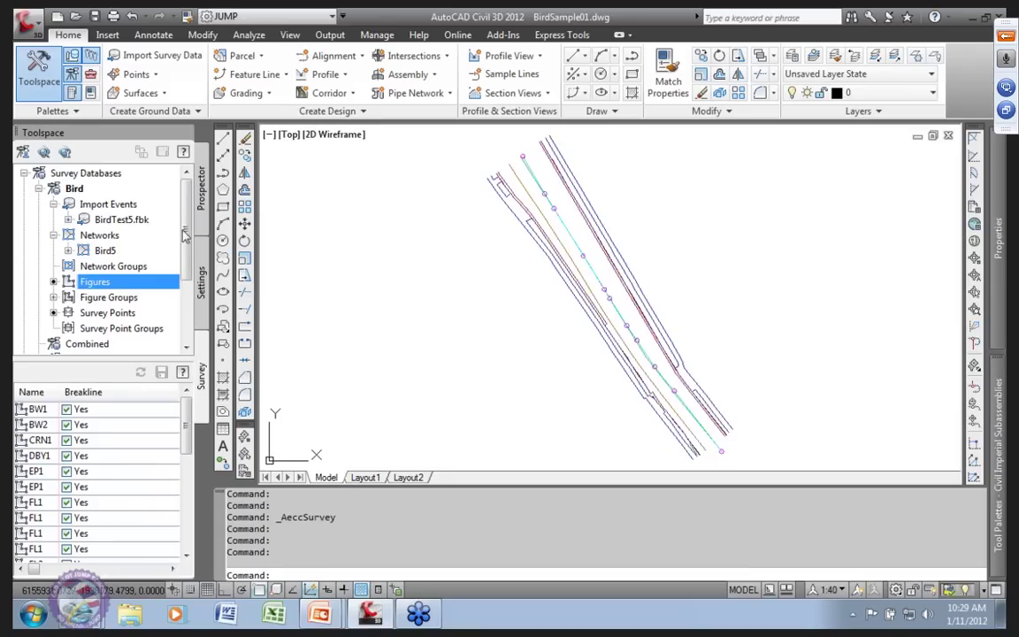
# - Review the layer, style and site assignments in the CSJS figure prefix database, and leave it without changes
pyautogui.scroll(-4, 182, 254)
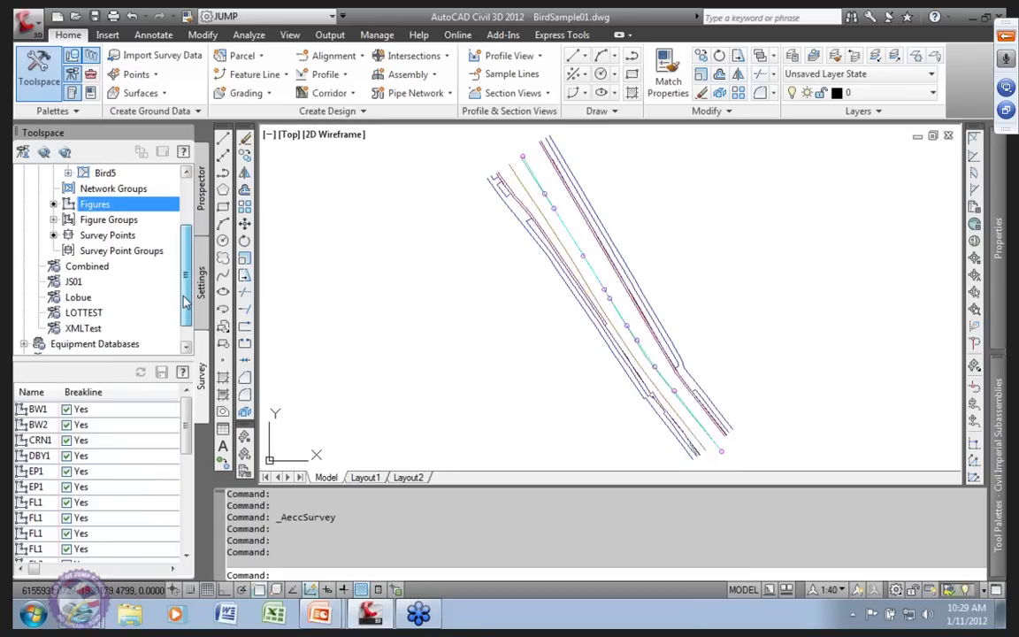
pyautogui.click(24, 328)
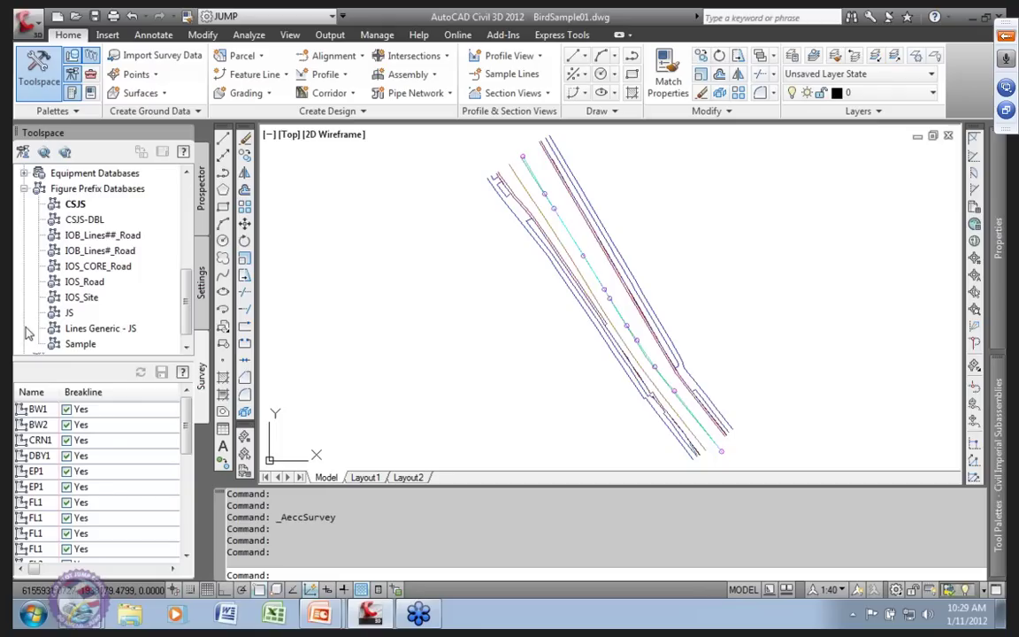
pyautogui.click(65, 205)
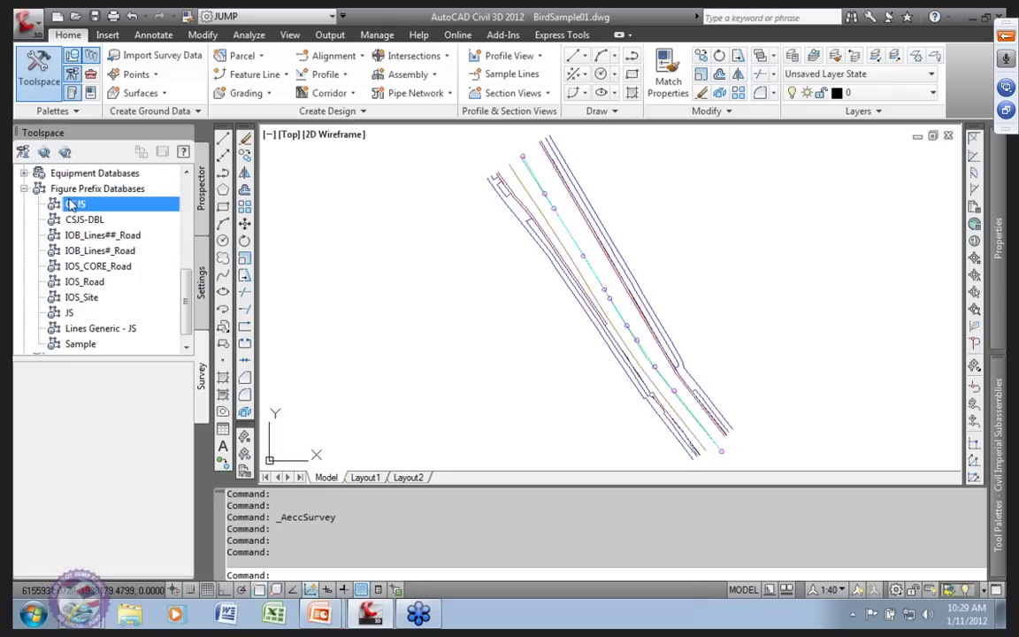
pyautogui.rightClick(77, 207)
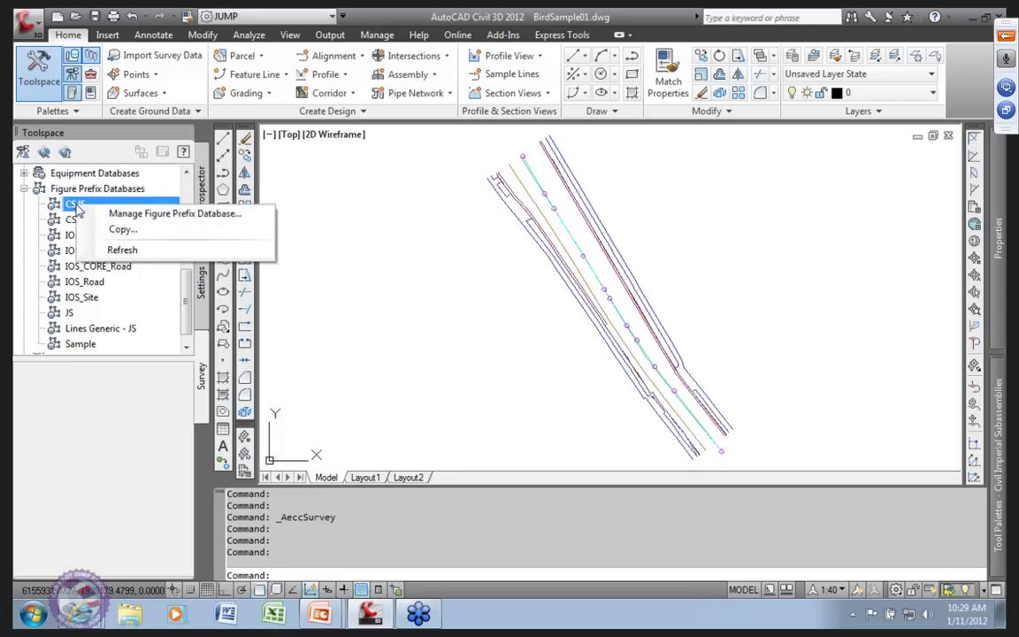
pyautogui.click(132, 212)
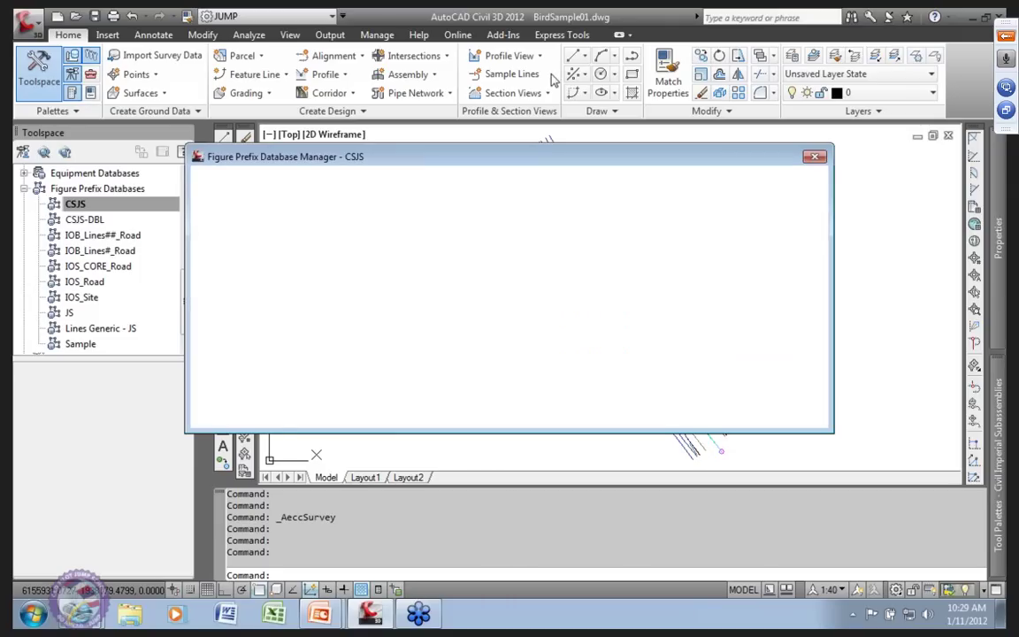
pyautogui.hotkey('alt', 'Tab')
pyautogui.hotkey('alt', 'Tab')
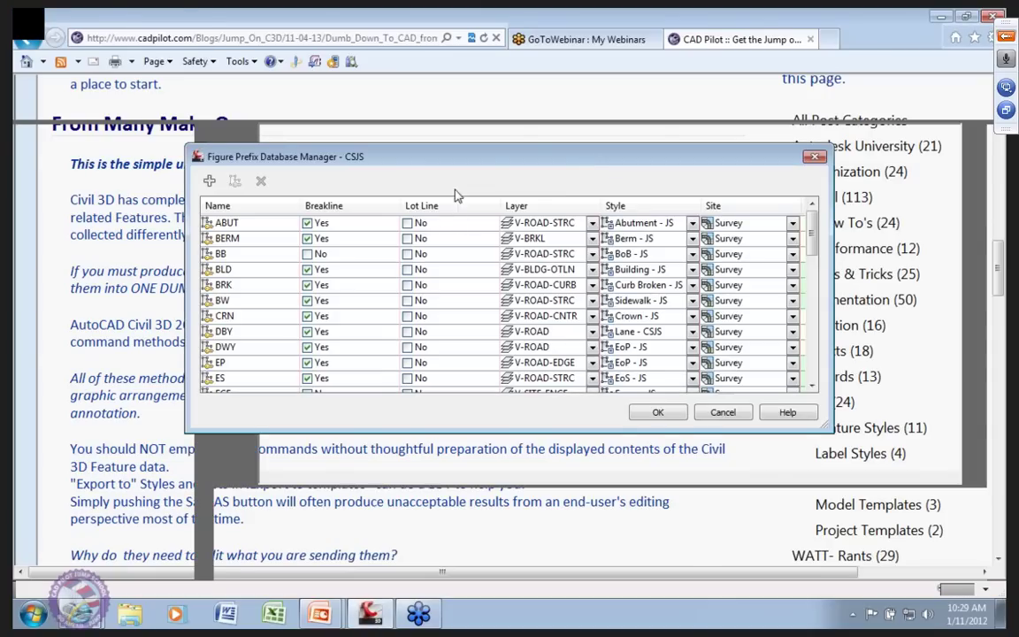
pyautogui.moveTo(564, 163); pyautogui.dragTo(472, 153)
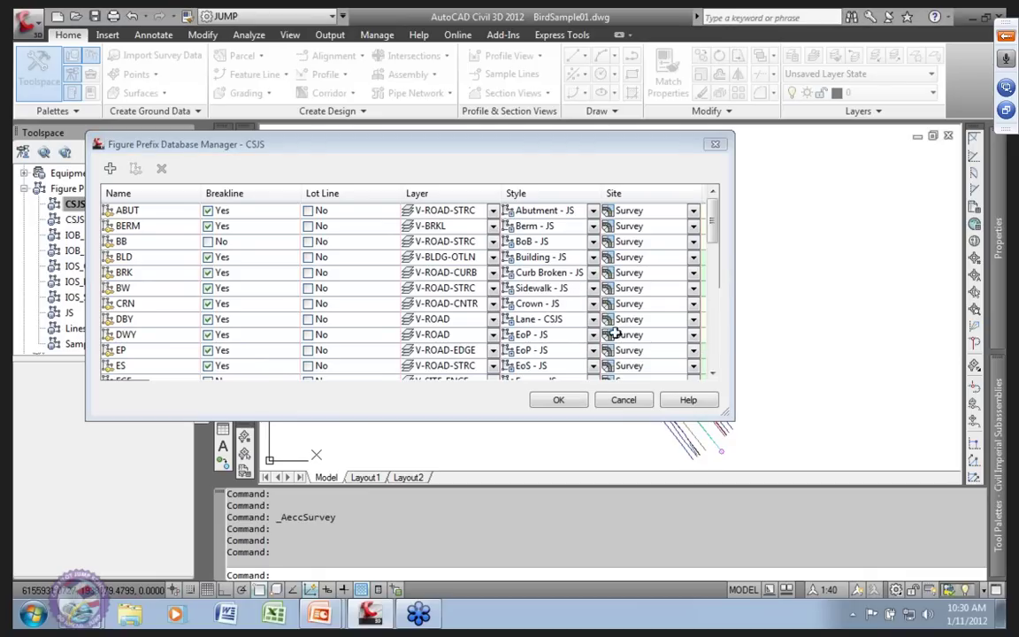
pyautogui.click(623, 399)
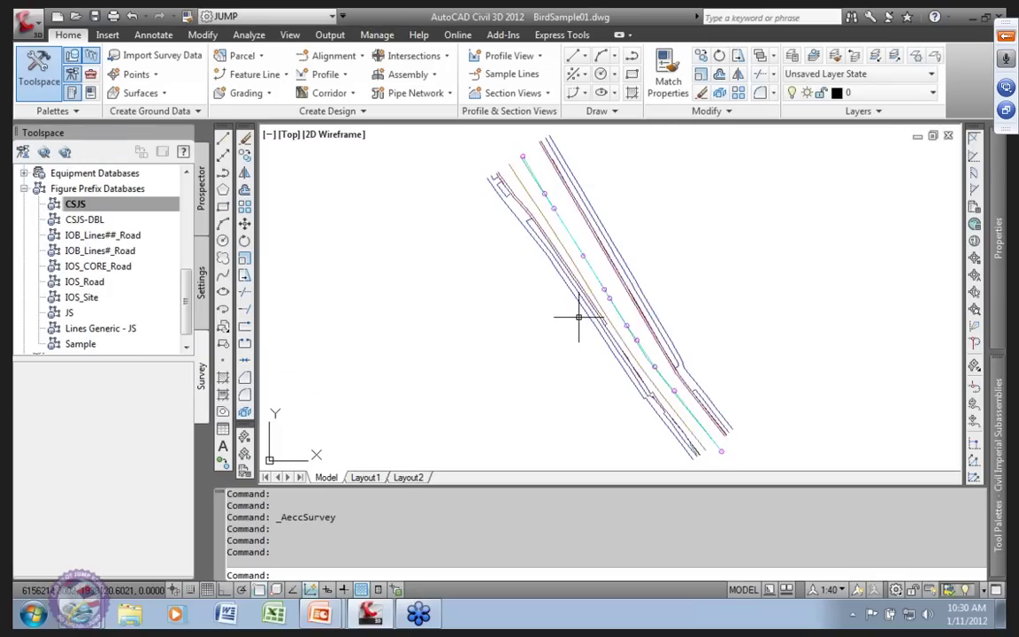
# - Export the drawing with the survey figures to AutoCAD DWG format as ACAD-Figures01.dwg in the Surveys_Ex folder
pyautogui.scroll(2, 530, 293)
pyautogui.moveTo(528, 295); pyautogui.dragTo(431, 342, button='middle')
pyautogui.scroll(-4, 405, 331)
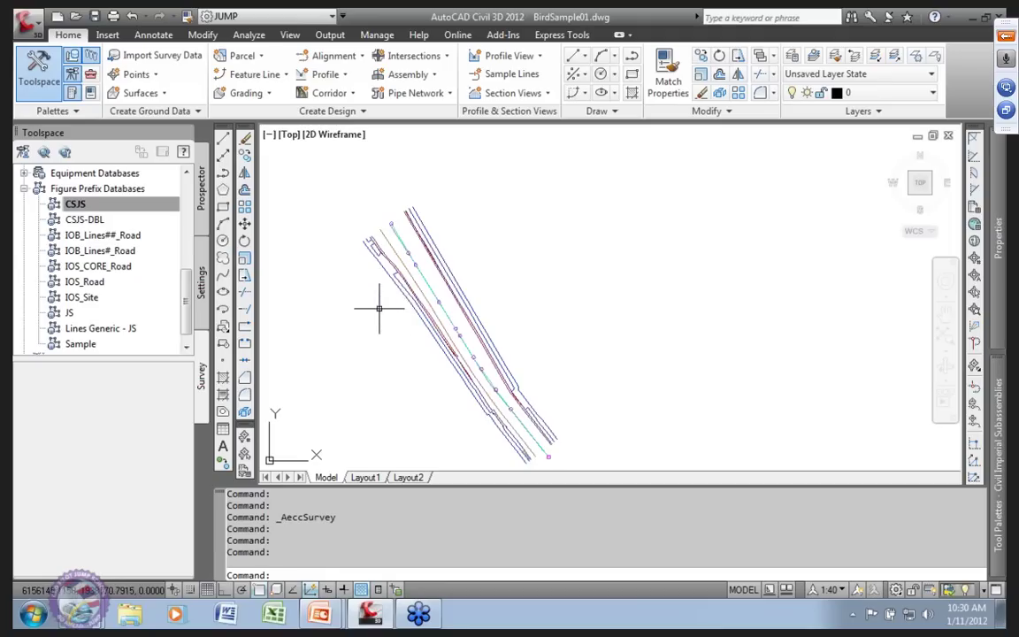
pyautogui.click(35, 19)
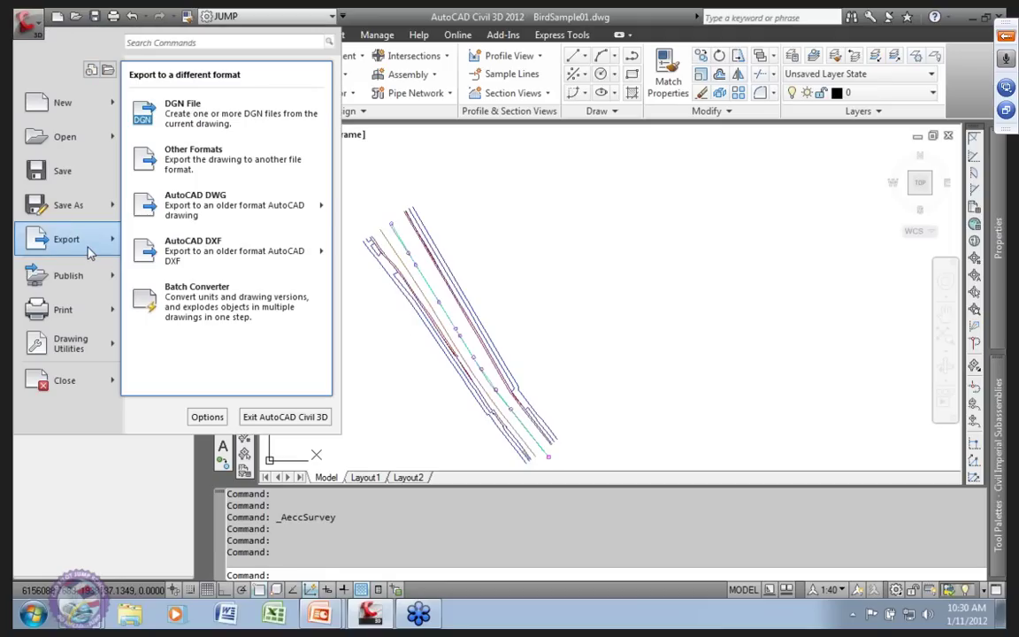
pyautogui.moveTo(97, 217)
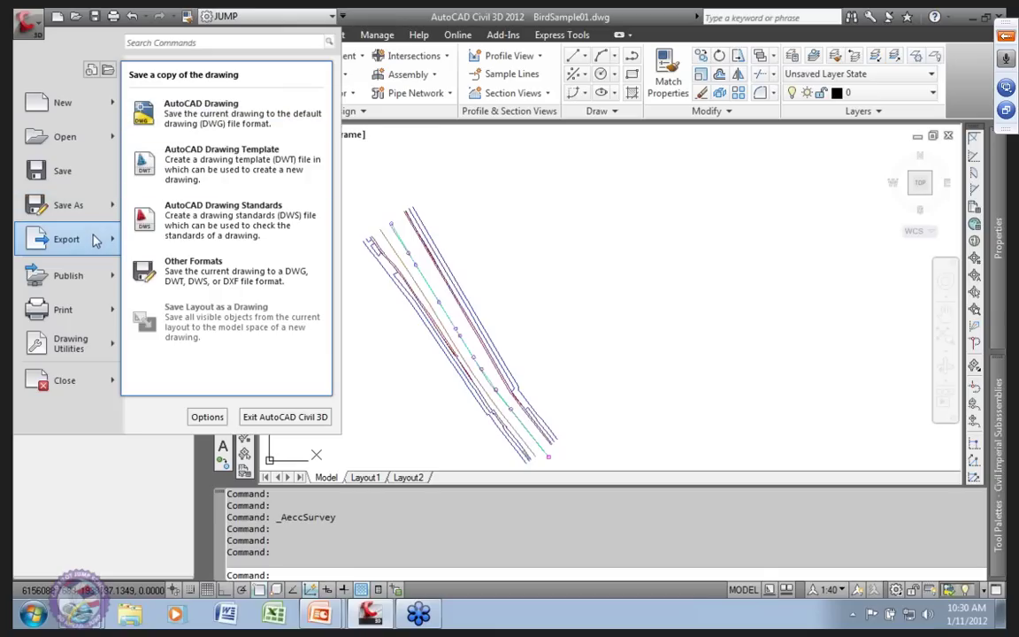
pyautogui.moveTo(92, 240)
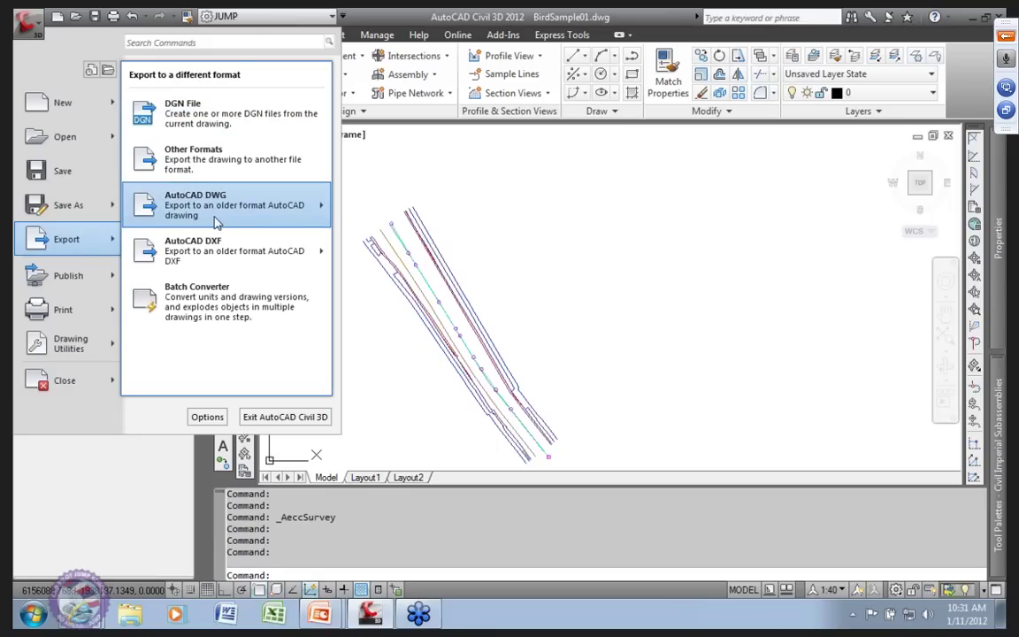
pyautogui.moveTo(217, 222)
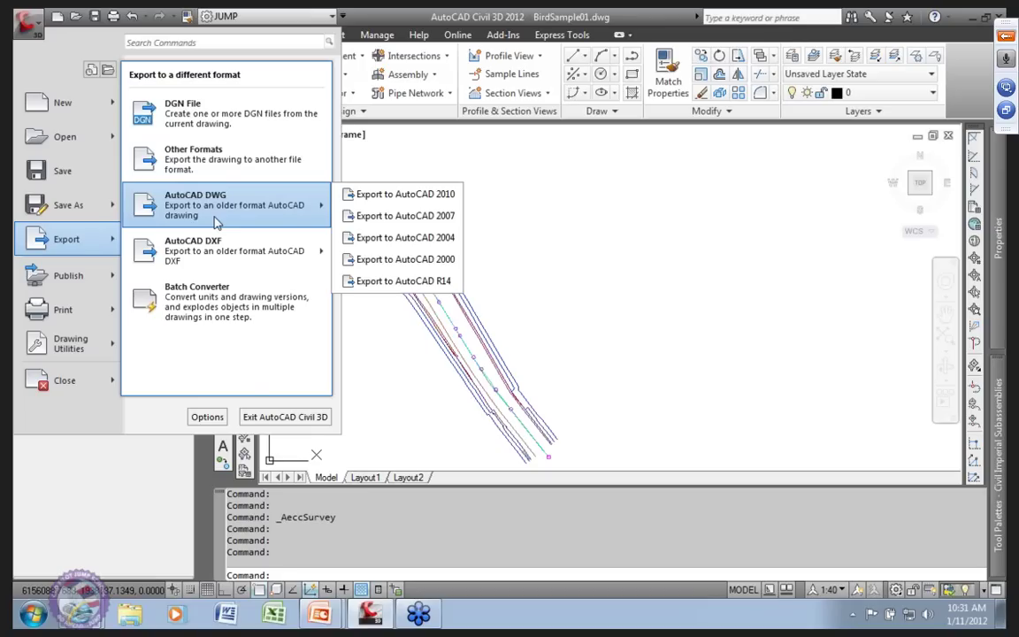
pyautogui.press('Return')
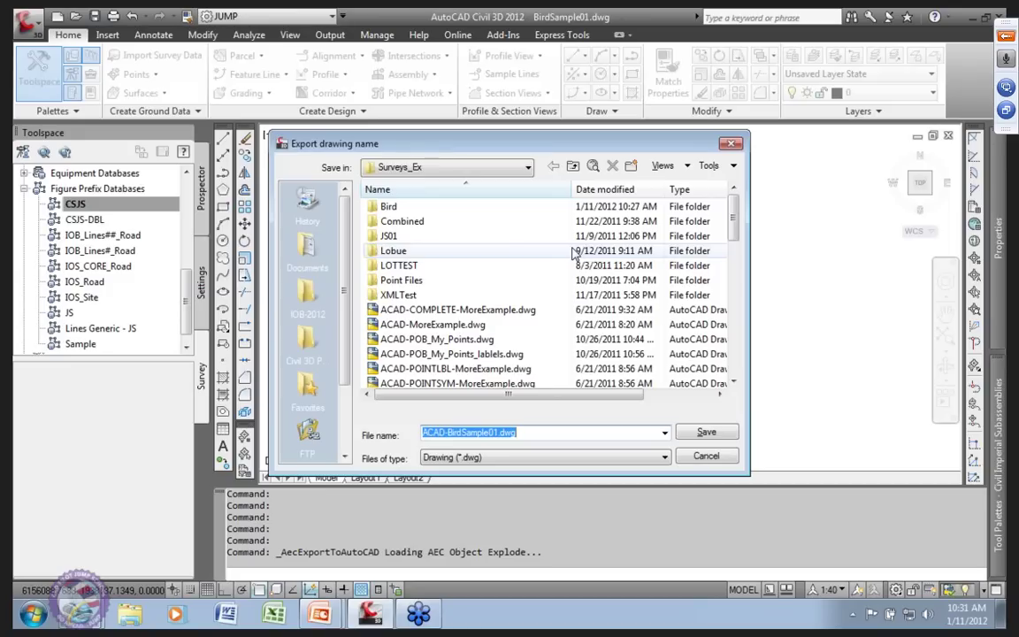
pyautogui.click(491, 431)
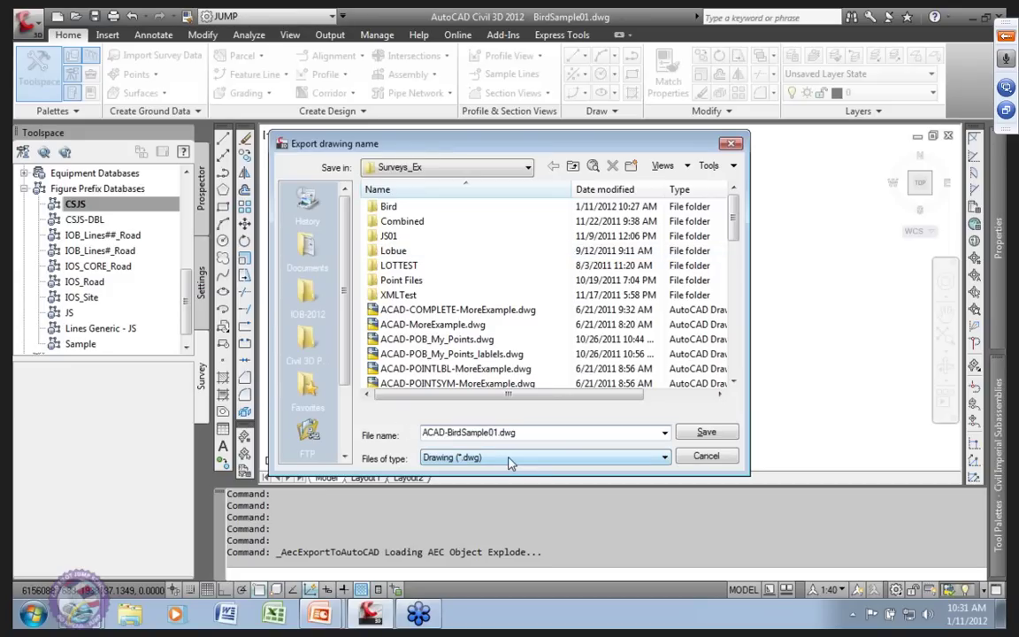
pyautogui.hotkey('shift', 'Right')
pyautogui.hotkey('shift', 'Right')
pyautogui.hotkey('shift', 'Right')
pyautogui.hotkey('shift', 'Right')
pyautogui.hotkey('shift', 'Right')
pyautogui.write('Figures')
pyautogui.click(512, 432)
pyautogui.click(707, 431)
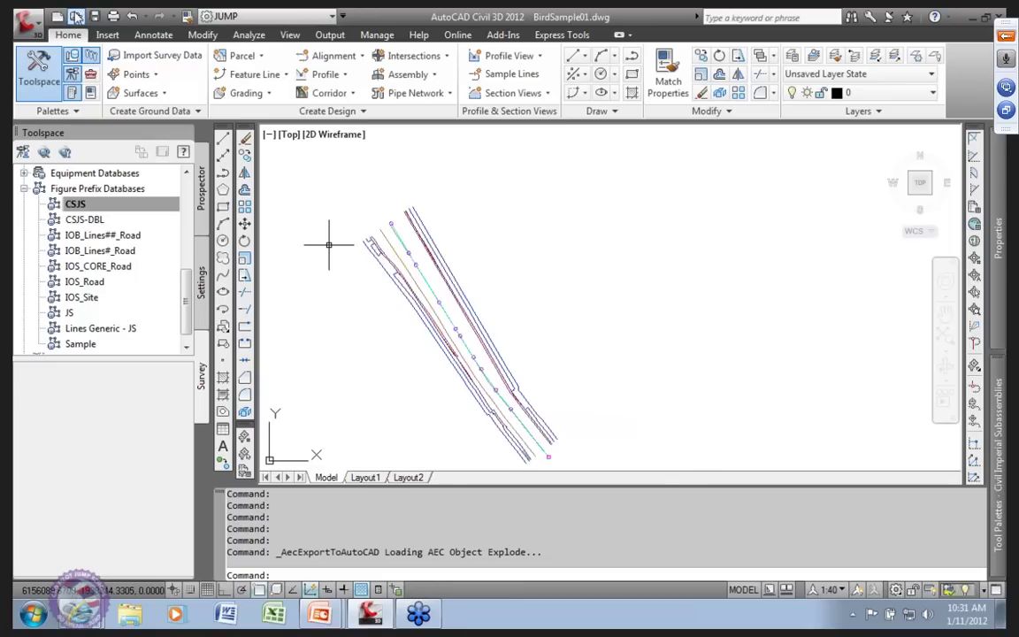
# - Open the exported drawing ACAD-Figures01.dwg from the Surveys_Ex folder
pyautogui.click(75, 17)
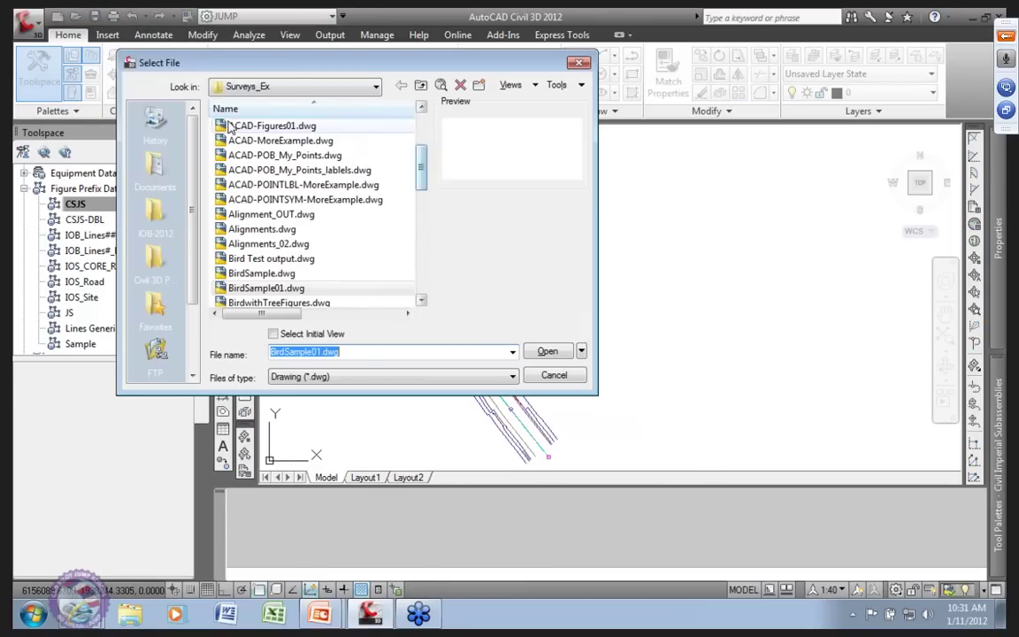
pyautogui.click(252, 129)
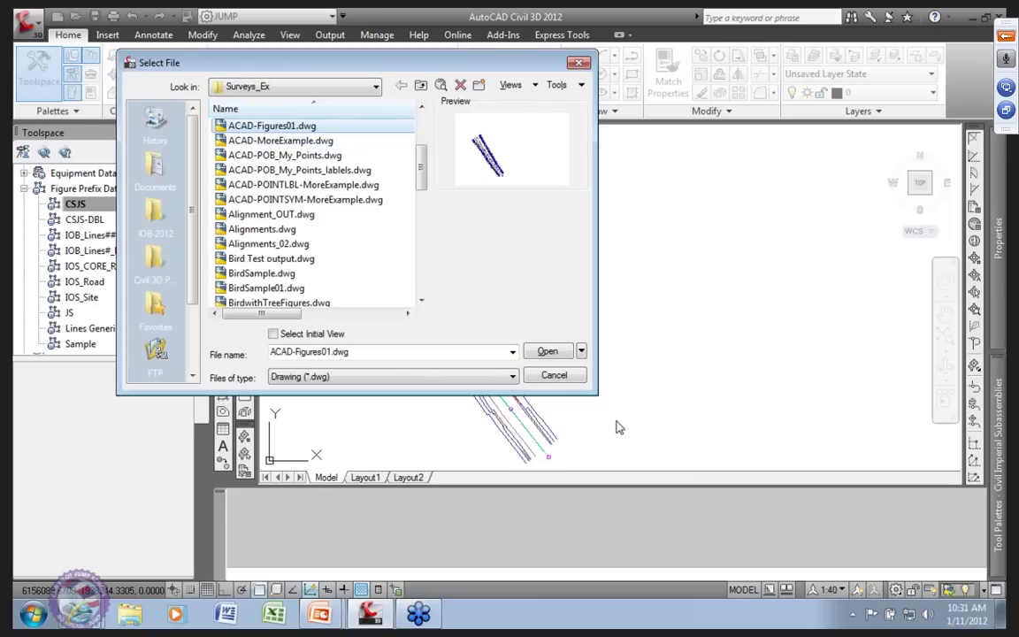
pyautogui.click(546, 352)
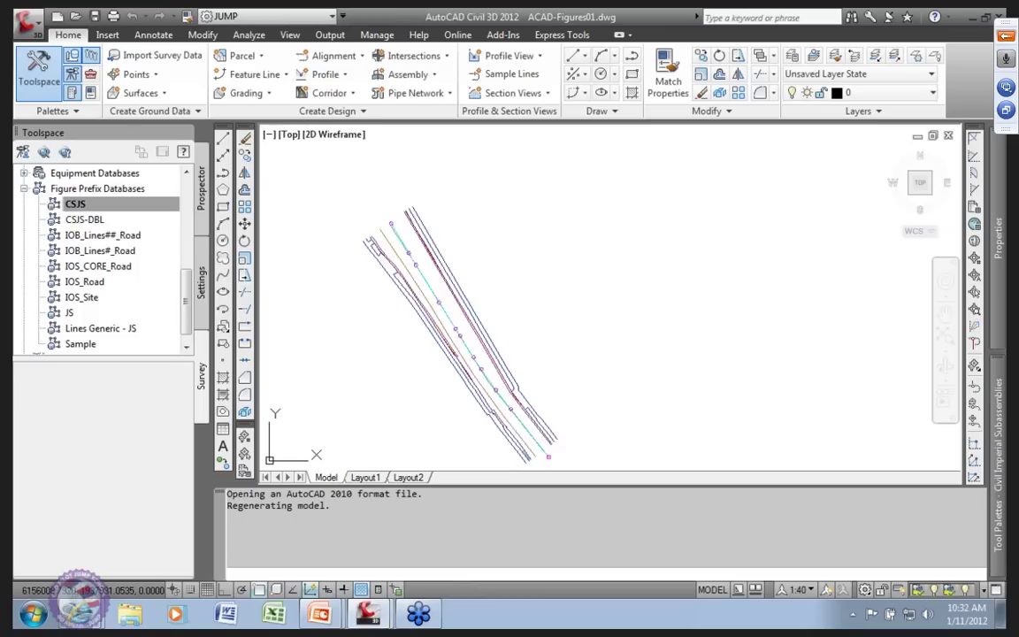
# - Examine the layers and properties of the outer road line, the lane line and the curb line in the exported drawing
pyautogui.click(465, 297)
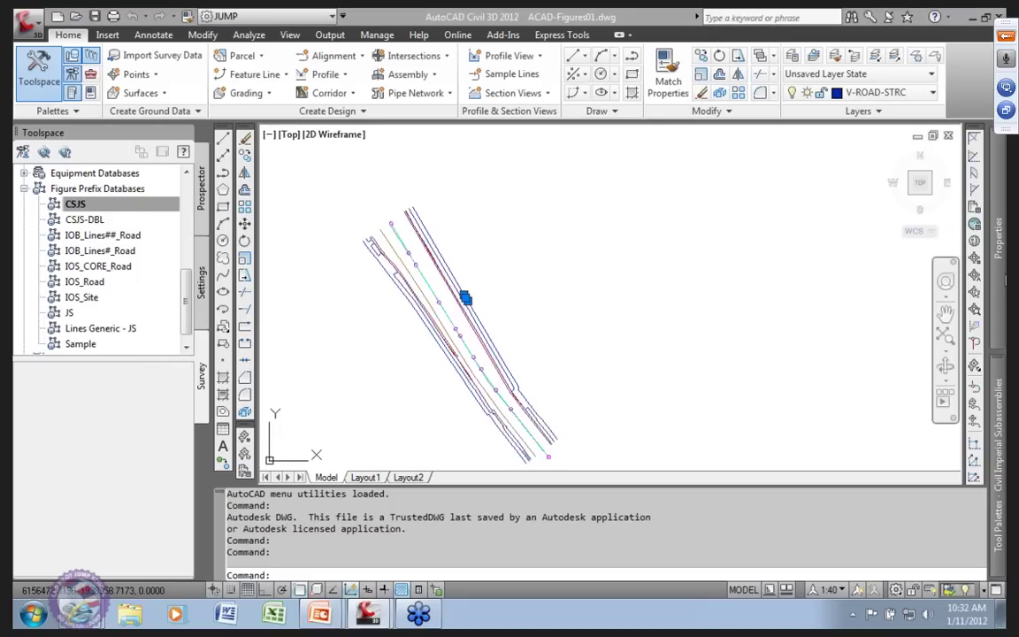
pyautogui.hotkey('ctrl', '1')
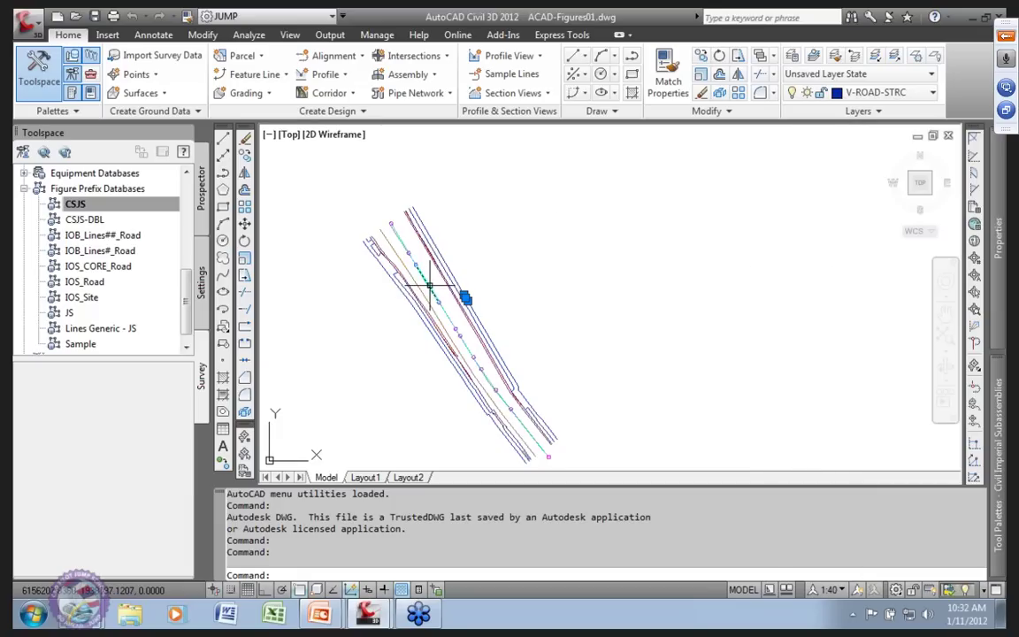
pyautogui.click(428, 284)
pyautogui.moveTo(1002, 290)
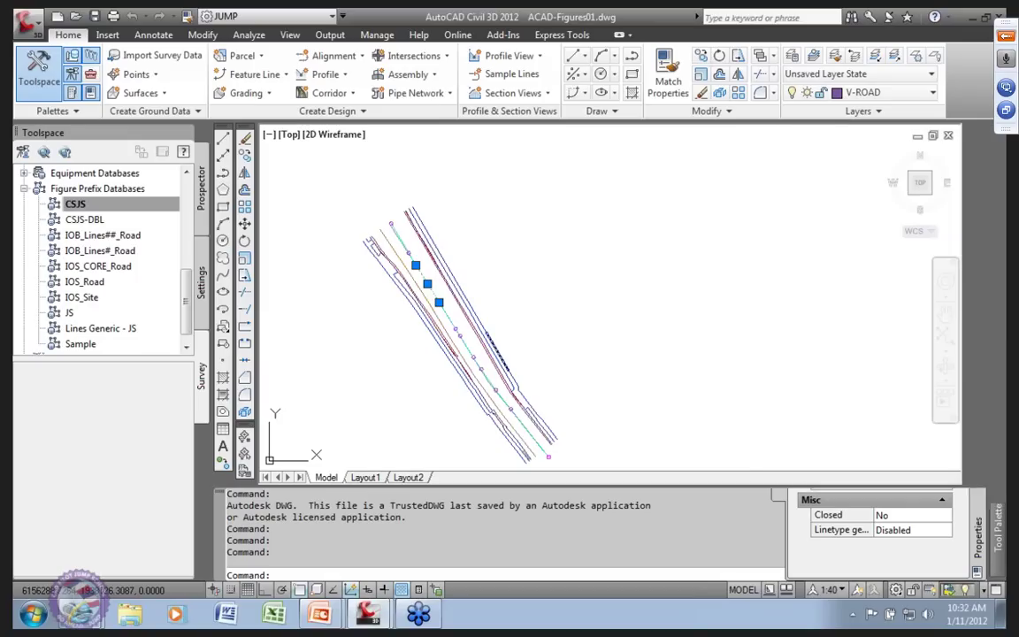
pyautogui.click(491, 355)
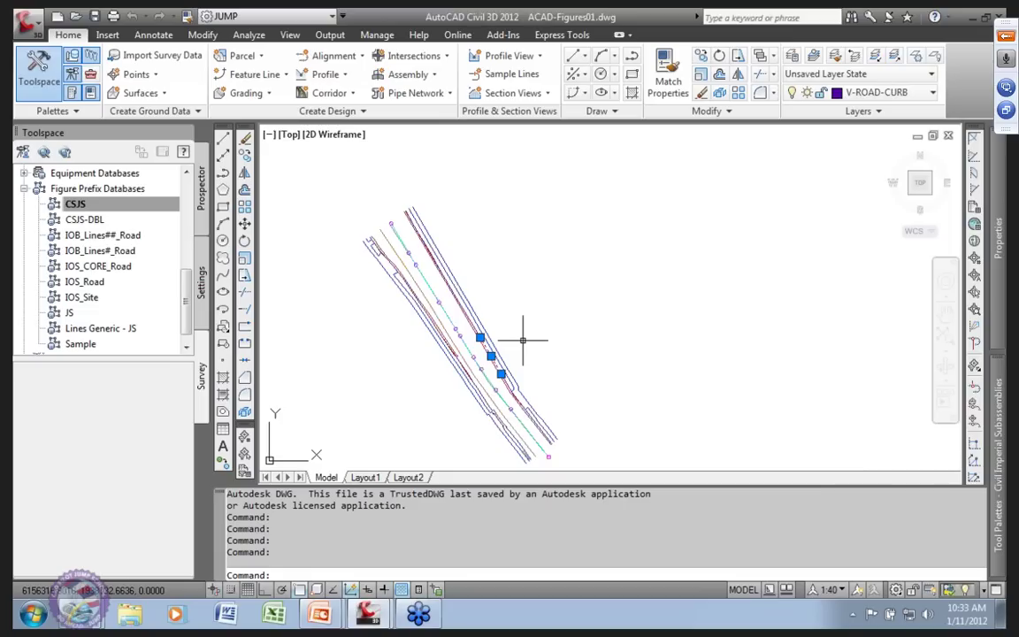
# - Close the exported drawing ACAD-Figures01.dwg and return to BirdSample01.dwg
pyautogui.moveTo(996, 255)
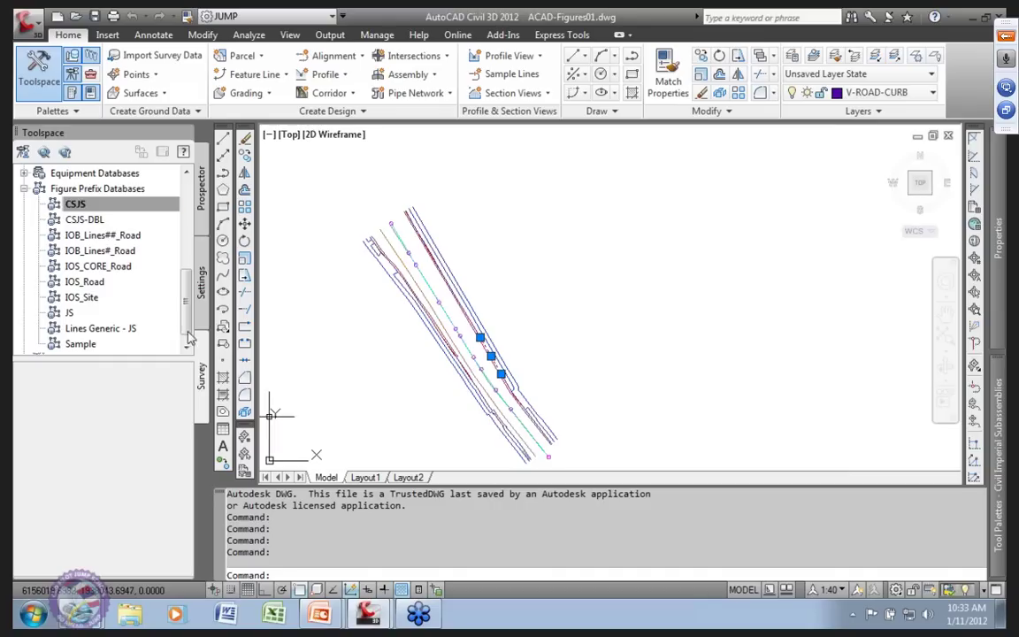
pyautogui.moveTo(185, 310); pyautogui.dragTo(186, 223)
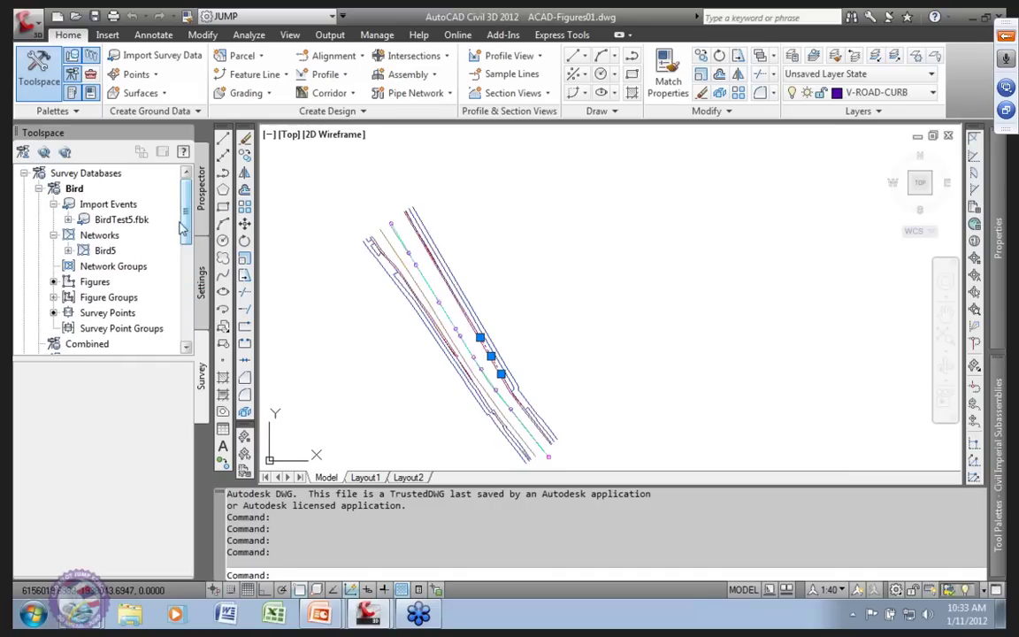
pyautogui.click(97, 282)
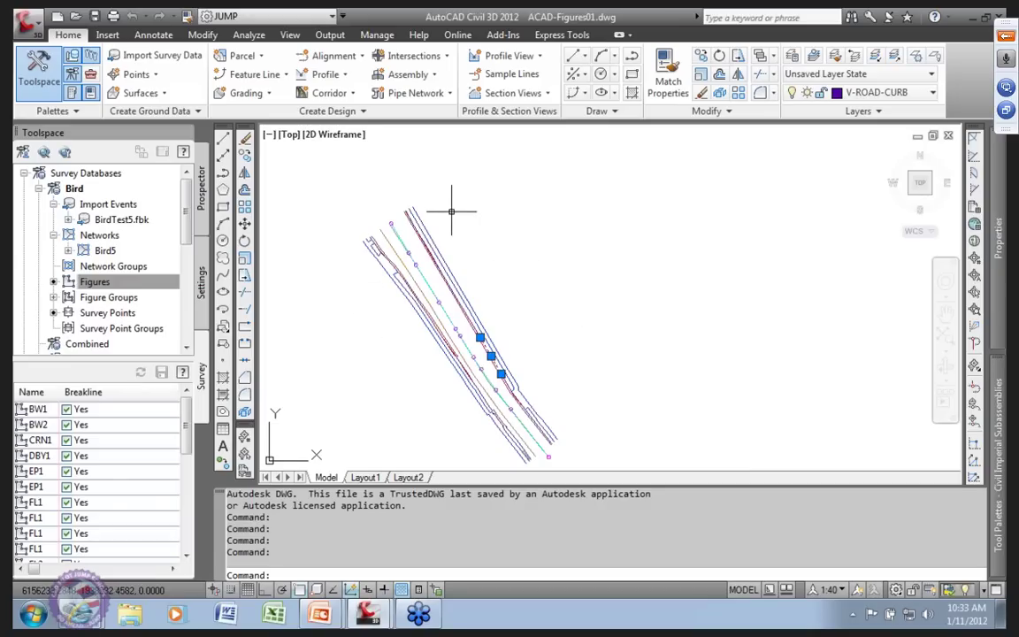
pyautogui.click(201, 187)
pyautogui.click(124, 206)
pyautogui.rightClick(123, 206)
pyautogui.click(161, 215)
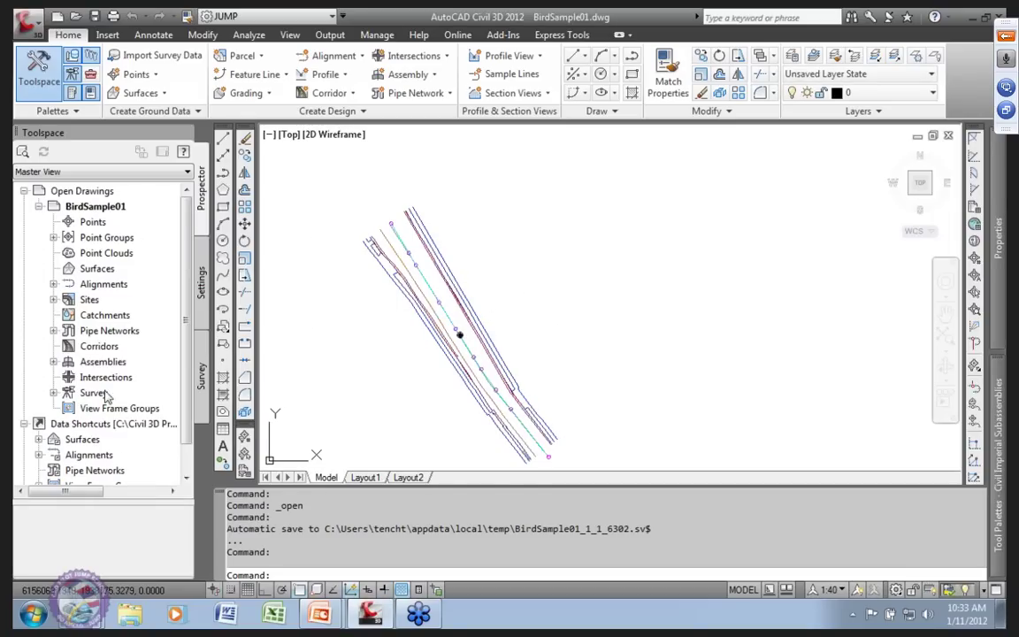
# - Remove all figures of the Bird survey database from the BirdSample01 drawing
pyautogui.click(202, 376)
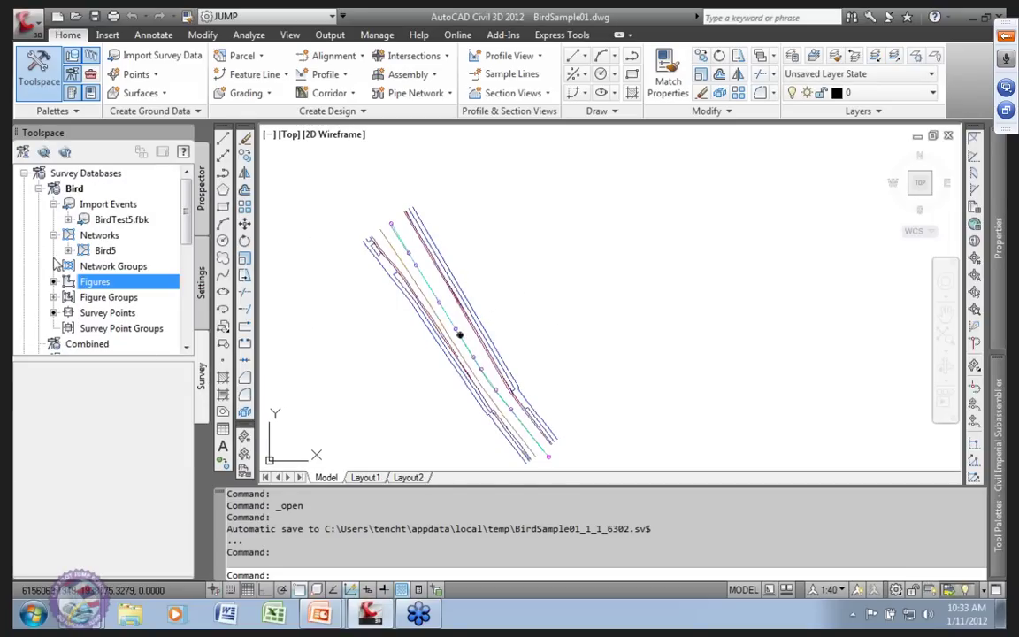
pyautogui.rightClick(106, 281)
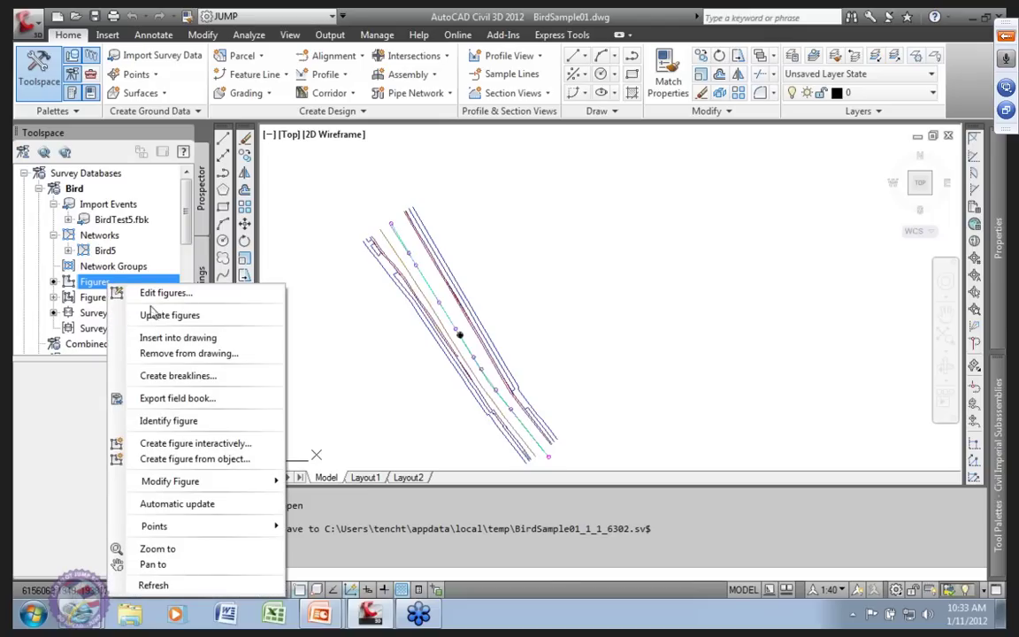
pyautogui.click(188, 353)
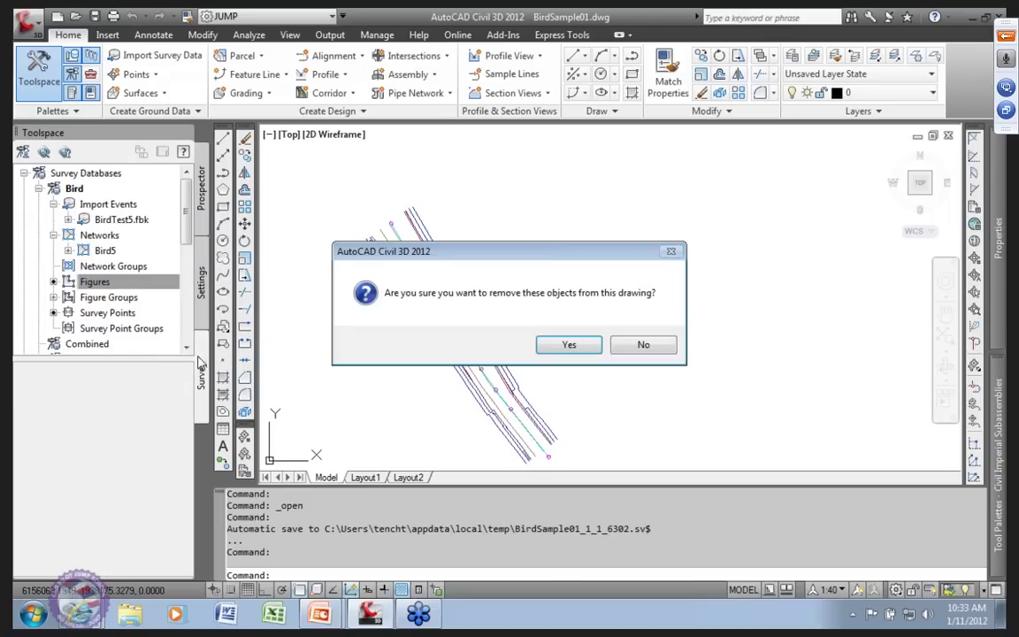
pyautogui.click(574, 347)
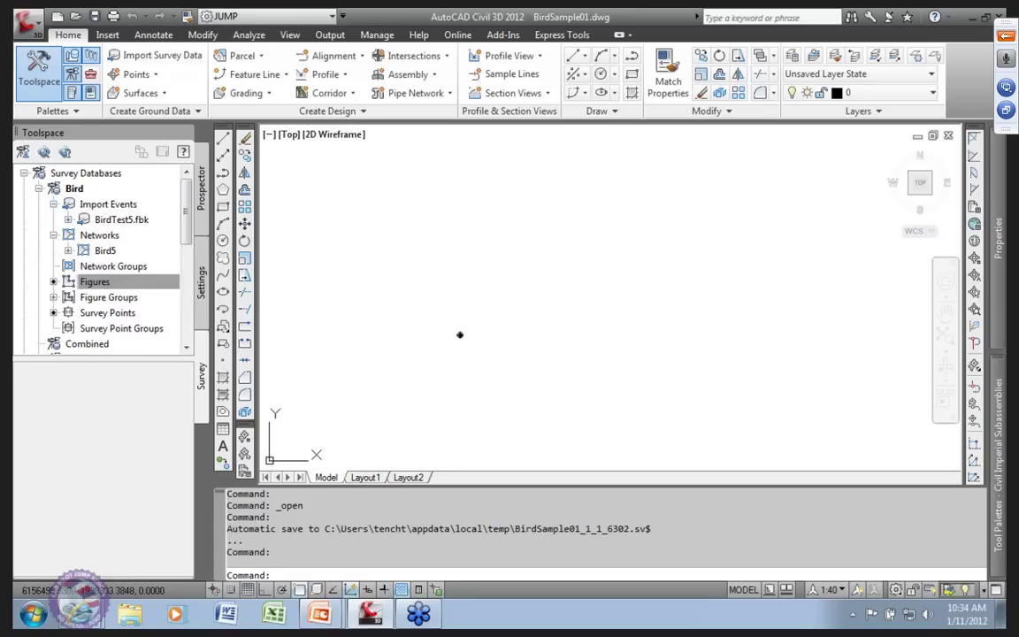
# - Quick-select all Parcel objects in the entire drawing with the Select All operator and examine their properties
pyautogui.moveTo(998, 237)
pyautogui.click(949, 144)
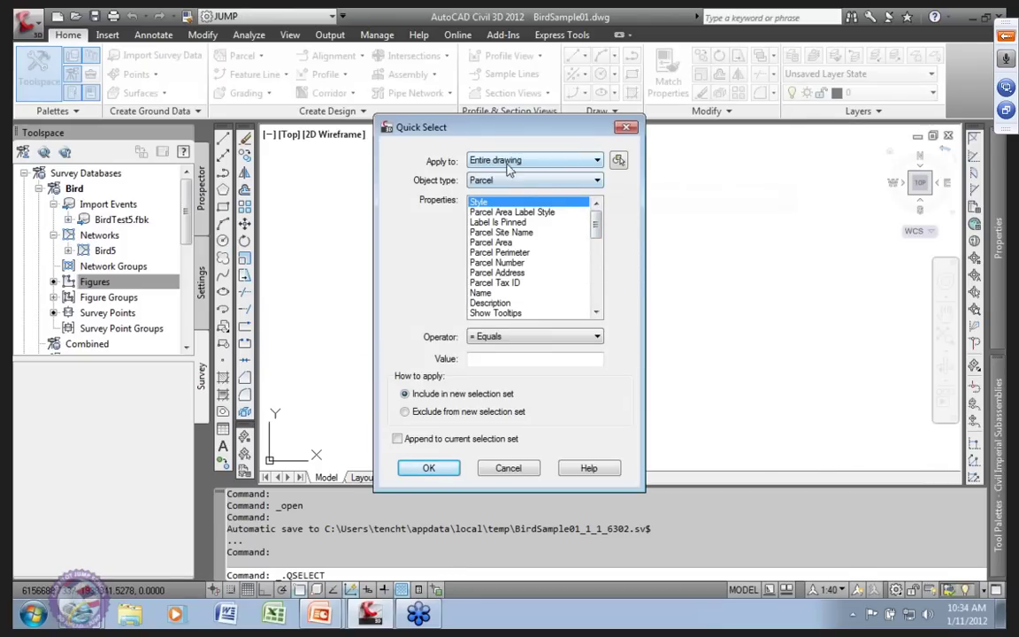
pyautogui.click(598, 181)
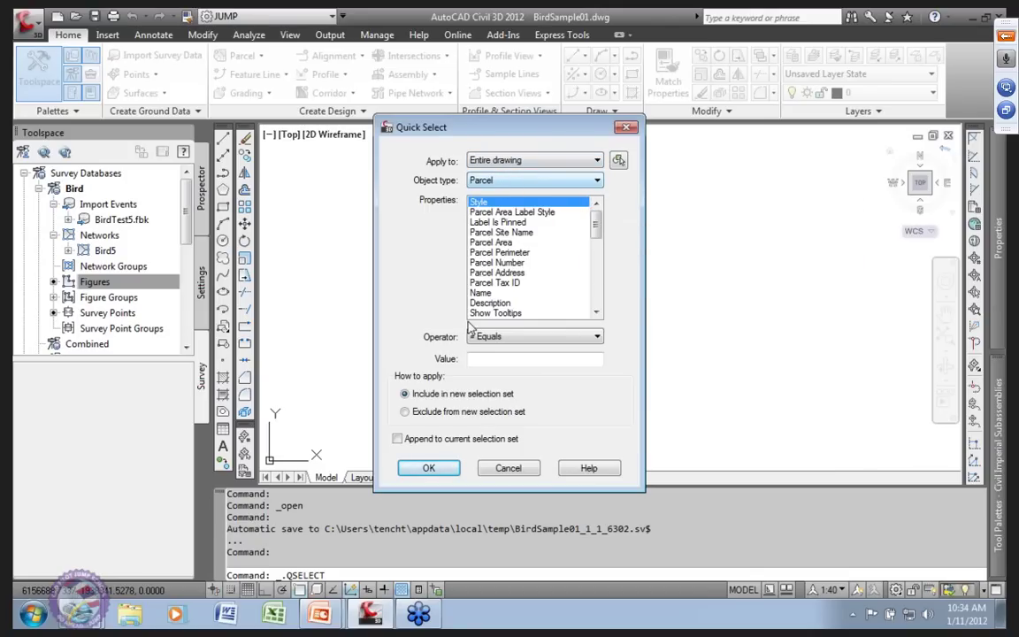
pyautogui.click(544, 336)
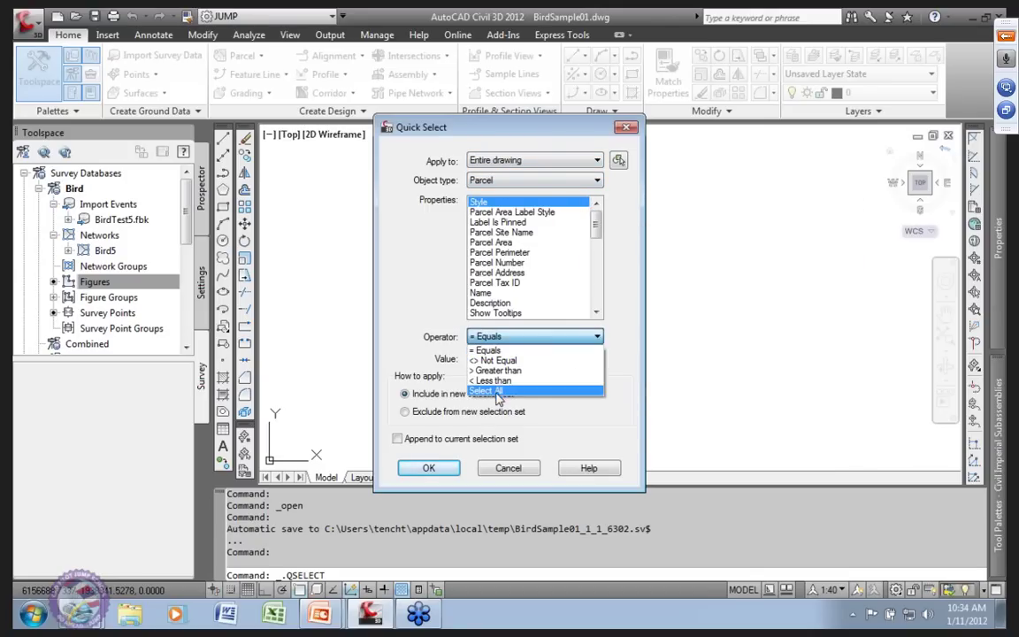
pyautogui.click(528, 394)
pyautogui.click(429, 468)
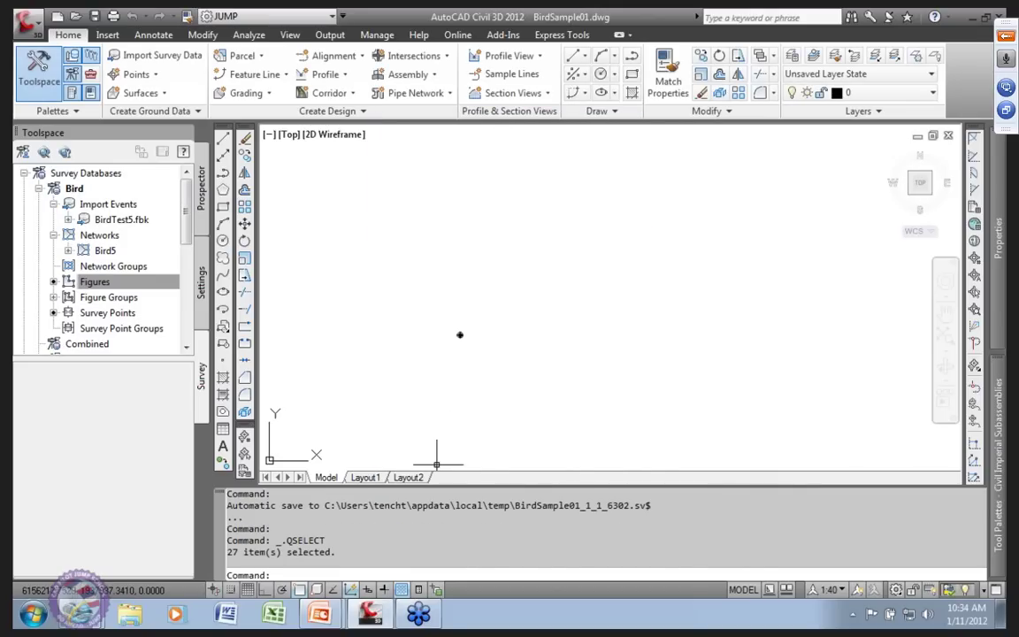
pyautogui.moveTo(999, 261)
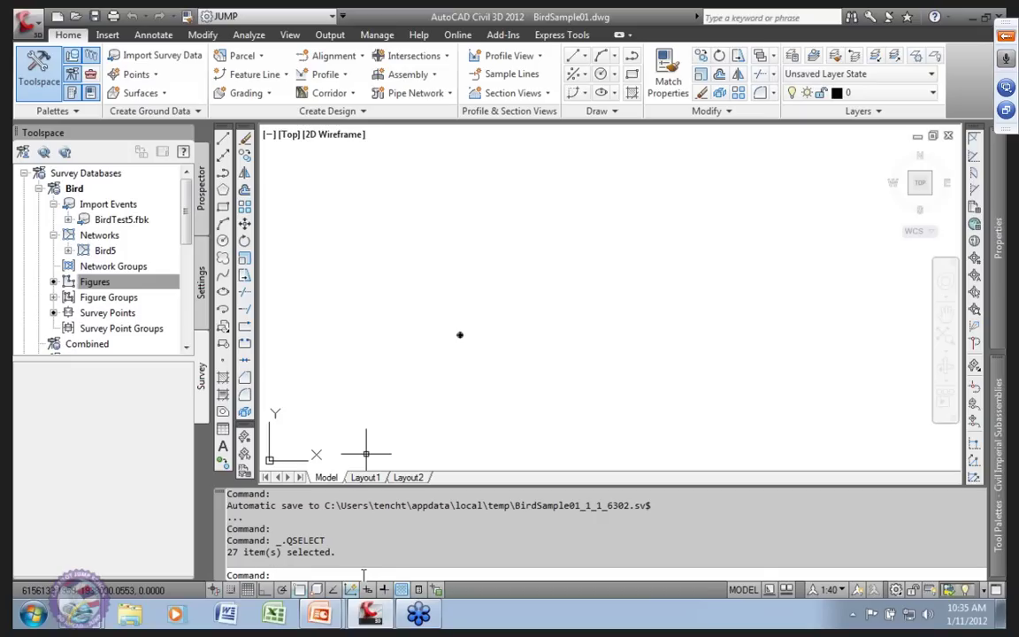
# - Undo everything done in BirdSample01 with the Undo command's Back option
pyautogui.write('undo')
pyautogui.press('Return')
pyautogui.write('back')
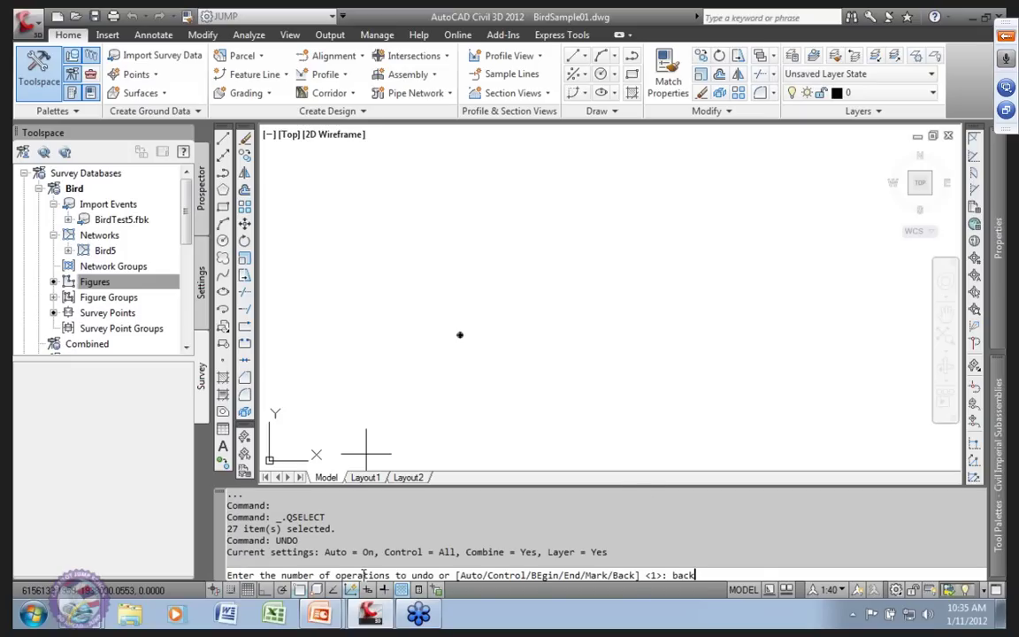
pyautogui.press('Return')
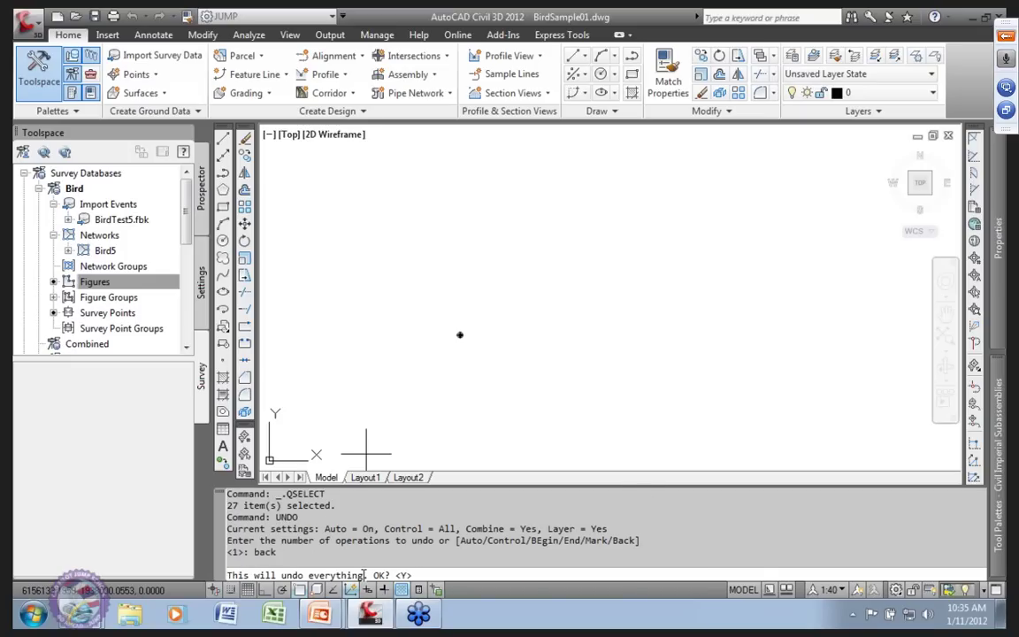
pyautogui.press('Return')
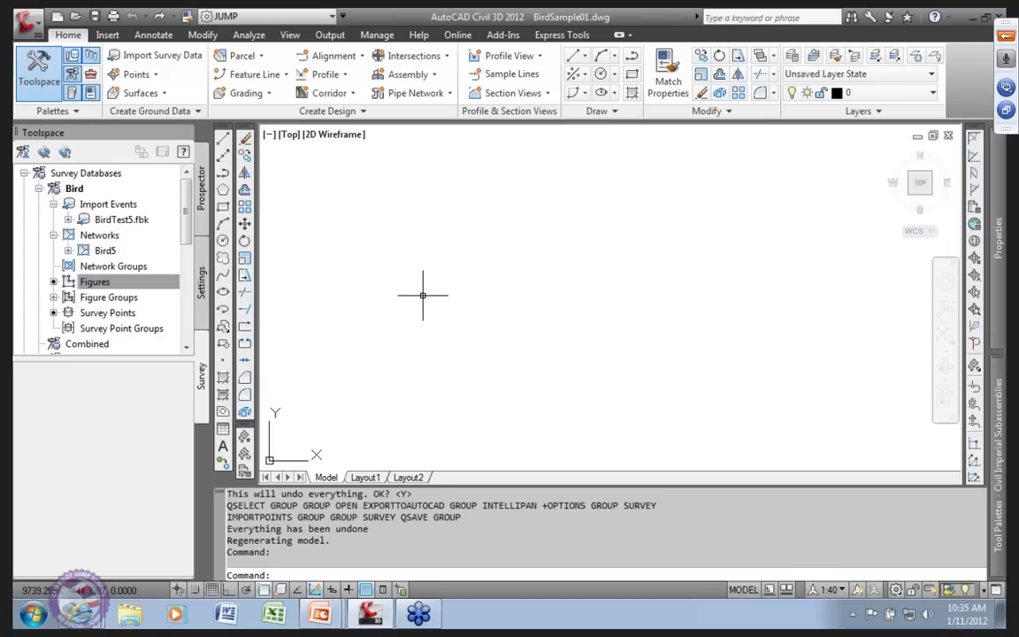
# - Select all objects in the drawing and check the Properties for anything remaining
pyautogui.hotkey('ctrl', '1')
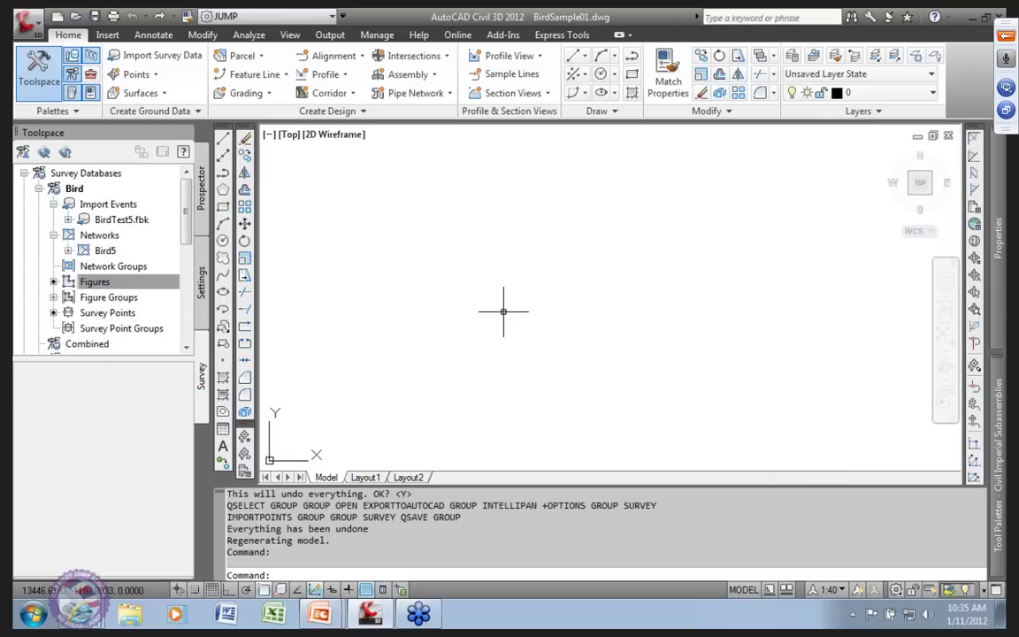
pyautogui.hotkey('ctrl', 'a')
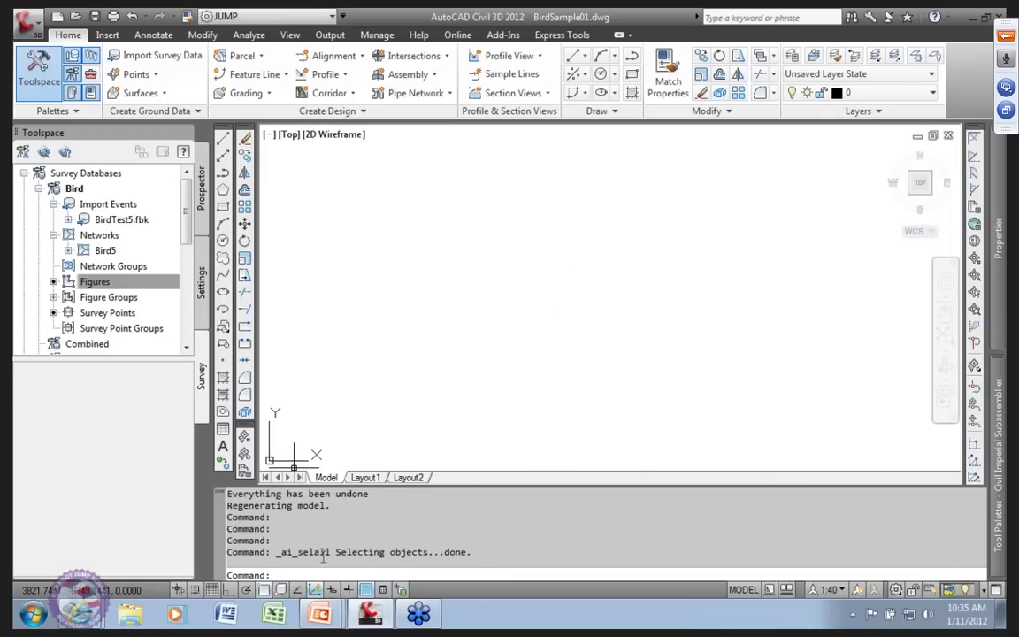
pyautogui.moveTo(997, 248)
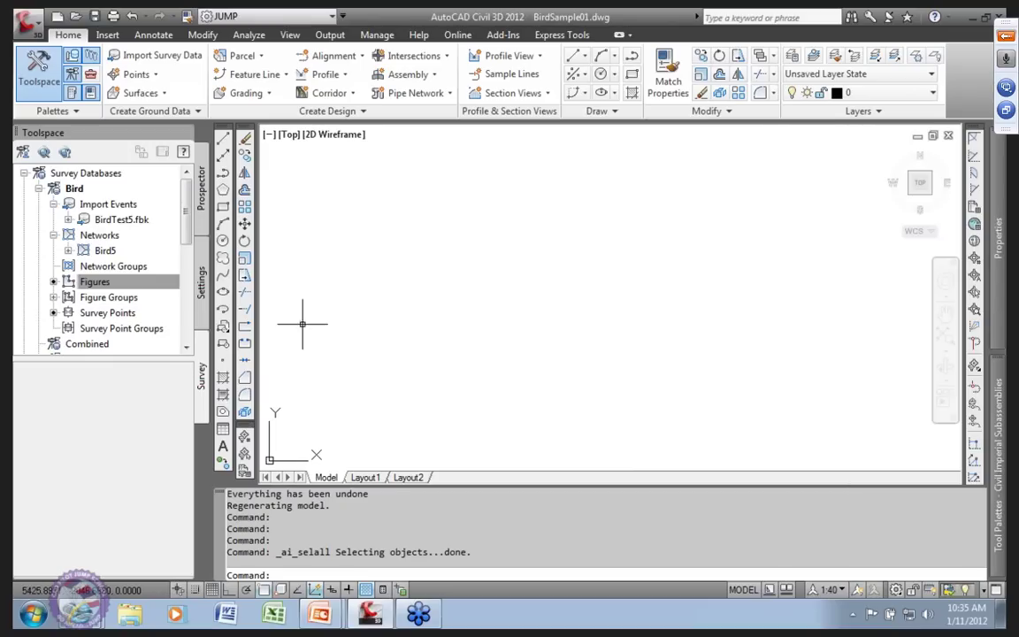
# - Set BirdSample01's zone category to USA, California and its coordinate system to NAD83 California State Planes, Zone III, US Foot
pyautogui.click(205, 279)
pyautogui.click(105, 191)
pyautogui.rightClick(106, 192)
pyautogui.click(168, 203)
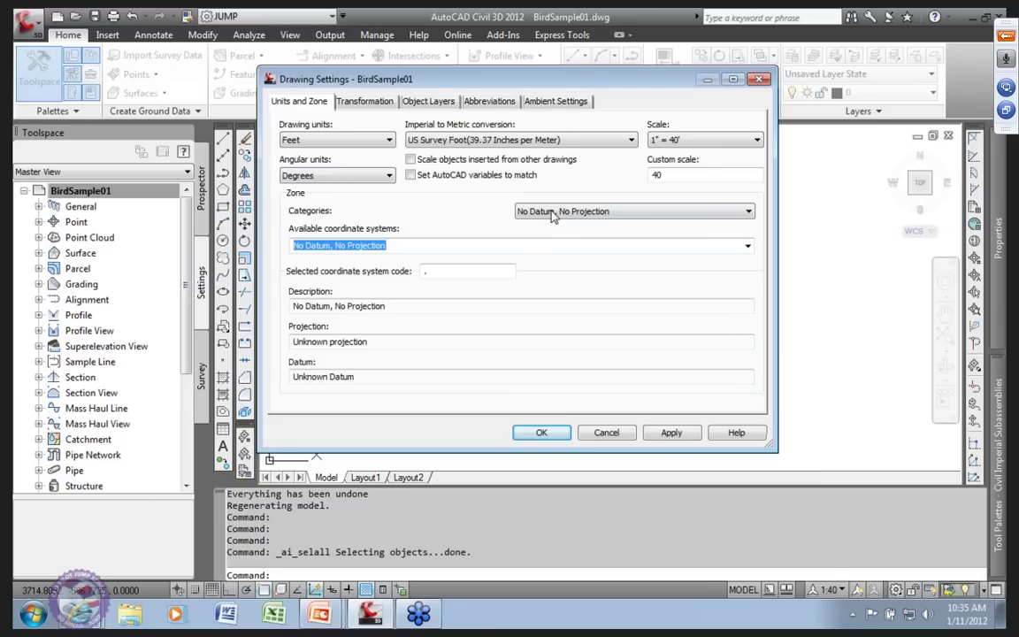
pyautogui.click(742, 212)
pyautogui.moveTo(748, 240); pyautogui.dragTo(752, 436)
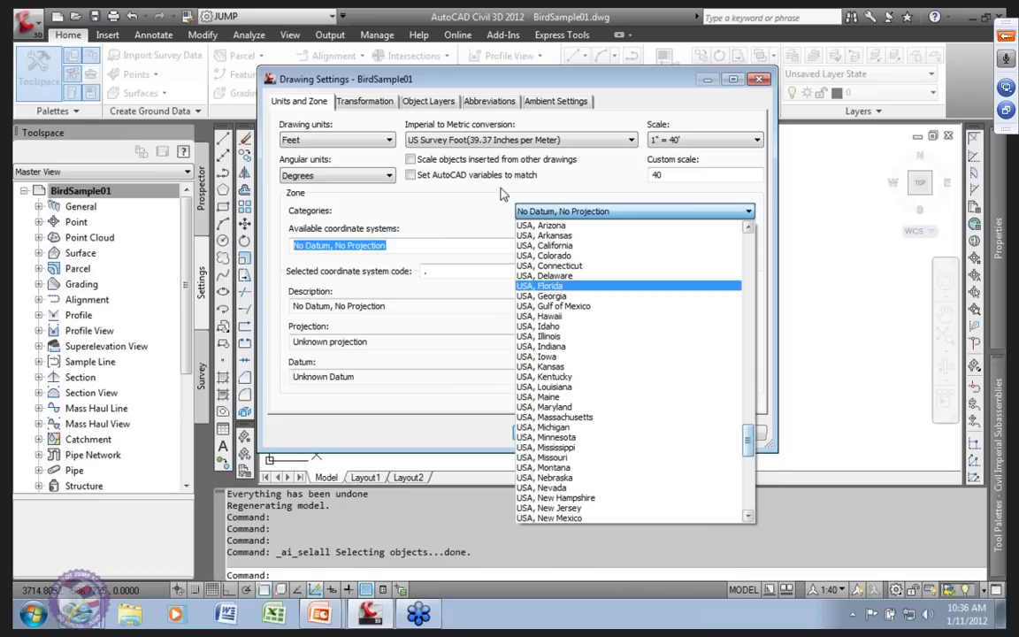
pyautogui.click(541, 245)
pyautogui.click(747, 247)
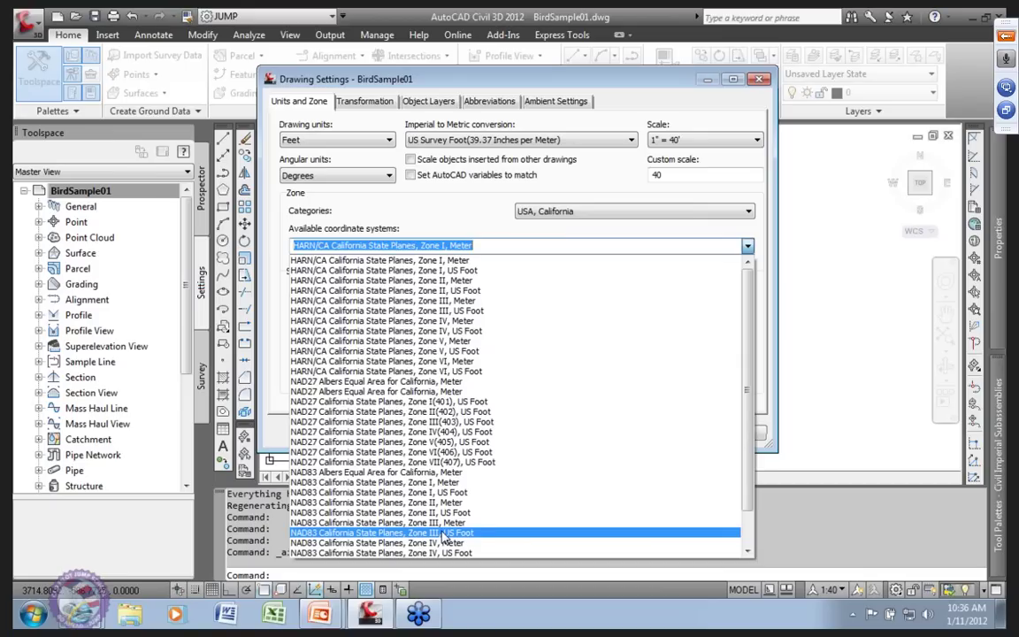
pyautogui.click(451, 533)
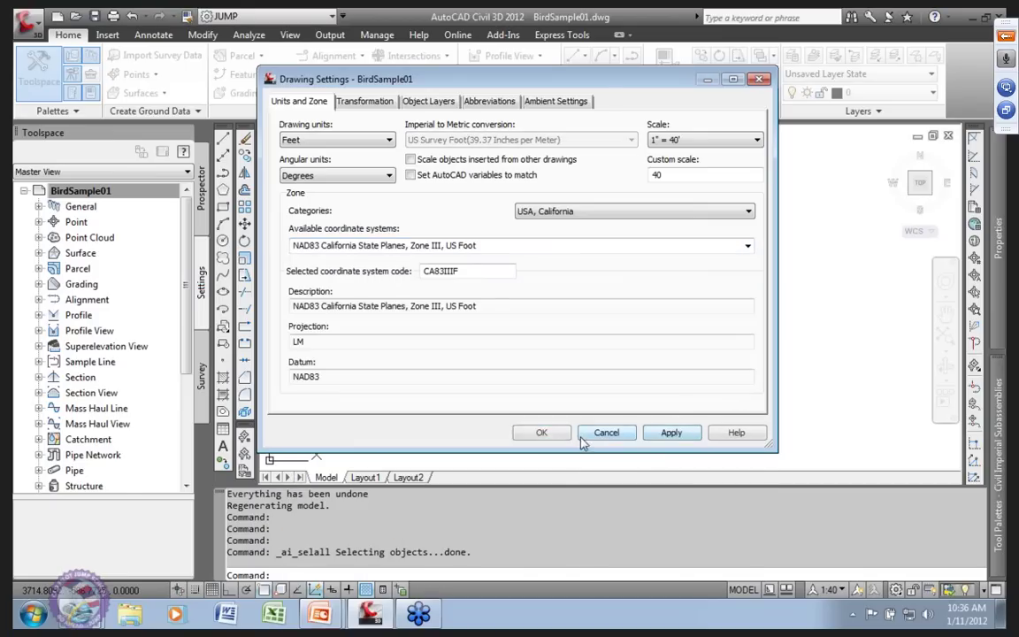
pyautogui.click(541, 433)
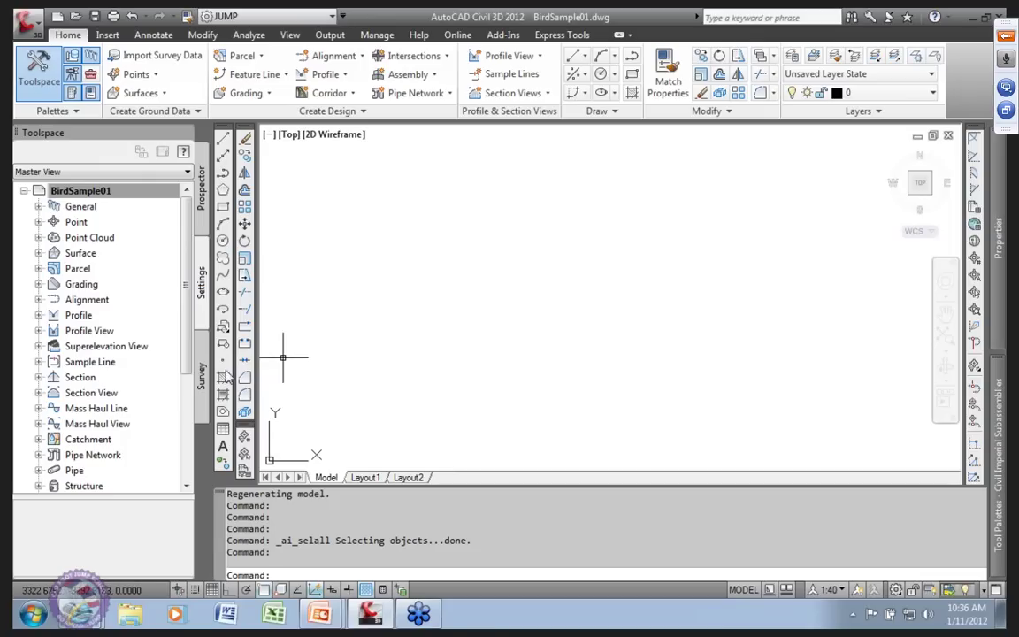
# - Insert the survey points of the Bird survey database into the BirdSample01 drawing
pyautogui.click(202, 371)
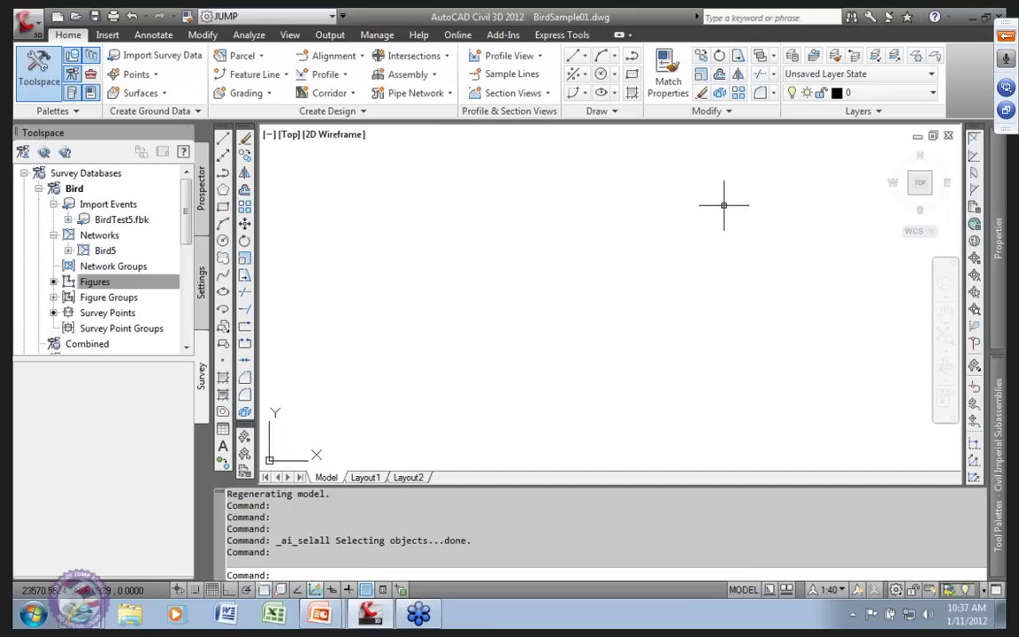
pyautogui.click(119, 315)
pyautogui.rightClick(119, 316)
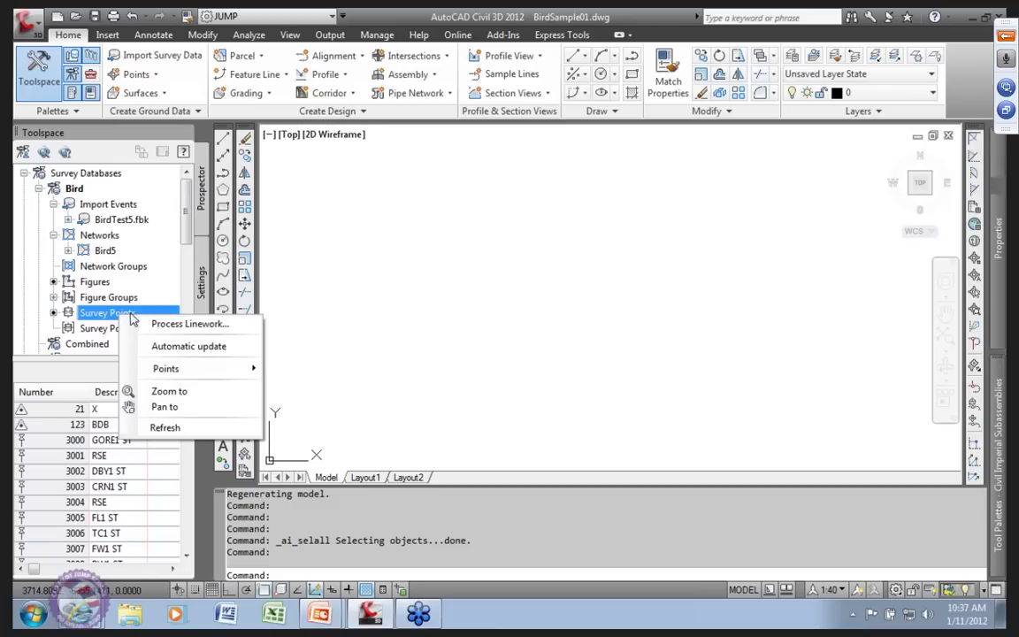
pyautogui.moveTo(209, 372)
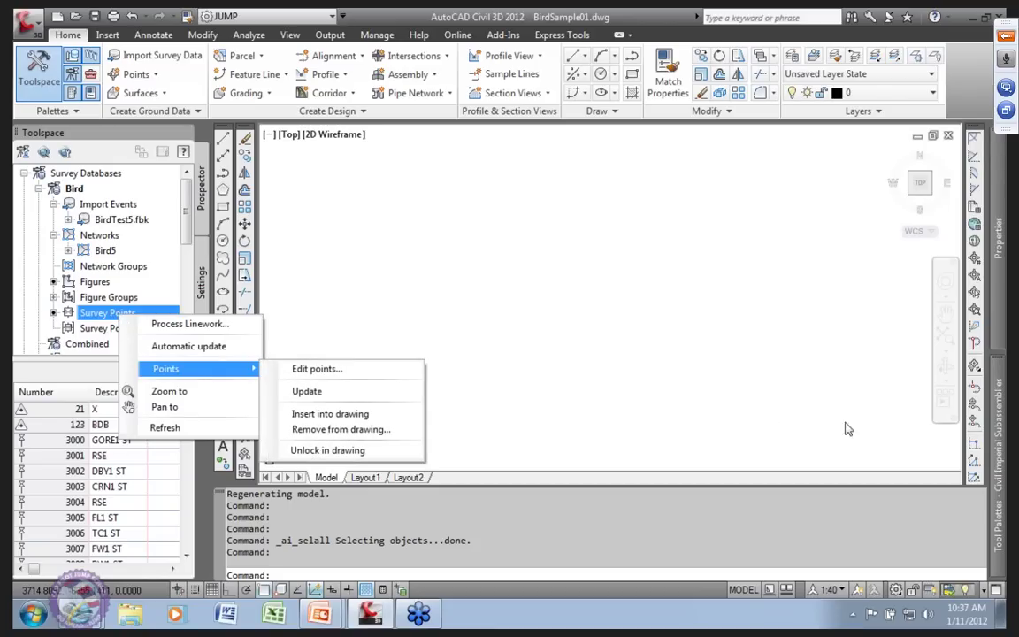
pyautogui.click(785, 356)
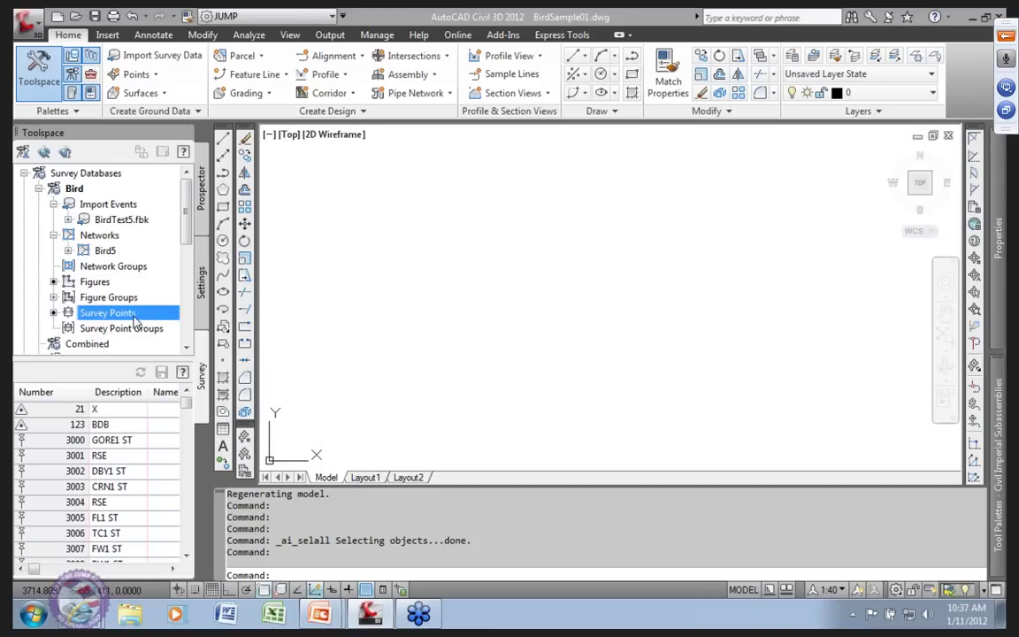
pyautogui.rightClick(135, 318)
pyautogui.moveTo(234, 371)
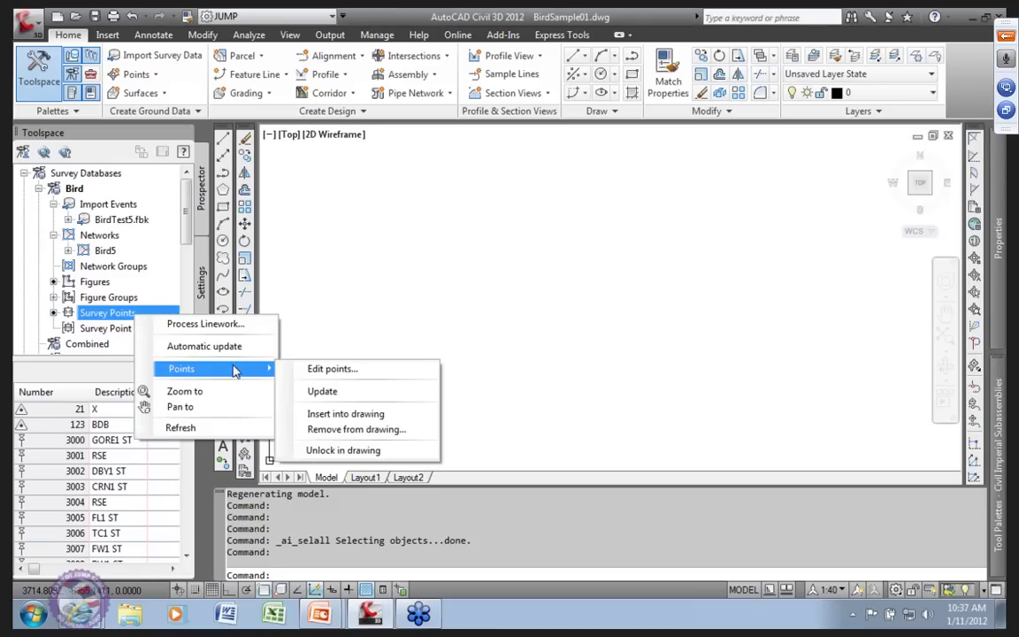
pyautogui.click(377, 416)
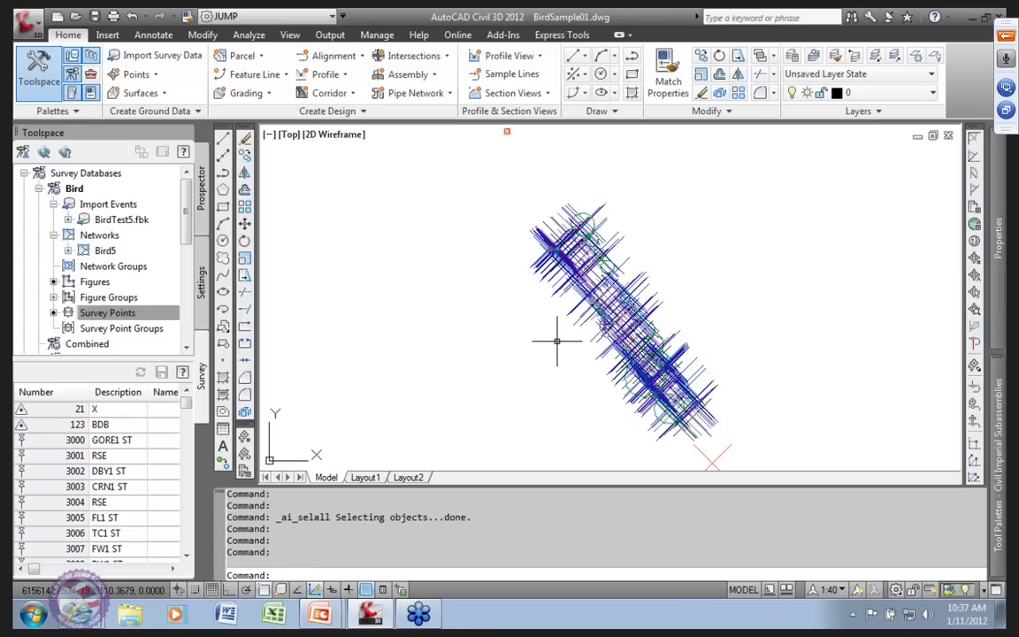
pyautogui.scroll(3, 531, 257)
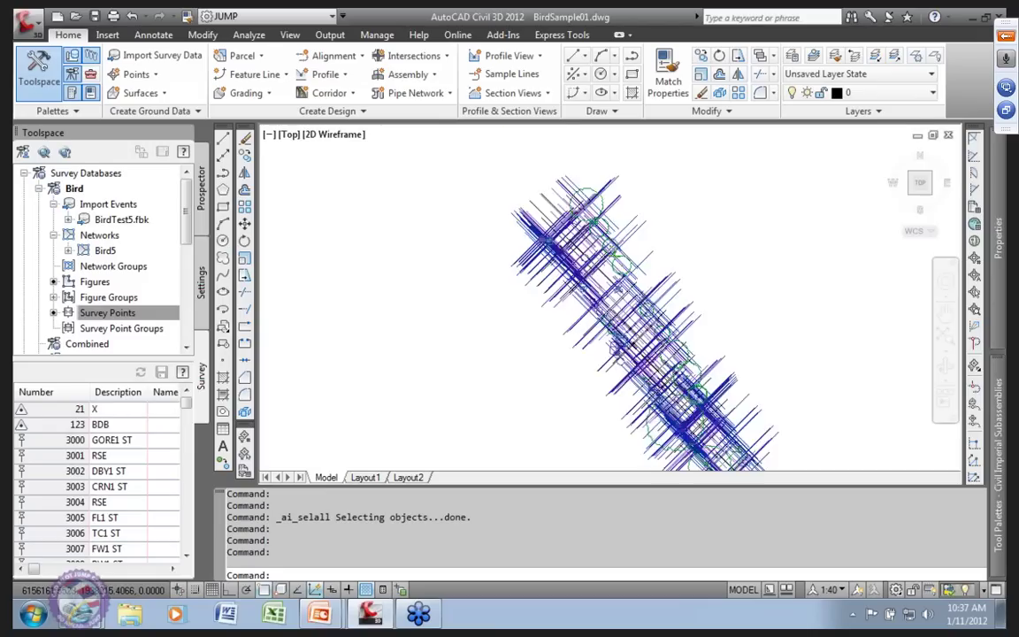
pyautogui.scroll(-2, 598, 301)
# - Examine the Bird database's survey point list and the points list of the BirdSample01 drawing
pyautogui.click(122, 314)
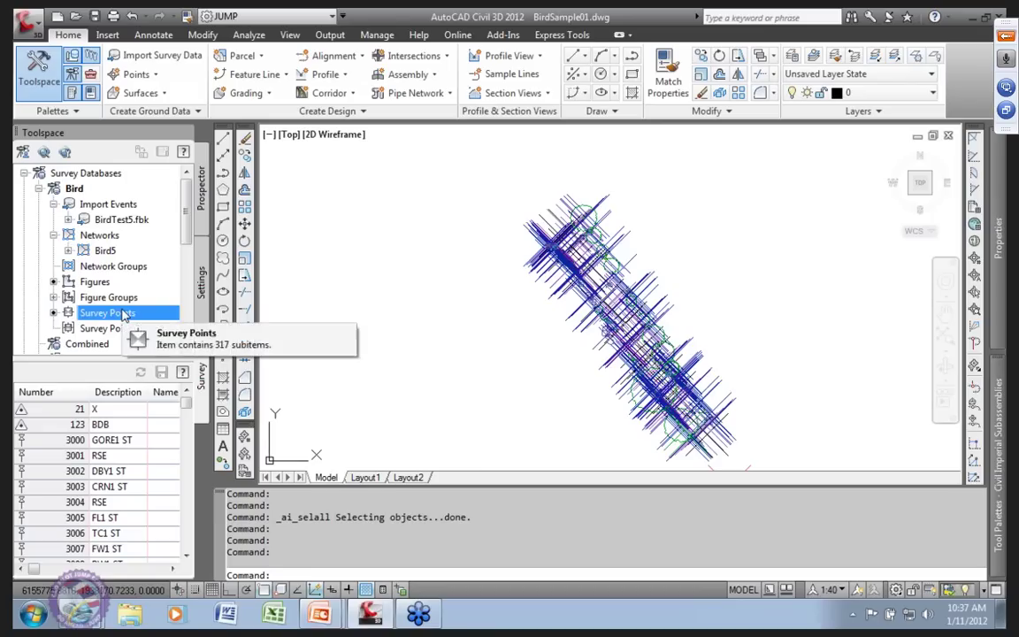
pyautogui.click(33, 571)
pyautogui.moveTo(33, 570); pyautogui.dragTo(160, 568)
pyautogui.click(16, 571)
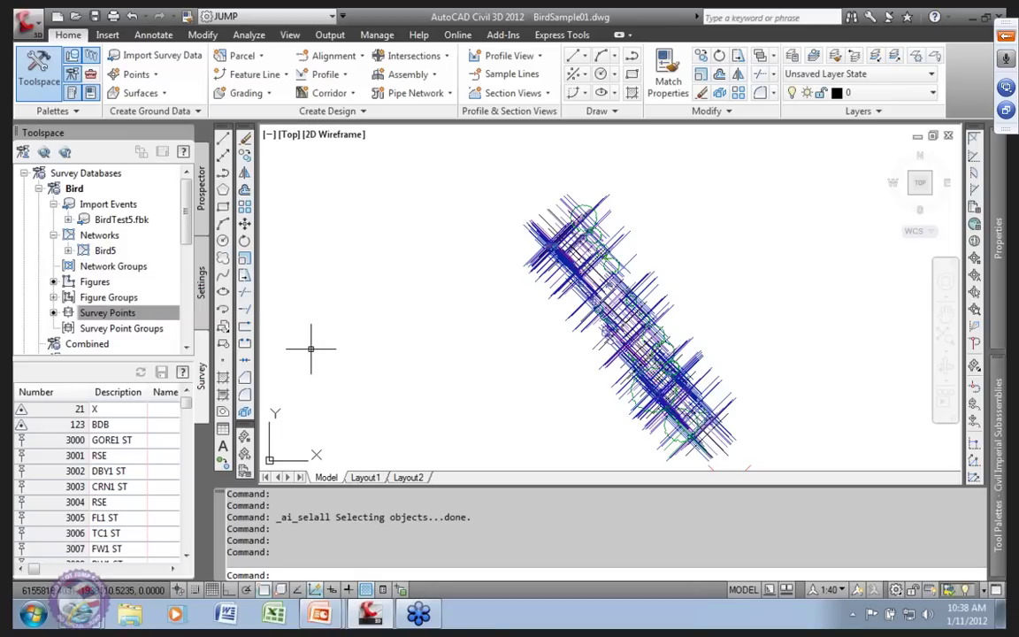
pyautogui.click(203, 200)
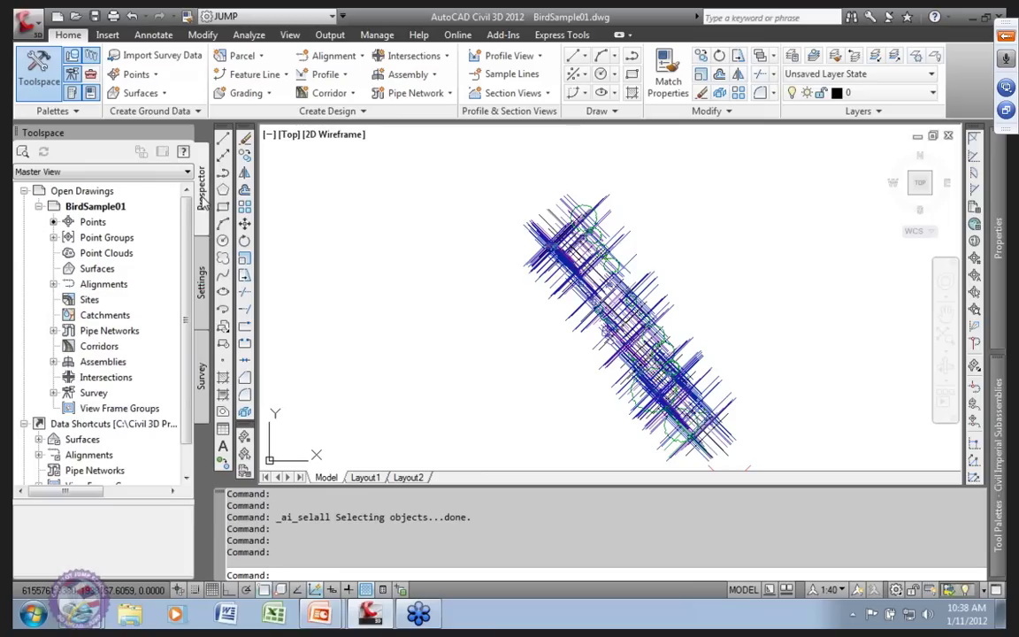
pyautogui.click(92, 223)
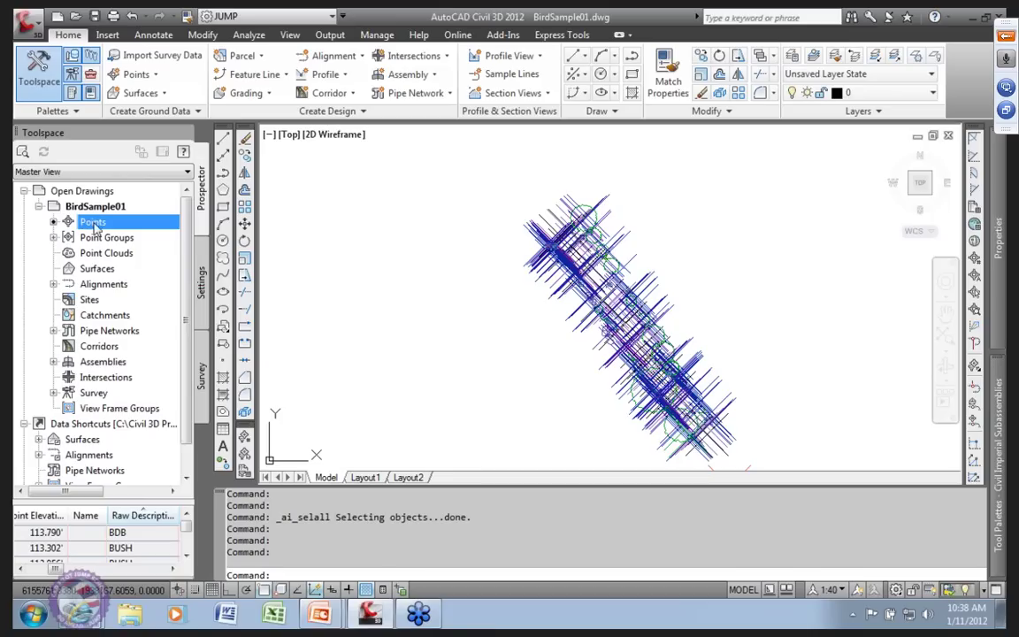
# - Update the point groups of the BirdSample01 drawing
pyautogui.click(104, 238)
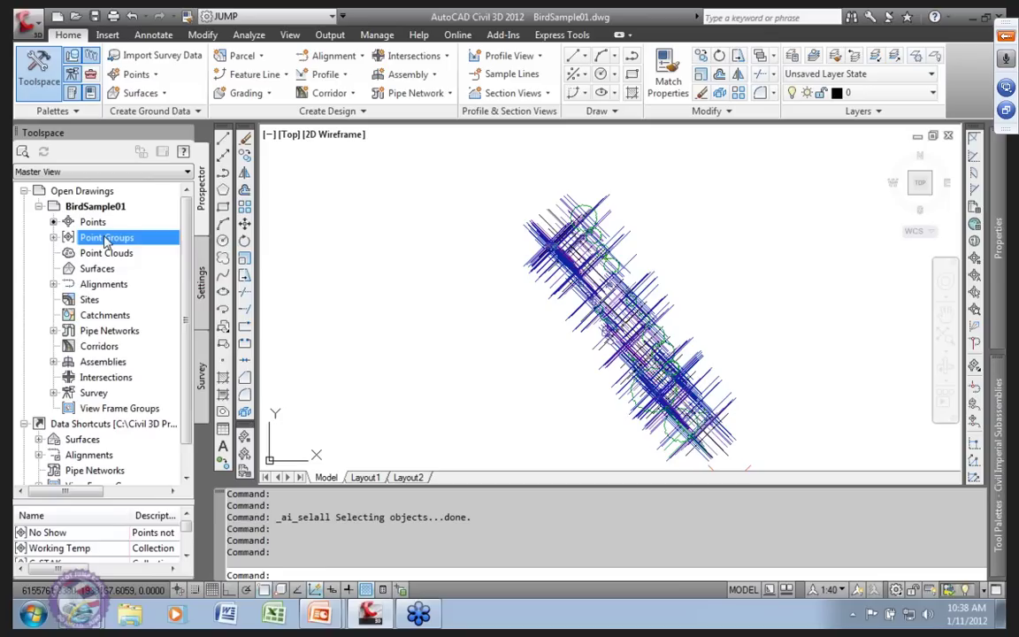
pyautogui.rightClick(104, 238)
pyautogui.click(161, 308)
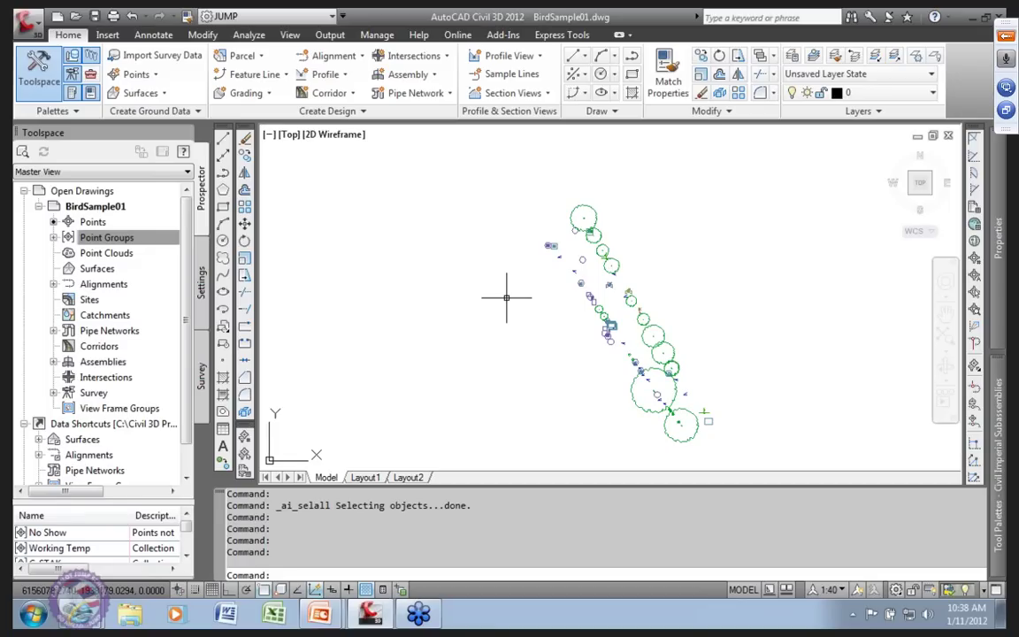
# - Zoom to the first BDB point in the points list and examine its position relative to the other survey points
pyautogui.click(85, 222)
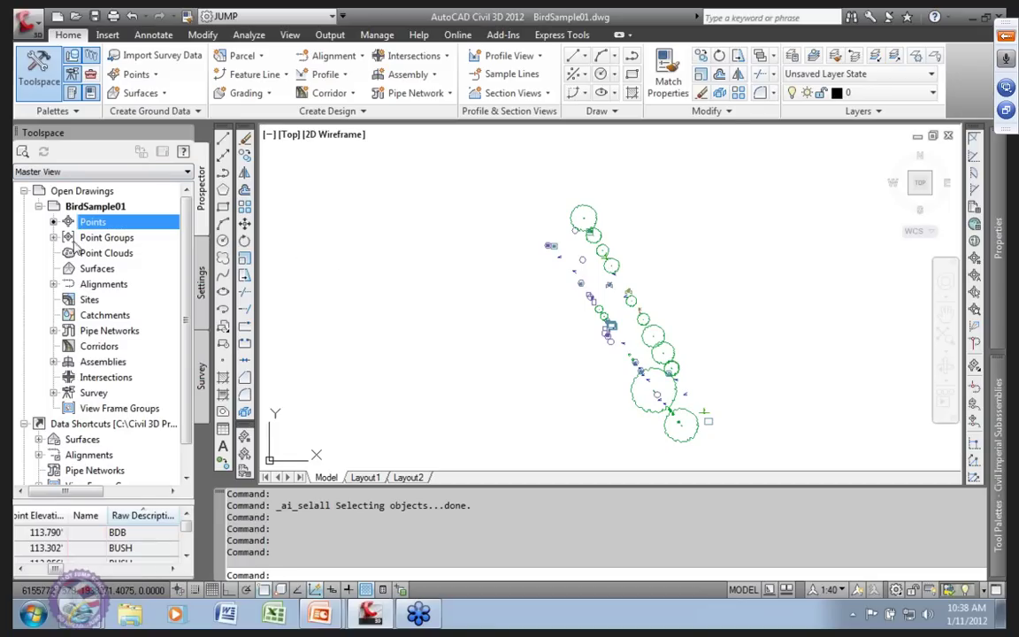
pyautogui.click(43, 536)
pyautogui.rightClick(47, 537)
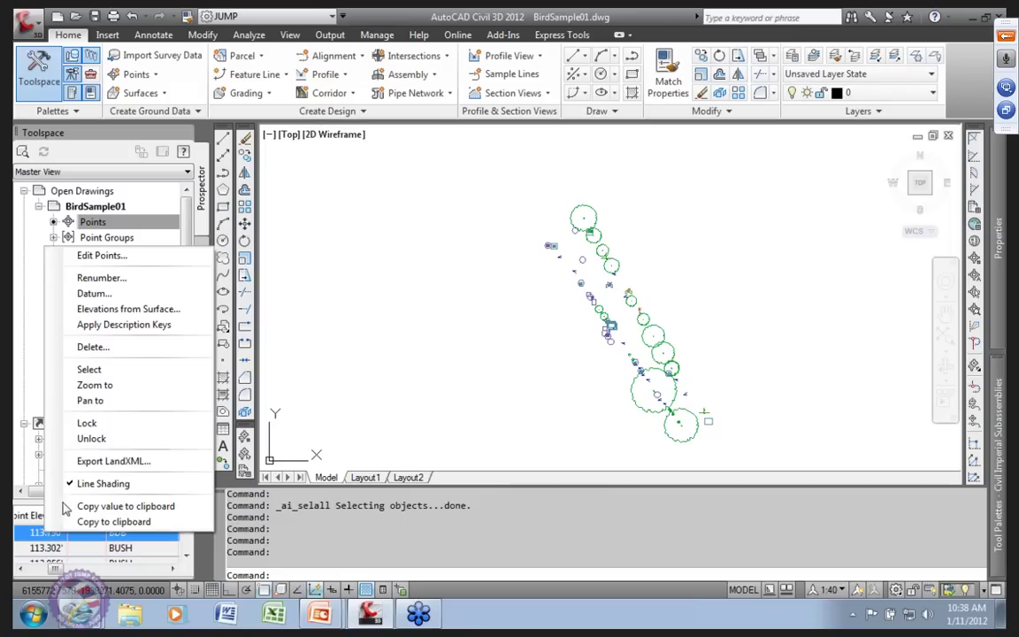
pyautogui.click(111, 386)
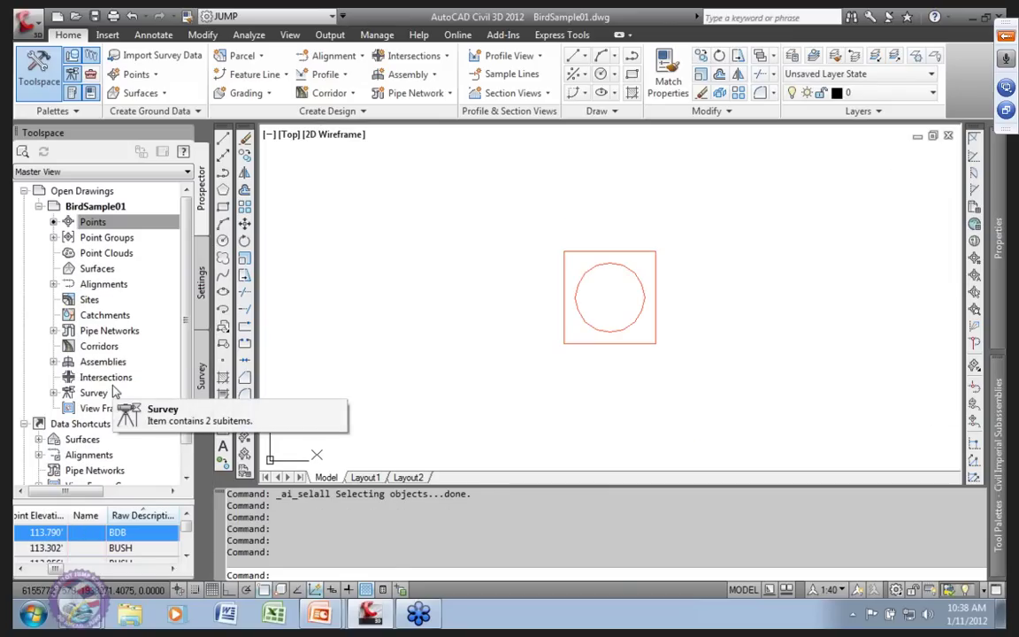
pyautogui.scroll(-2, 594, 368)
pyautogui.scroll(-3, 598, 353)
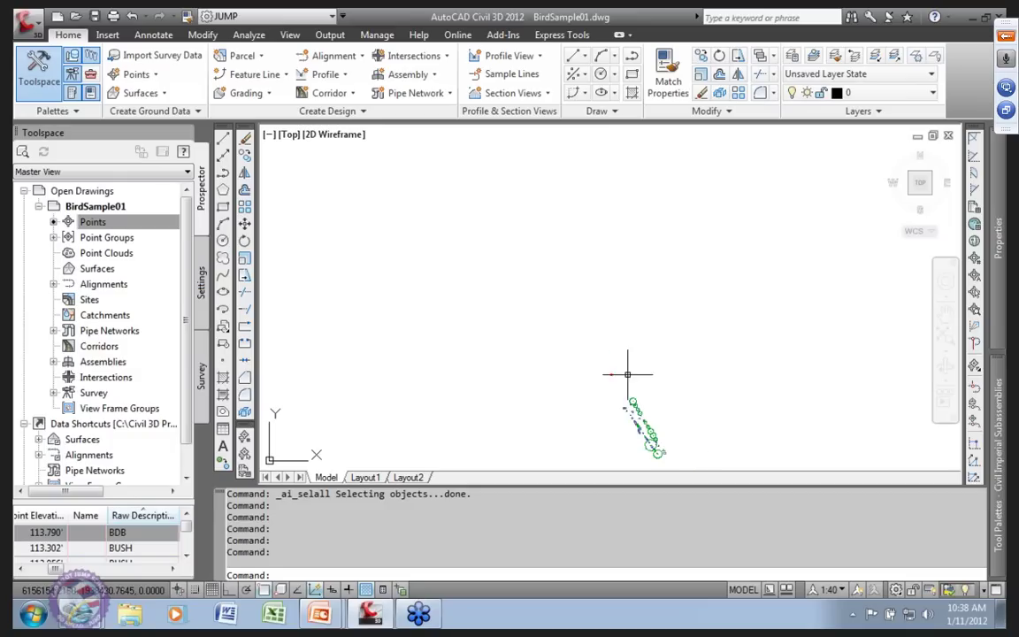
pyautogui.moveTo(625, 368)
pyautogui.mouseDown(button='middle')
pyautogui.moveTo(371, 246)
pyautogui.moveTo(389, 267)
pyautogui.mouseUp(button='middle')
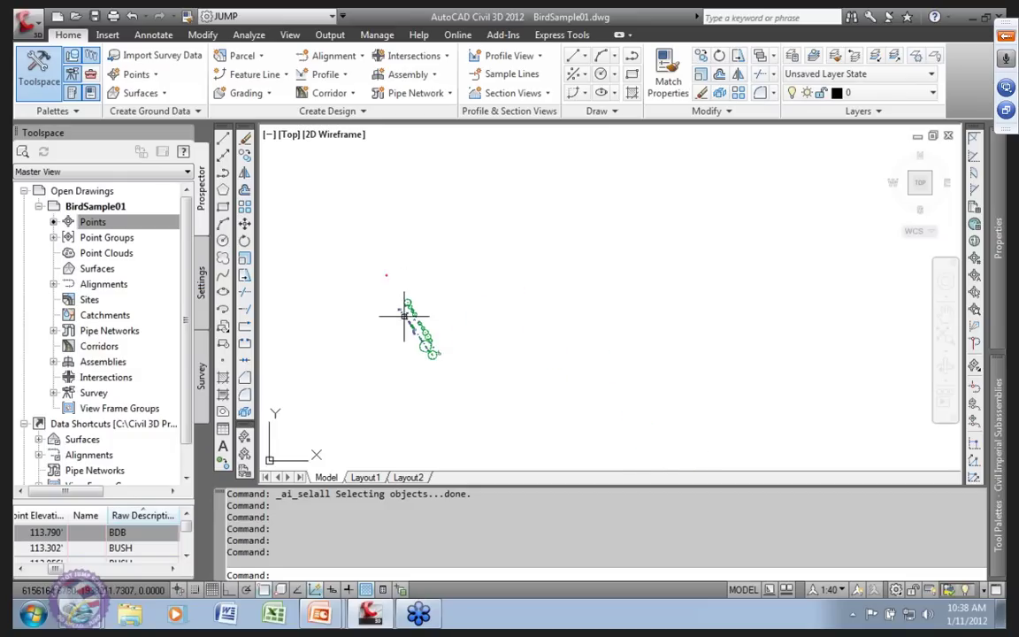
pyautogui.scroll(3, 410, 291)
pyautogui.scroll(1, 412, 300)
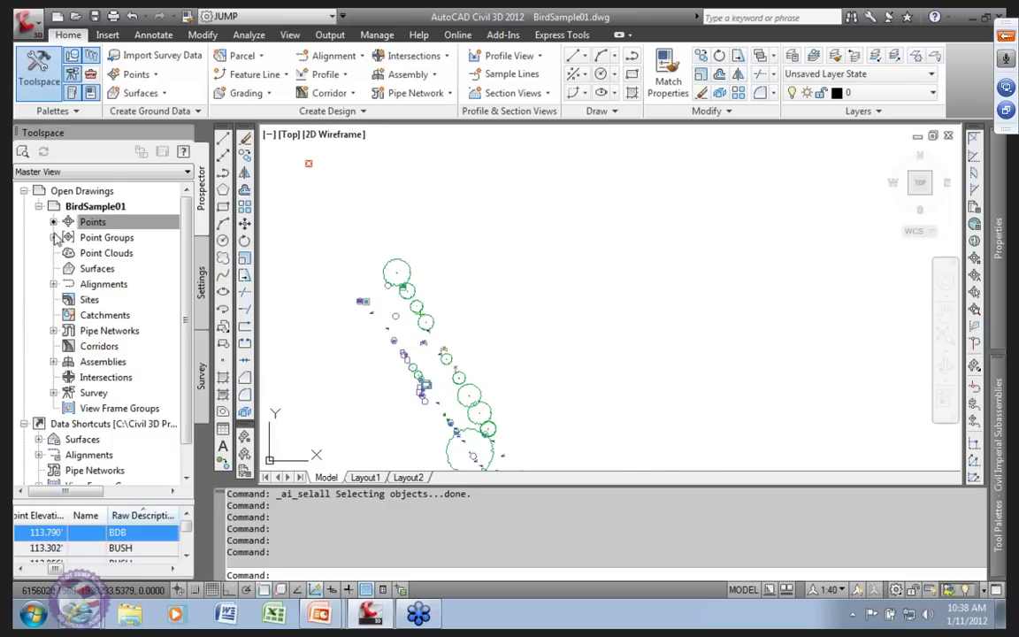
# - Select the isolated survey point northwest of the tree symbols, check its Properties, and clear the selection
pyautogui.click(118, 239)
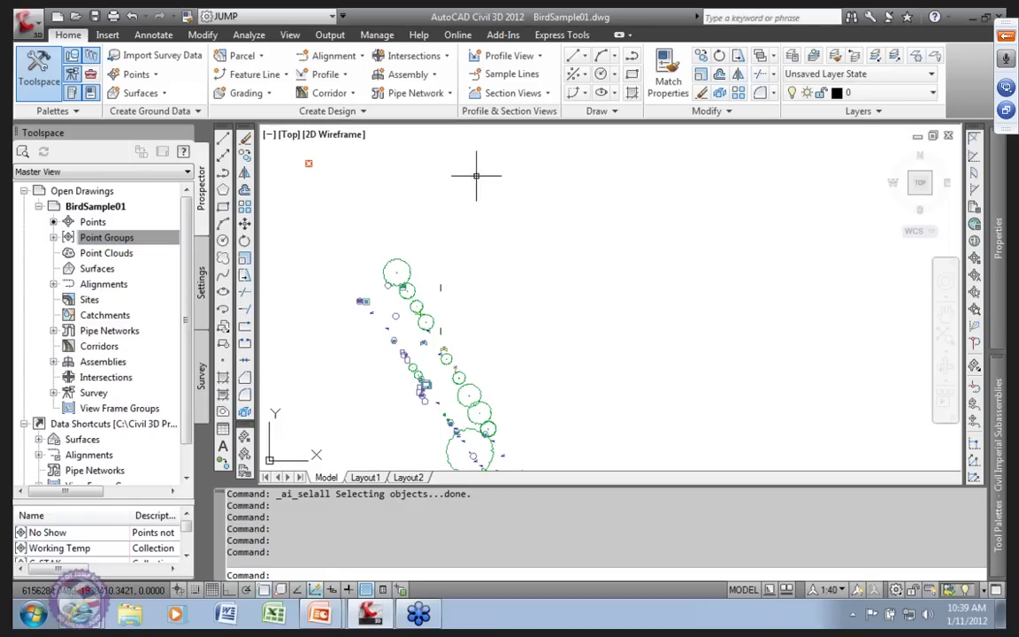
pyautogui.click(309, 161)
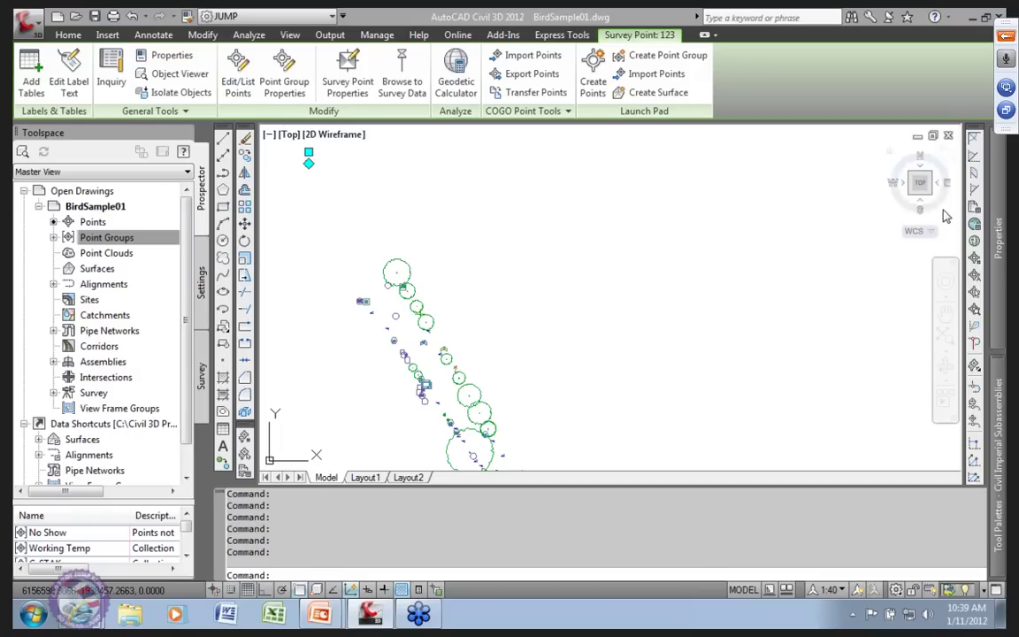
pyautogui.moveTo(1003, 265)
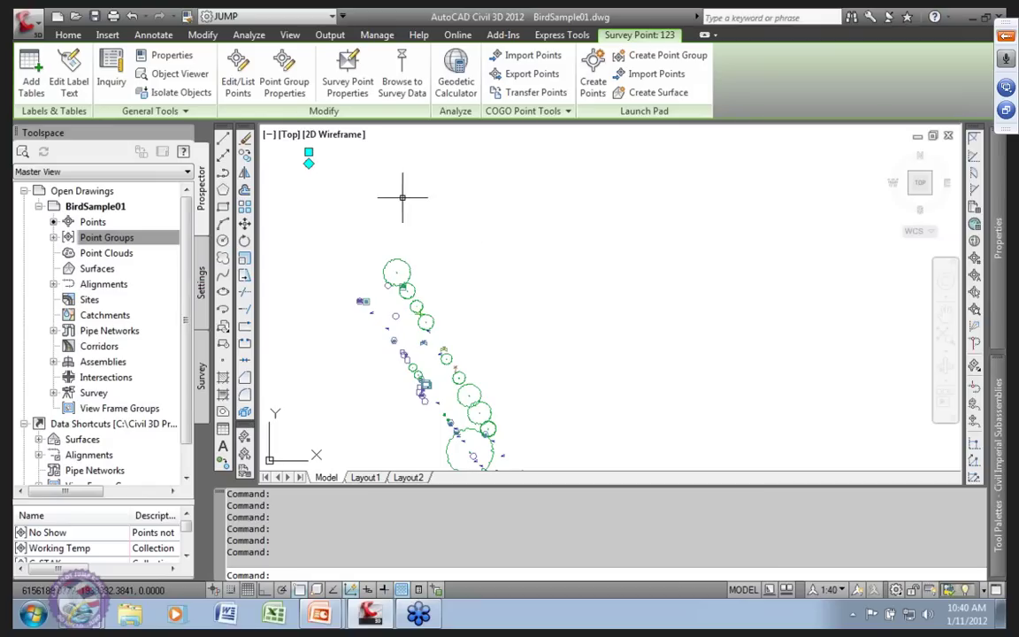
pyautogui.moveTo(407, 201); pyautogui.dragTo(398, 196)
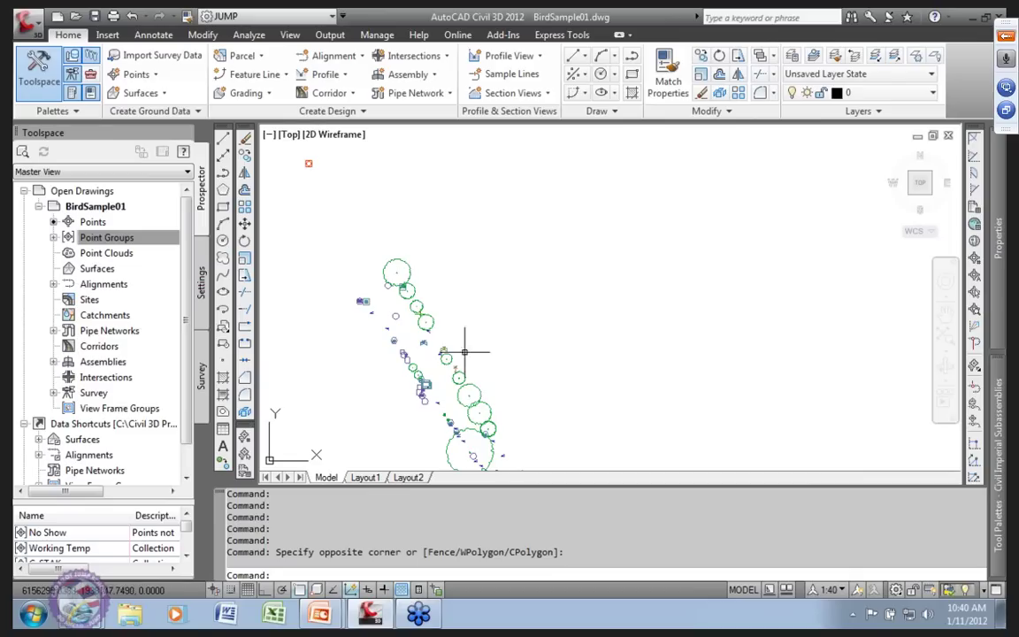
# - Inspect the point symbols up close and review the search order of the drawing's Description Key Sets without changing it
pyautogui.scroll(4, 477, 397)
pyautogui.scroll(5, 375, 291)
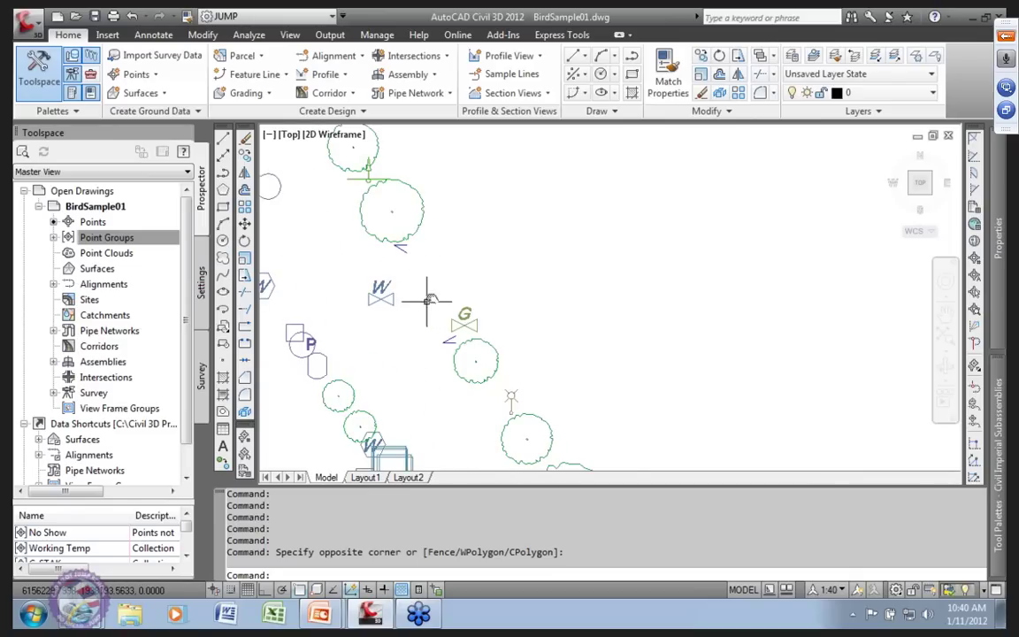
pyautogui.scroll(2, 470, 273)
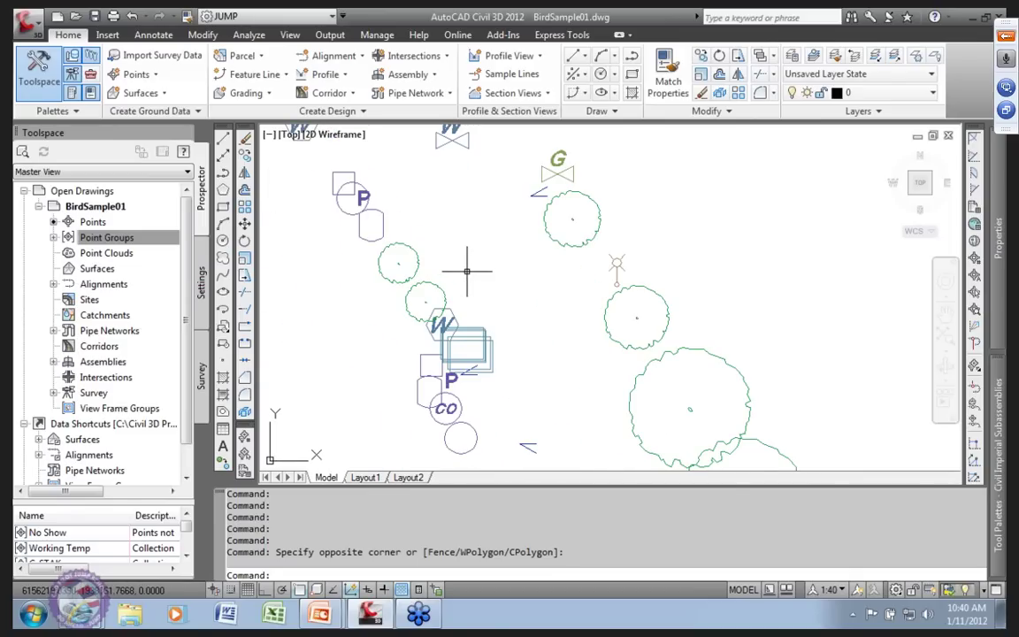
pyautogui.click(200, 281)
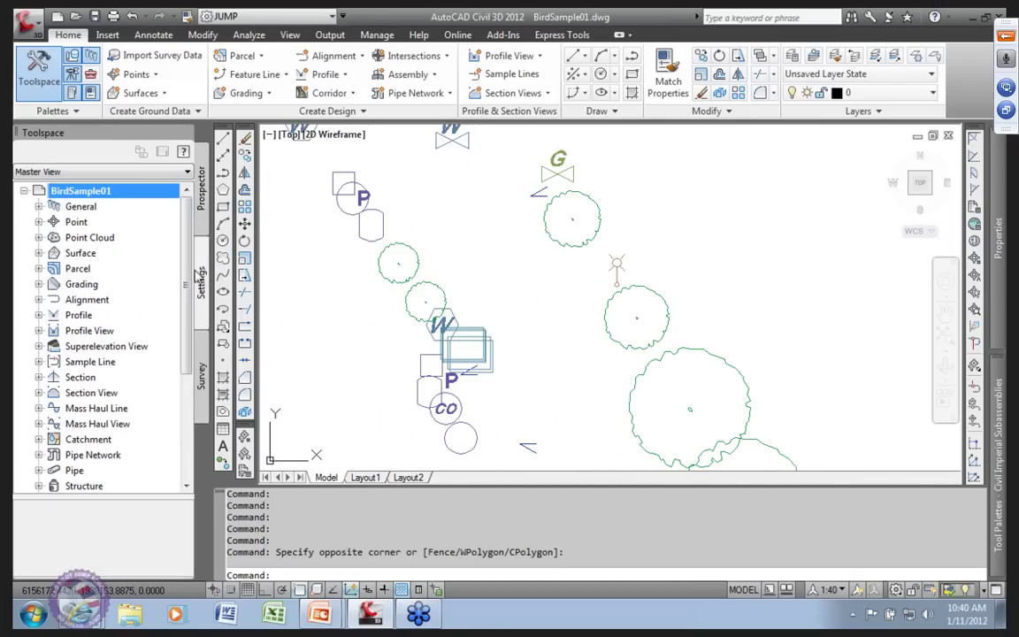
pyautogui.click(38, 222)
pyautogui.click(59, 300)
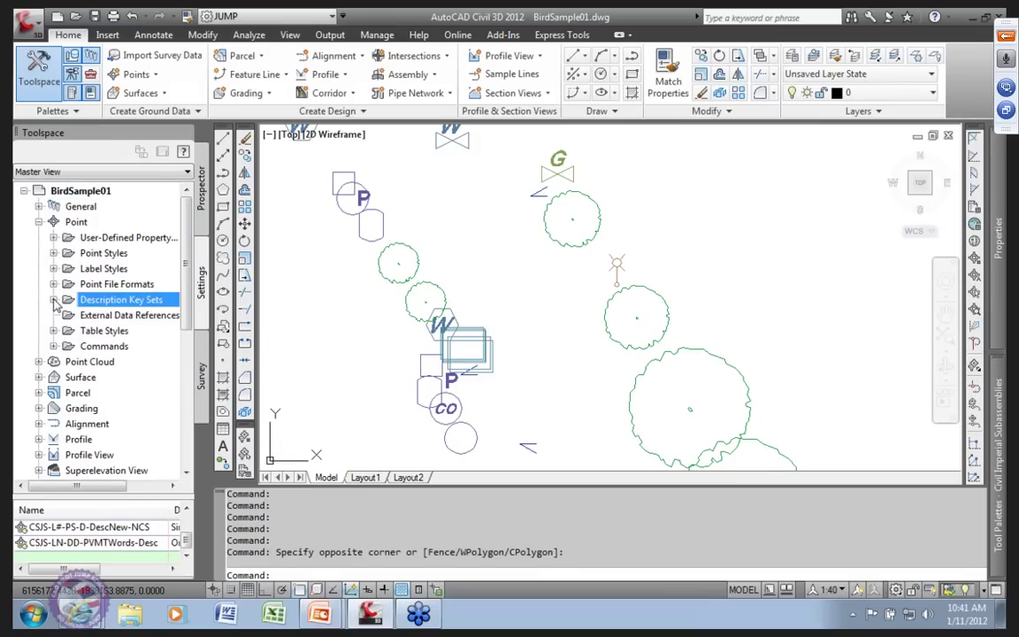
pyautogui.click(54, 299)
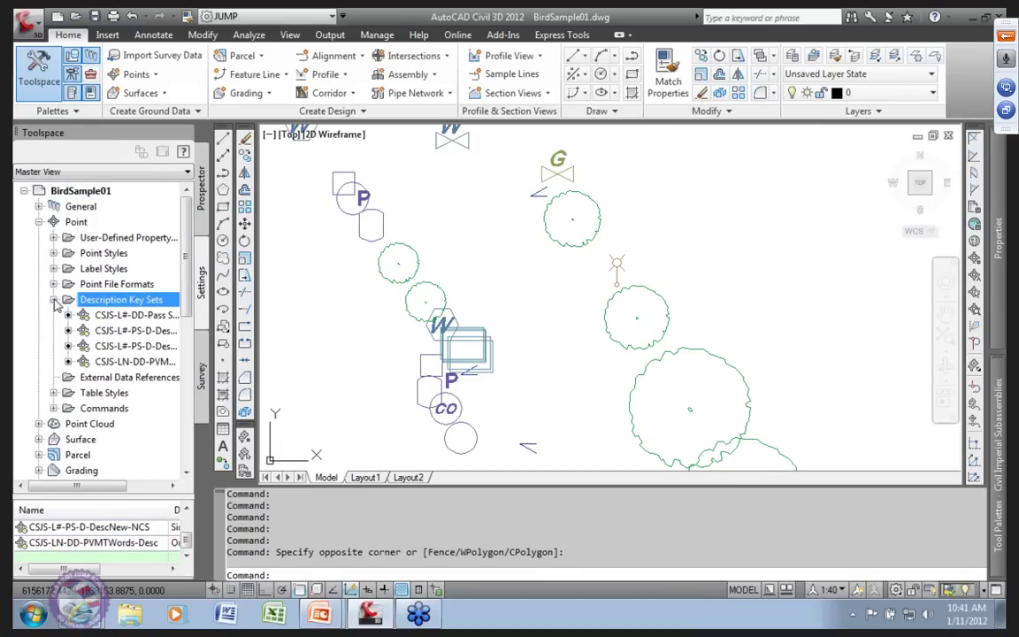
pyautogui.rightClick(126, 301)
pyautogui.click(181, 304)
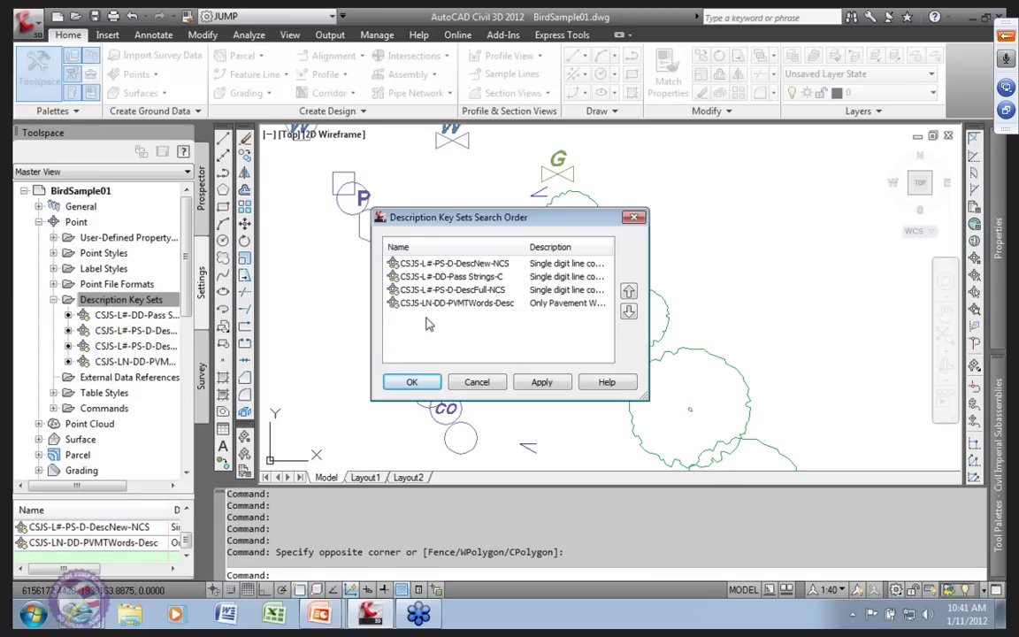
pyautogui.click(458, 264)
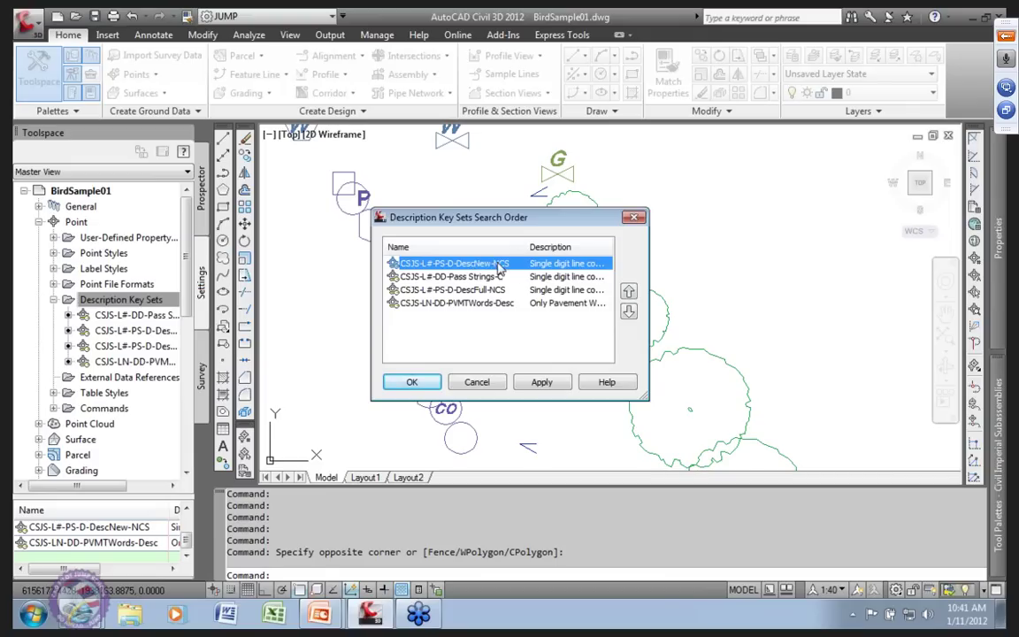
pyautogui.click(476, 382)
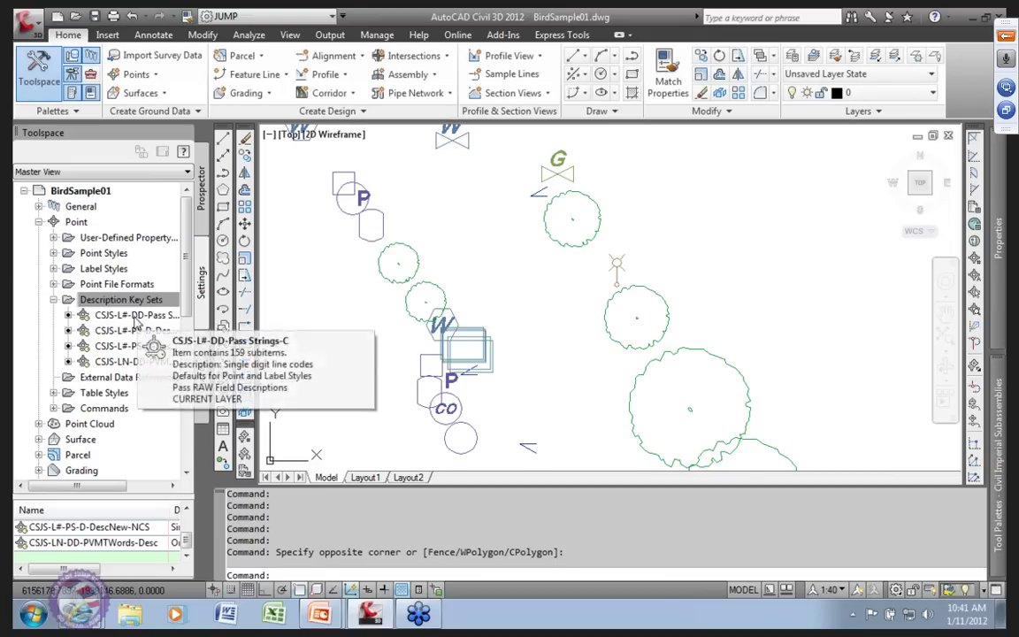
# - Review the keys of the CSJS-L#-PS-D-DescNew-NCS description key set, sorting them by layer, and close the editor
pyautogui.click(101, 489)
pyautogui.moveTo(101, 489); pyautogui.dragTo(138, 489)
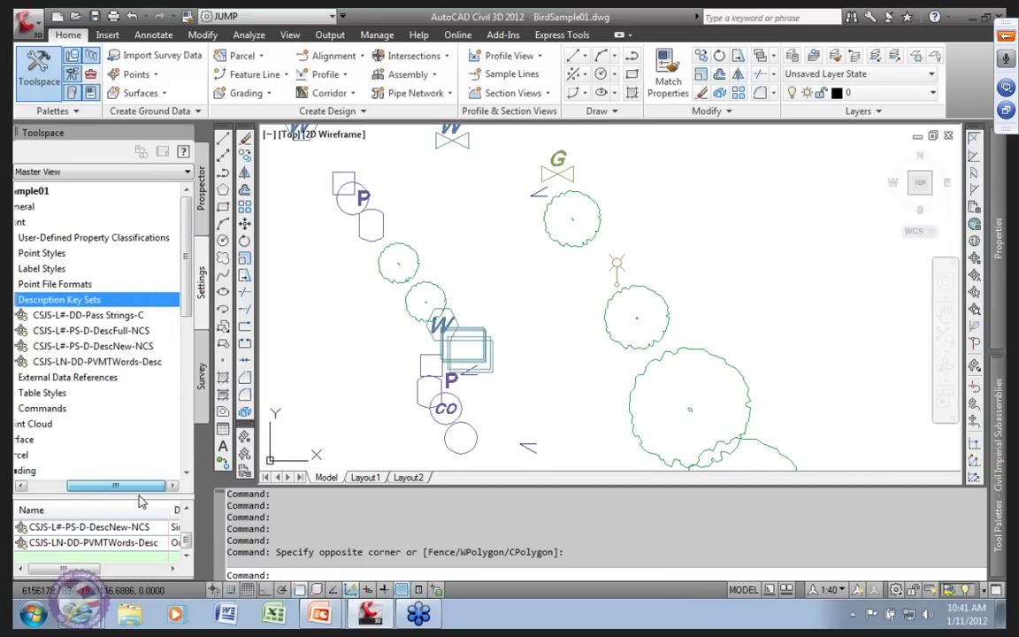
pyautogui.click(114, 347)
pyautogui.rightClick(113, 349)
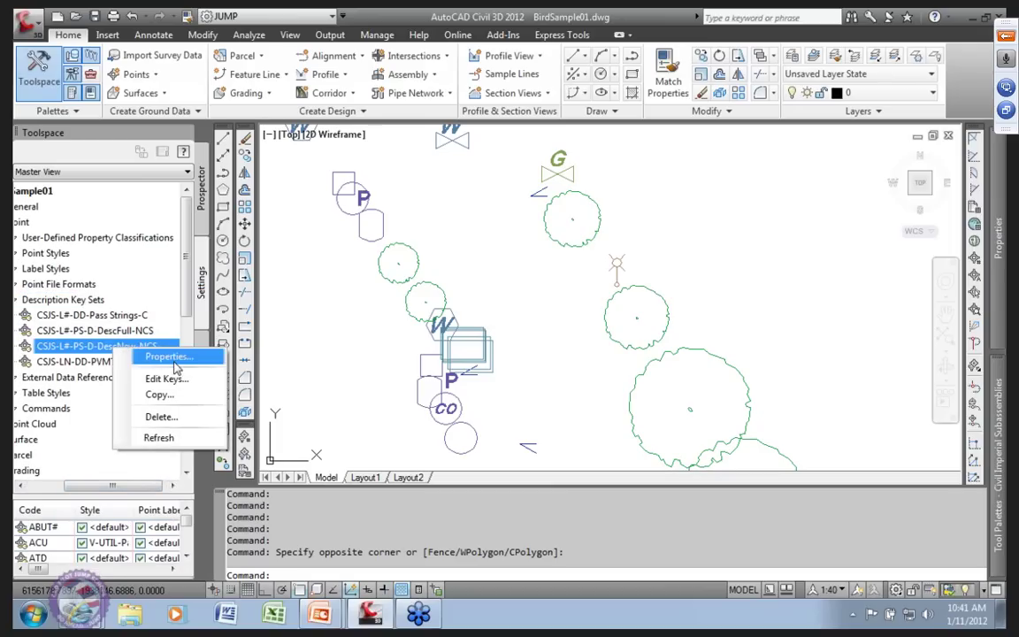
pyautogui.click(152, 378)
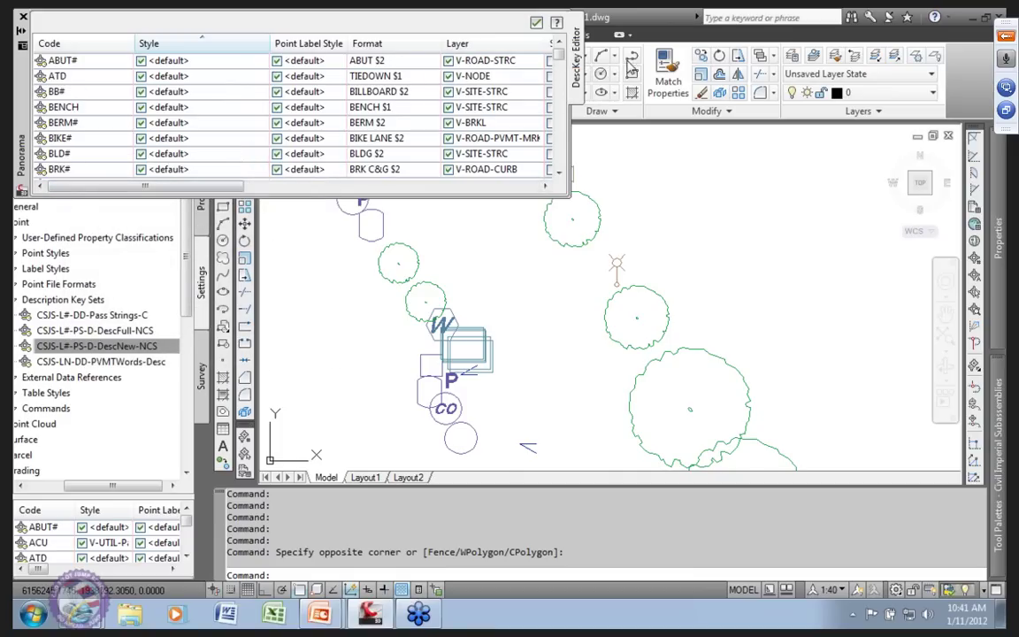
pyautogui.moveTo(559, 60)
pyautogui.mouseDown()
pyautogui.moveTo(559, 97)
pyautogui.moveTo(558, 50)
pyautogui.mouseUp()
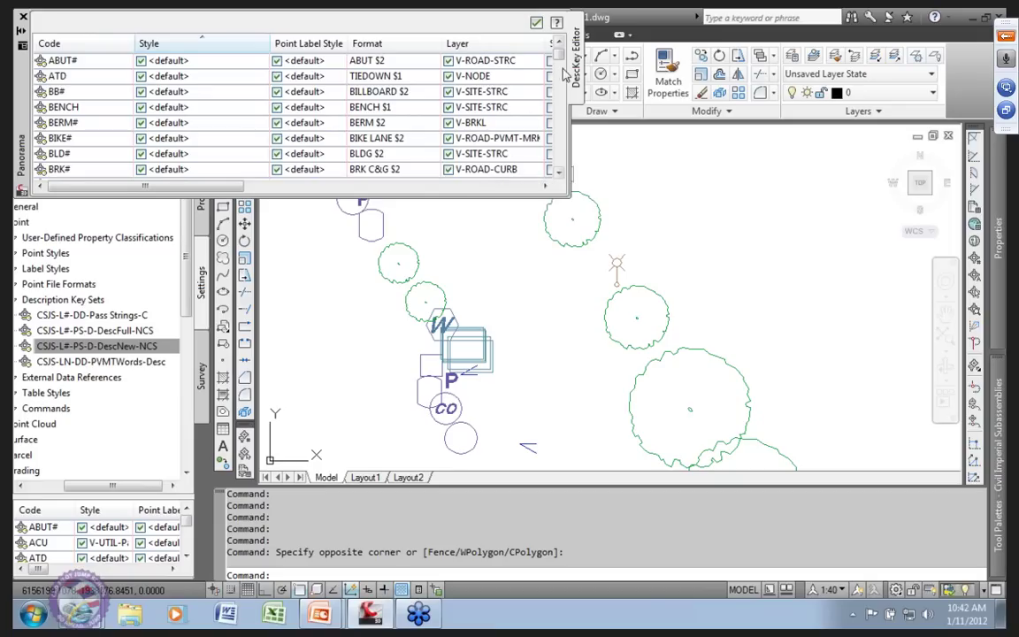
pyautogui.scroll(-7, 562, 55)
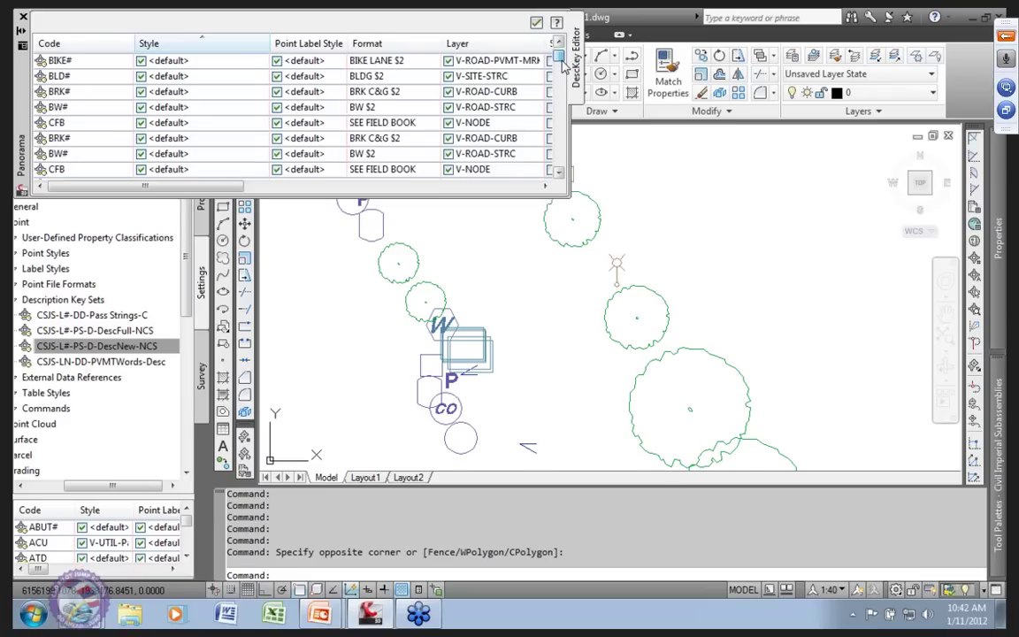
pyautogui.scroll(7, 562, 55)
pyautogui.click(477, 43)
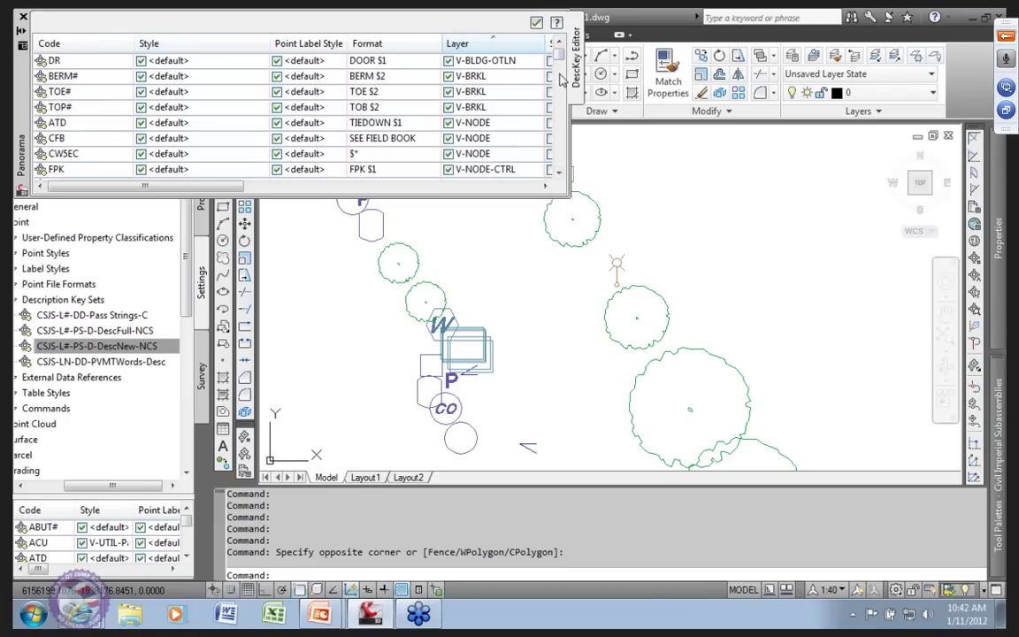
pyautogui.moveTo(559, 56)
pyautogui.mouseDown()
pyautogui.moveTo(559, 174)
pyautogui.moveTo(558, 53)
pyautogui.mouseUp()
pyautogui.click(23, 18)
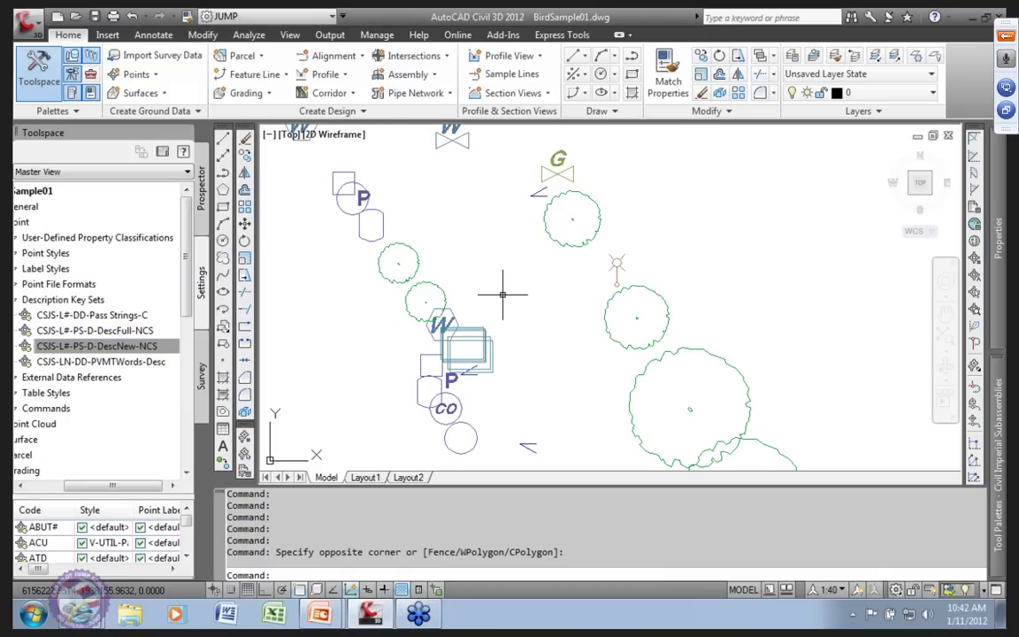
# - Set the annotation scale of model space to 1:20
pyautogui.scroll(-2, 552, 270)
pyautogui.scroll(-2, 552, 270)
pyautogui.moveTo(552, 269)
pyautogui.mouseDown(button='middle')
pyautogui.moveTo(418, 230)
pyautogui.moveTo(448, 280)
pyautogui.mouseUp(button='middle')
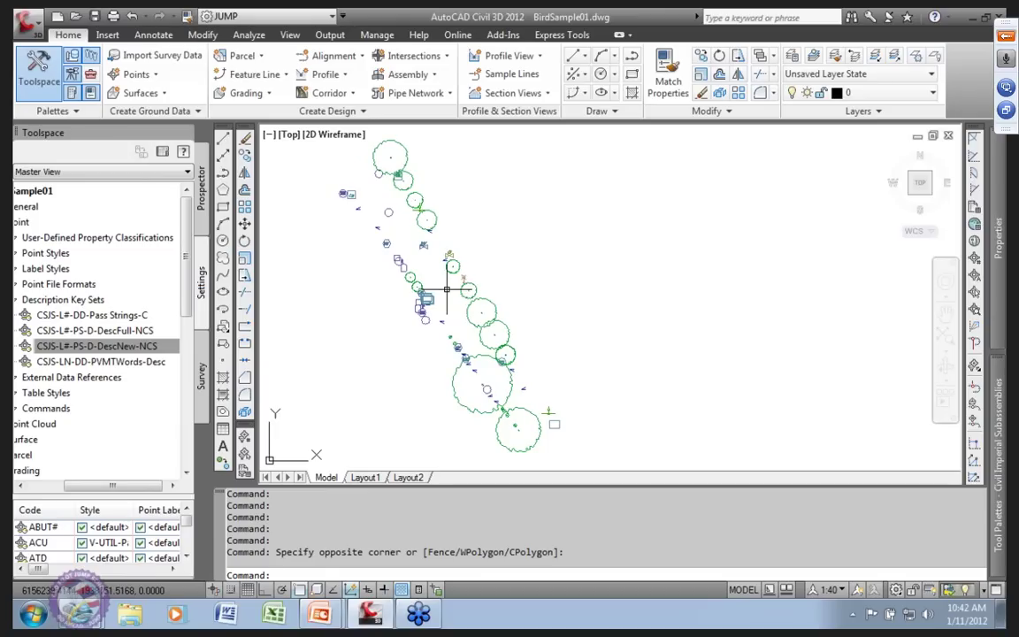
pyautogui.click(843, 589)
pyautogui.click(839, 169)
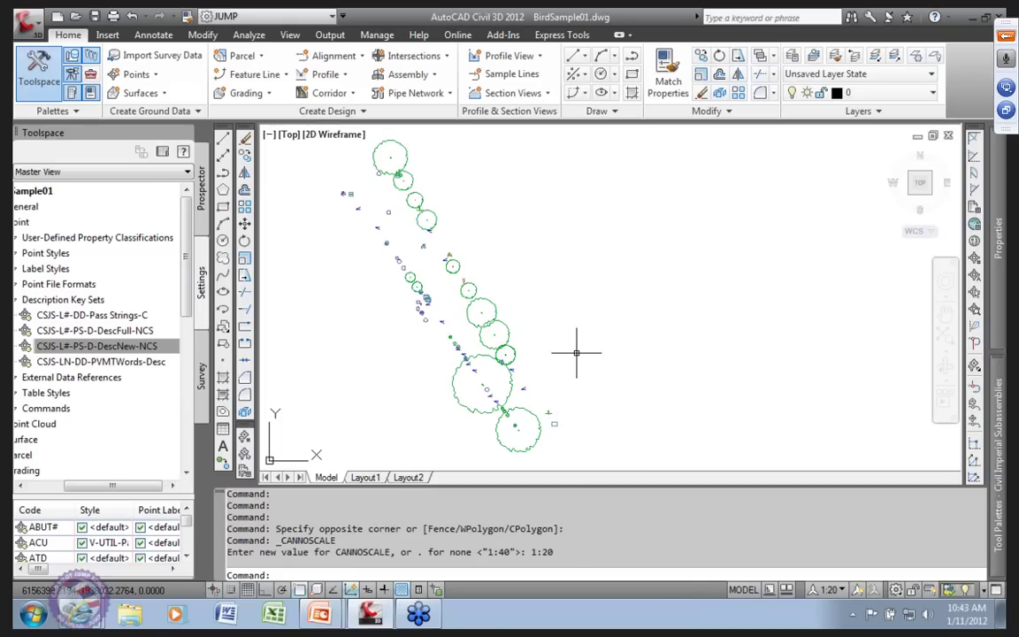
# - Examine the size of the tree and utility point symbols across the site at the 1:20 annotation scale
pyautogui.scroll(2, 500, 288)
pyautogui.moveTo(500, 289); pyautogui.dragTo(590, 378, button='middle')
pyautogui.scroll(-3, 485, 270)
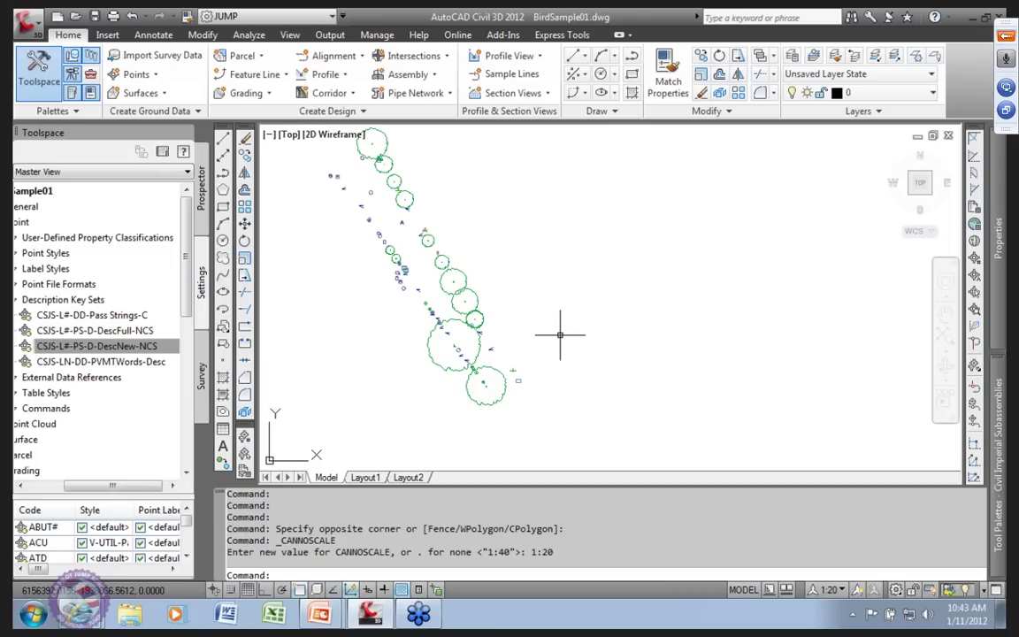
pyautogui.scroll(3, 389, 243)
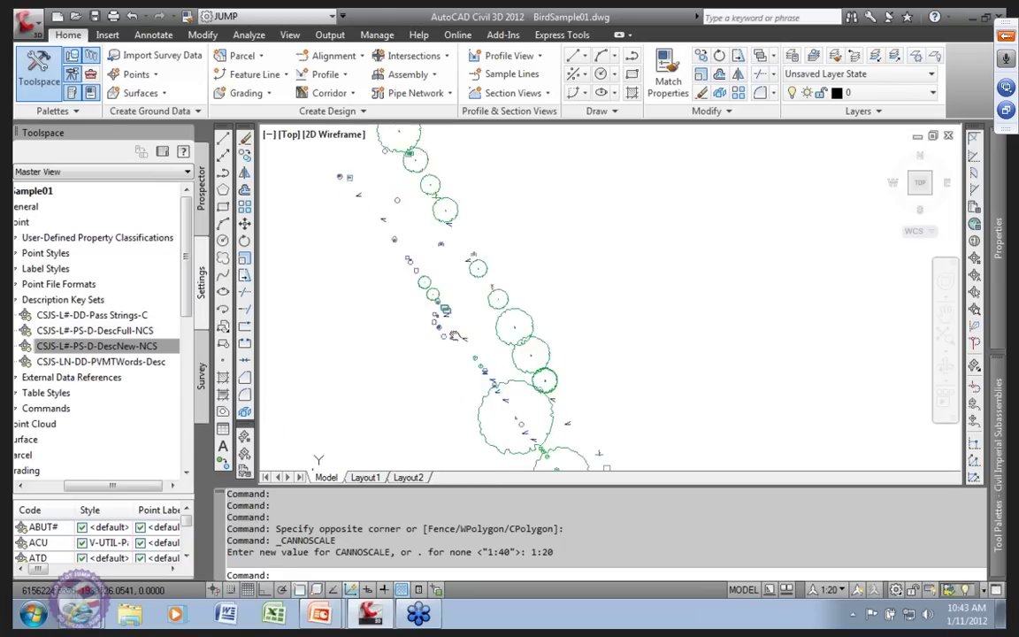
pyautogui.scroll(-5, 451, 261)
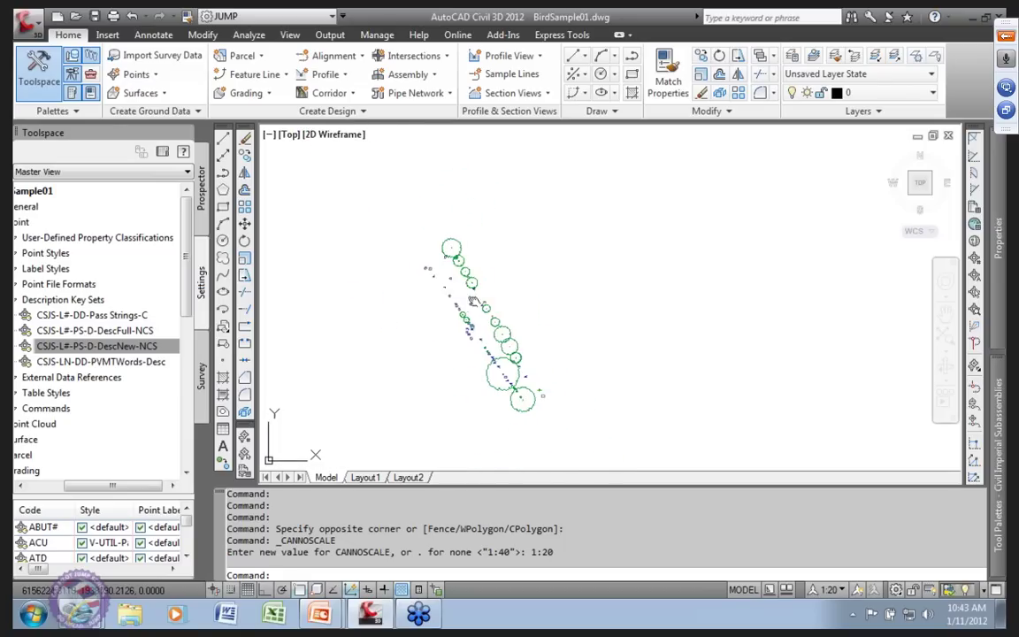
pyautogui.scroll(2, 391, 268)
pyautogui.scroll(-4, 390, 266)
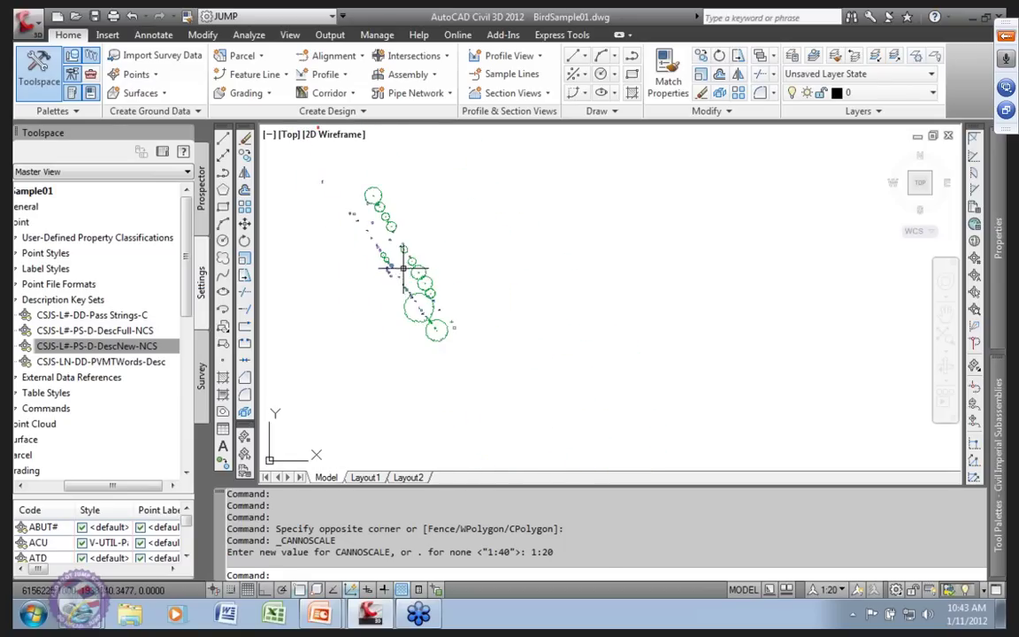
pyautogui.moveTo(389, 266); pyautogui.dragTo(414, 308, button='middle')
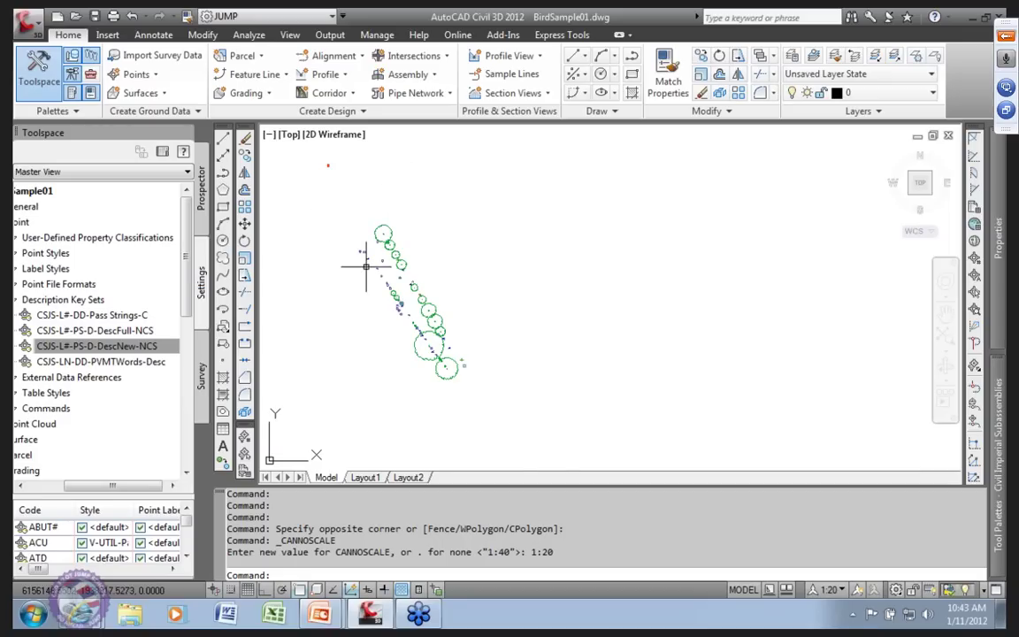
pyautogui.scroll(5, 363, 238)
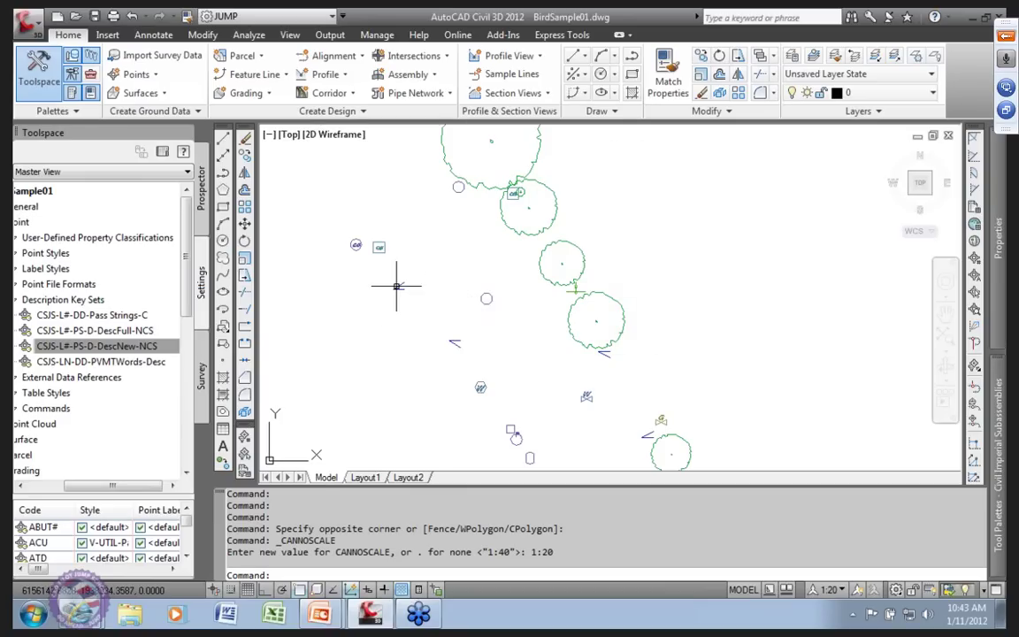
# - Select the curb marker point and the sign point between the trees individually to inspect their symbols, and clear the selection
pyautogui.moveTo(397, 286)
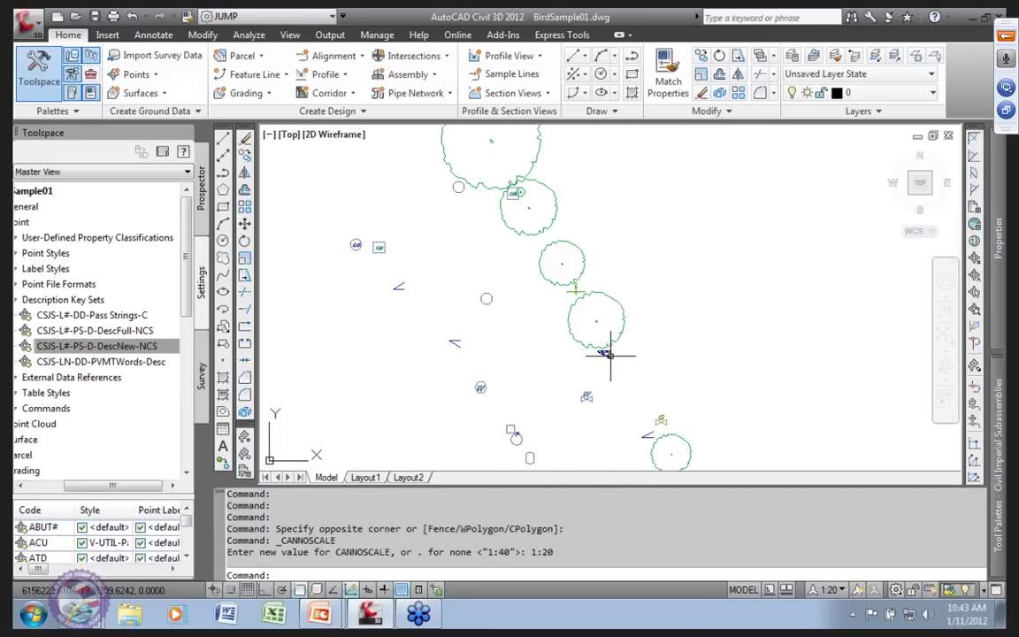
pyautogui.click(401, 288)
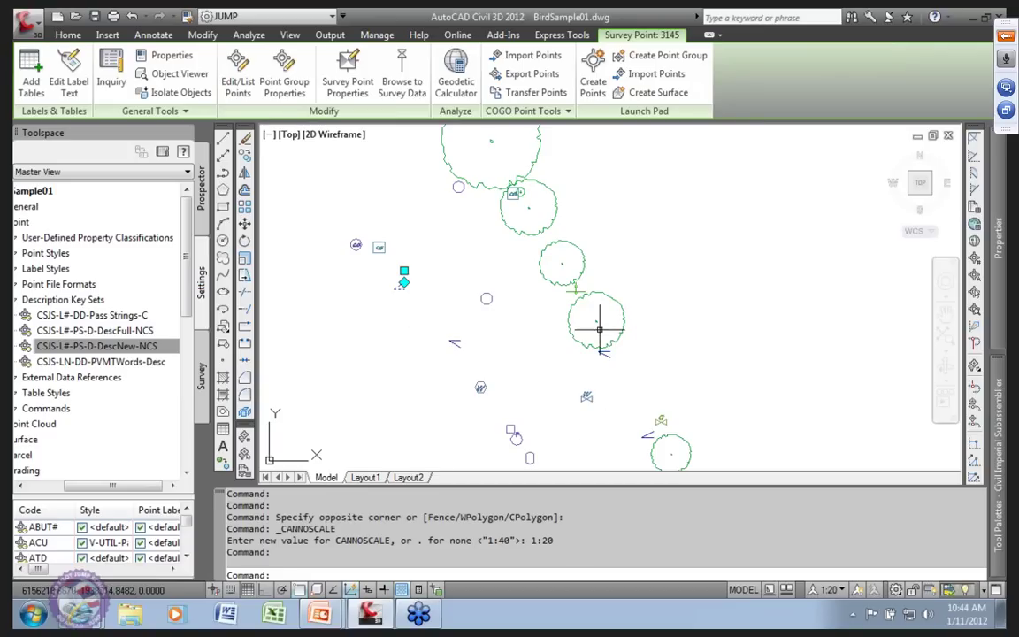
pyautogui.click(580, 289)
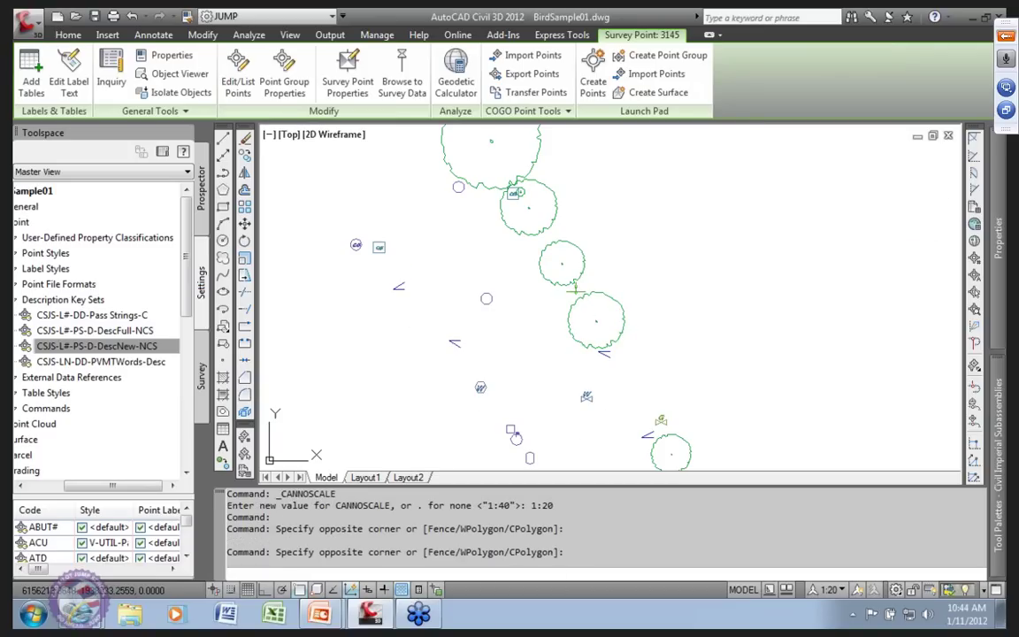
pyautogui.click(577, 291)
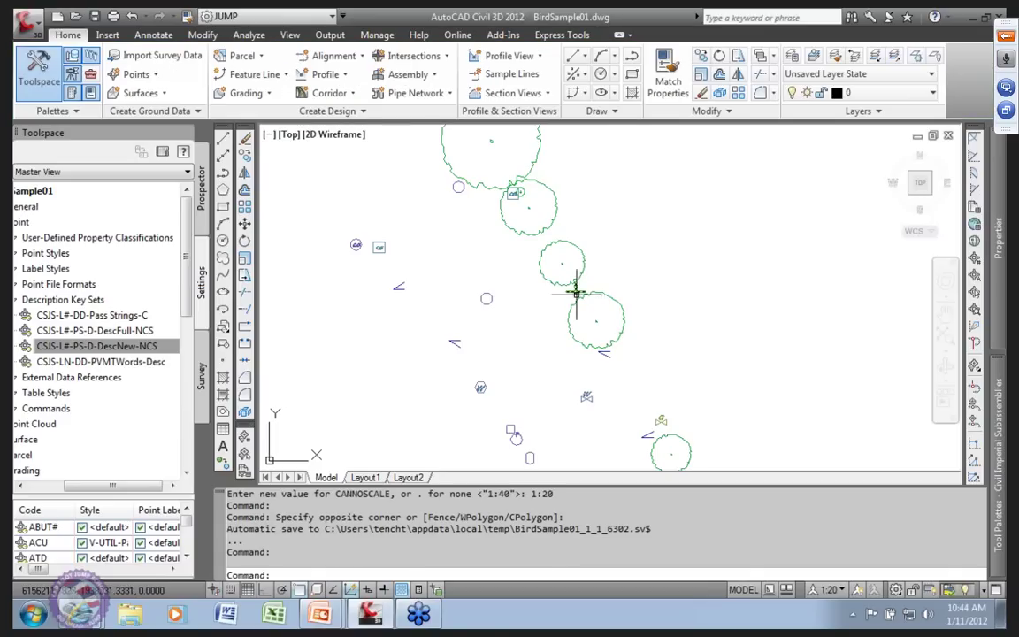
pyautogui.click(576, 290)
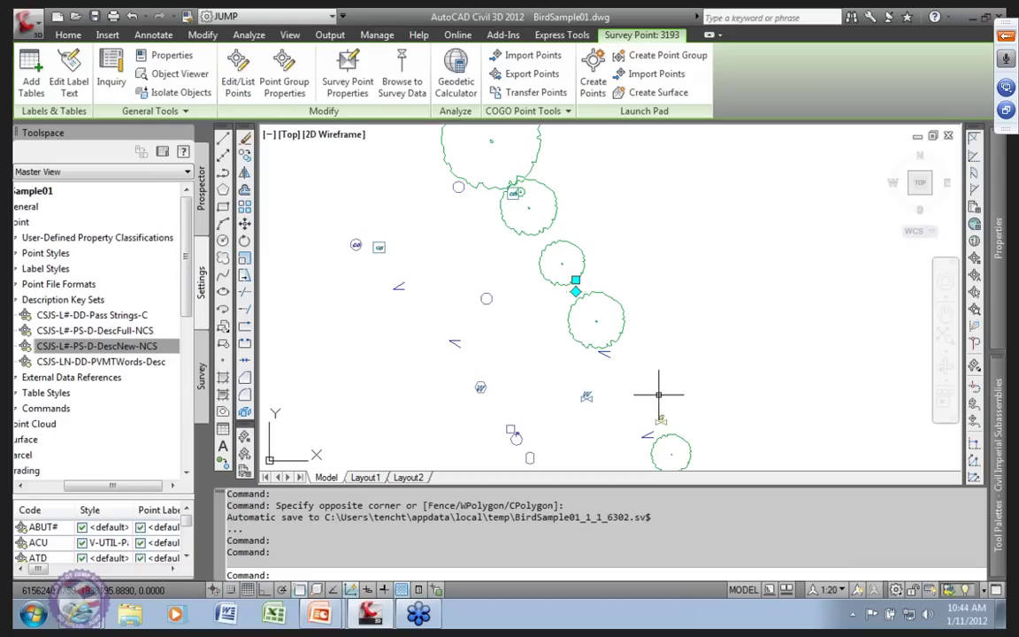
pyautogui.press('Escape')
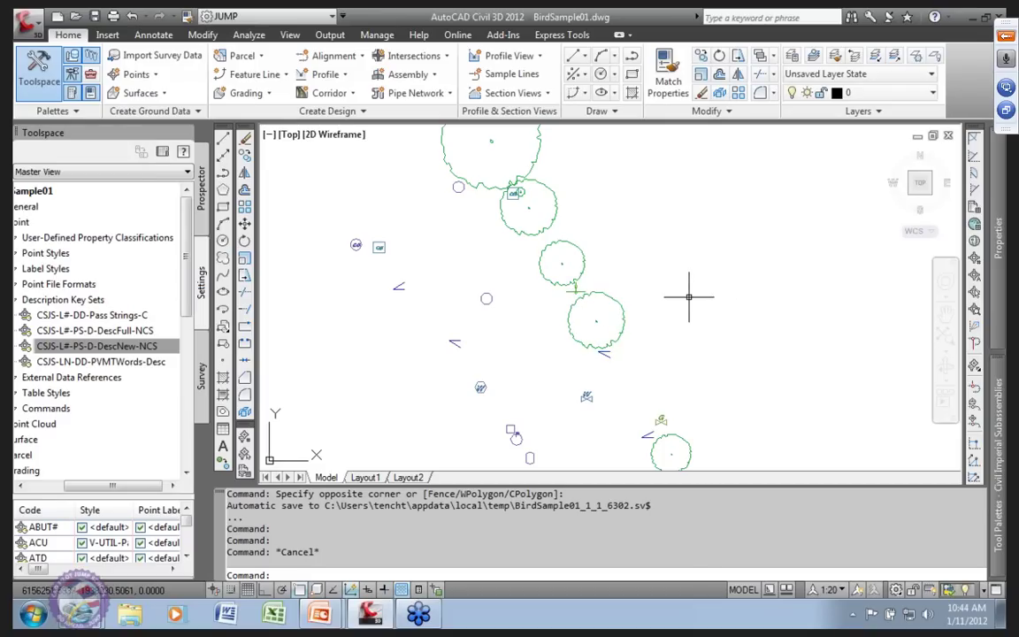
# - Select all points similar to the sign point between the two trees and zoom to the other matching sign
pyautogui.moveTo(508, 298); pyautogui.dragTo(357, 298, button='middle')
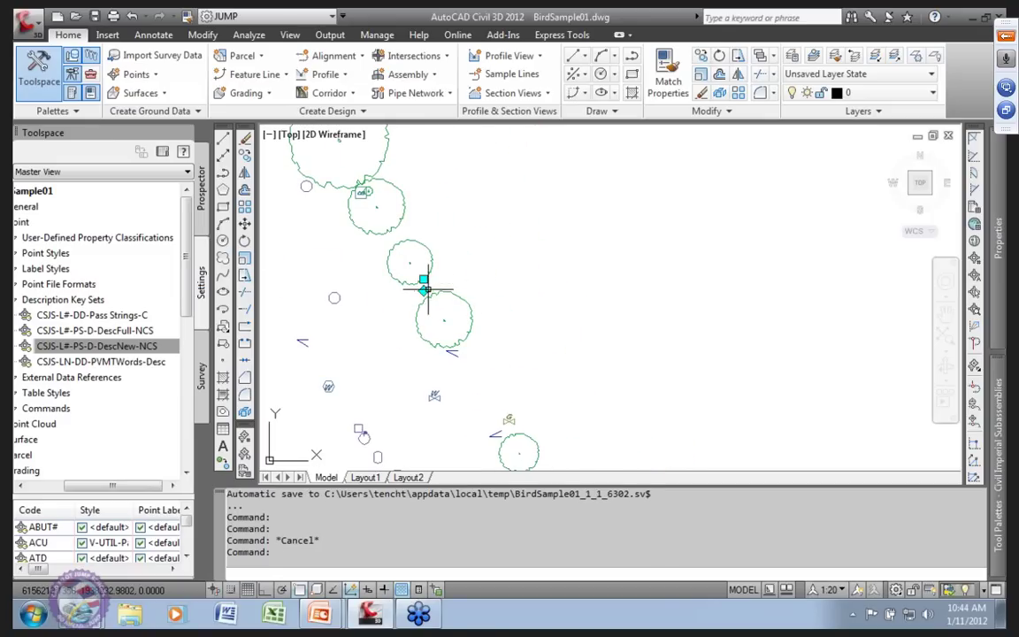
pyautogui.click(427, 289)
pyautogui.rightClick(541, 231)
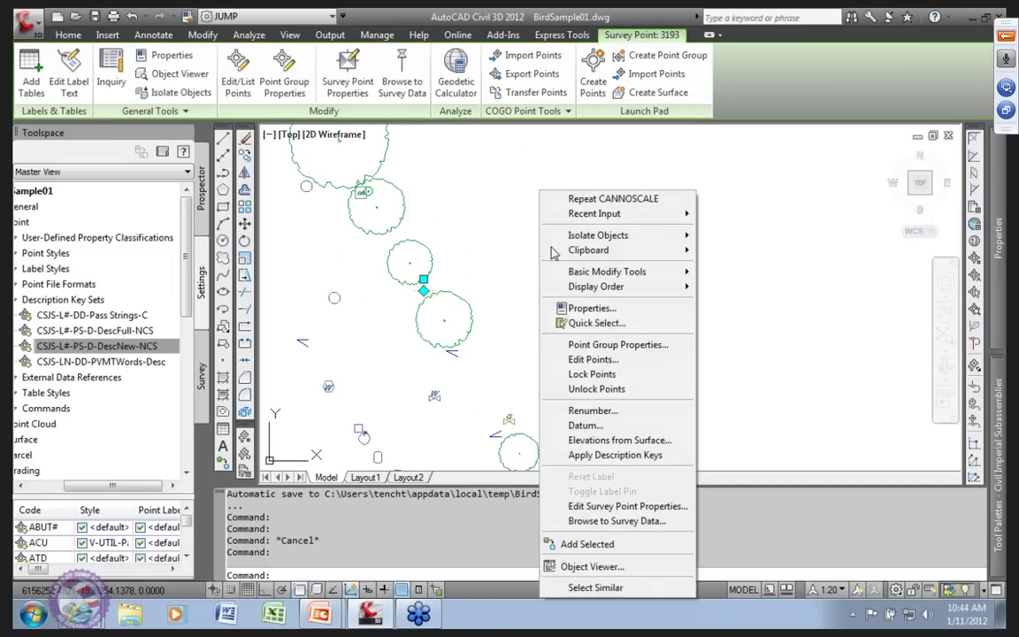
pyautogui.click(571, 590)
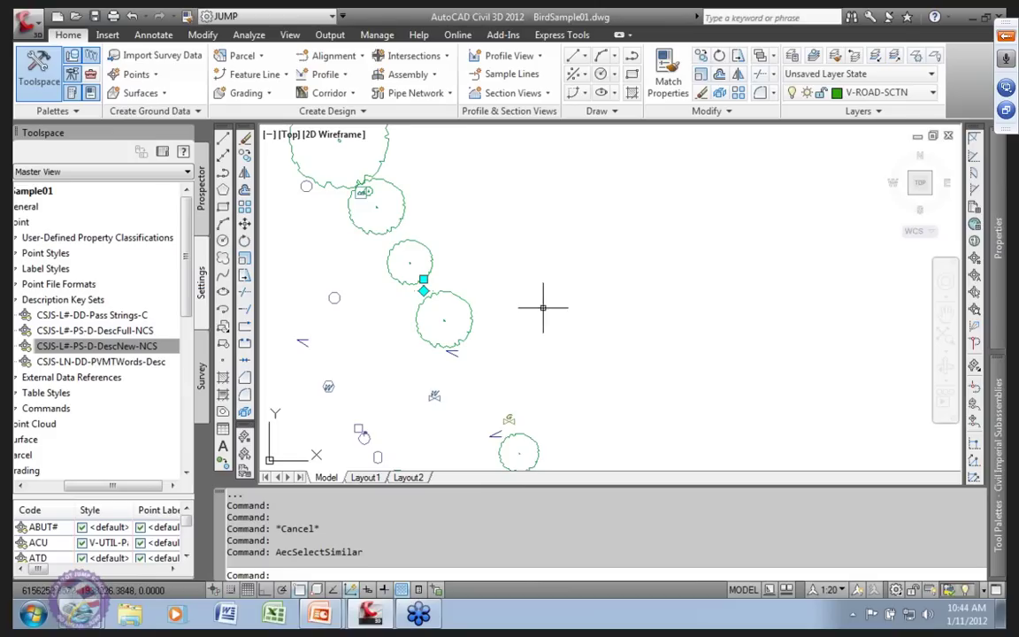
pyautogui.scroll(-3, 548, 301)
pyautogui.moveTo(580, 318); pyautogui.dragTo(491, 243, button='middle')
pyautogui.scroll(6, 444, 265)
pyautogui.scroll(3, 540, 304)
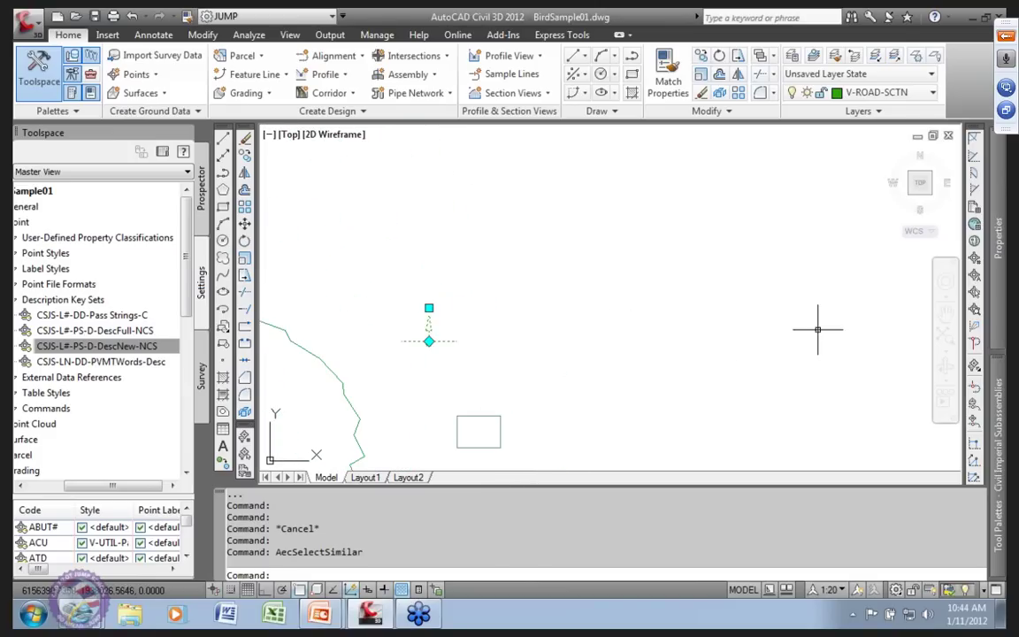
# - Set the marker rotation of the selected sign points to 45 degrees
pyautogui.moveTo(998, 239)
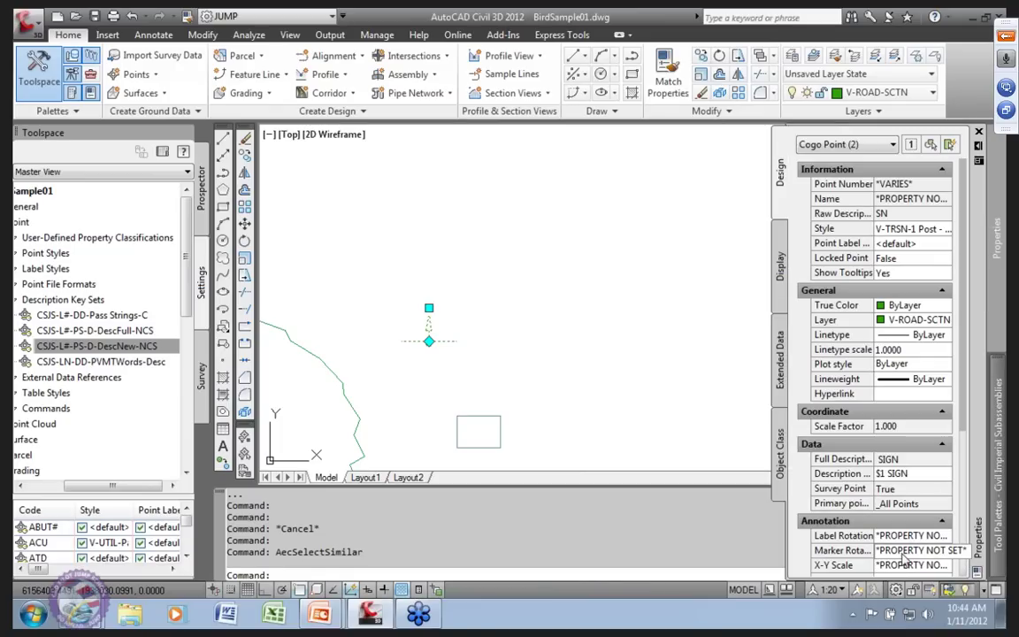
pyautogui.click(904, 550)
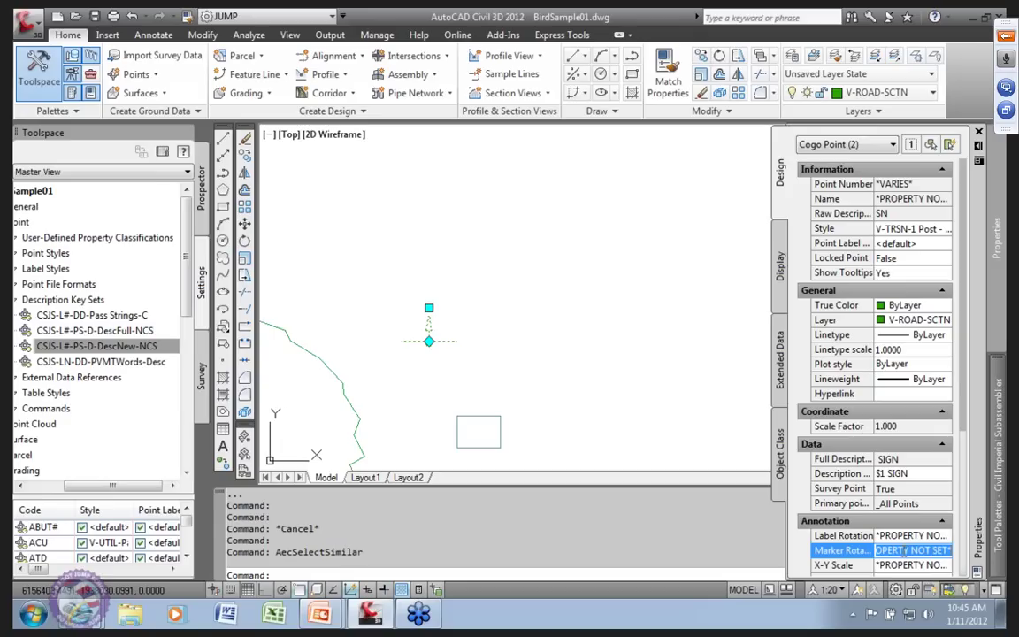
pyautogui.write('45')
pyautogui.press('Tab')
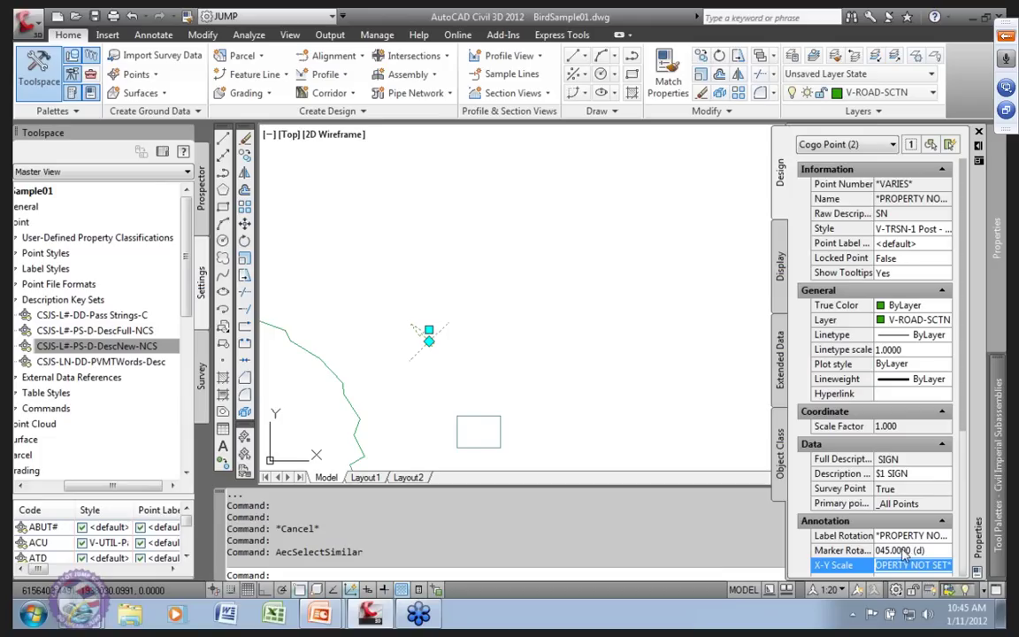
# - Change the selected sign points' marker rotation to 315 degrees
pyautogui.click(923, 550)
pyautogui.write('315')
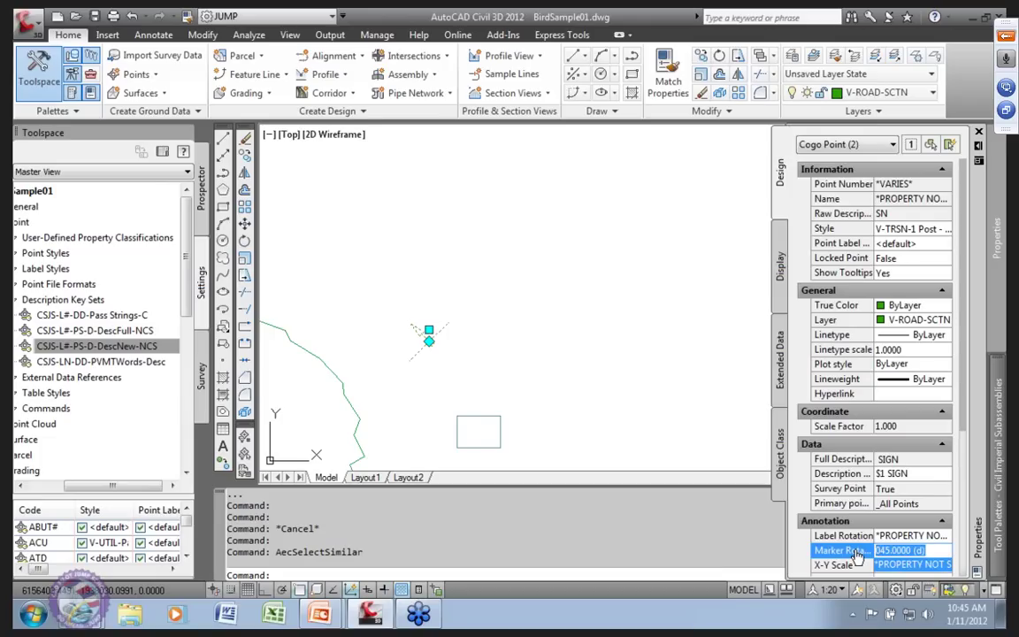
pyautogui.press('Return')
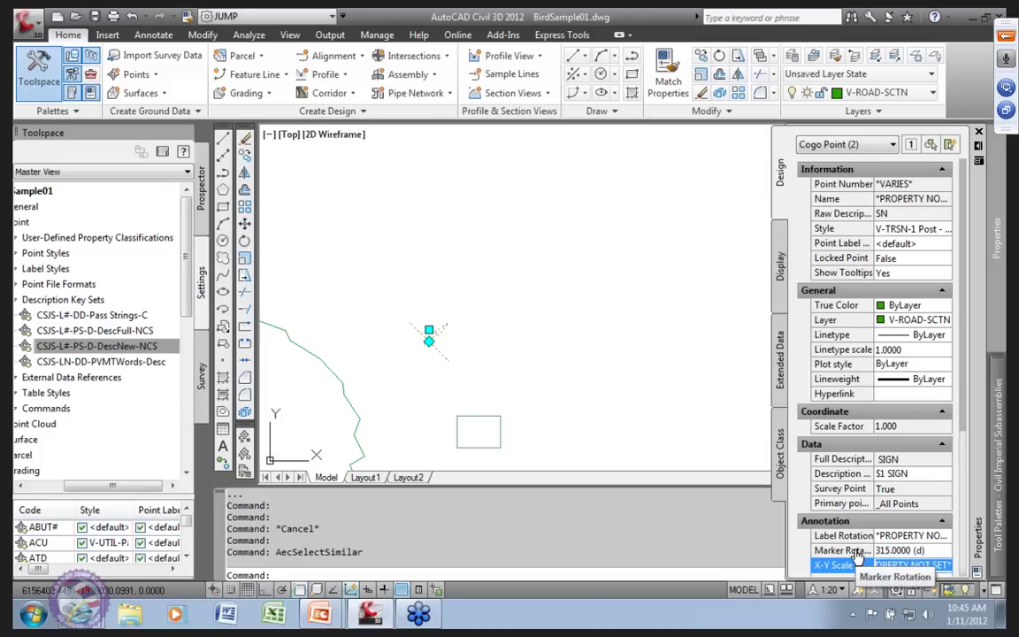
# - Clear the marker rotation value of the selected sign points so their symbols return to the default orientation
pyautogui.click(924, 550)
pyautogui.moveTo(925, 550); pyautogui.dragTo(875, 550)
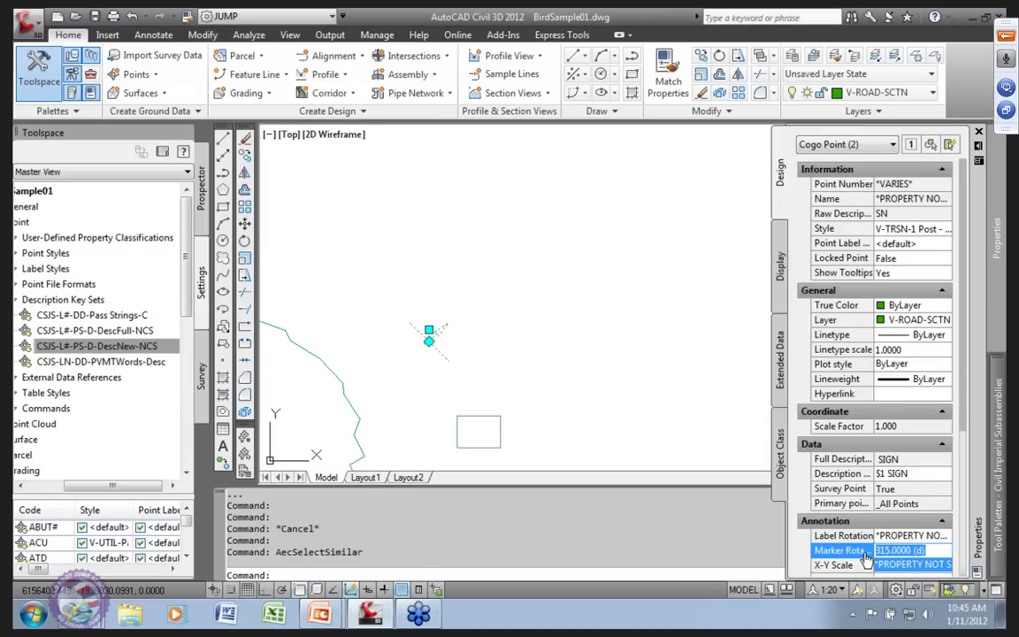
pyautogui.write('45')
pyautogui.press('BackSpace')
pyautogui.press('BackSpace')
pyautogui.write('0')
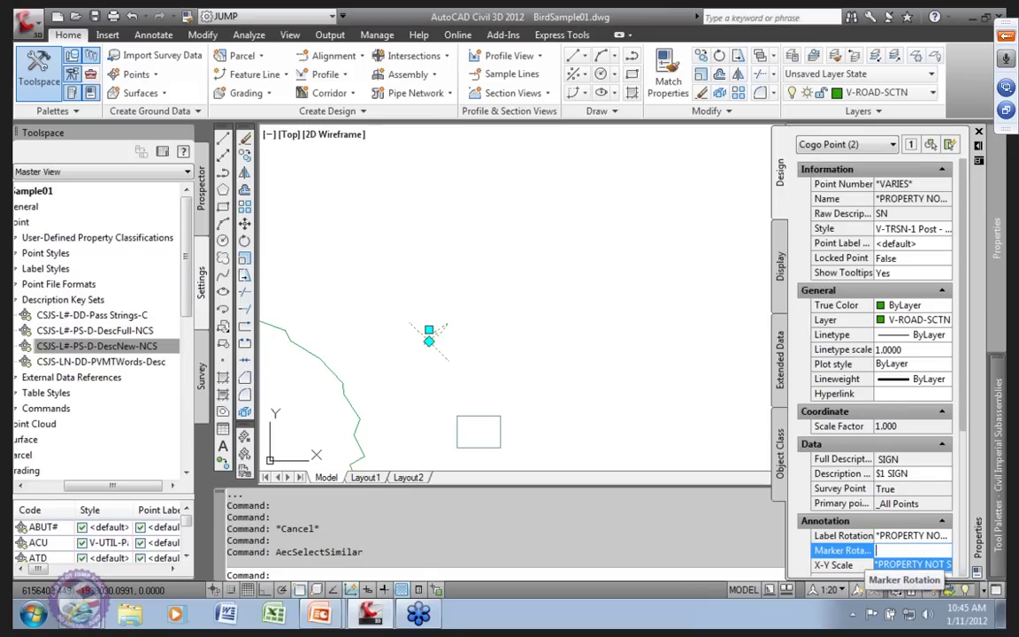
pyautogui.press('Tab')
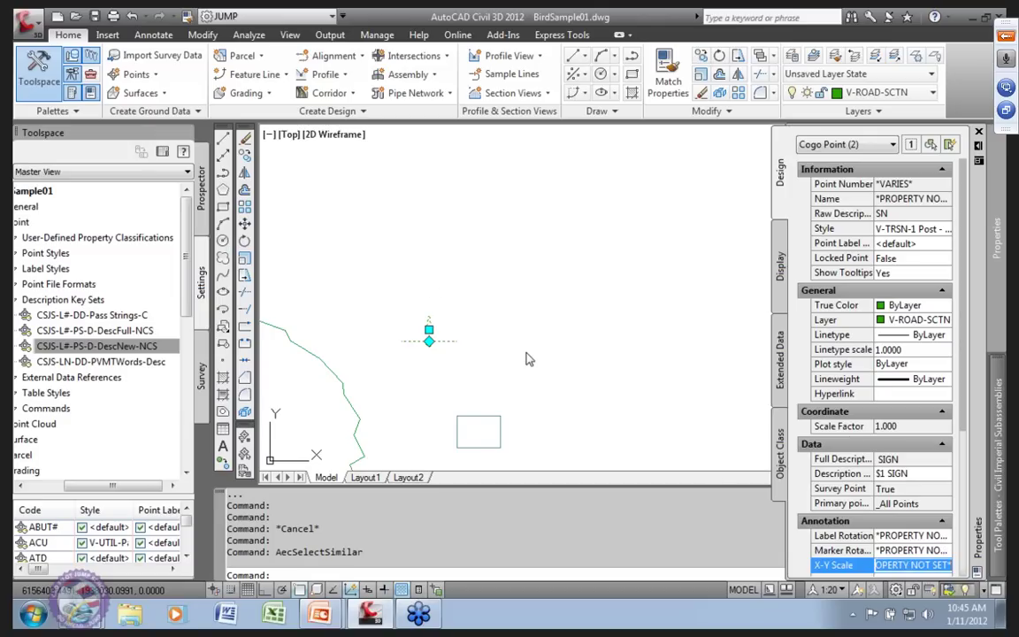
# - Select all drawing points that belong to the V-UTIL point group
pyautogui.scroll(-5, 490, 347)
pyautogui.scroll(-3, 478, 292)
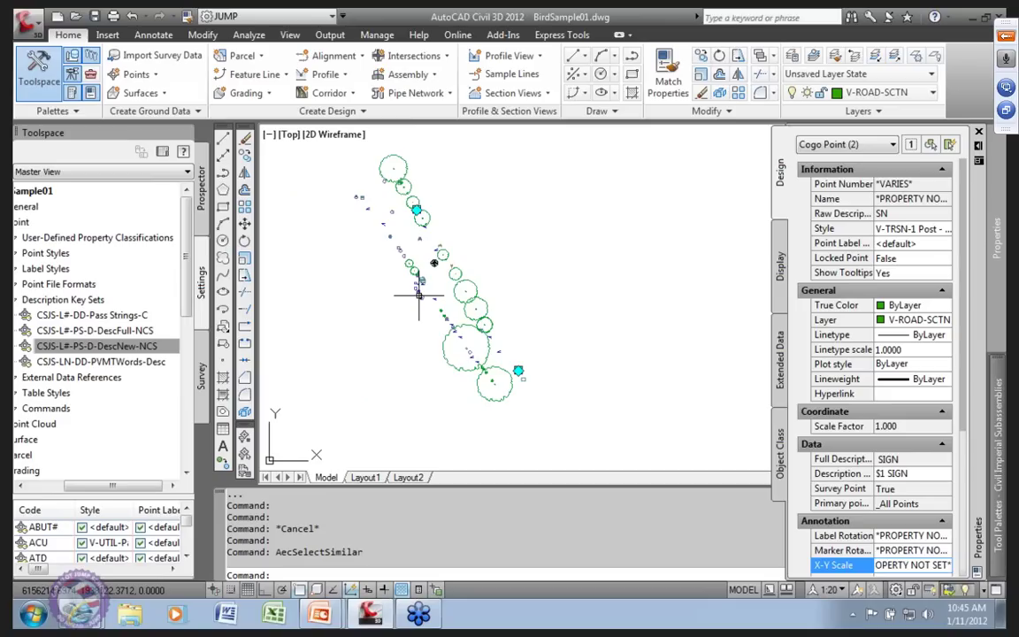
pyautogui.moveTo(419, 294)
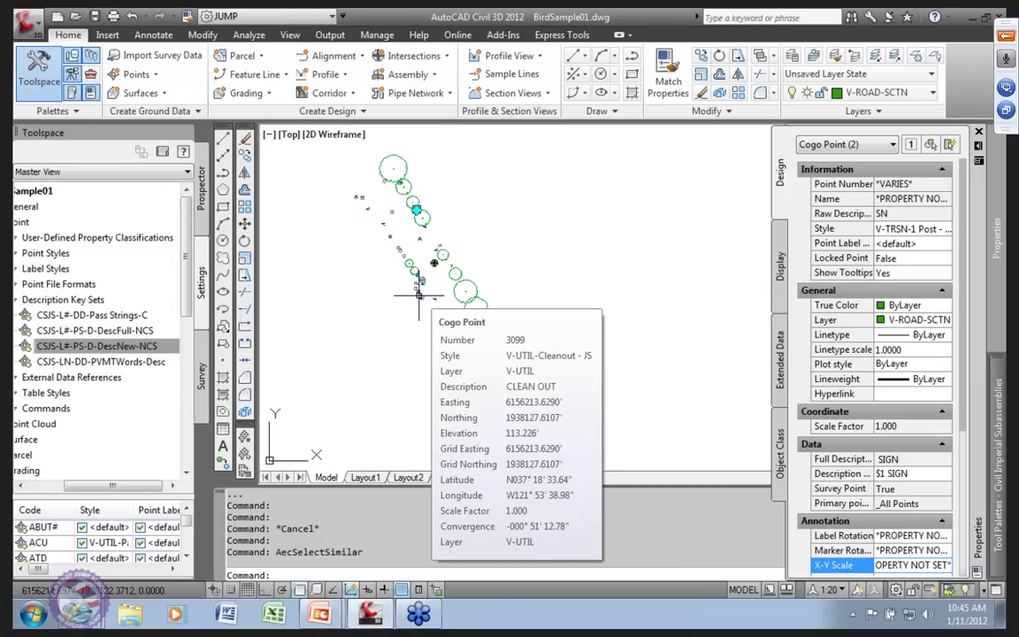
pyautogui.click(200, 200)
pyautogui.click(54, 236)
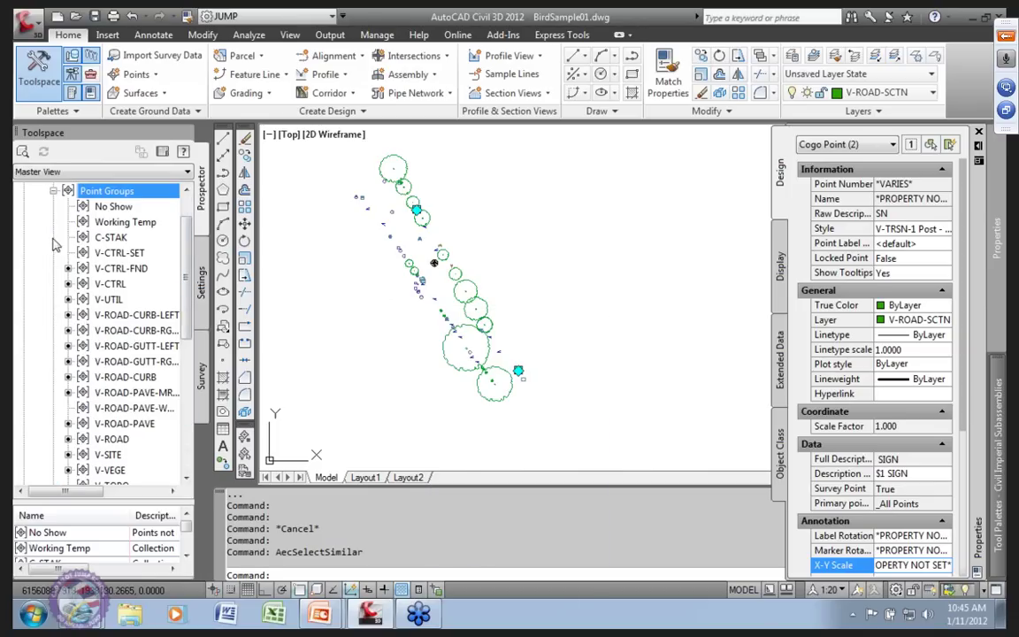
pyautogui.click(108, 300)
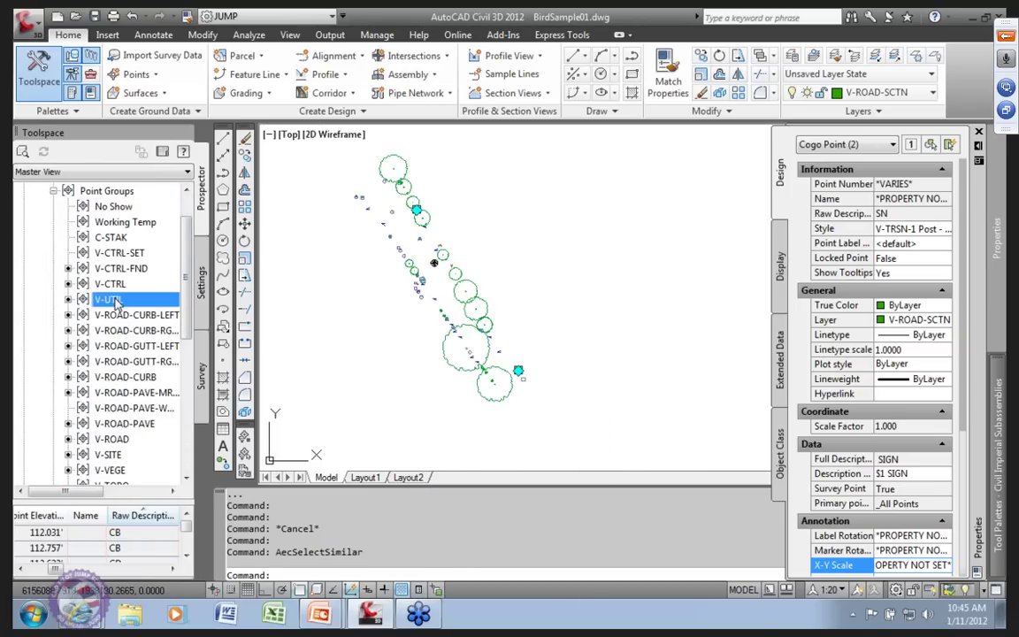
pyautogui.rightClick(111, 300)
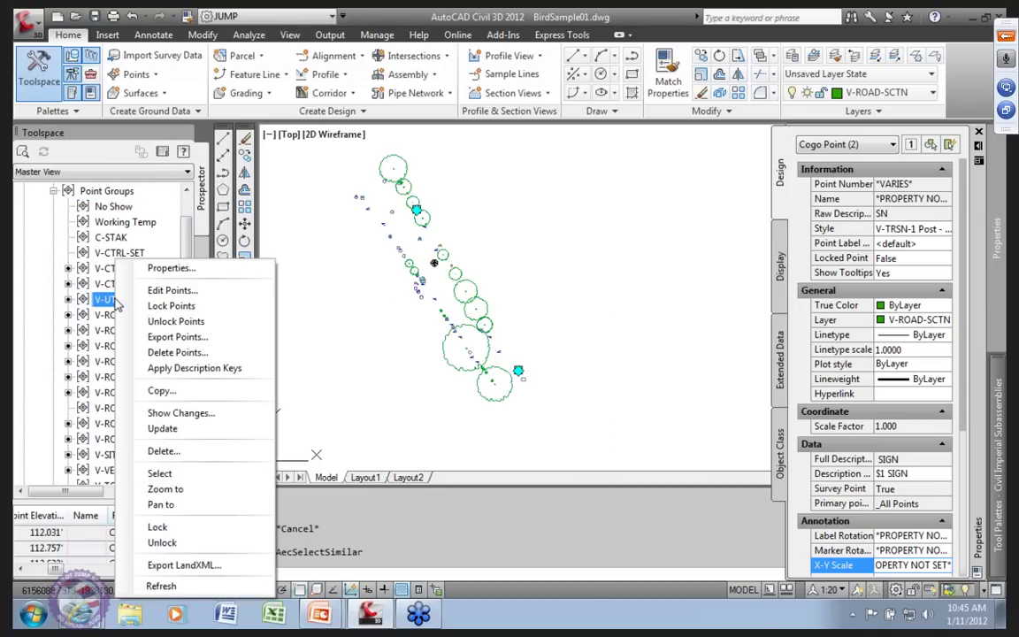
pyautogui.click(162, 474)
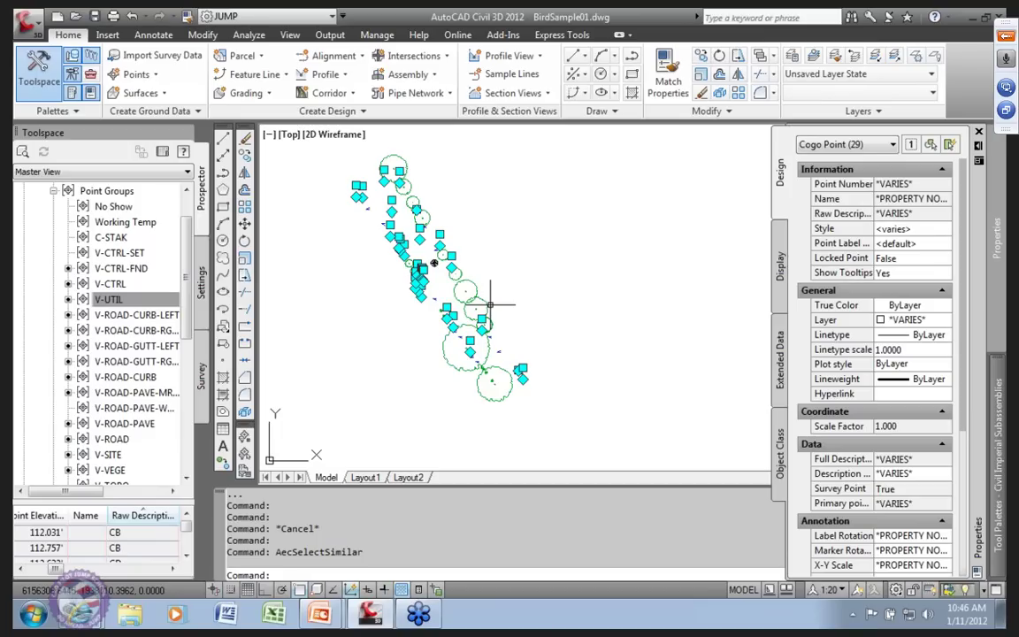
# - Review the raw description matching and include criteria of the V-ROAD-CURB-RGHT point group, and close its properties without changes
pyautogui.click(128, 315)
pyautogui.click(137, 330)
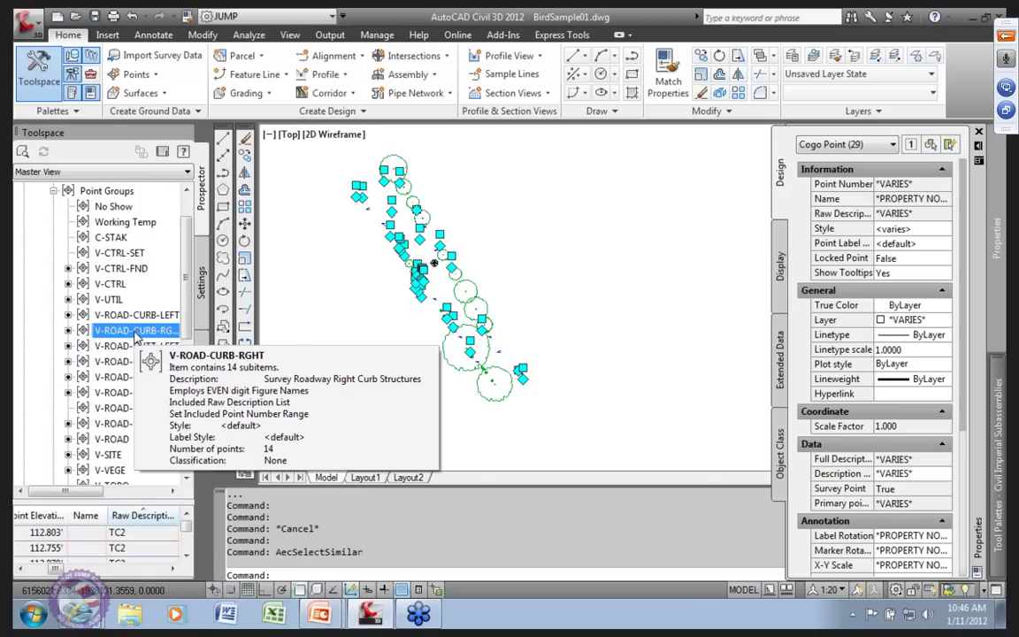
pyautogui.rightClick(137, 330)
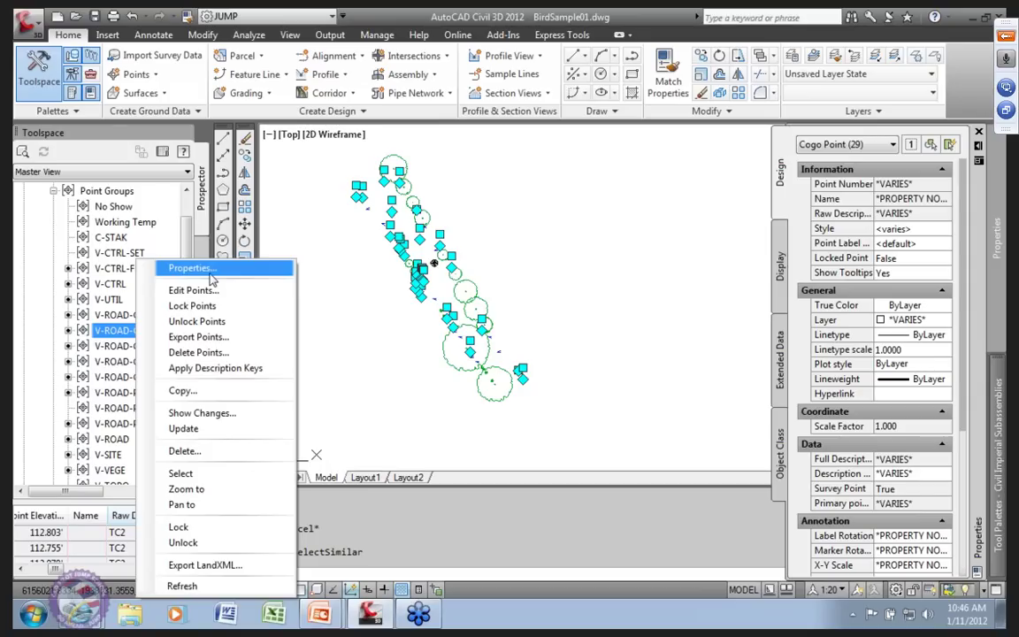
pyautogui.click(205, 268)
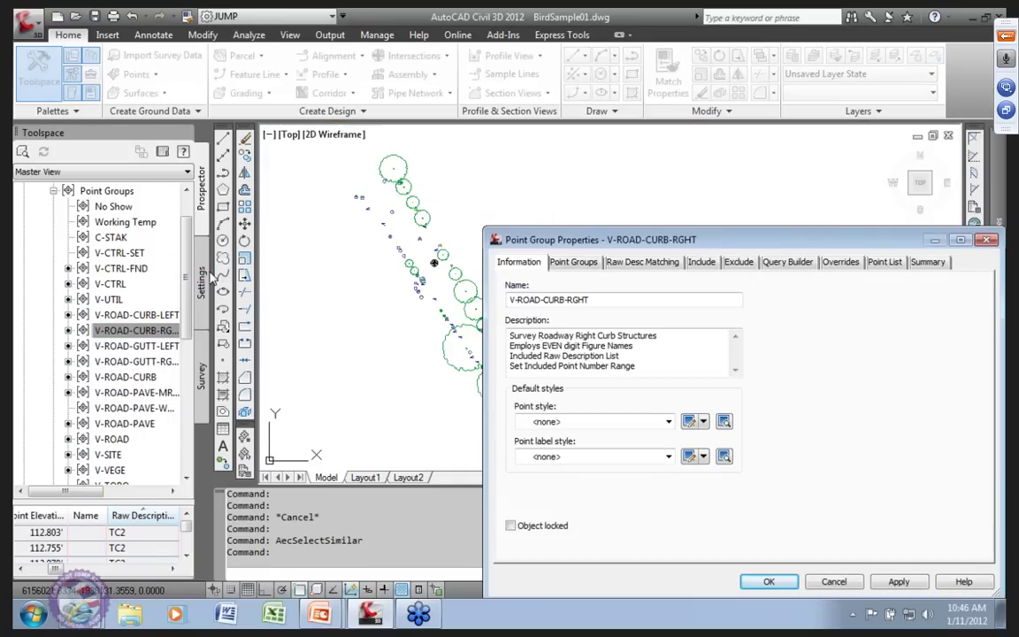
pyautogui.moveTo(763, 239); pyautogui.dragTo(544, 155)
pyautogui.click(419, 171)
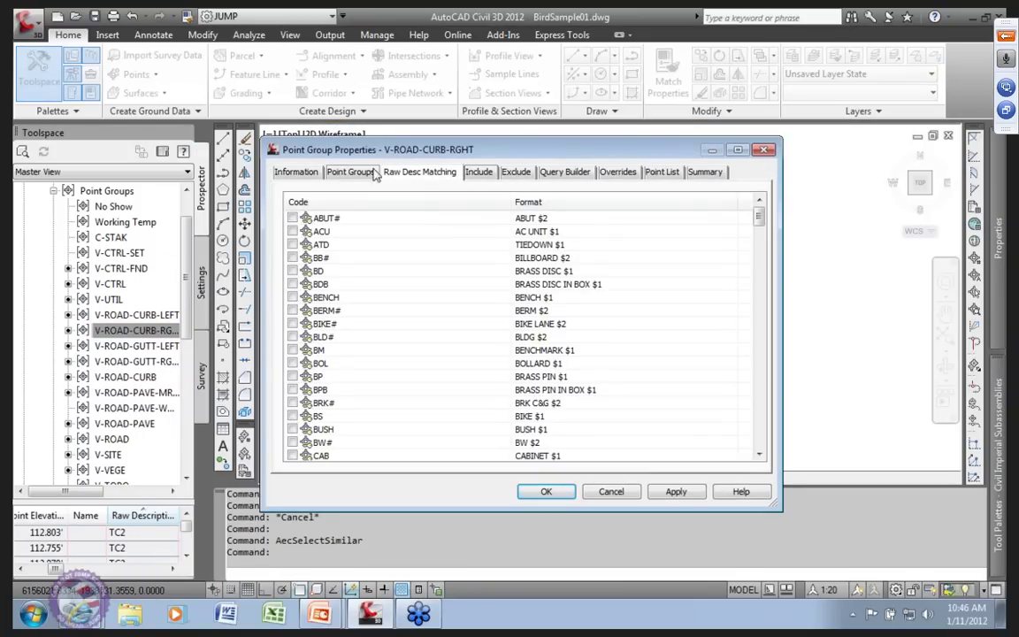
pyautogui.click(478, 172)
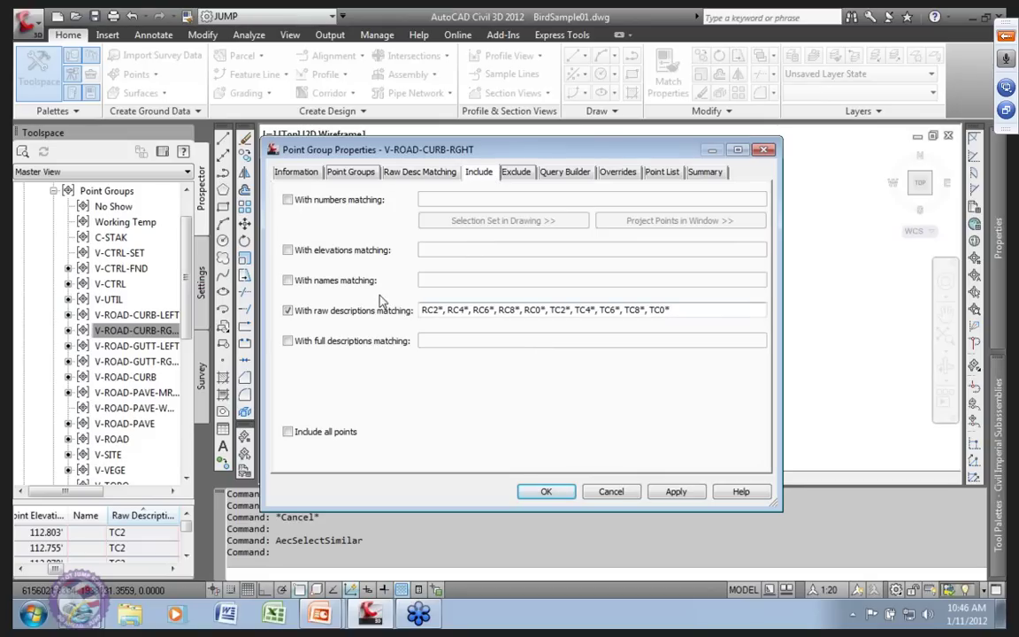
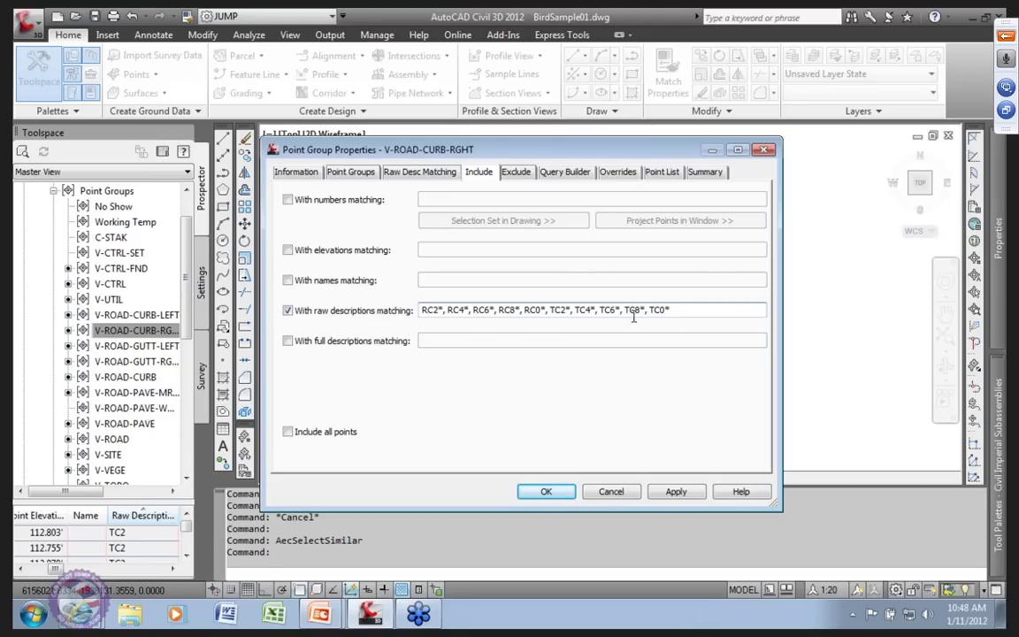
pyautogui.click(617, 496)
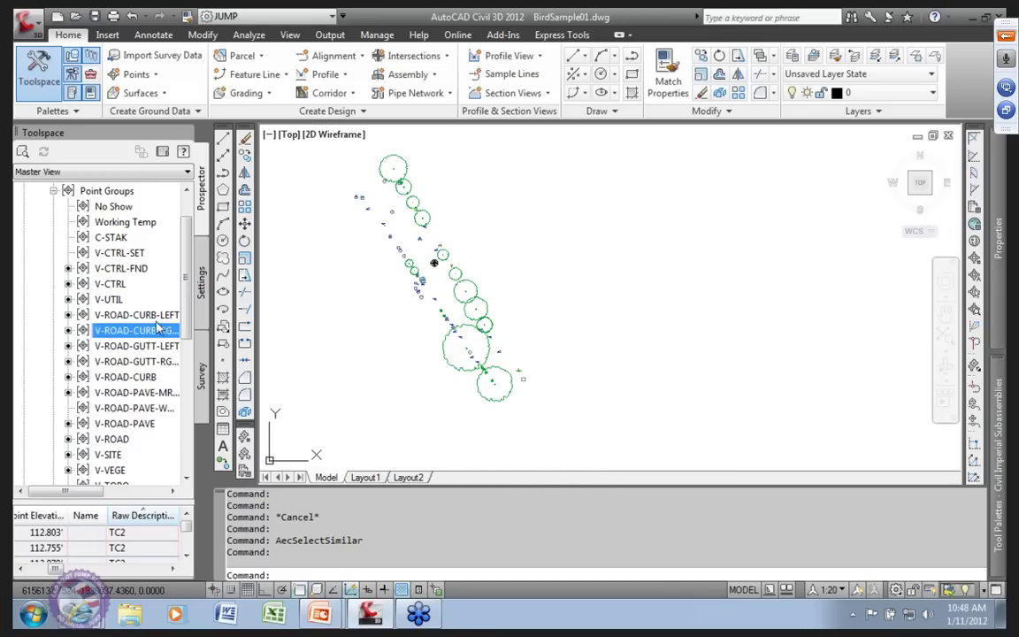
# - List the points of the V-UTIL point group and look over the survey points across the site
pyautogui.moveTo(400, 302); pyautogui.dragTo(412, 330, button='middle')
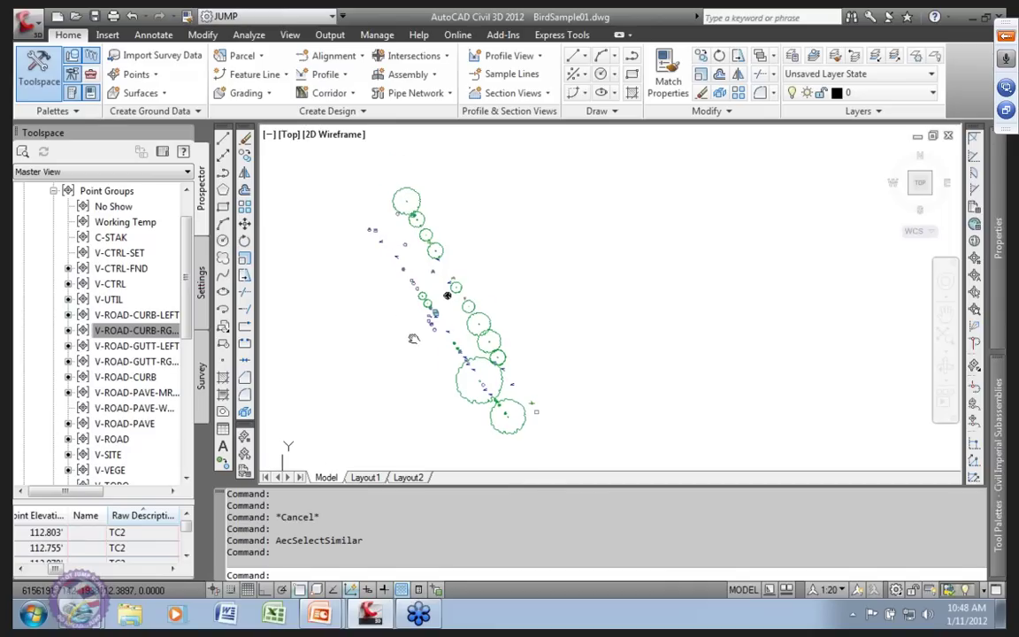
pyautogui.moveTo(456, 385)
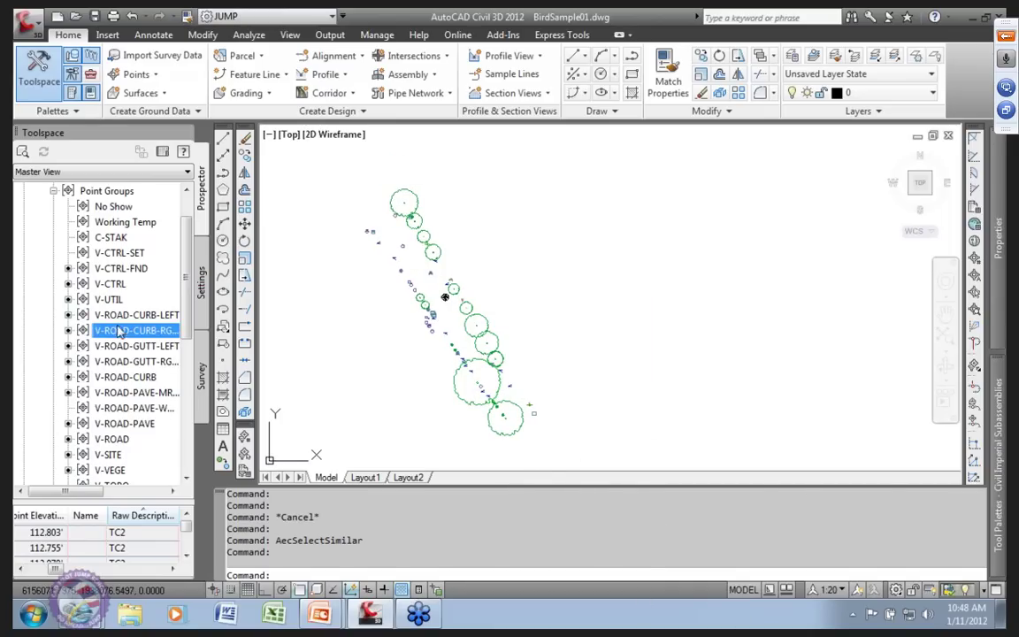
pyautogui.click(109, 299)
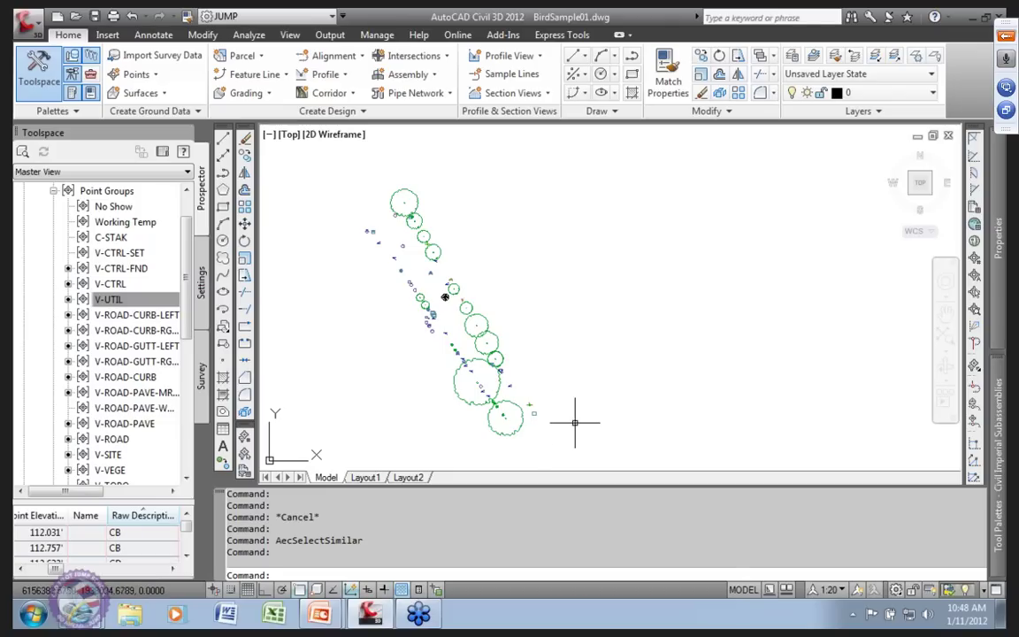
pyautogui.moveTo(504, 331)
pyautogui.mouseDown(button='middle')
pyautogui.moveTo(556, 357)
pyautogui.moveTo(514, 397)
pyautogui.mouseUp(button='middle')
pyautogui.moveTo(516, 332); pyautogui.dragTo(495, 302, button='middle')
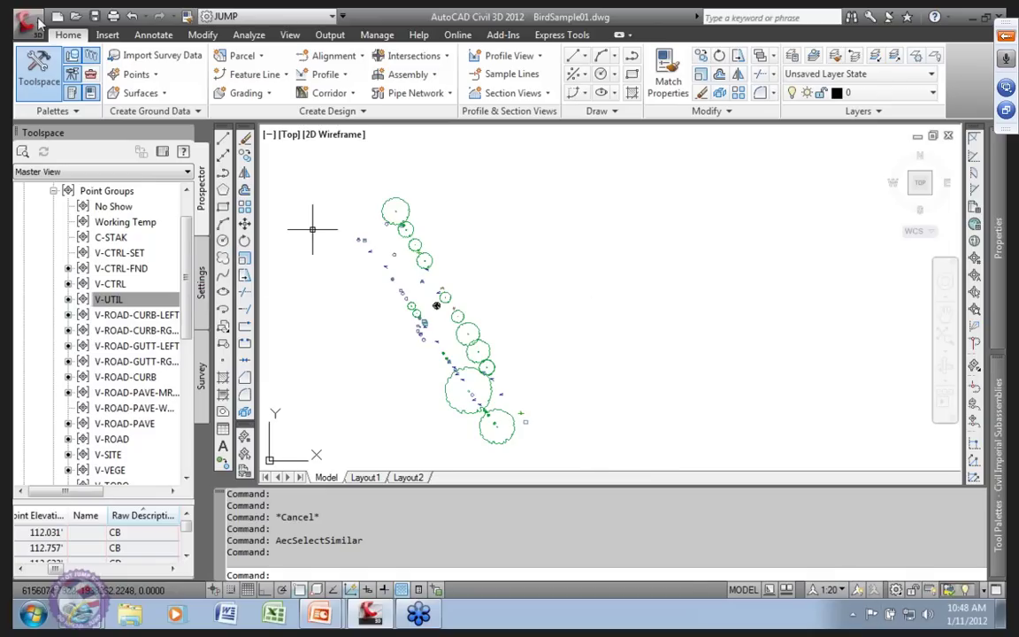
# - Export the BirdSample01 drawing to AutoCAD 2010 DWG format as ACAD-Symbols01.dwg in the Surveys_Ex folder
pyautogui.click(31, 19)
pyautogui.moveTo(101, 241)
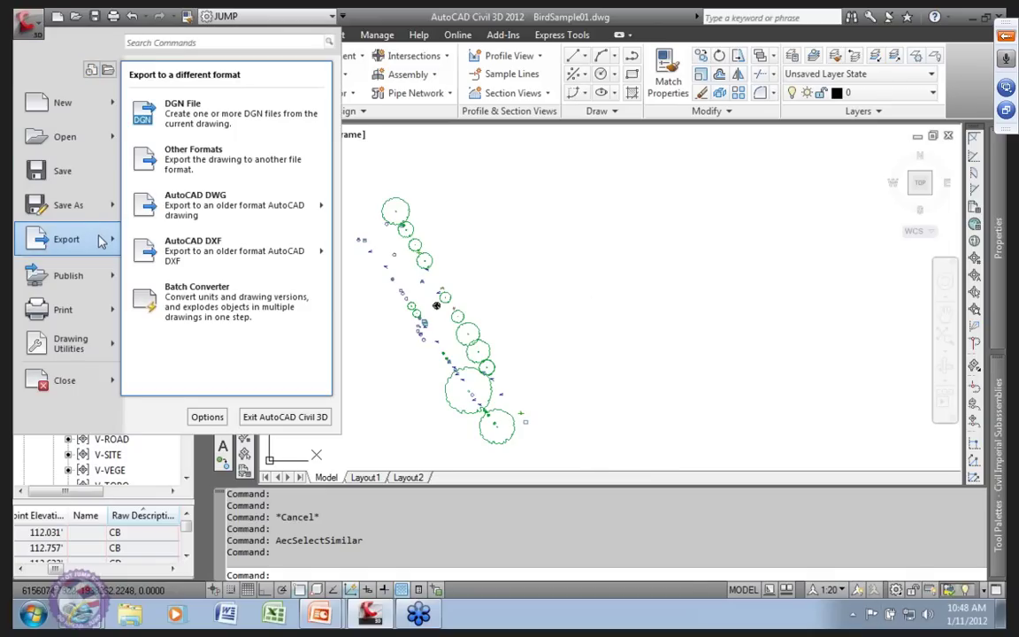
pyautogui.moveTo(204, 201)
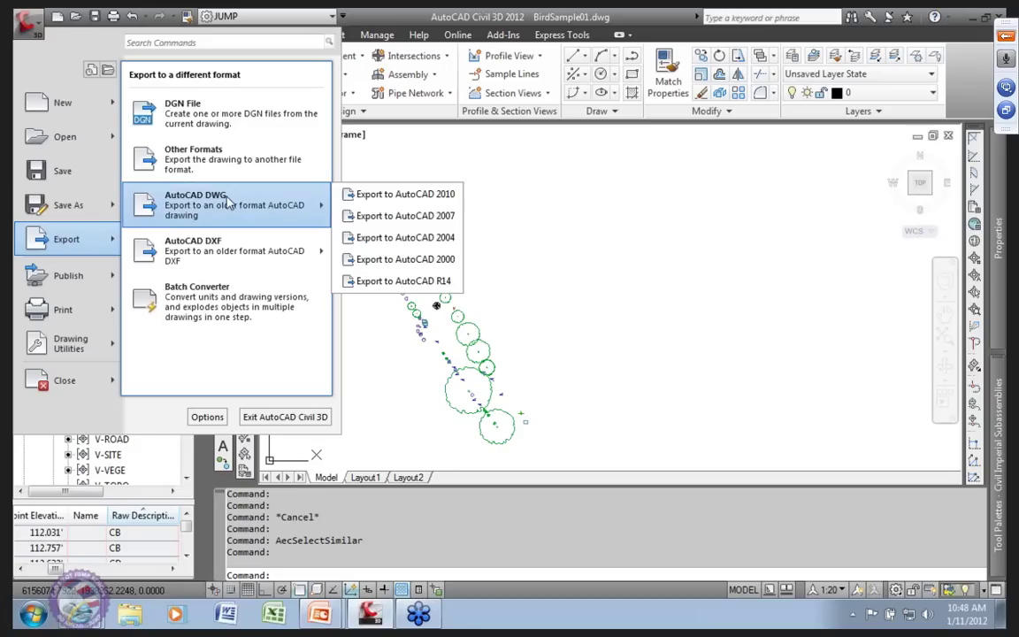
pyautogui.click(397, 202)
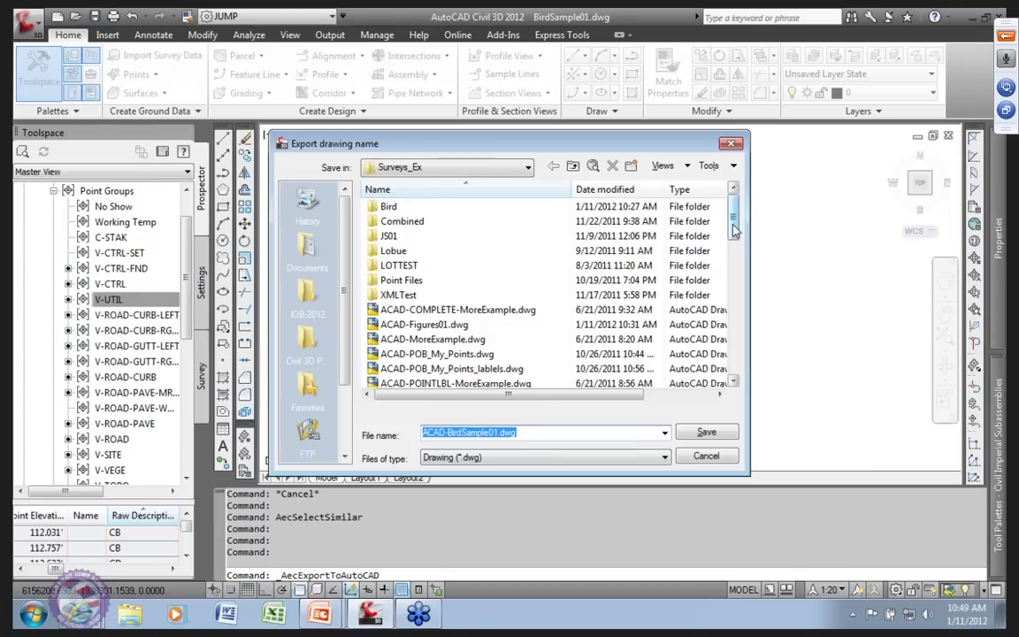
pyautogui.moveTo(447, 433); pyautogui.dragTo(489, 433)
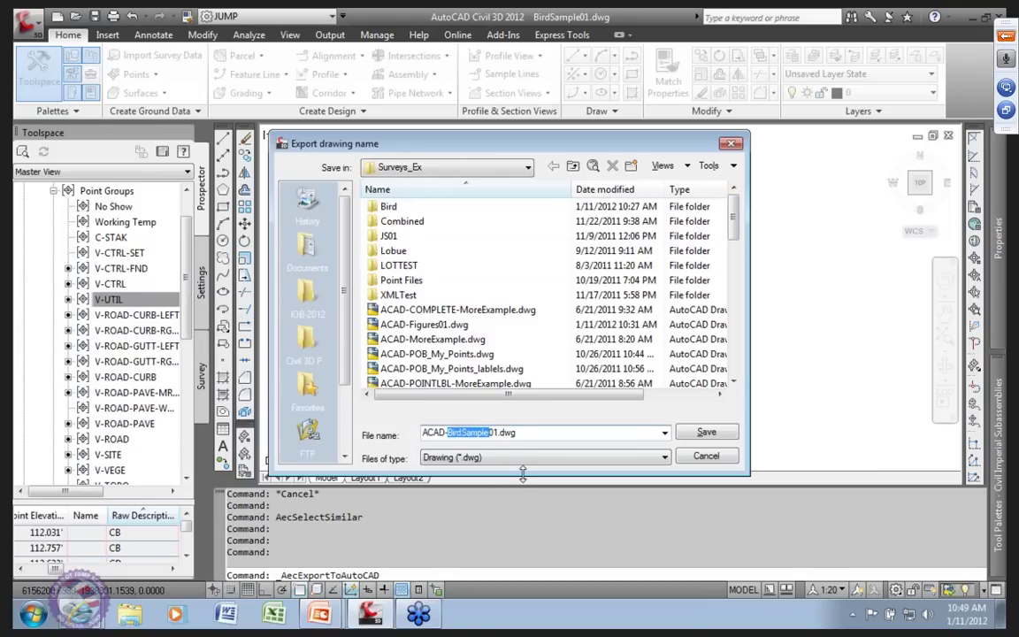
pyautogui.write('Symb')
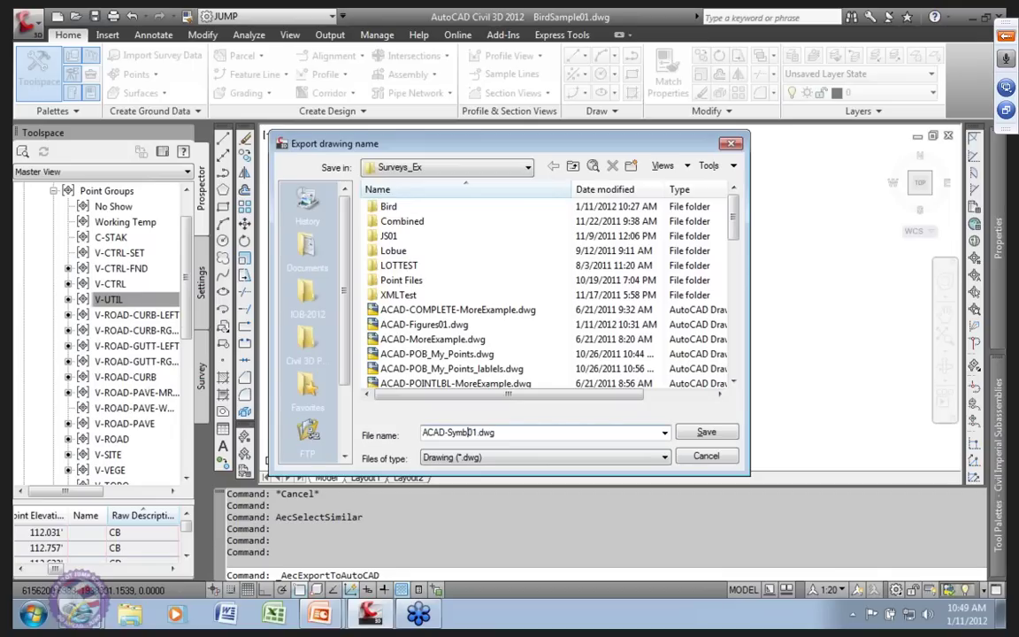
pyautogui.write('ols')
pyautogui.click(705, 431)
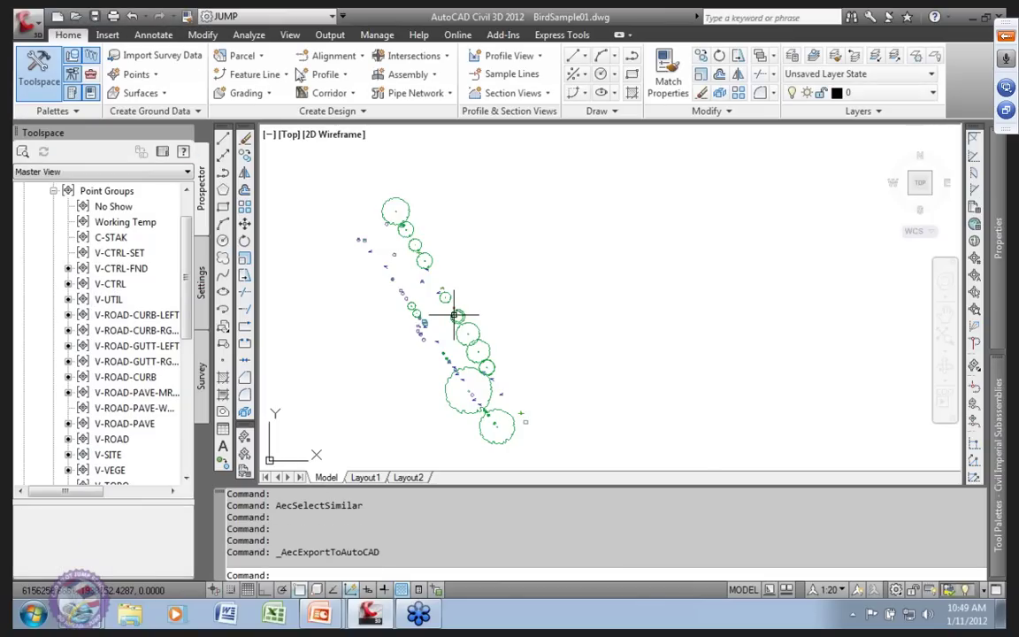
# - Open the exported ACAD-Symbols01.dwg from the Surveys_Ex folder
pyautogui.click(95, 16)
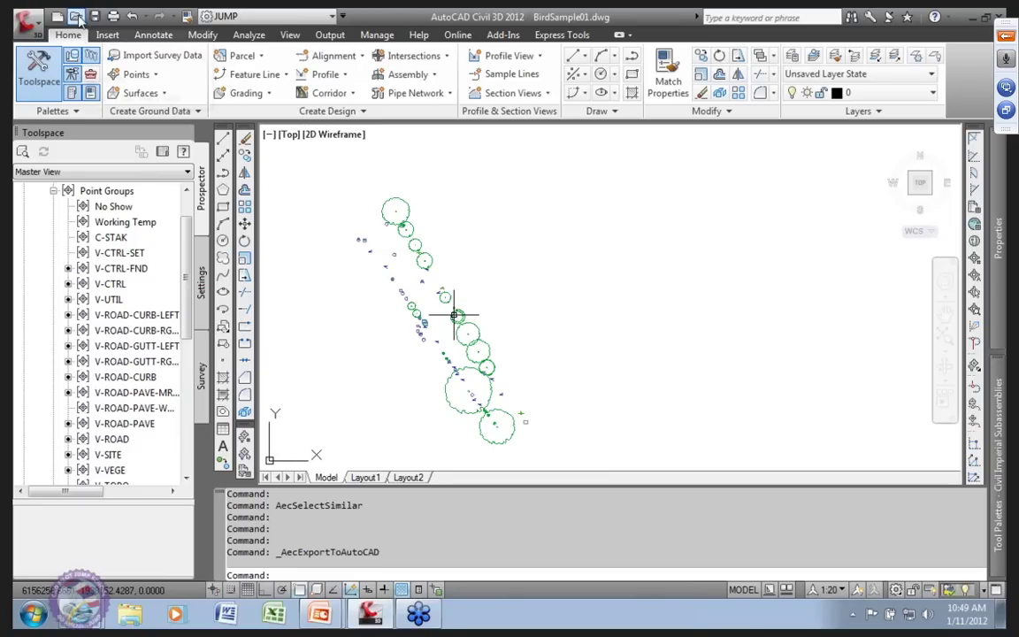
pyautogui.hotkey('ctrl', 'o')
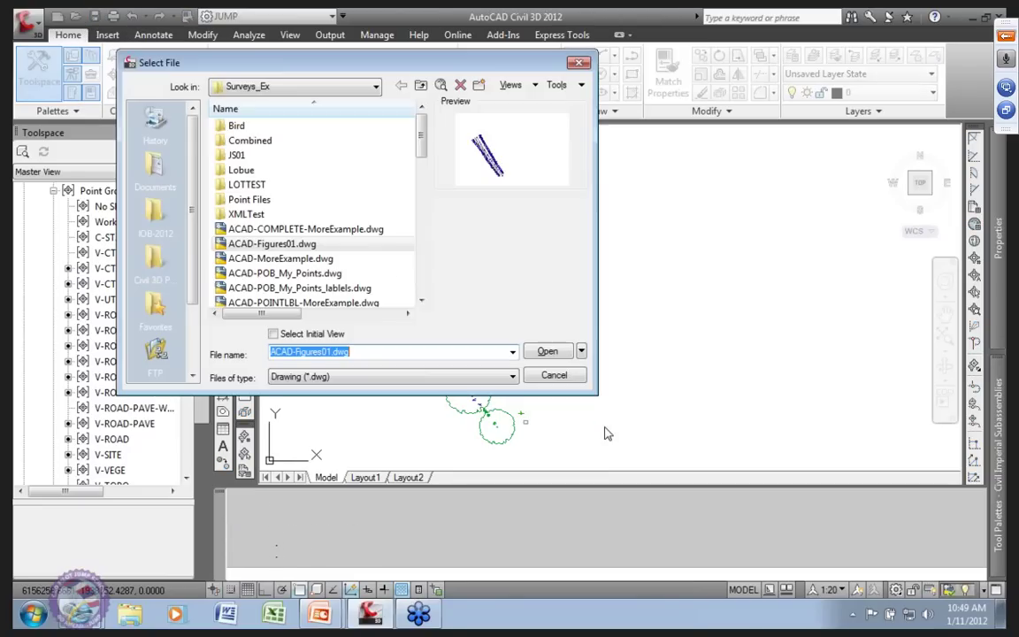
pyautogui.scroll(-2, 421, 138)
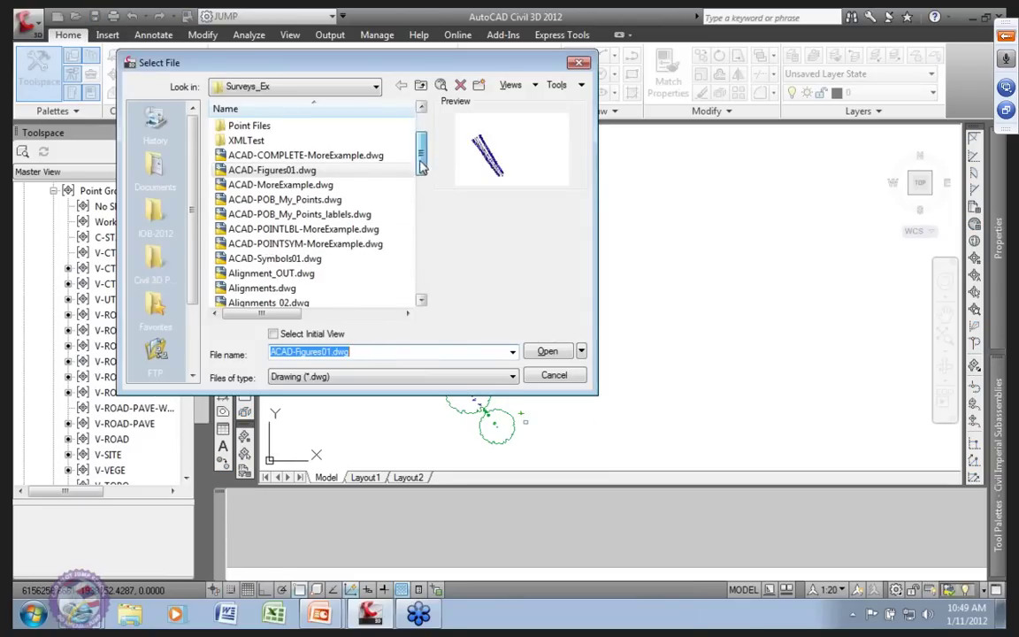
pyautogui.click(269, 244)
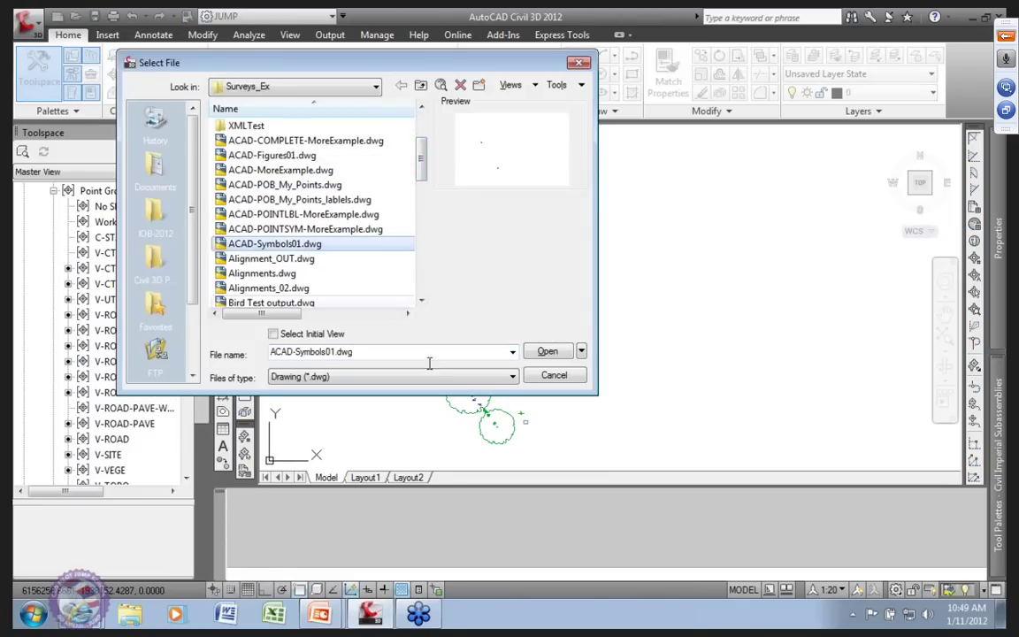
pyautogui.click(552, 352)
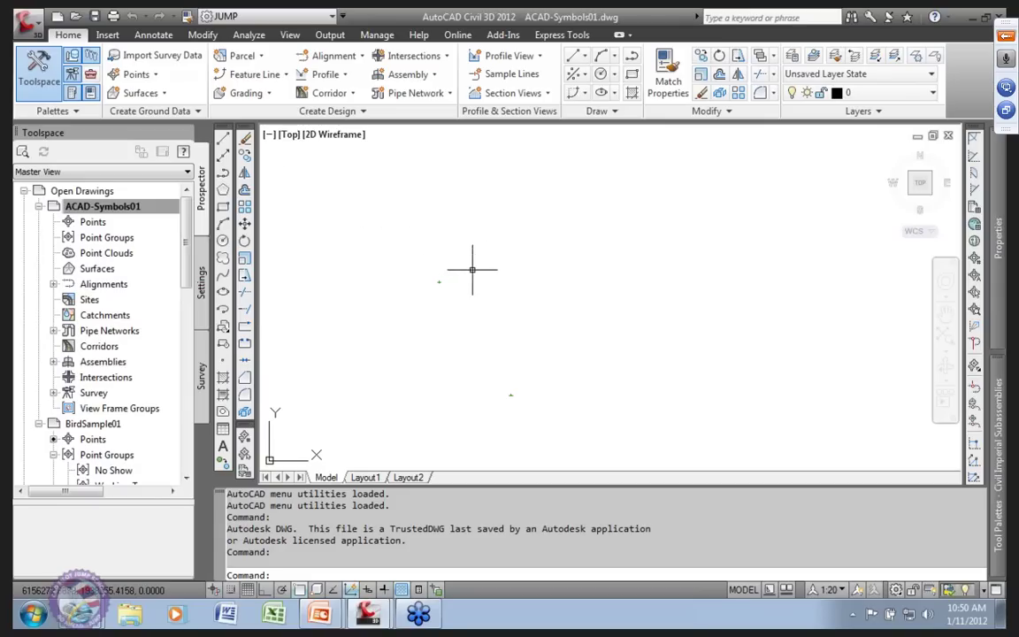
# - Close the ACAD-Symbols01 drawing without saving changes
pyautogui.rightClick(124, 205)
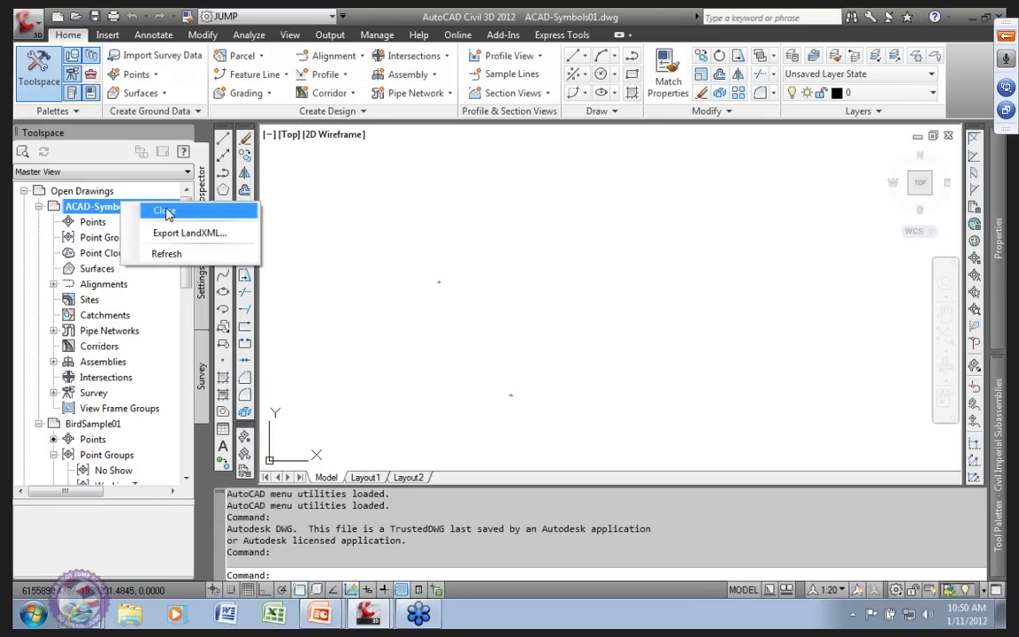
pyautogui.click(164, 209)
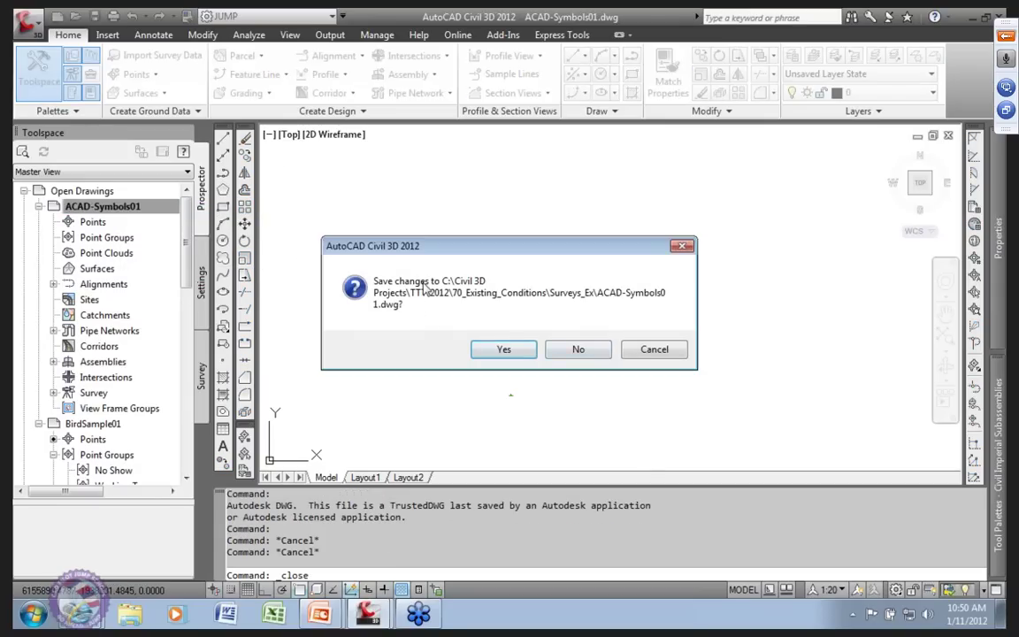
pyautogui.click(577, 351)
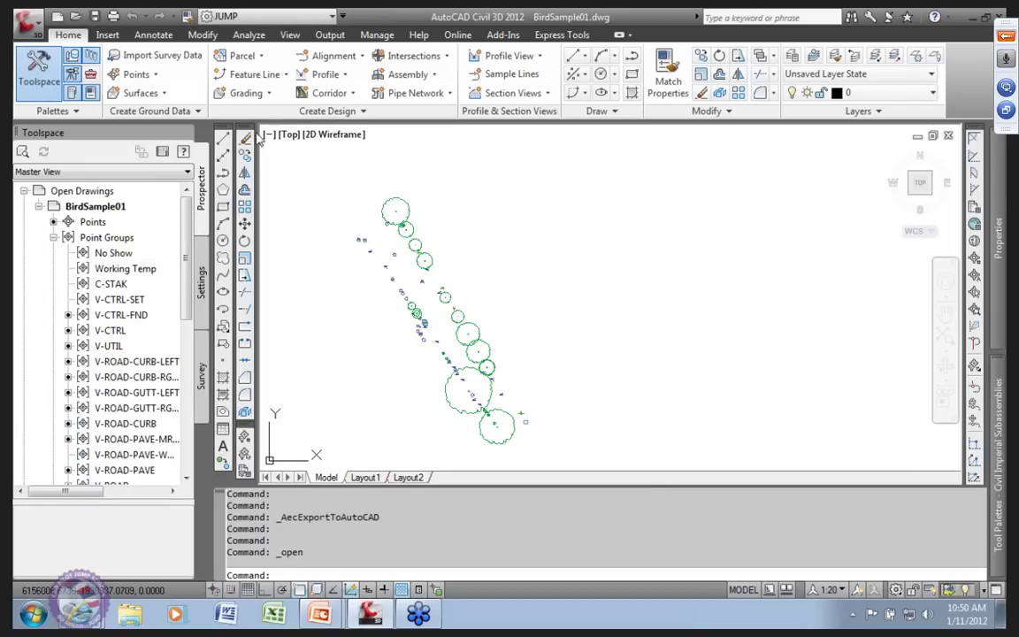
# - Select all survey points in BirdSample01 and export the drawing to AutoCAD DWG format, overwriting ACAD-Symbols01.dwg
pyautogui.scroll(-2, 383, 219)
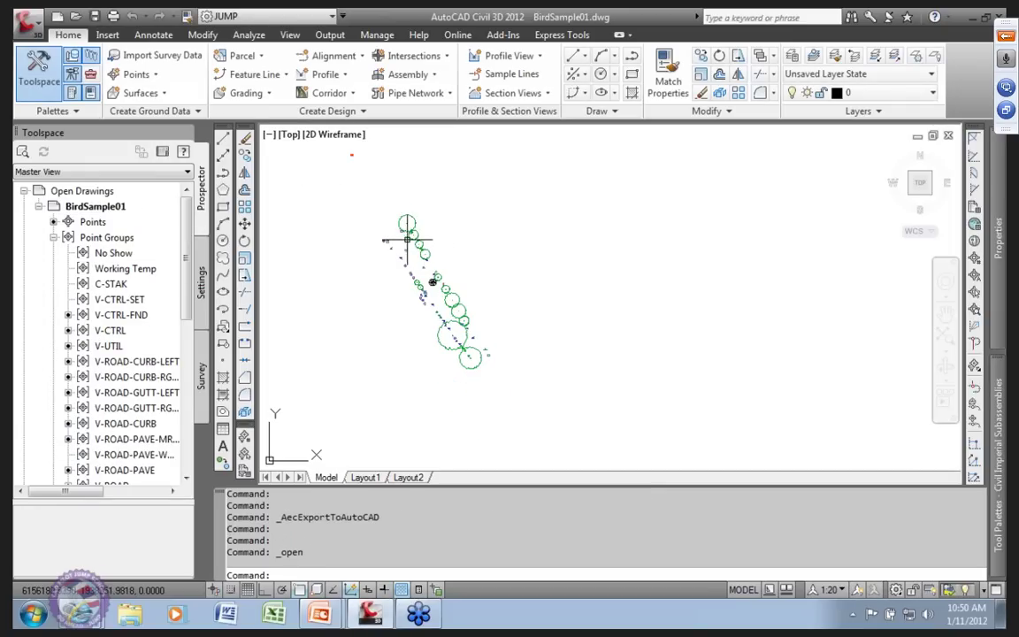
pyautogui.click(331, 146)
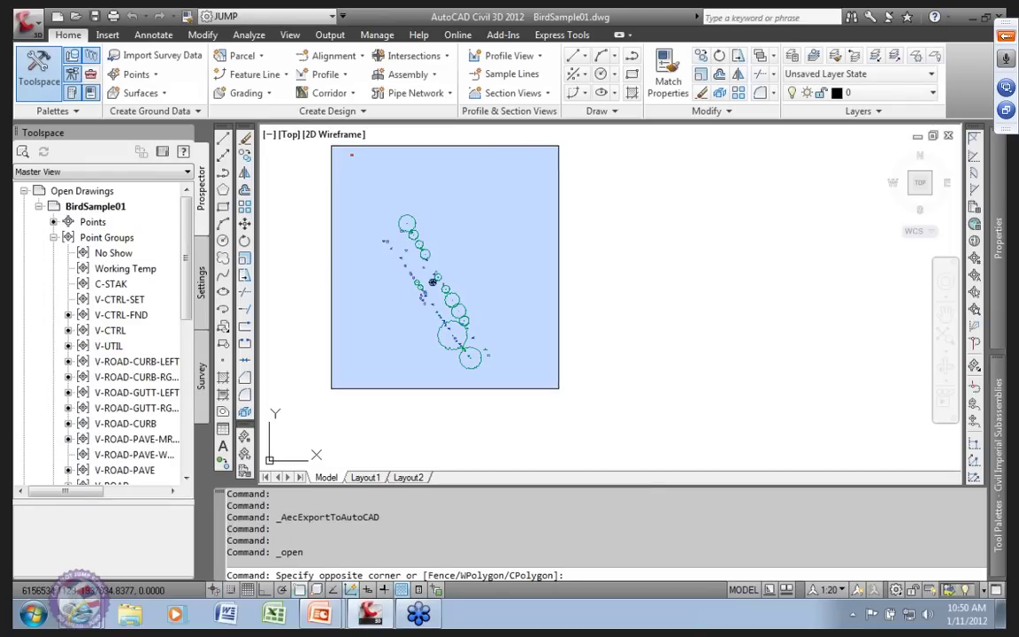
pyautogui.click(558, 387)
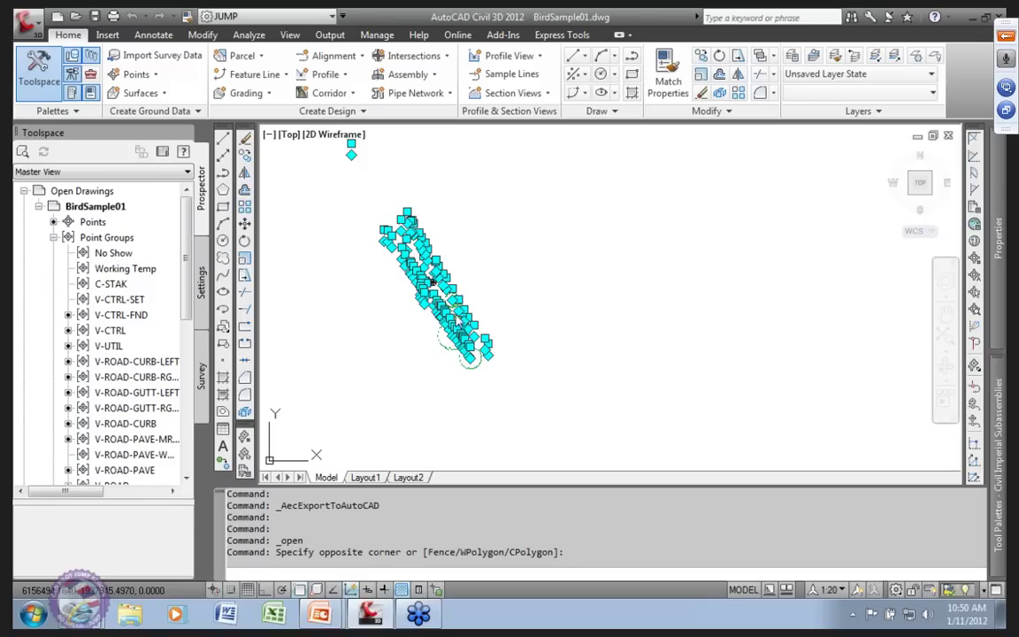
pyautogui.click(35, 21)
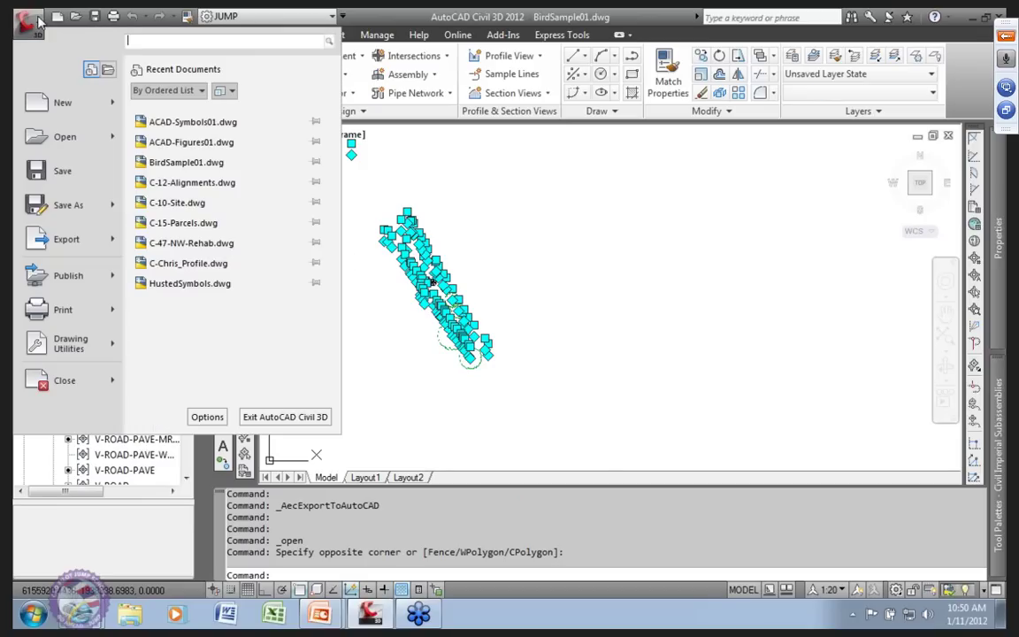
pyautogui.click(71, 238)
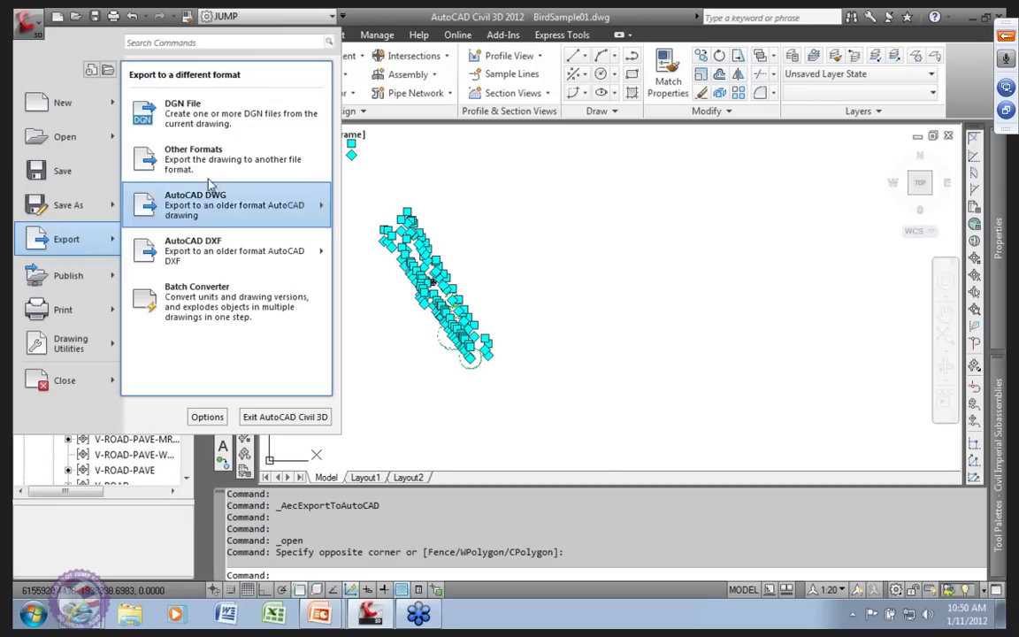
pyautogui.moveTo(184, 201)
pyautogui.click(362, 177)
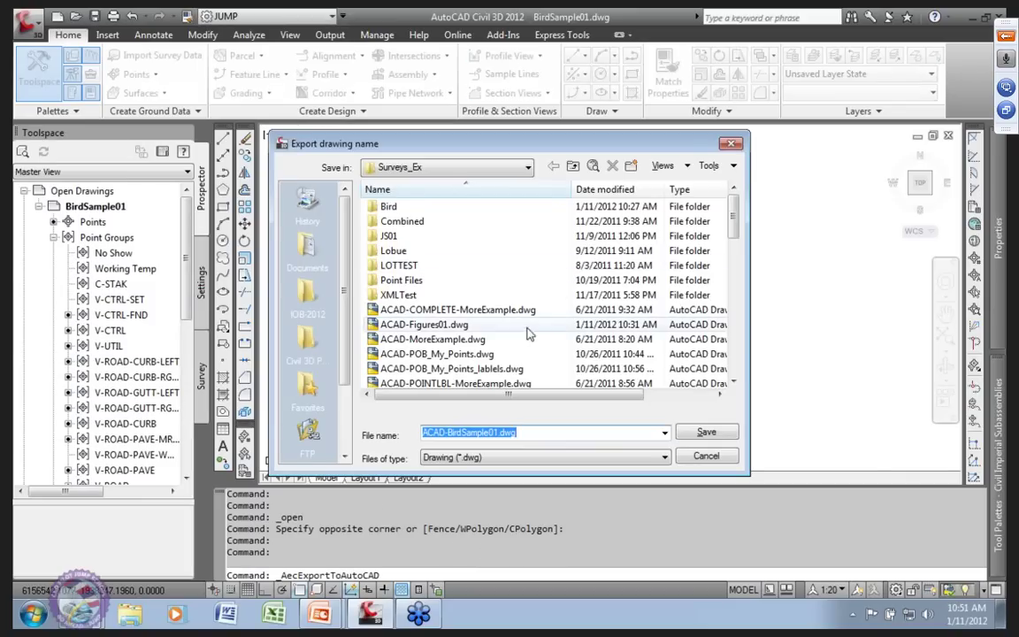
pyautogui.moveTo(732, 231); pyautogui.dragTo(732, 258)
pyautogui.click(442, 340)
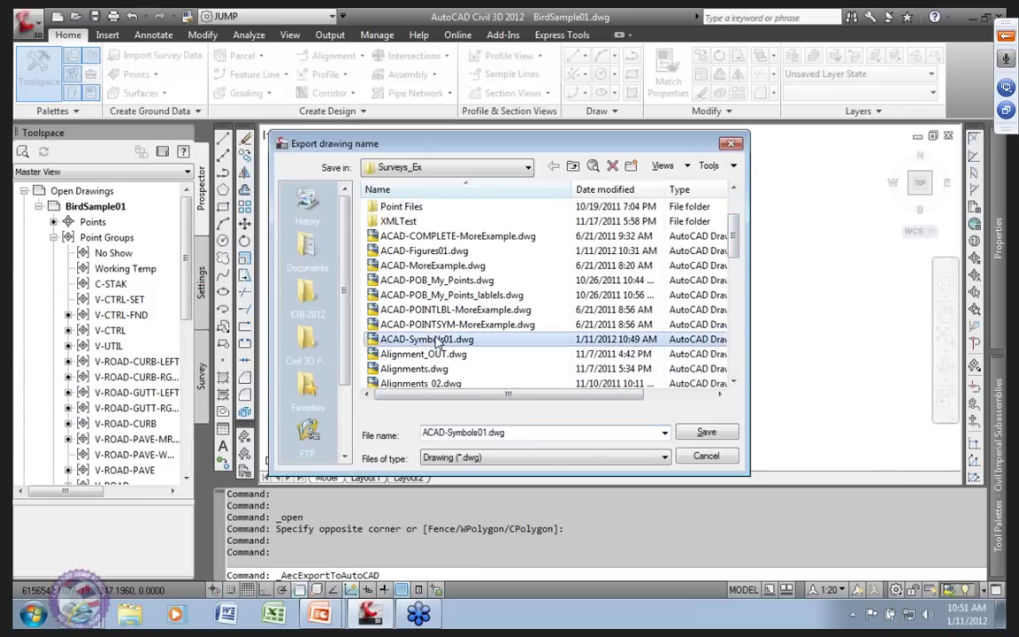
pyautogui.click(706, 432)
pyautogui.click(506, 354)
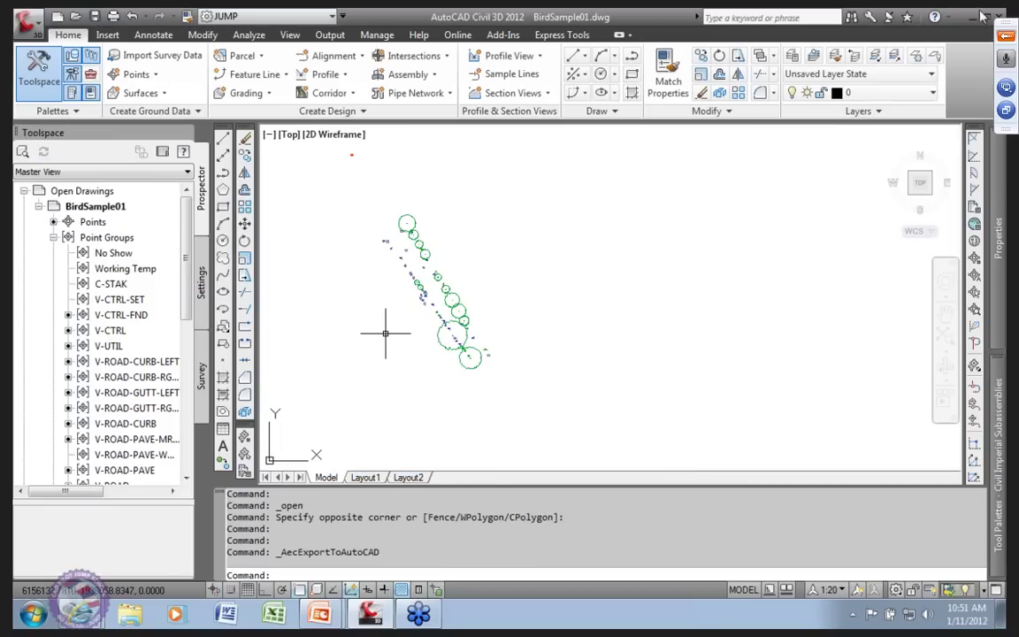
# - Open the re-exported ACAD-Symbols01.dwg and check the properties of the northernmost large tree symbol
pyautogui.click(75, 16)
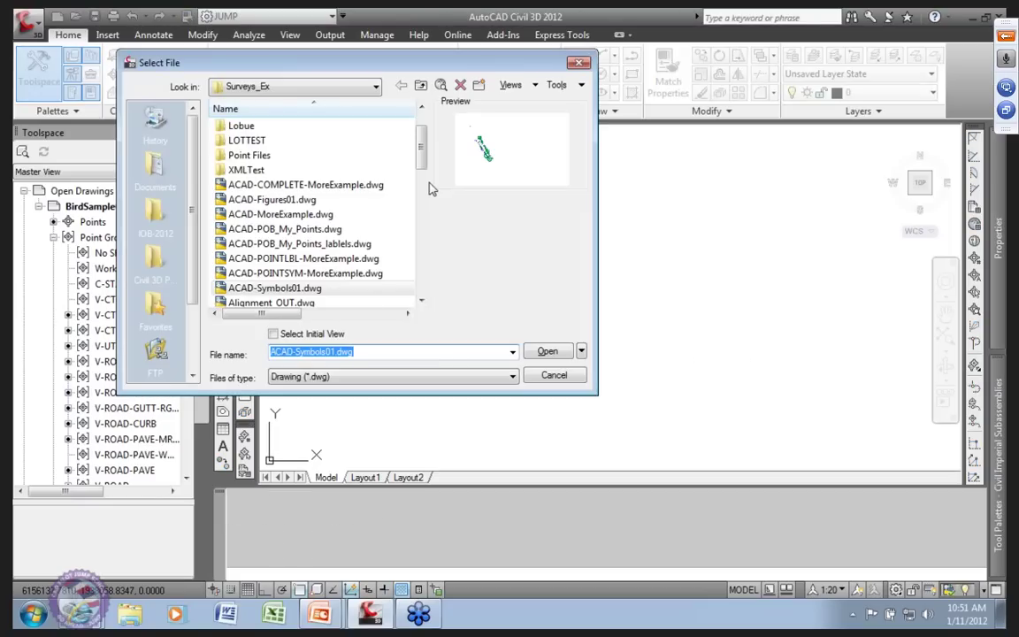
pyautogui.click(548, 351)
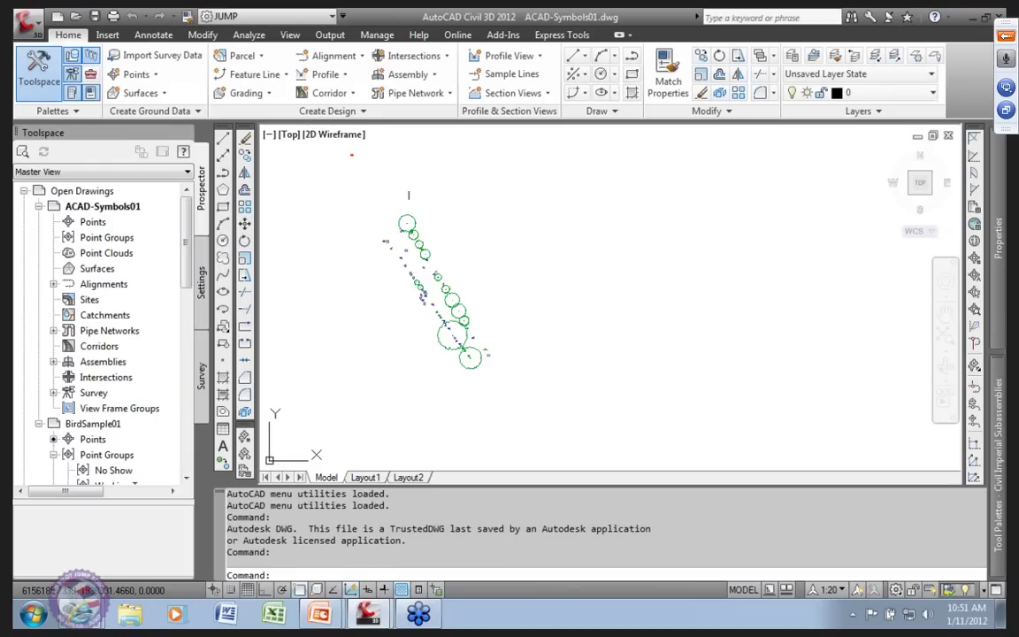
pyautogui.click(406, 223)
pyautogui.moveTo(997, 264)
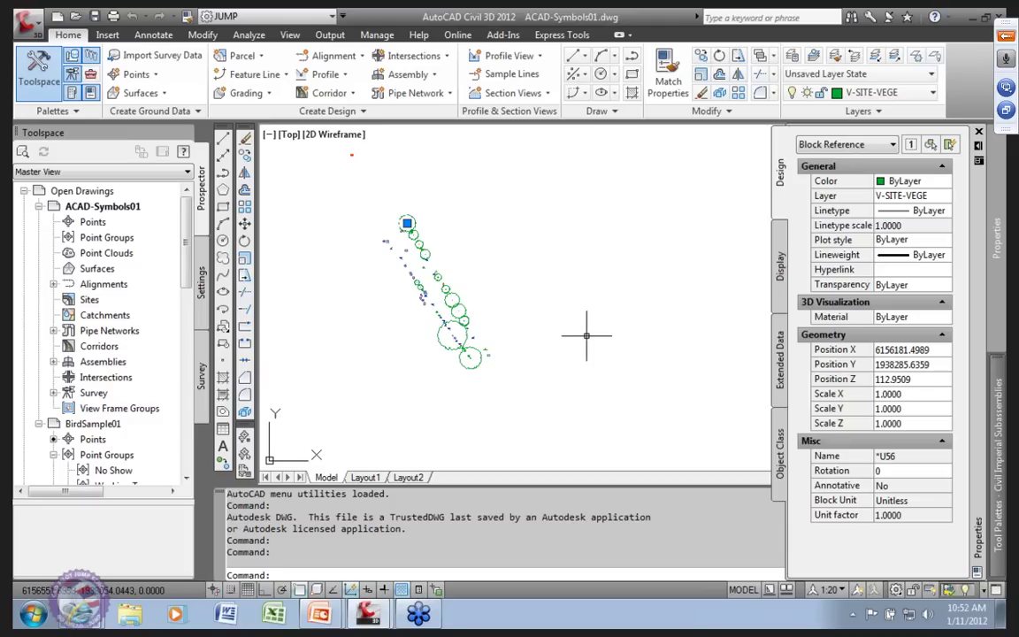
pyautogui.hotkey('ctrl', '1')
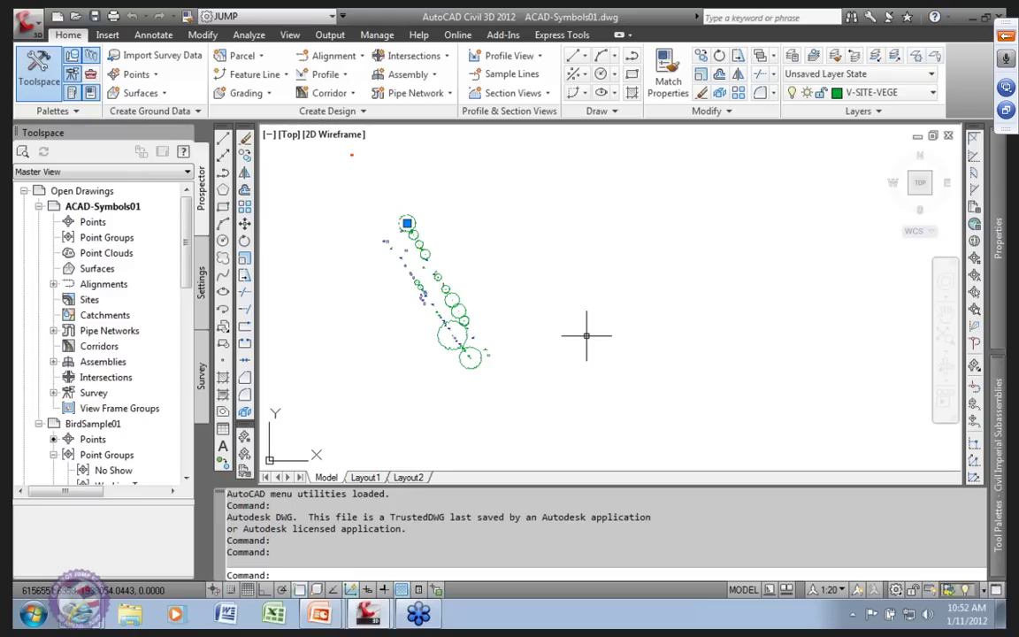
# - Examine the exported tree, utility and sign symbols along the whole site in ACAD-Symbols01
pyautogui.scroll(6, 473, 293)
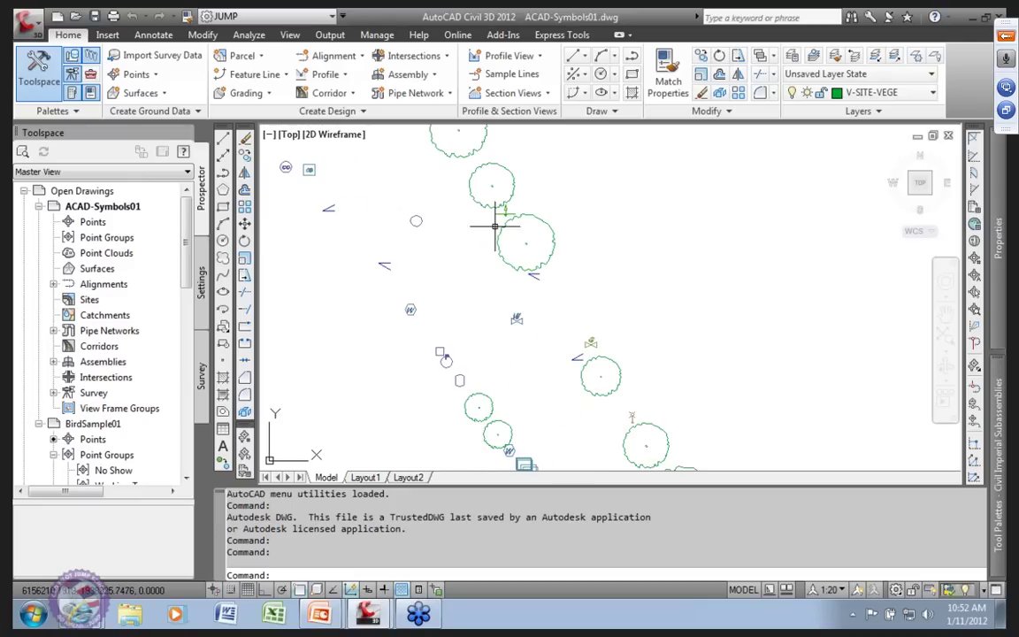
pyautogui.scroll(-5, 548, 264)
pyautogui.moveTo(548, 264)
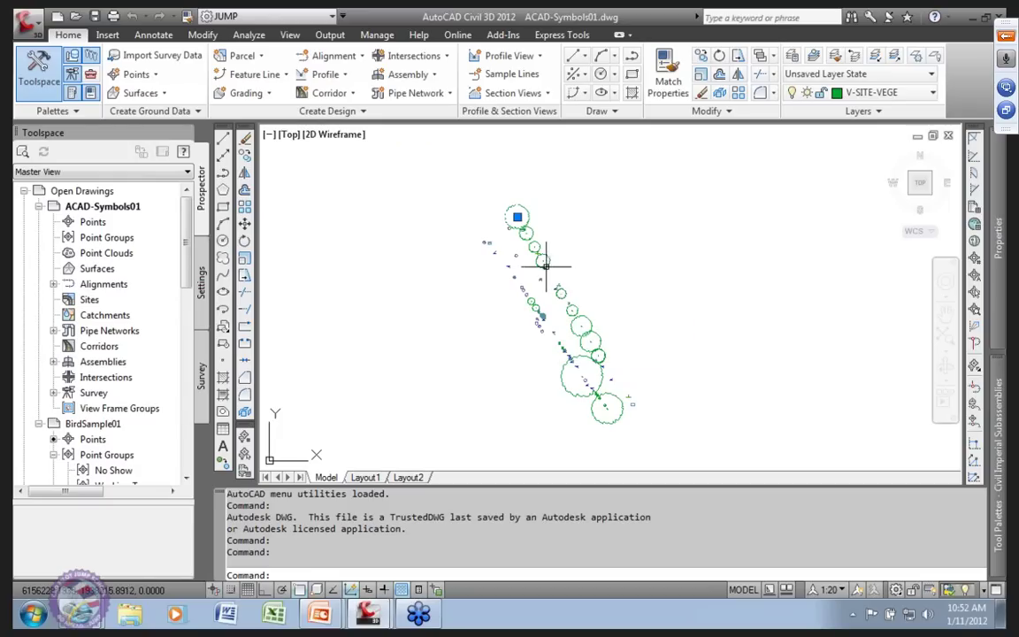
pyautogui.scroll(-4, 588, 314)
pyautogui.moveTo(589, 310); pyautogui.dragTo(442, 286, button='middle')
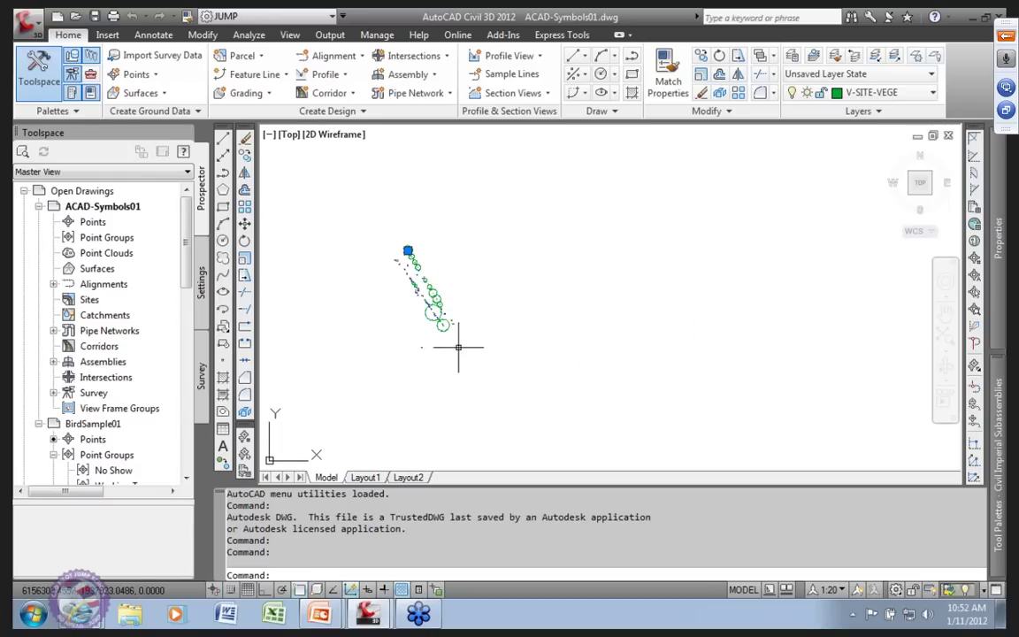
pyautogui.scroll(3, 470, 345)
pyautogui.moveTo(491, 318); pyautogui.dragTo(521, 359, button='middle')
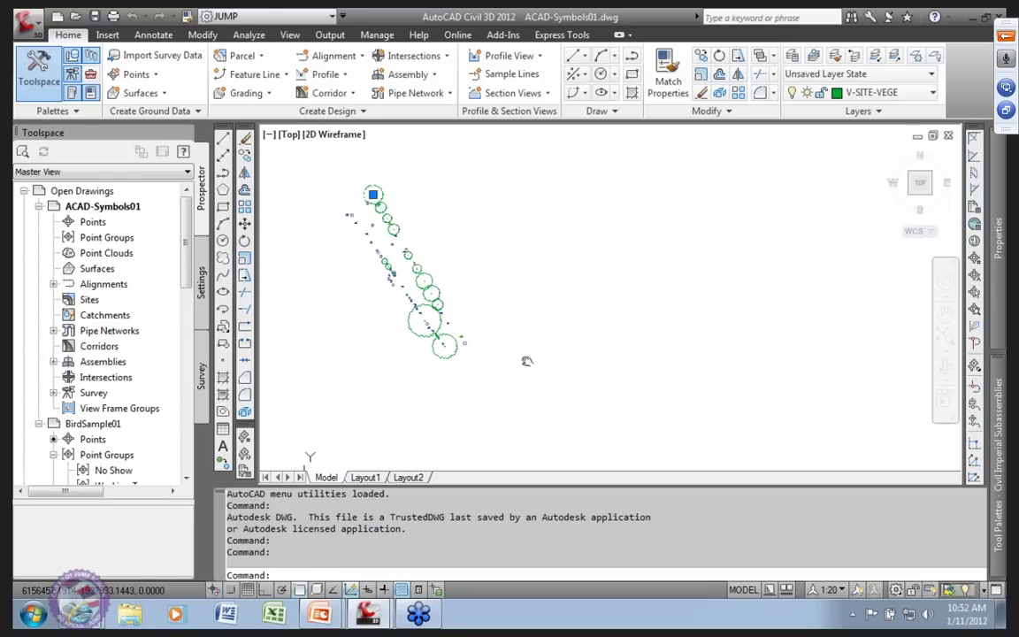
pyautogui.scroll(-1, 422, 275)
pyautogui.scroll(1, 437, 294)
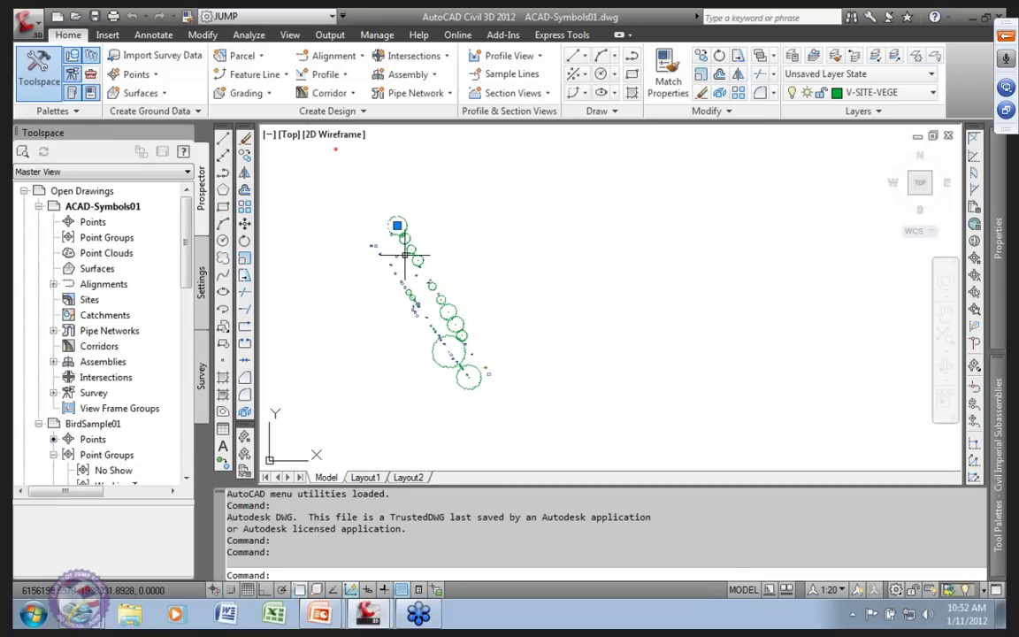
pyautogui.scroll(5, 402, 250)
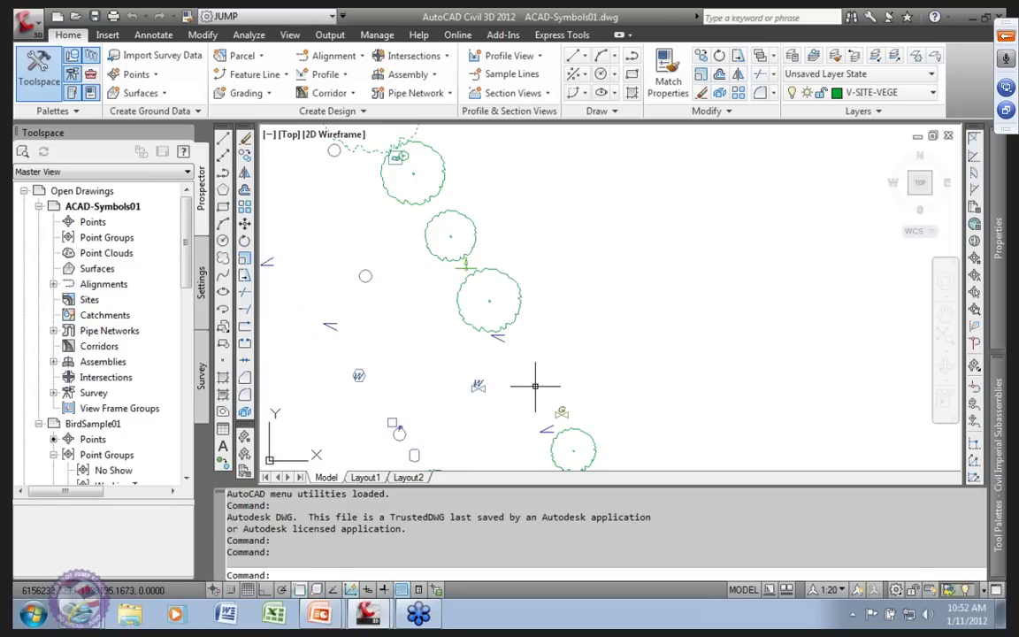
pyautogui.scroll(-3, 535, 384)
pyautogui.scroll(1, 500, 393)
pyautogui.moveTo(492, 408); pyautogui.dragTo(455, 352, button='middle')
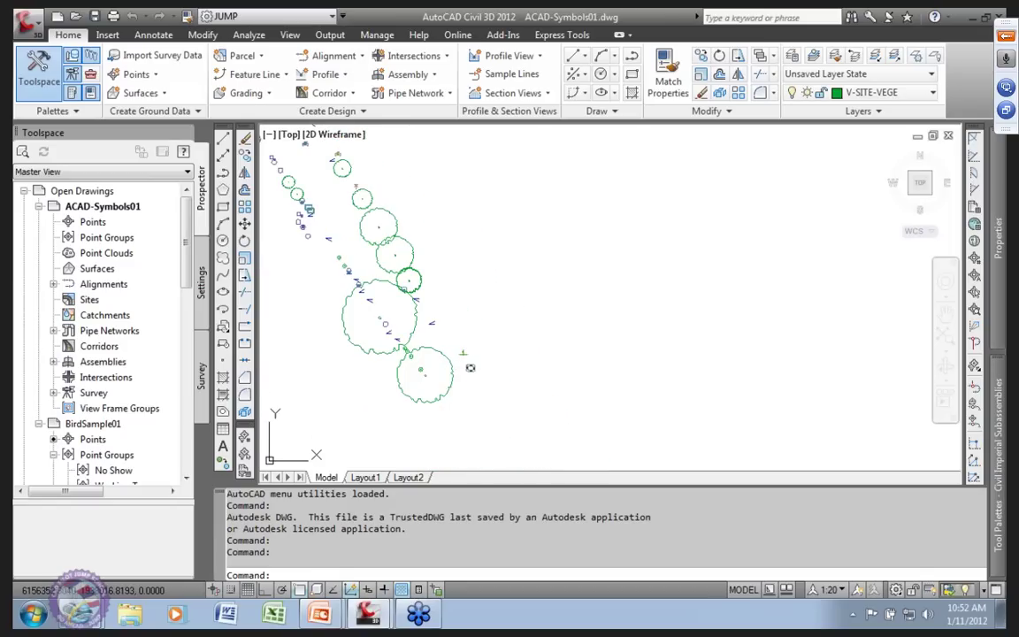
pyautogui.scroll(3, 470, 367)
pyautogui.scroll(-4, 466, 357)
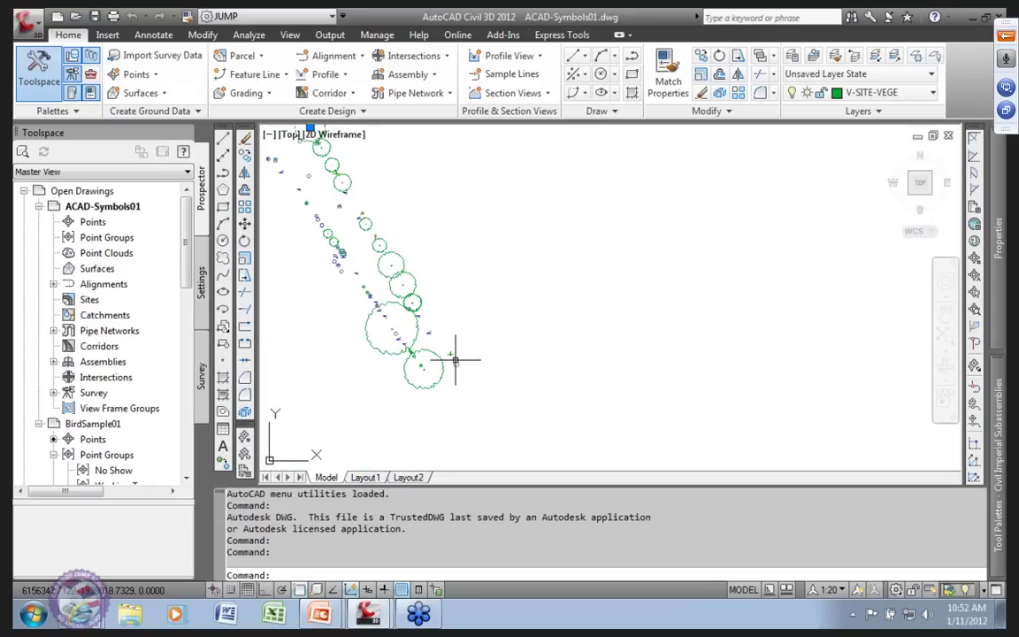
# - Close the ACAD-Symbols01 drawing and return to BirdSample01
pyautogui.rightClick(128, 210)
pyautogui.click(168, 212)
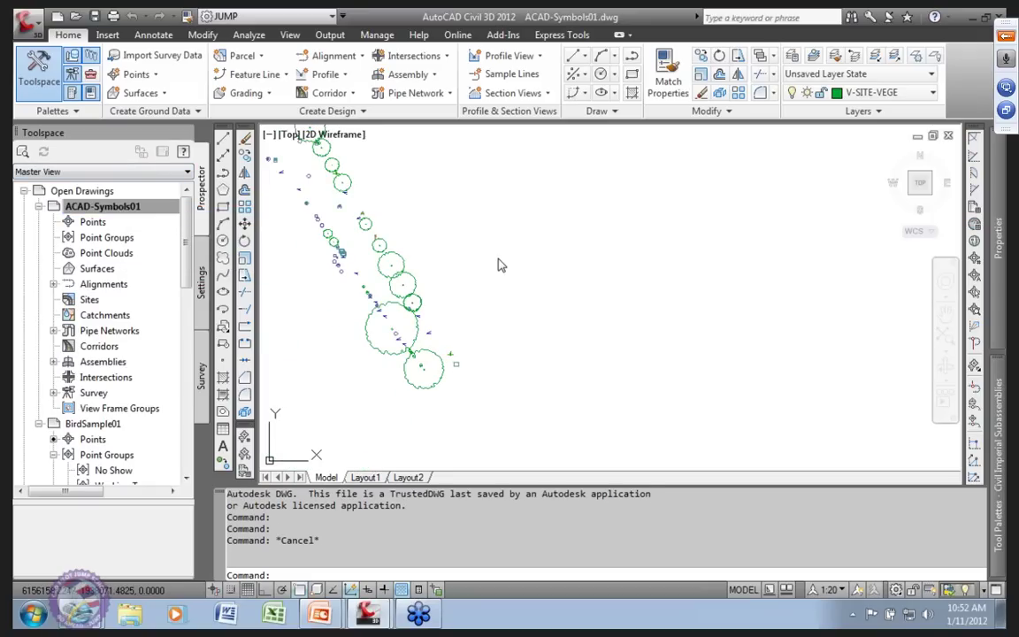
pyautogui.click(581, 349)
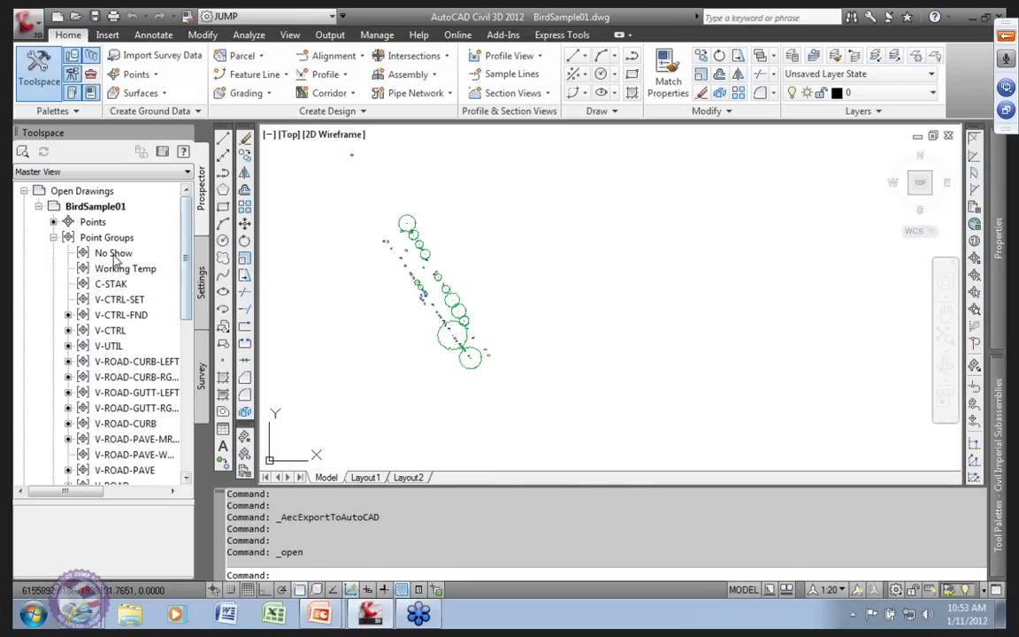
# - Move the _All Points group to the top of the BirdSample01 point group display order and apply the change
pyautogui.moveTo(186, 257)
pyautogui.mouseDown()
pyautogui.moveTo(188, 416)
pyautogui.moveTo(187, 281)
pyautogui.moveTo(187, 340)
pyautogui.mouseUp()
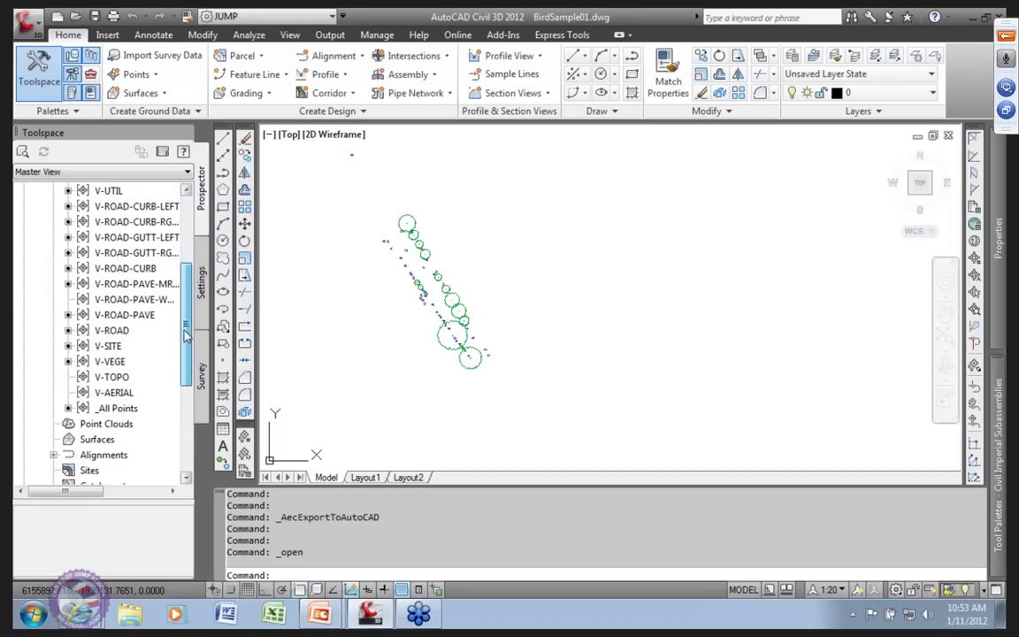
pyautogui.click(126, 410)
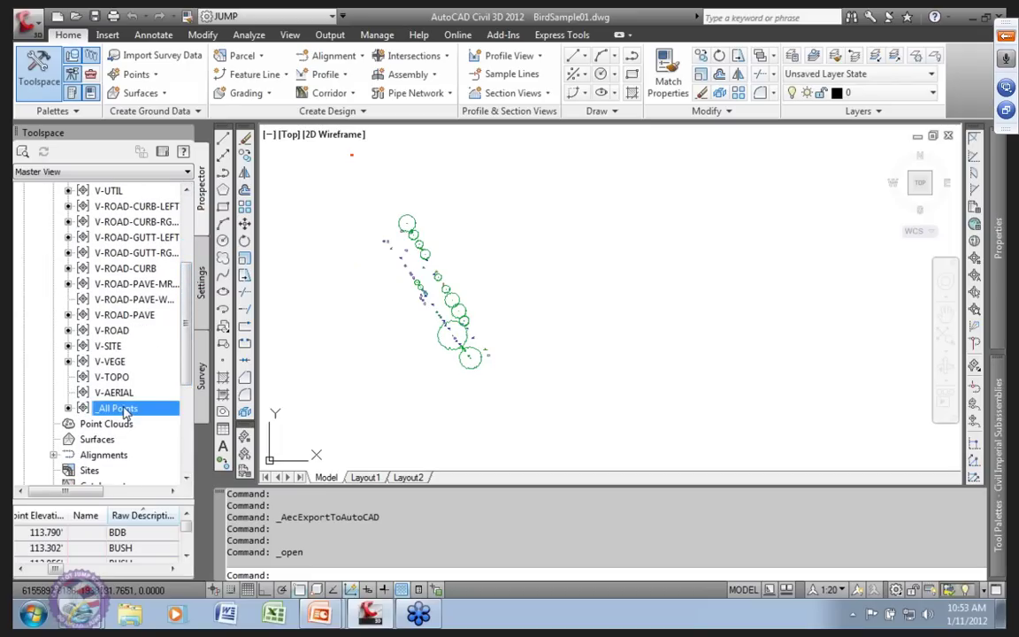
pyautogui.moveTo(185, 366); pyautogui.dragTo(186, 278)
pyautogui.click(113, 237)
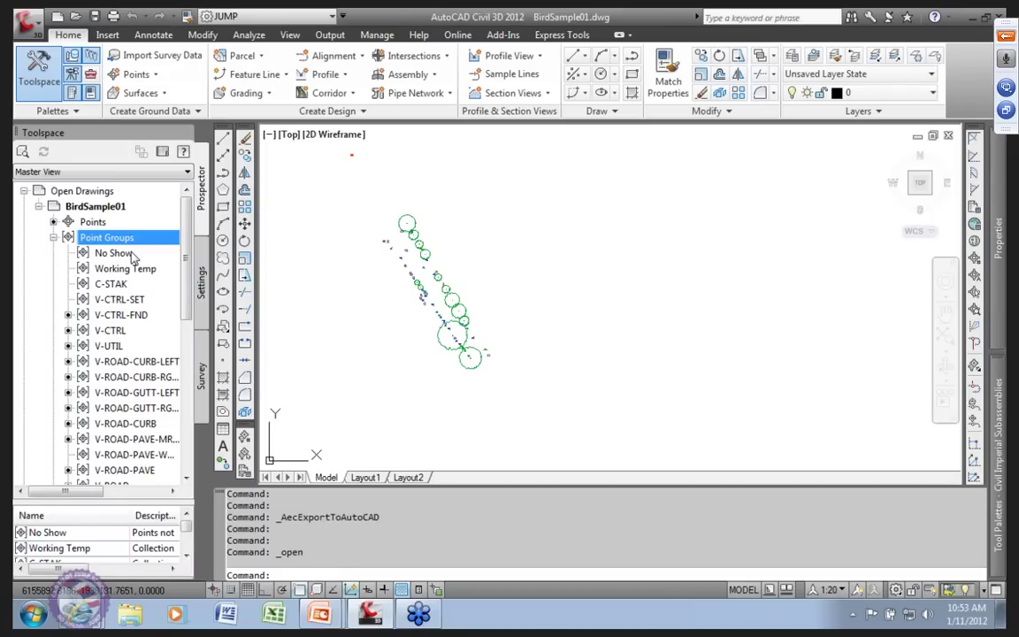
pyautogui.rightClick(142, 239)
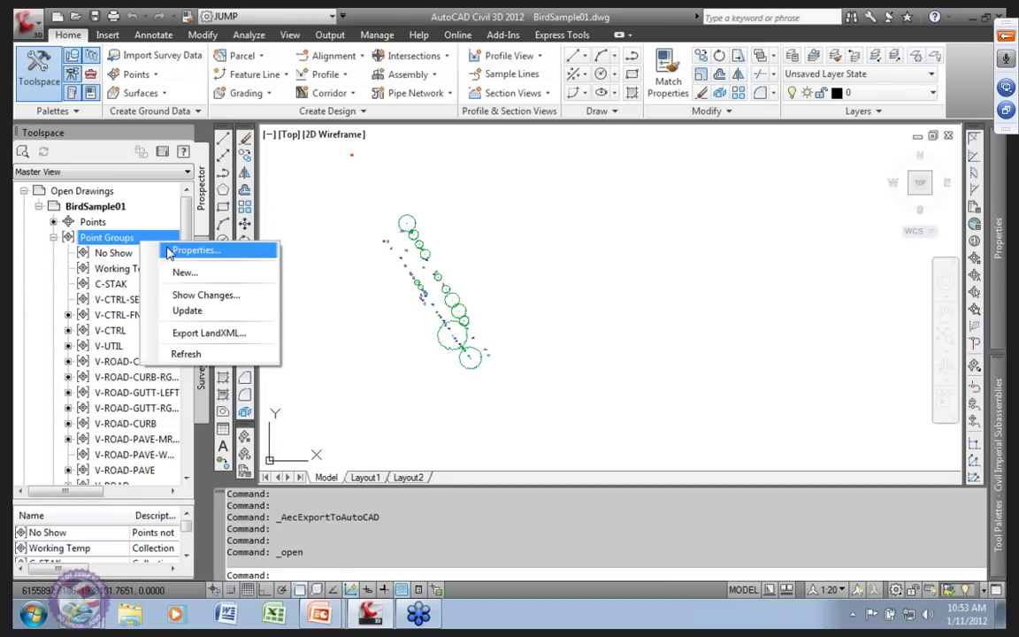
pyautogui.click(207, 252)
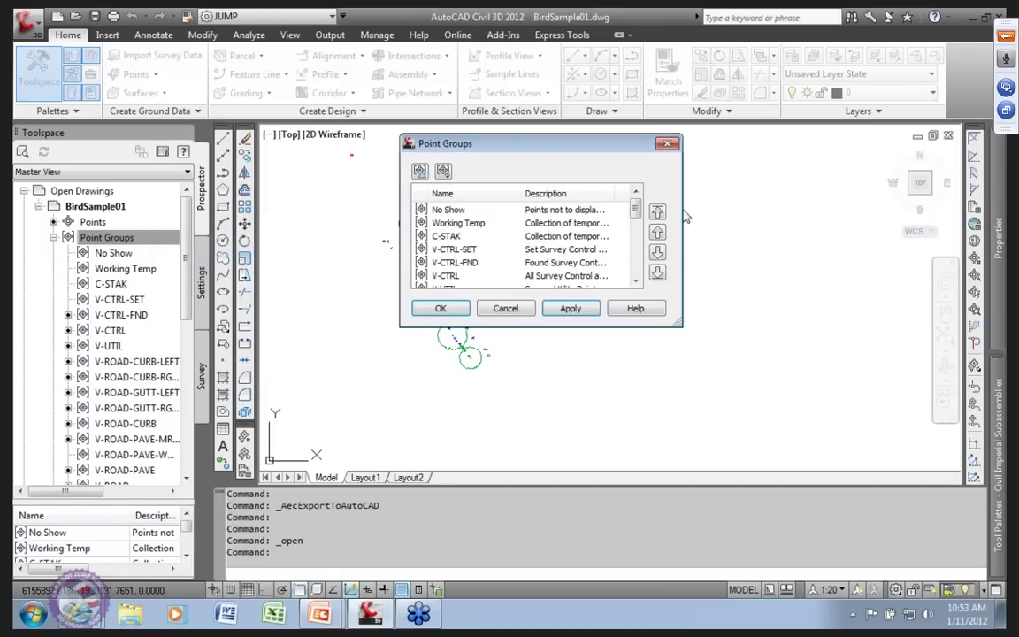
pyautogui.moveTo(643, 209); pyautogui.dragTo(643, 265)
pyautogui.click(448, 276)
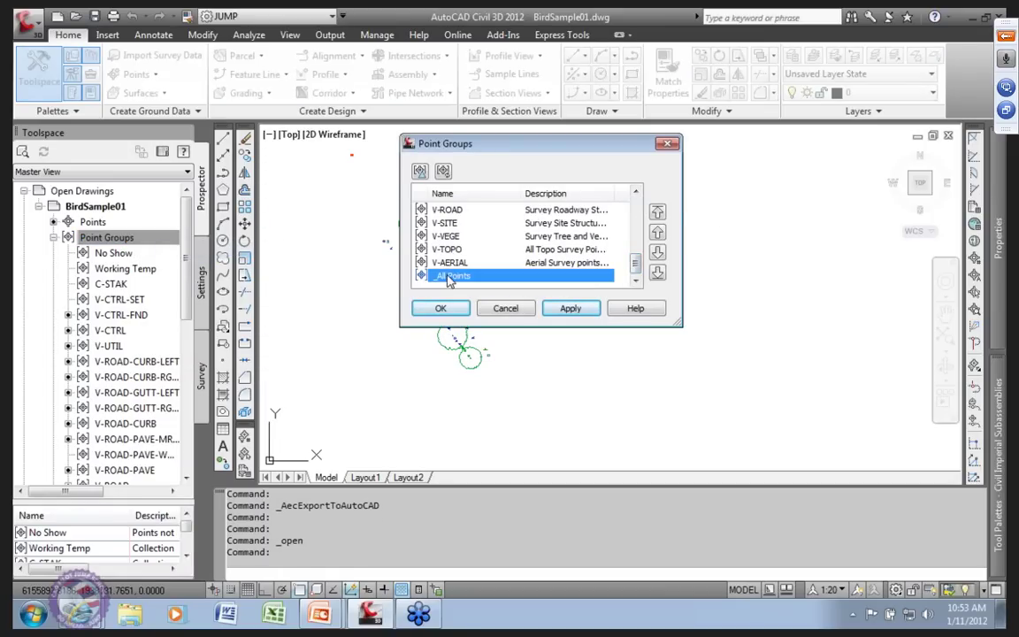
pyautogui.click(657, 211)
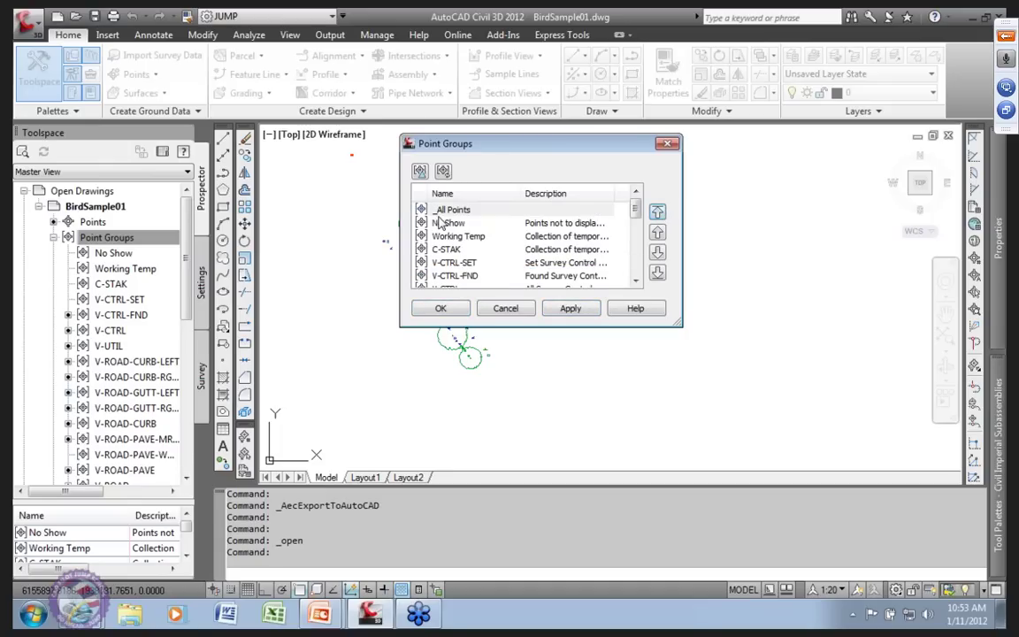
pyautogui.click(580, 314)
pyautogui.click(442, 309)
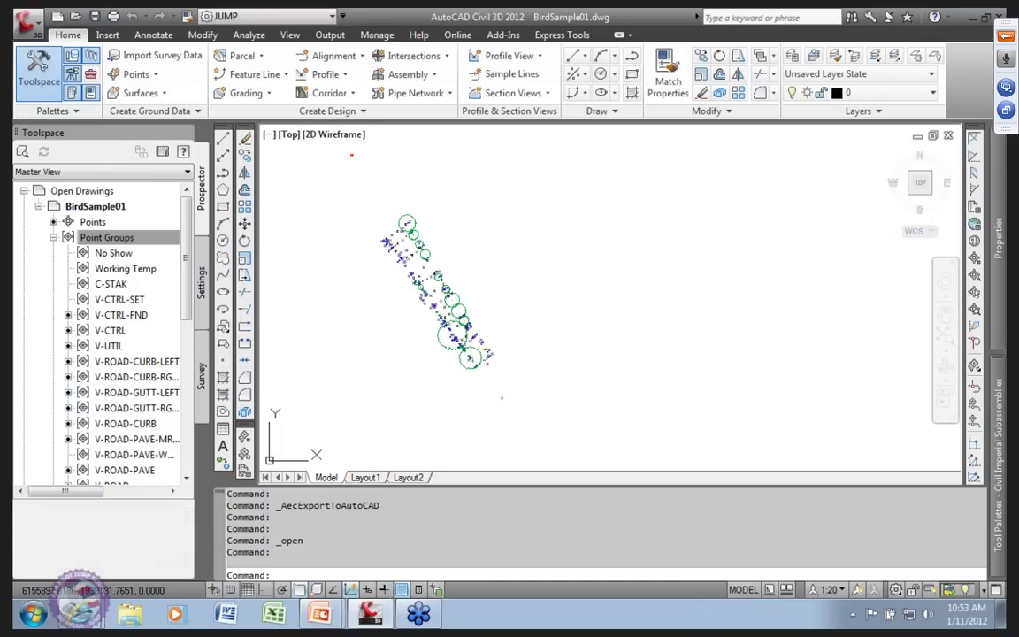
# - Open the _All Points group properties and examine the marker settings of the V-PONT - JS point style
pyautogui.click(134, 252)
pyautogui.rightClick(133, 252)
pyautogui.click(200, 264)
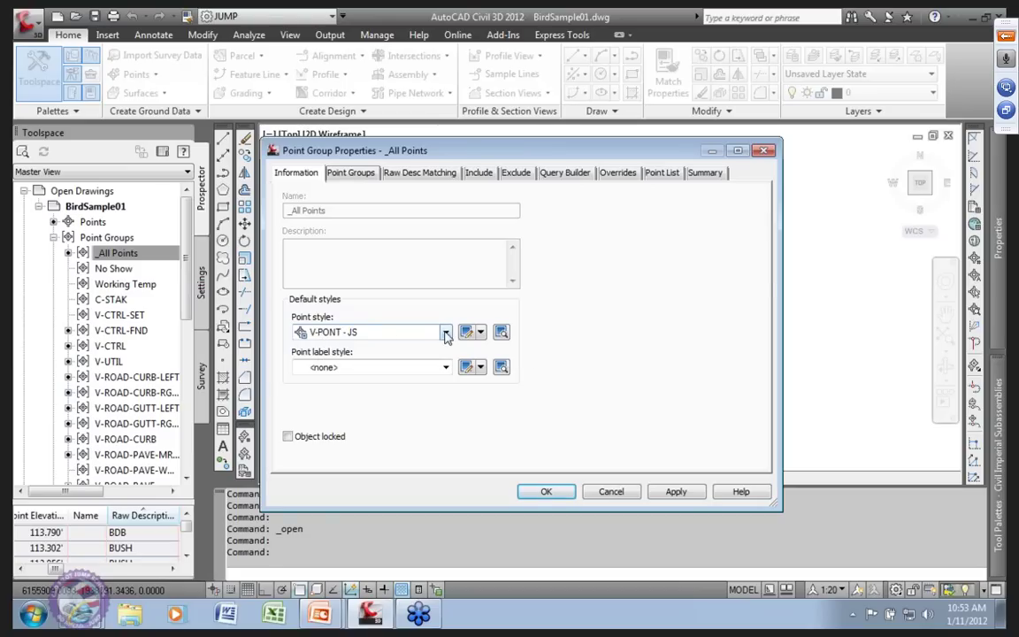
pyautogui.click(480, 332)
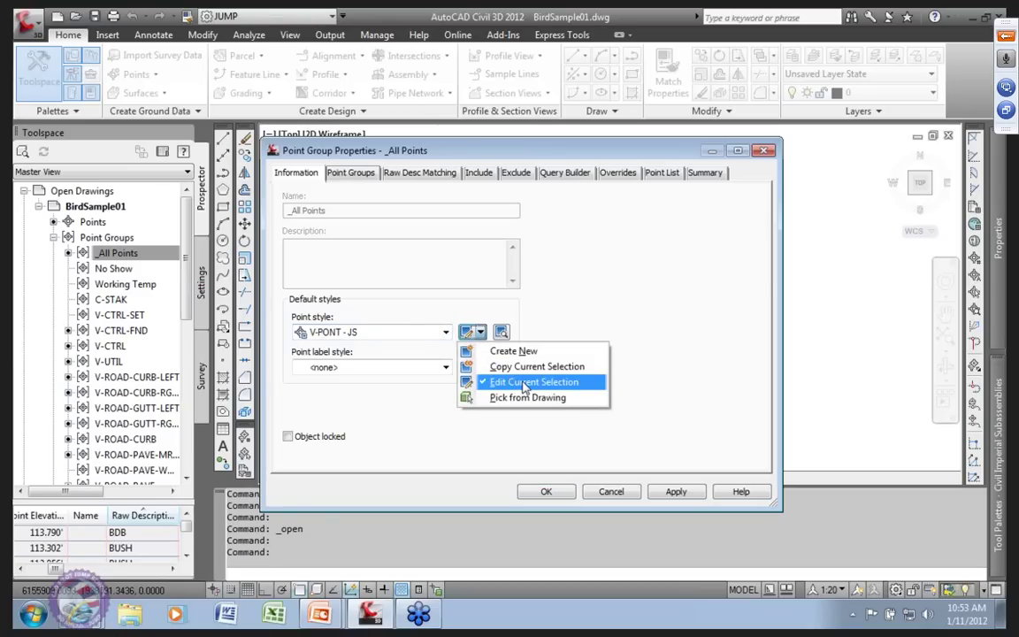
pyautogui.click(590, 383)
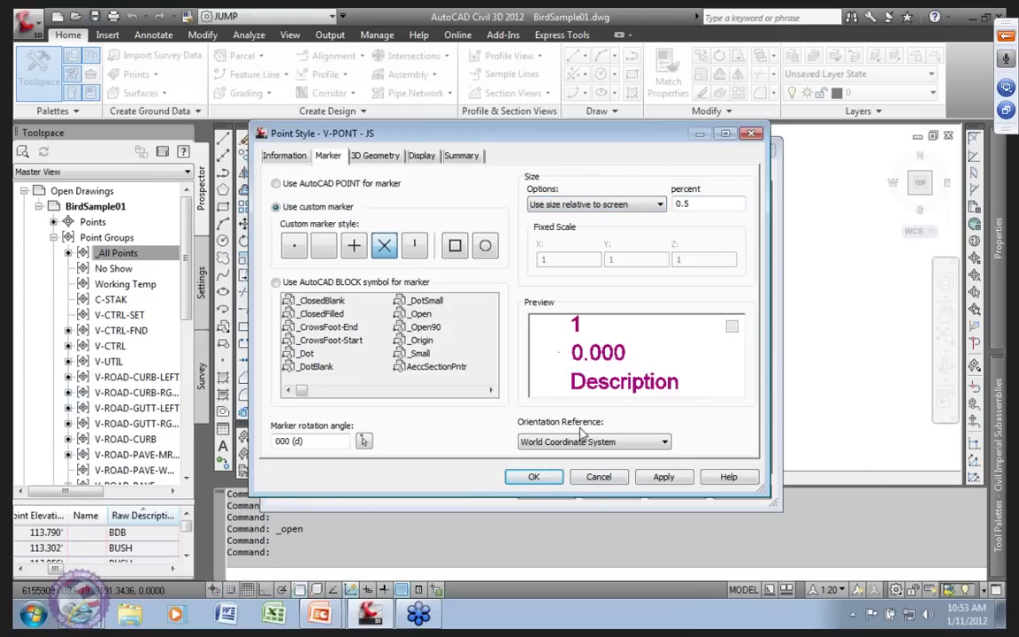
pyautogui.click(598, 479)
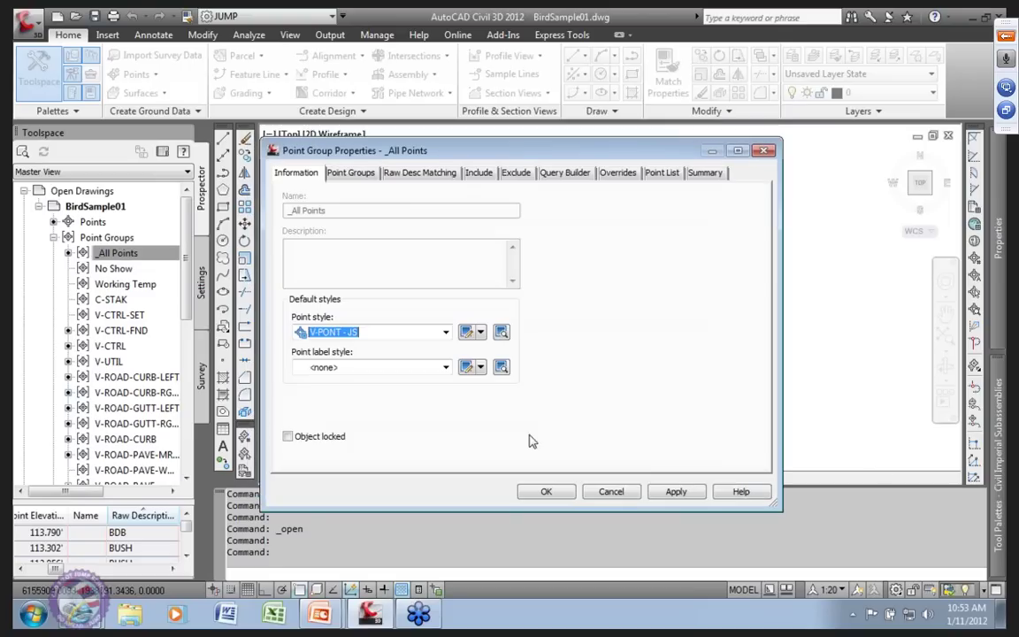
# - Set the default point style of _All Points to V-PONT-CROS - JS, reviewing that style's marker settings before accepting
pyautogui.click(445, 332)
pyautogui.click(363, 383)
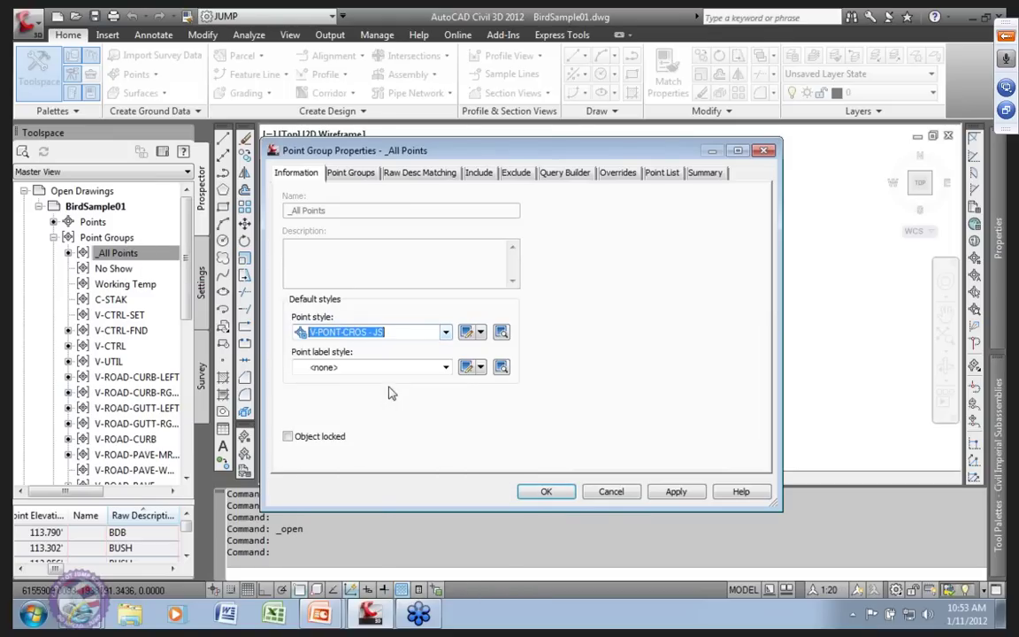
pyautogui.click(469, 332)
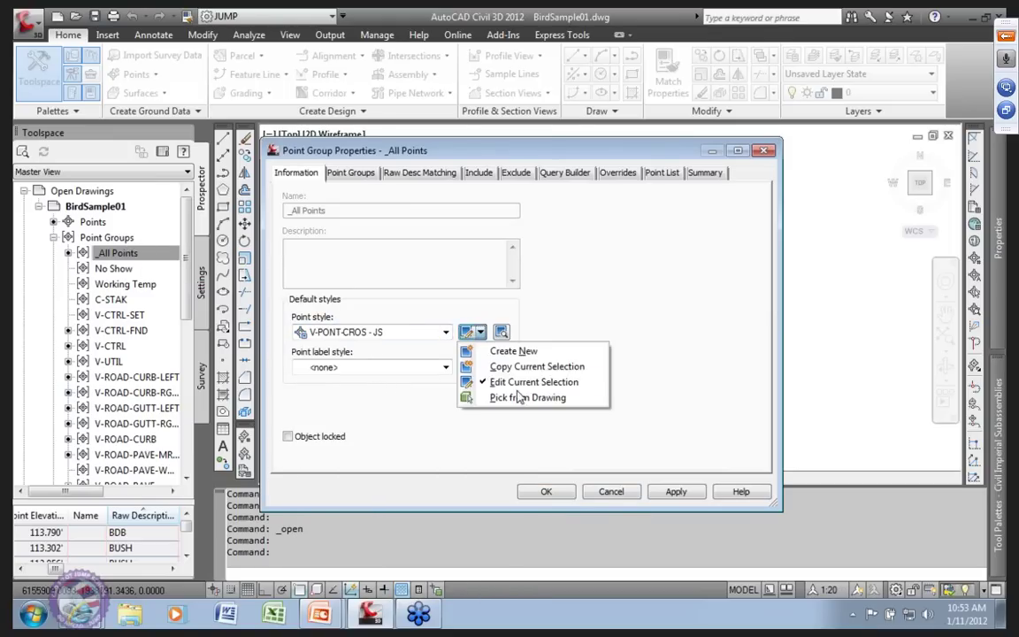
pyautogui.click(579, 384)
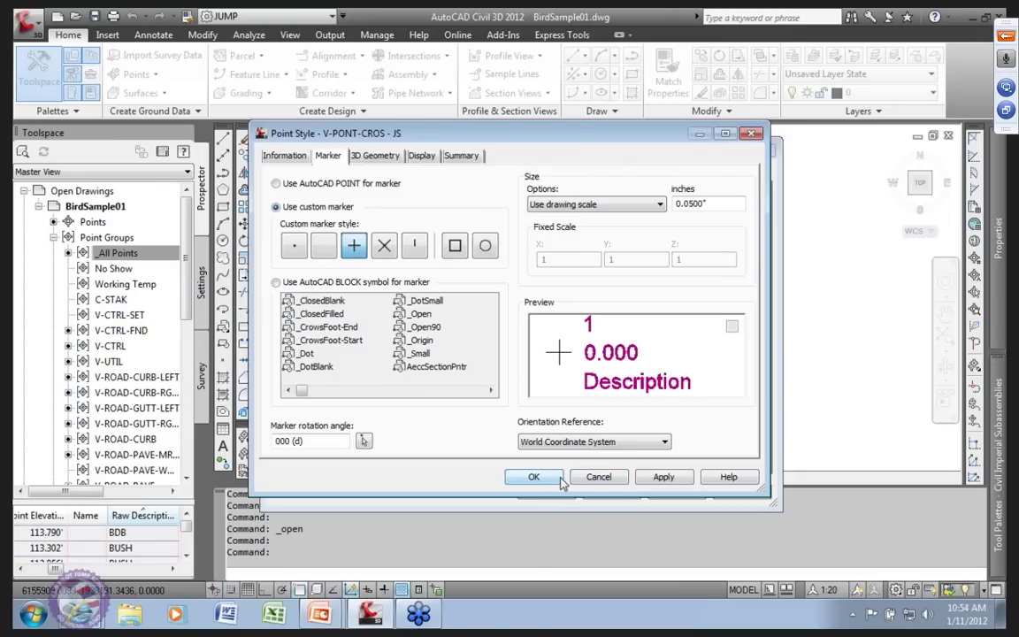
pyautogui.click(599, 477)
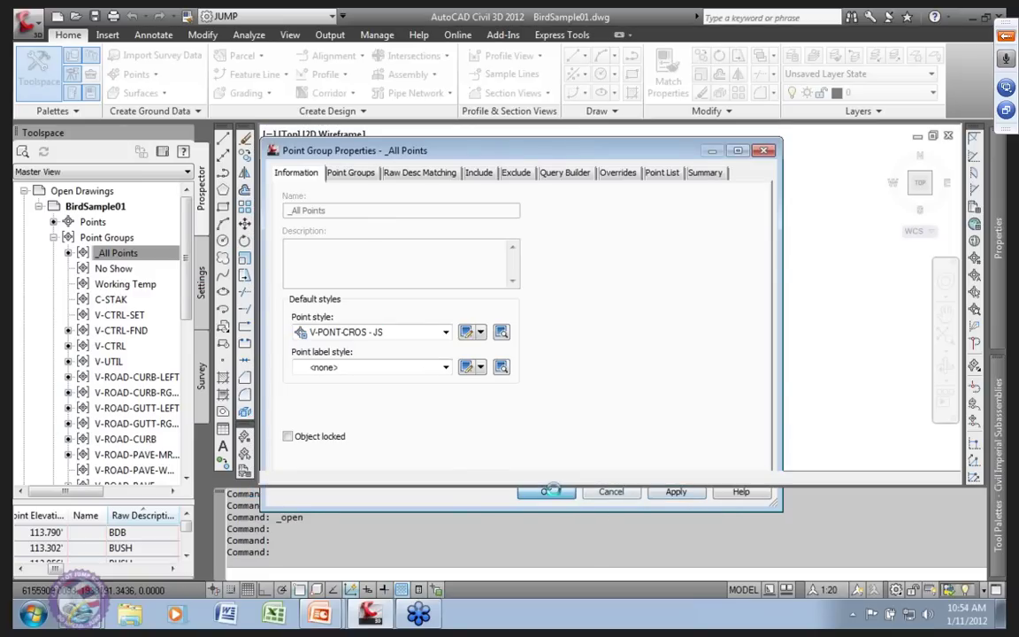
pyautogui.click(542, 490)
# - Examine the point markers and tree symbols along the whole survey strip, both close up and as an overview
pyautogui.scroll(5, 415, 300)
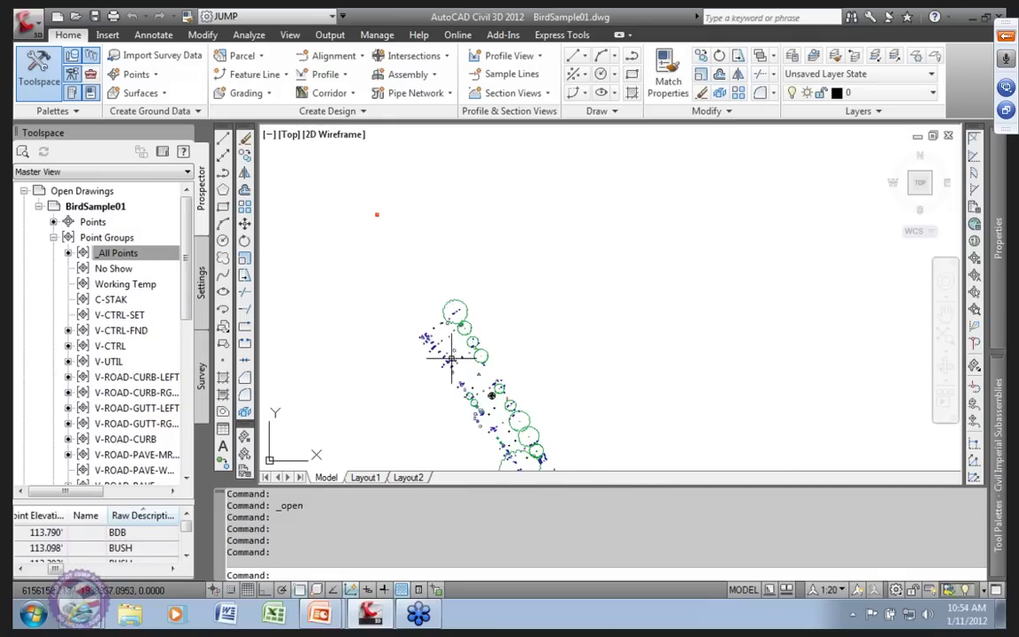
pyautogui.scroll(8, 419, 322)
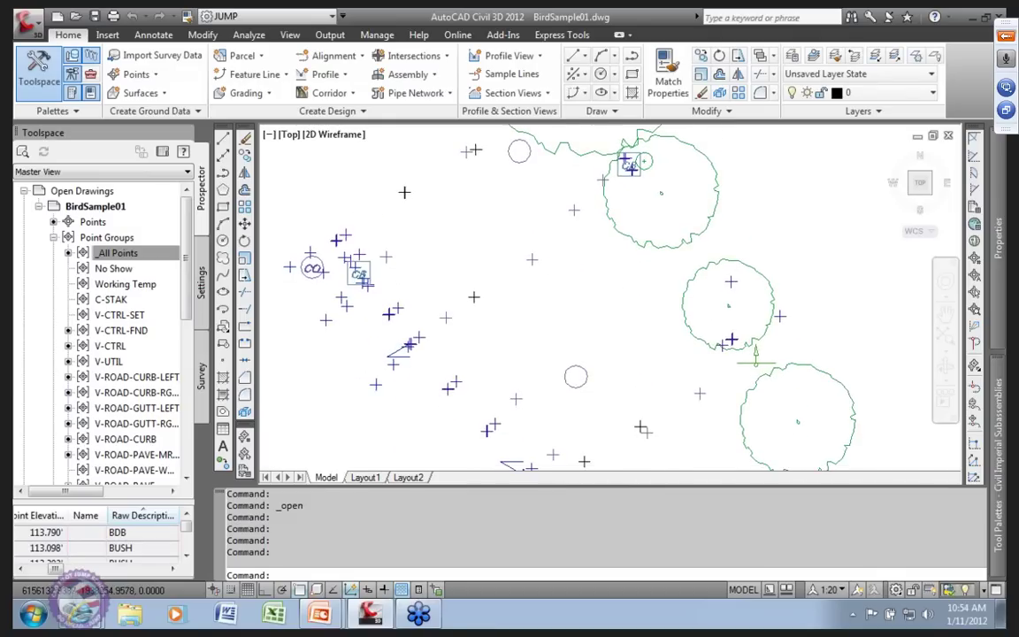
pyautogui.scroll(-10, 386, 339)
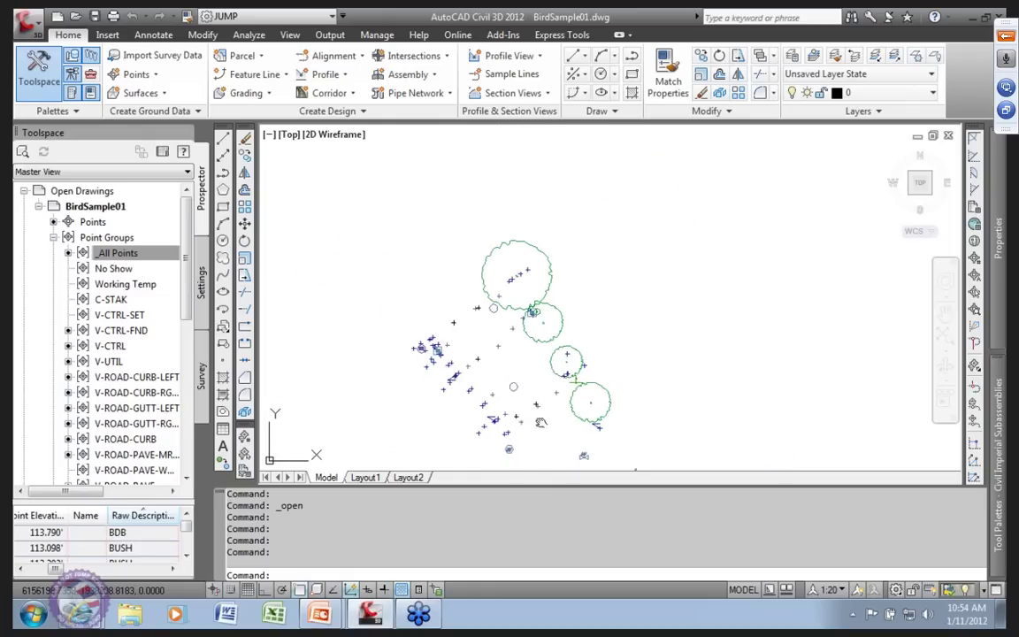
pyautogui.scroll(6, 437, 325)
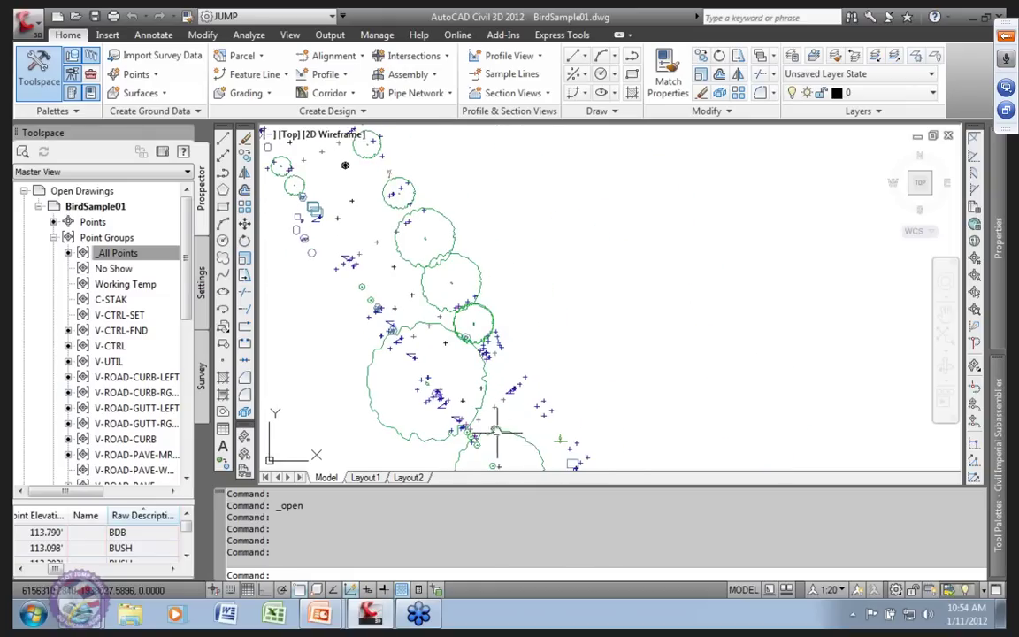
pyautogui.moveTo(437, 326); pyautogui.dragTo(453, 274, button='middle')
pyautogui.scroll(8, 453, 274)
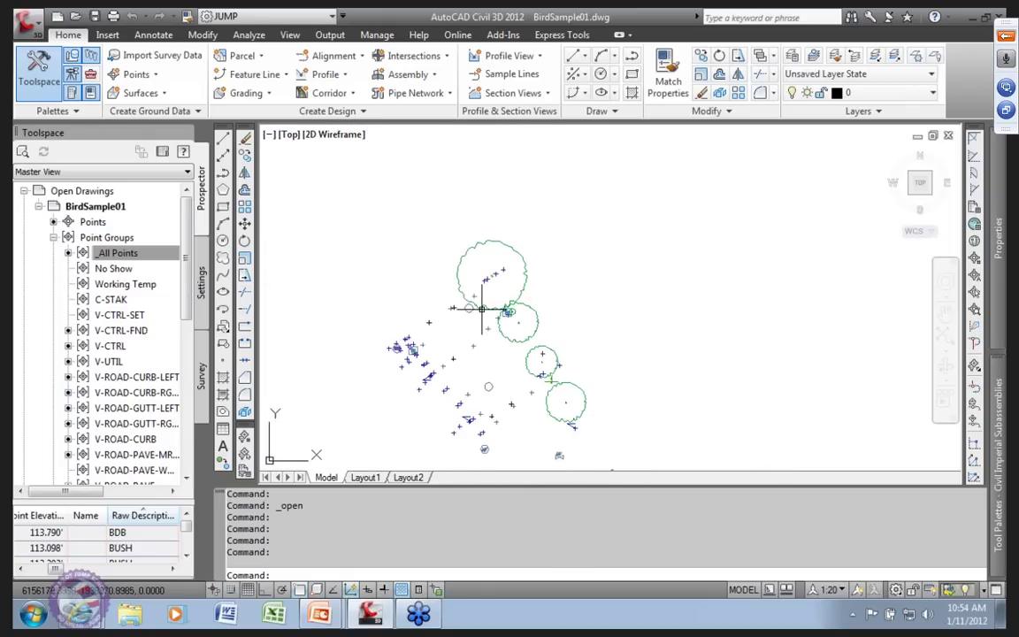
pyautogui.scroll(-8, 493, 289)
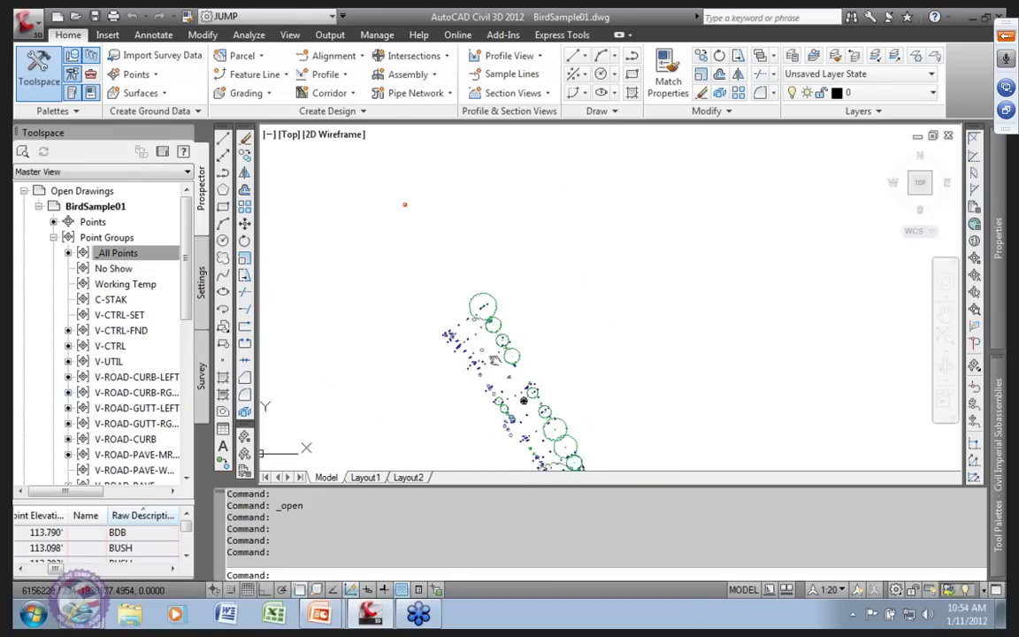
pyautogui.scroll(6, 444, 283)
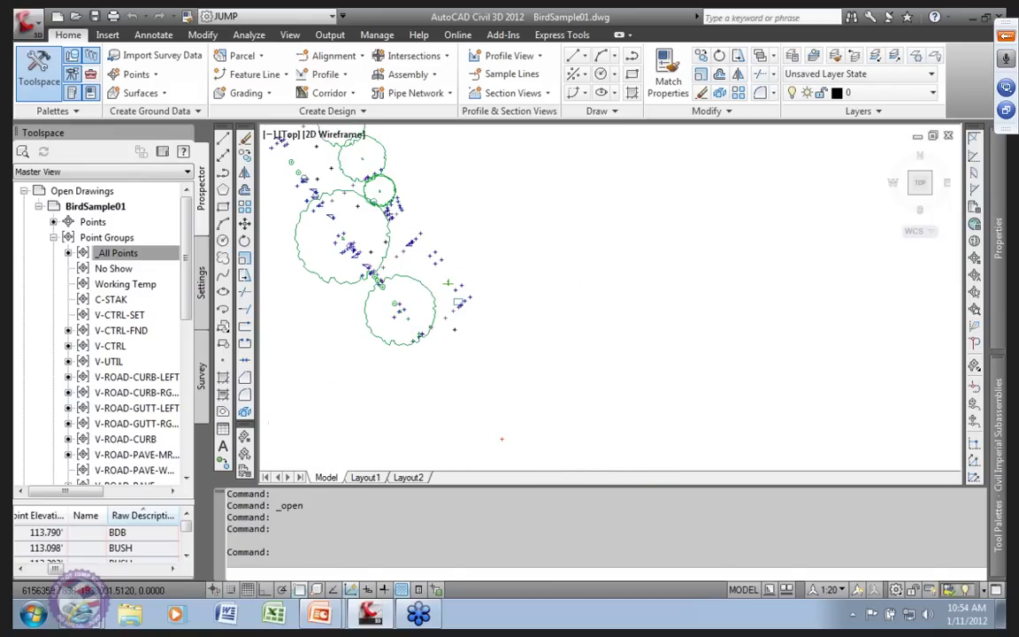
pyautogui.scroll(5, 456, 321)
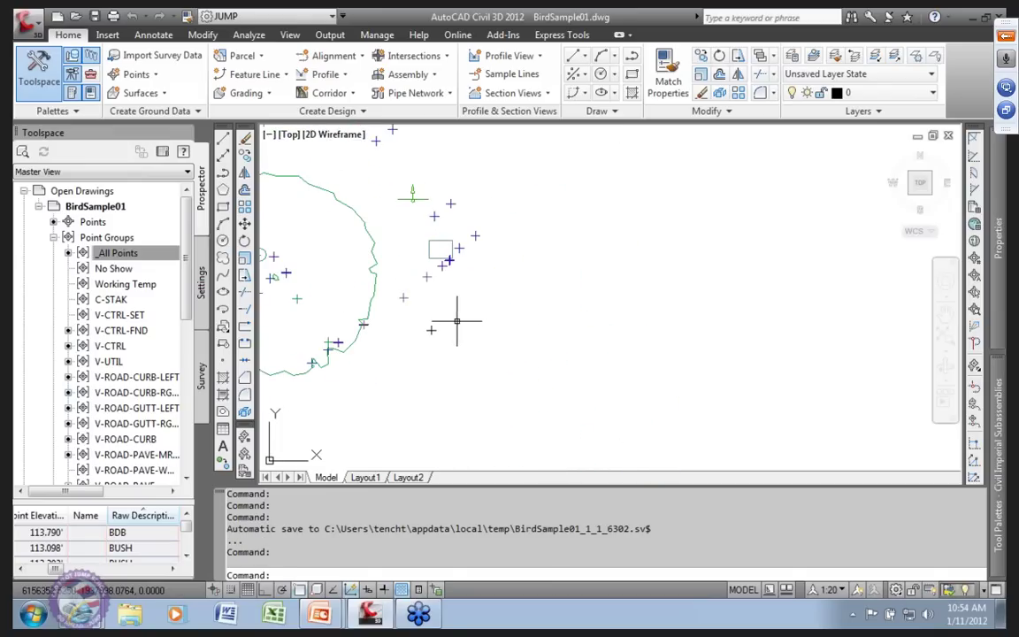
pyautogui.scroll(-8, 436, 315)
pyautogui.moveTo(431, 307); pyautogui.dragTo(469, 407, button='middle')
pyautogui.click(148, 254)
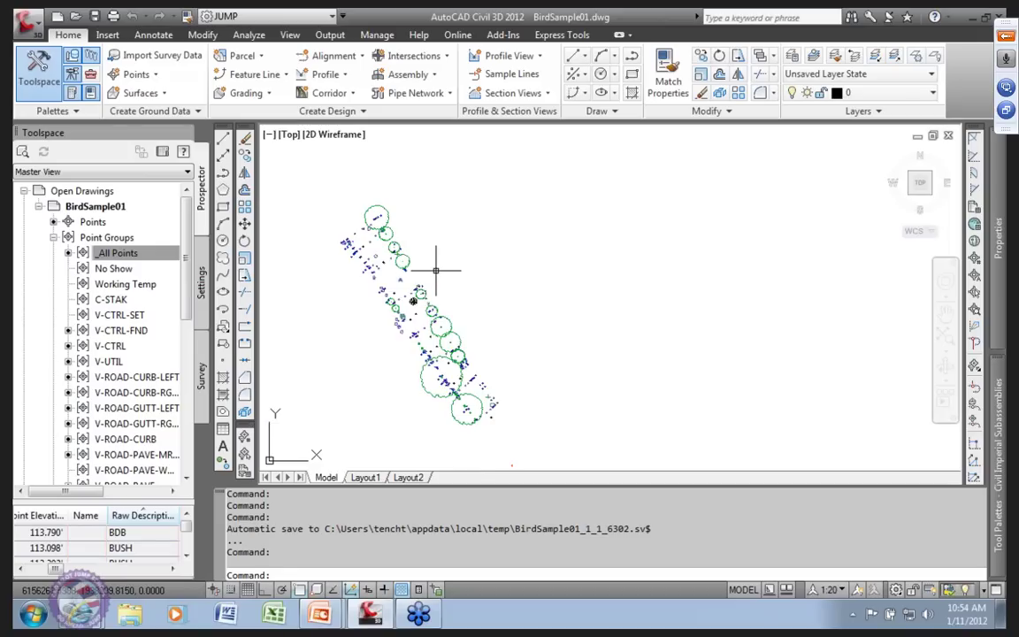
pyautogui.scroll(2, 436, 269)
pyautogui.moveTo(439, 266); pyautogui.dragTo(501, 232, button='middle')
pyautogui.scroll(-3, 537, 251)
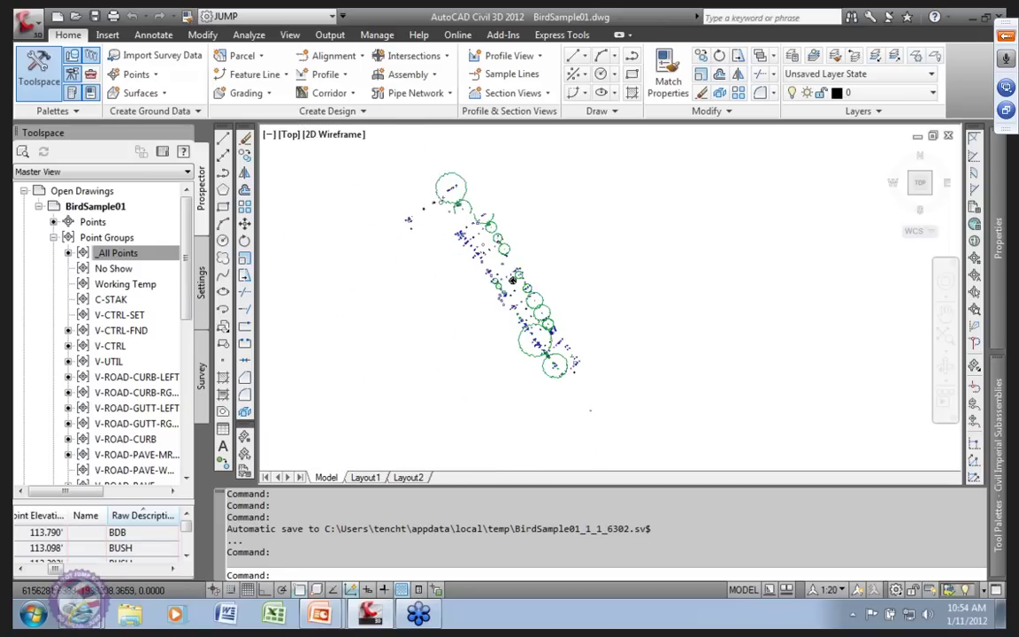
pyautogui.moveTo(540, 263); pyautogui.dragTo(504, 282, button='middle')
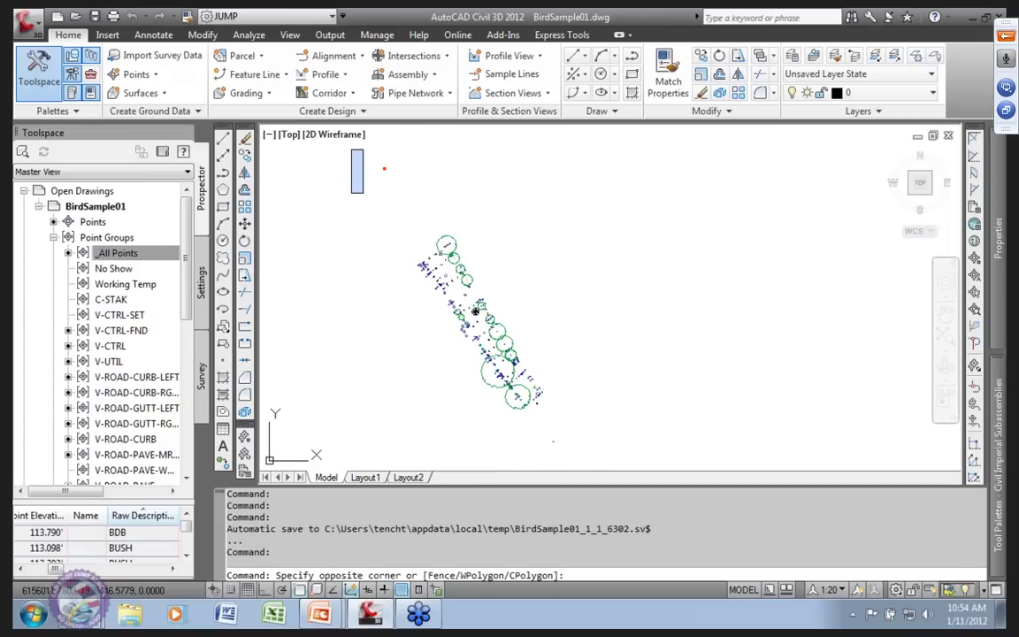
# - Select the whole survey strip of points and symbols with a window, and switch back from the web article to AutoCAD Civil 3D
pyautogui.click(351, 139)
pyautogui.click(625, 441)
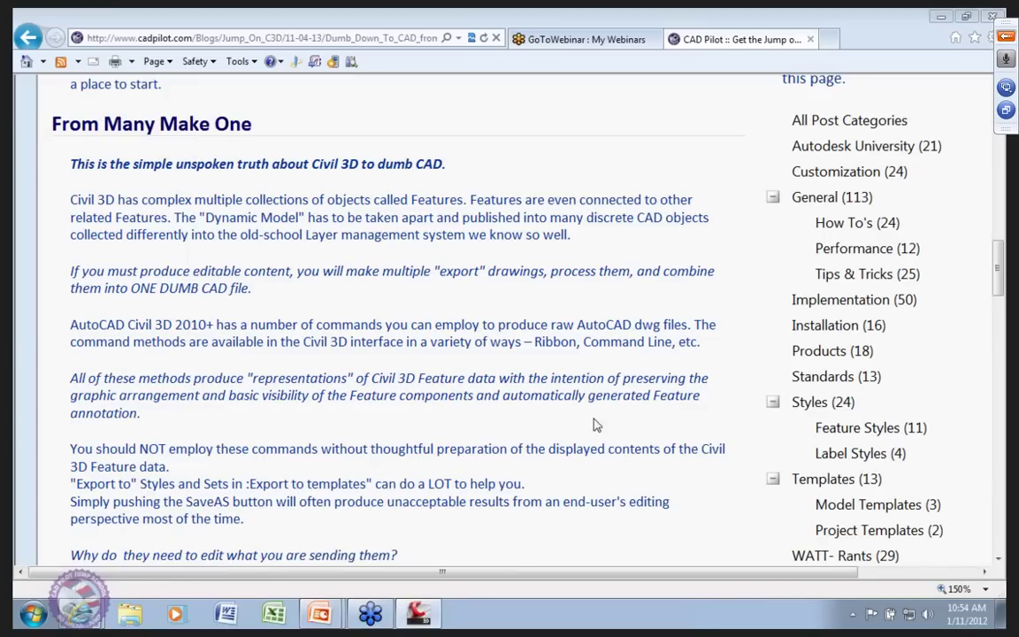
pyautogui.moveTo(422, 616)
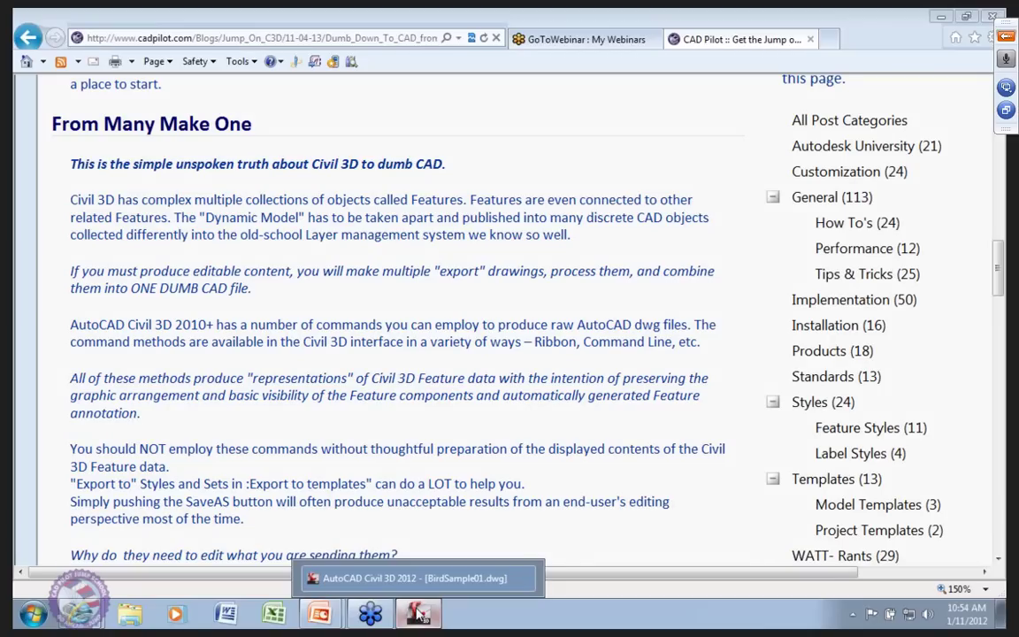
pyautogui.click(418, 613)
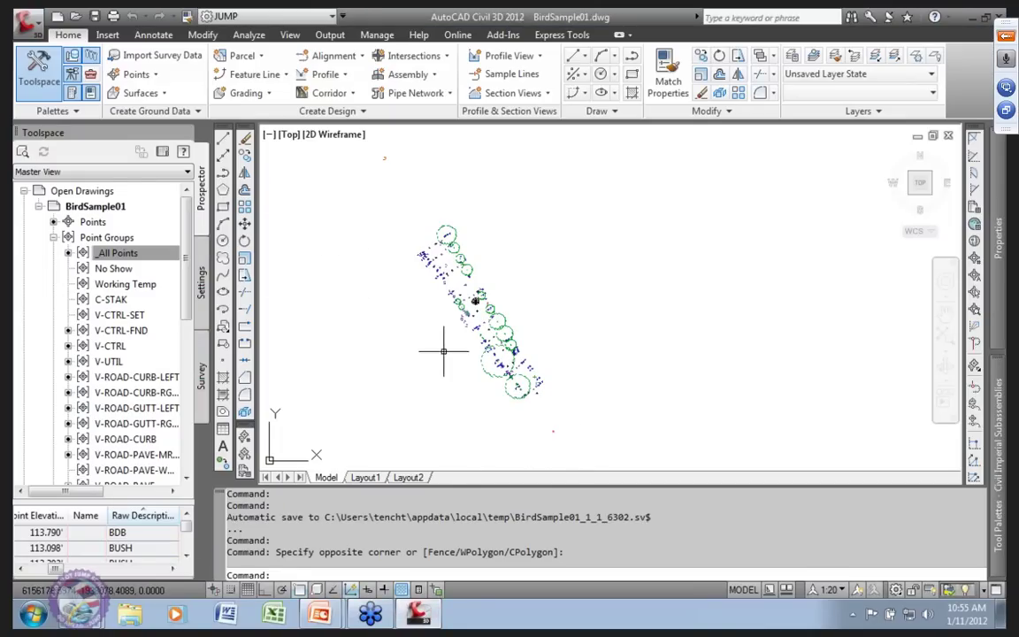
# - Export the drawing to AutoCAD 2010 DWG format as ACAD-Symbols01.dwg in the Surveys_Ex folder, replacing the existing file
pyautogui.moveTo(993, 272)
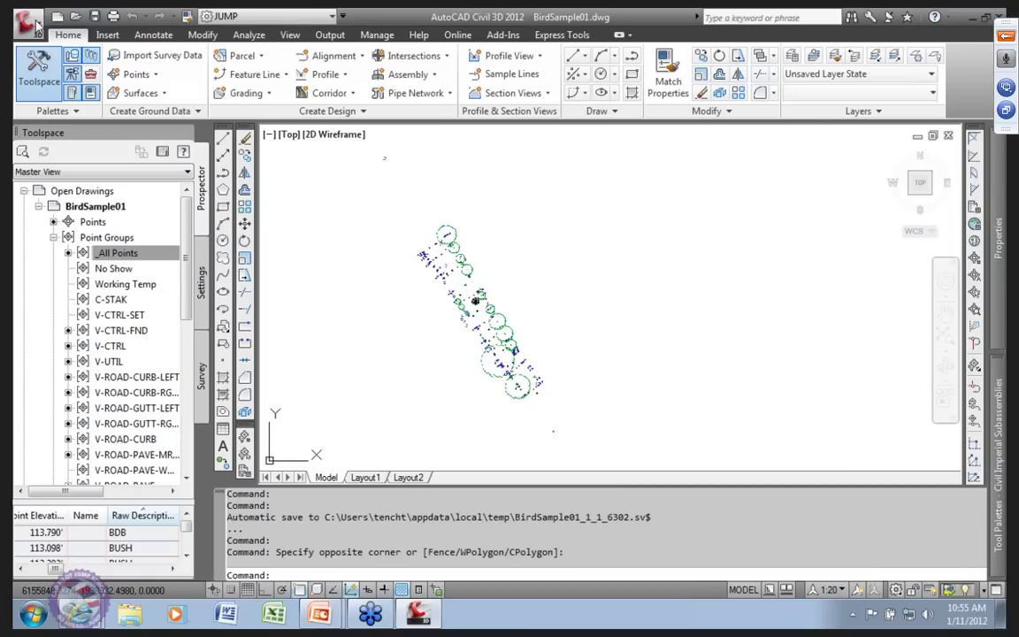
pyautogui.click(27, 23)
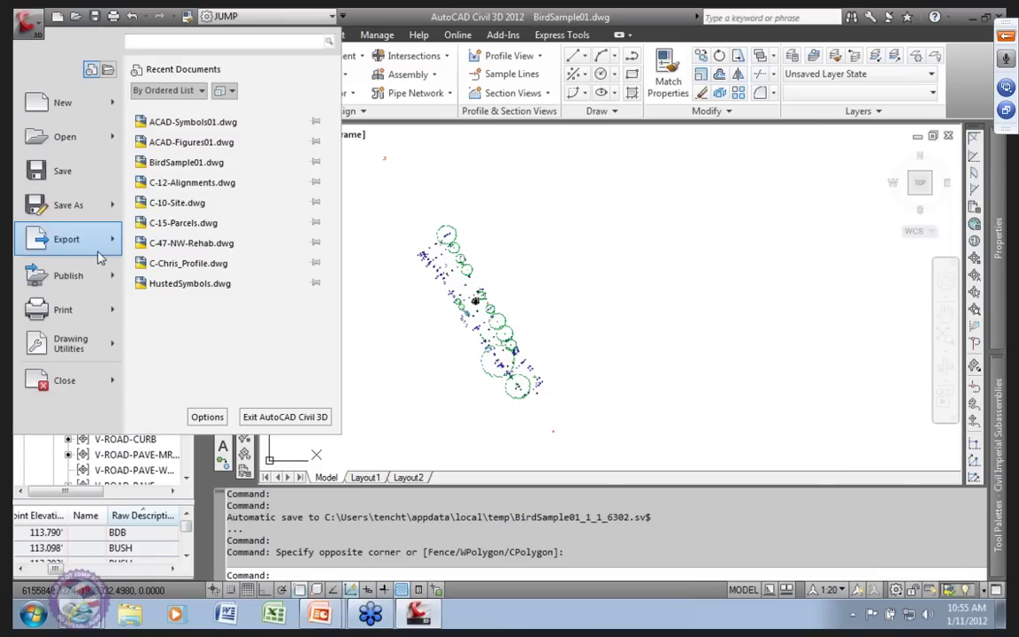
pyautogui.moveTo(99, 254)
pyautogui.moveTo(296, 205)
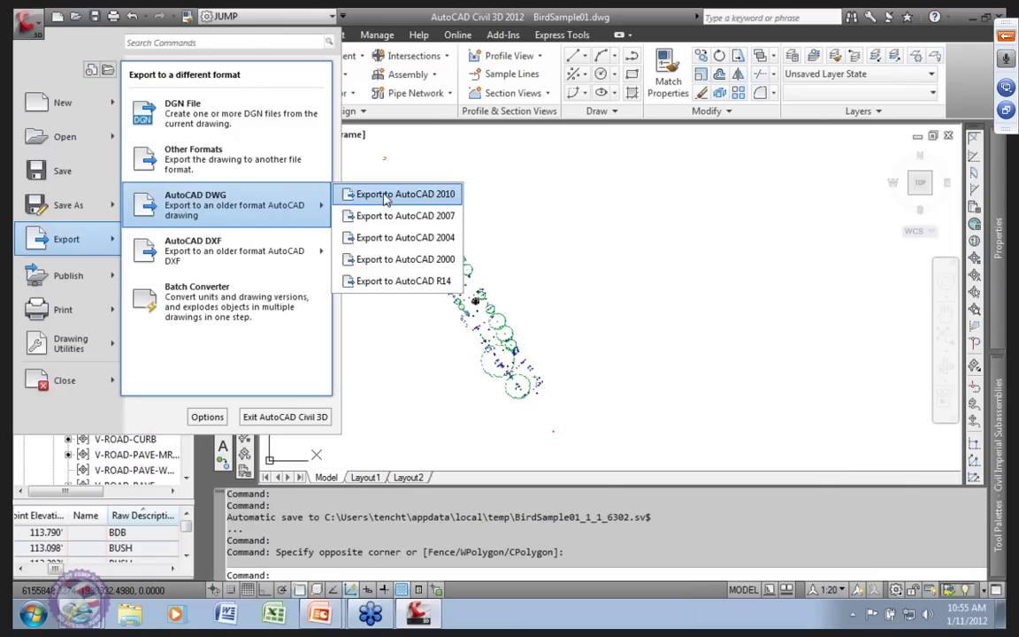
pyautogui.click(385, 196)
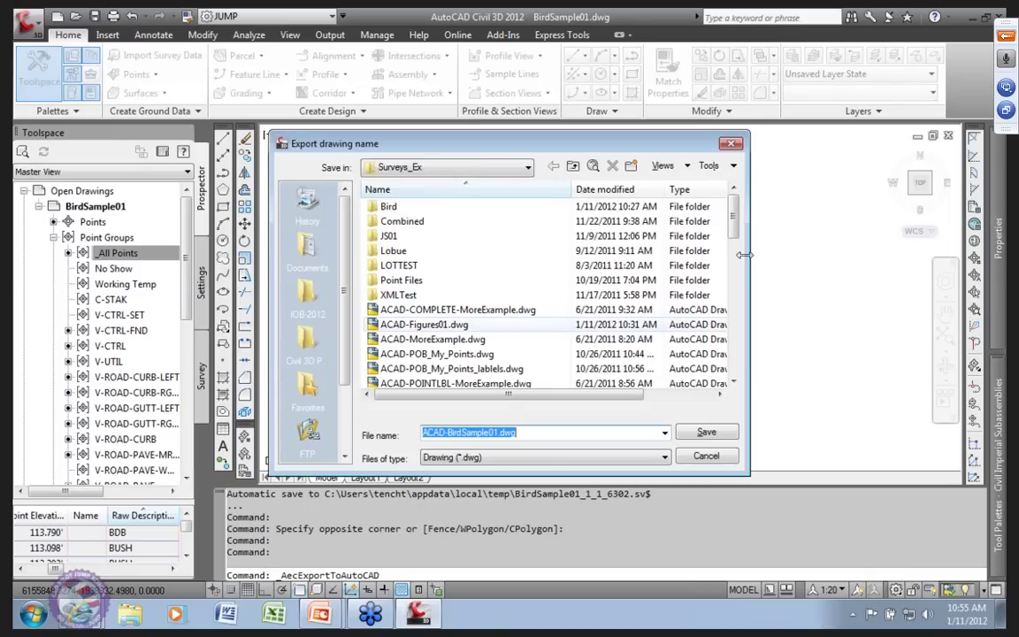
pyautogui.moveTo(732, 228); pyautogui.dragTo(732, 256)
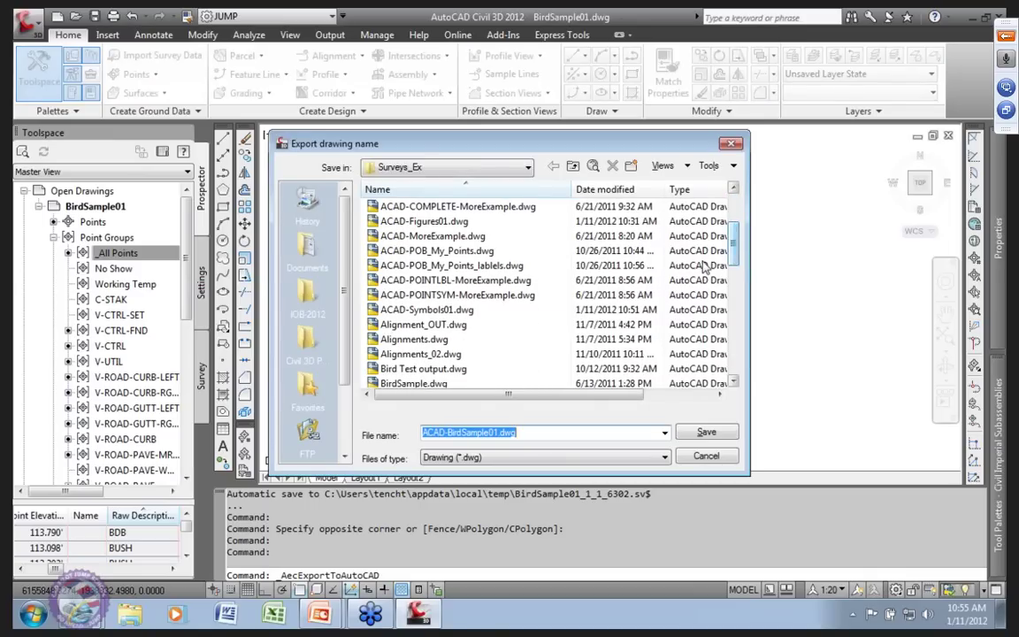
pyautogui.click(433, 311)
pyautogui.click(705, 431)
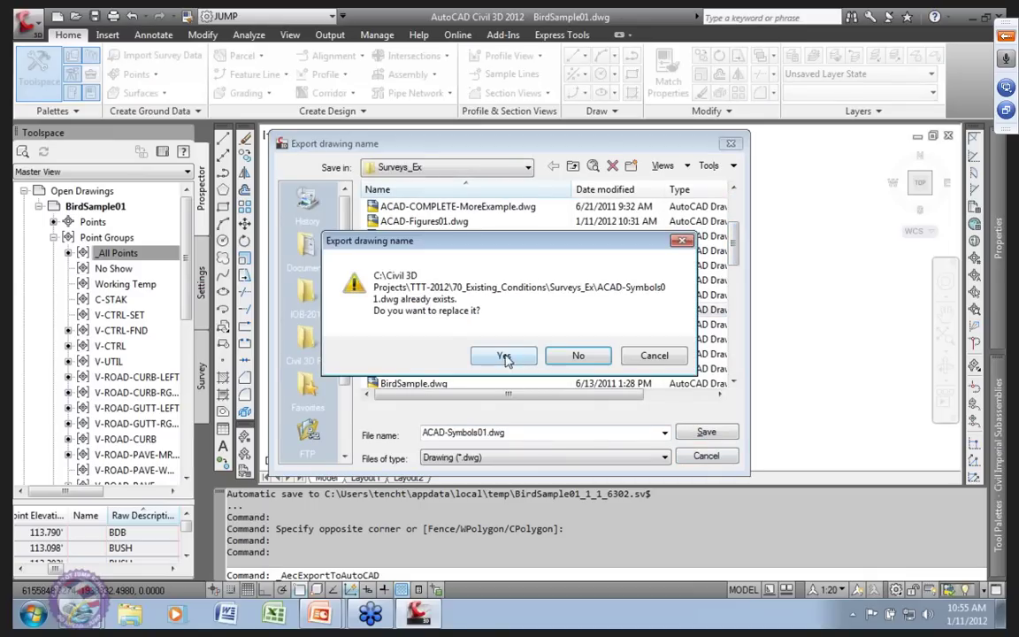
pyautogui.click(503, 356)
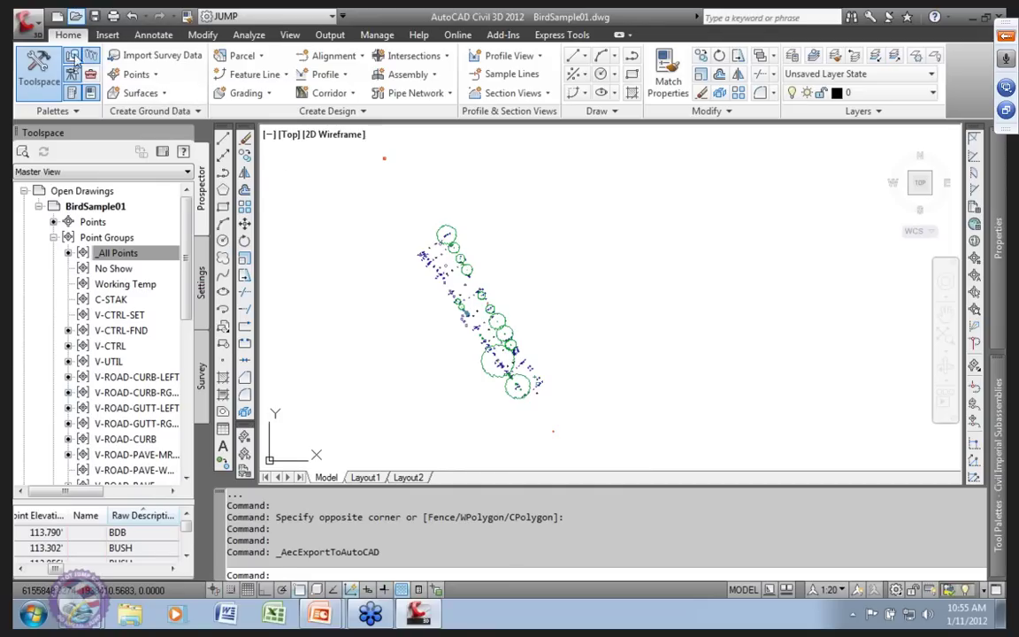
# - Open the exported drawing ACAD-Symbols01.dwg from the Surveys_Ex folder
pyautogui.click(76, 16)
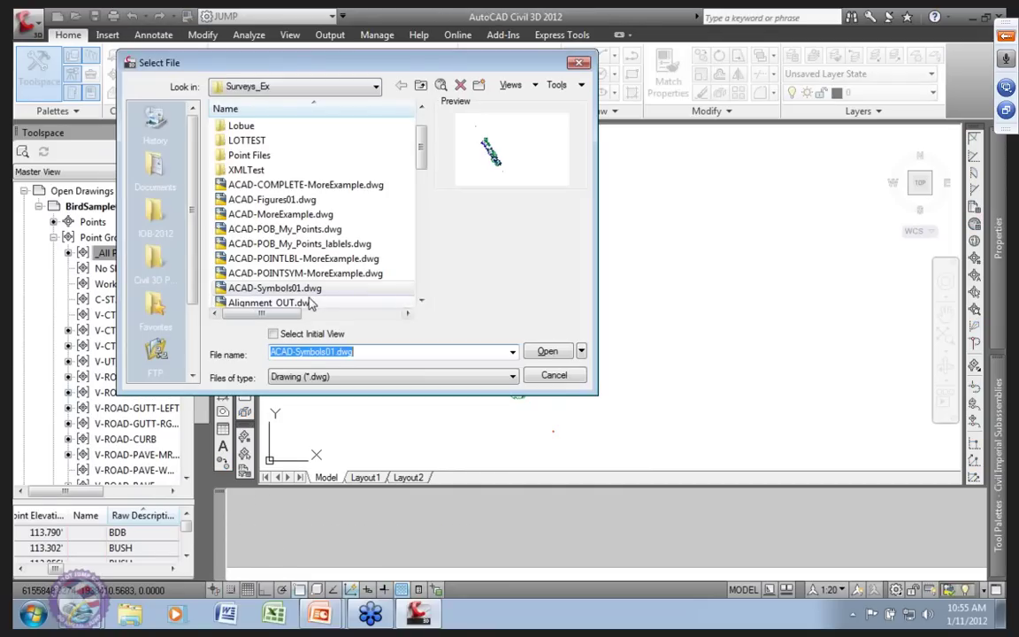
pyautogui.click(547, 351)
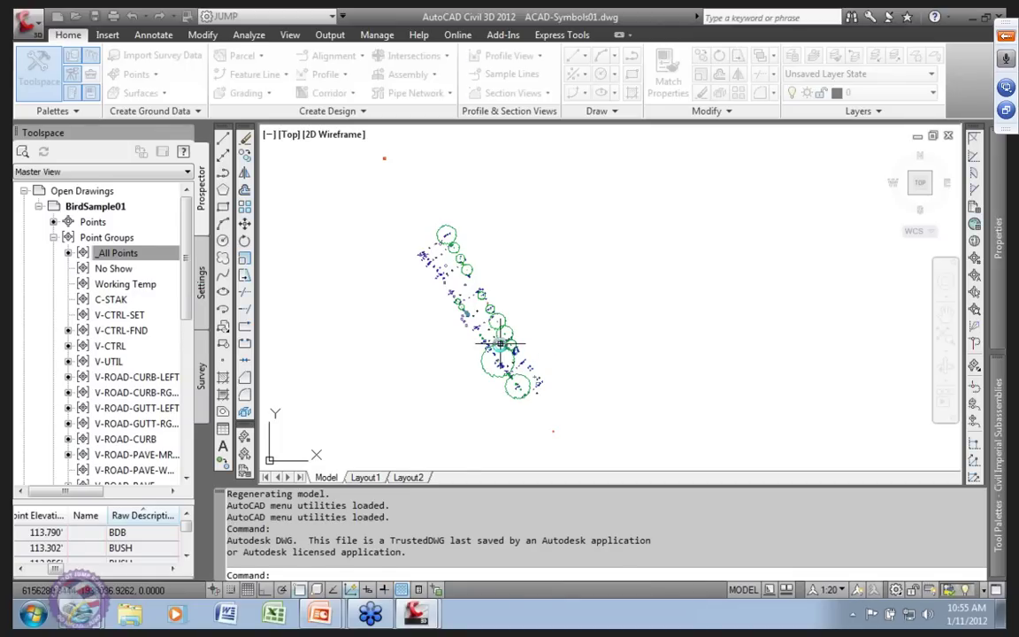
# - Inspect the properties of a black cross marker and of the nearby circular utility symbol in the exported drawing
pyautogui.scroll(8, 421, 299)
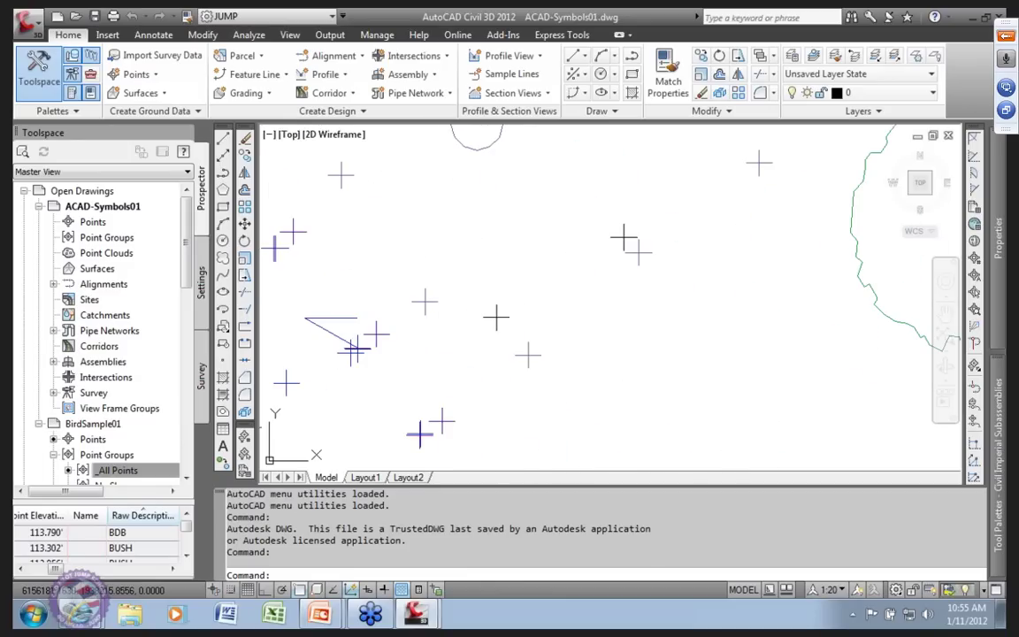
pyautogui.click(496, 317)
pyautogui.moveTo(997, 251)
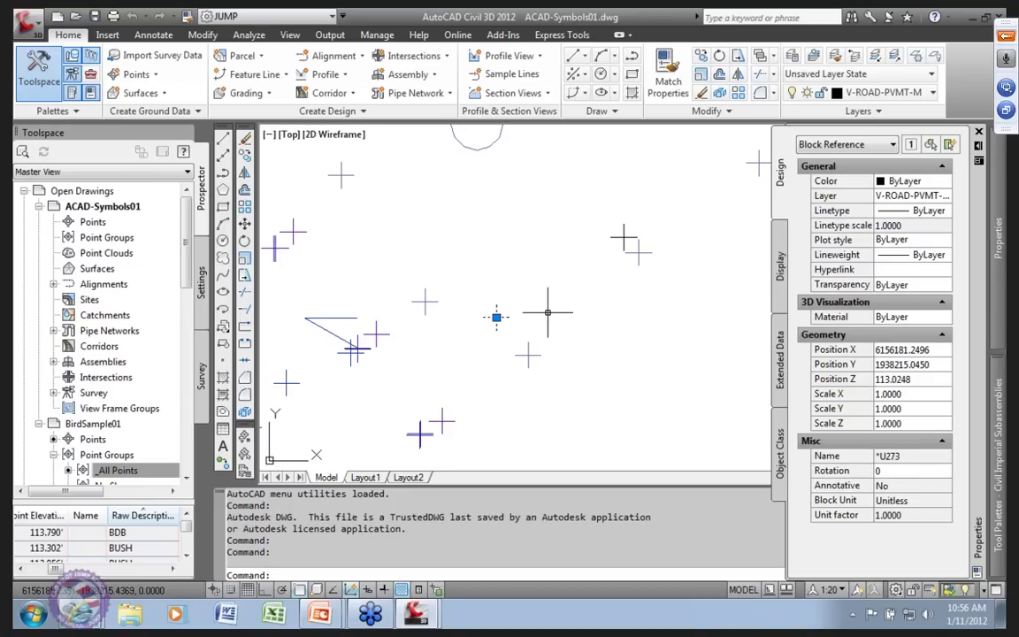
pyautogui.moveTo(527, 257); pyautogui.dragTo(553, 296, button='middle')
pyautogui.click(520, 184)
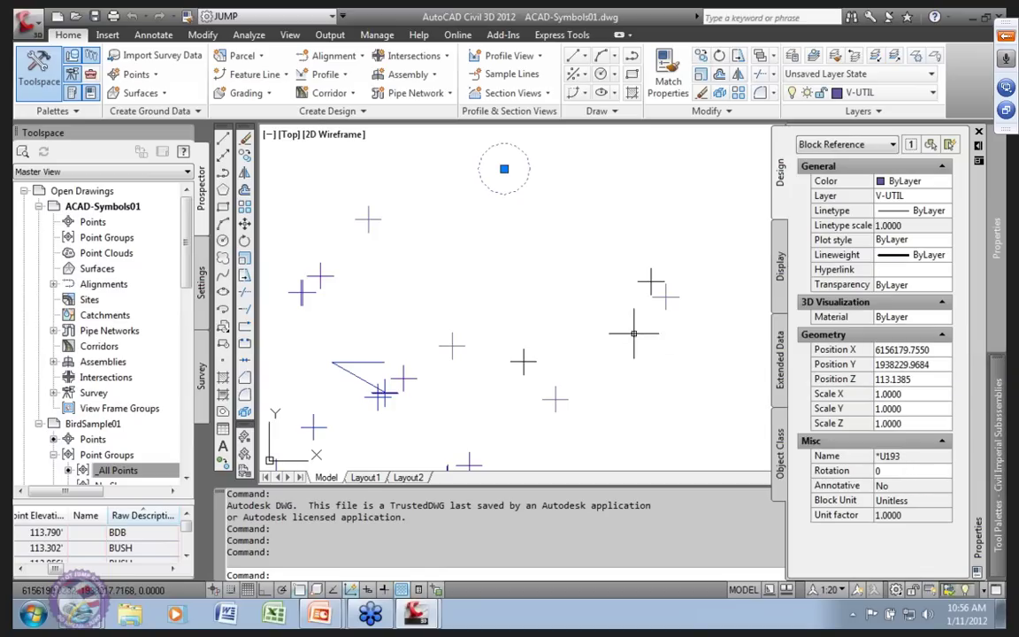
# - Examine the exported markers and tree symbols along the survey strip, both as an overview and close up
pyautogui.scroll(-3, 633, 284)
pyautogui.scroll(-5, 501, 318)
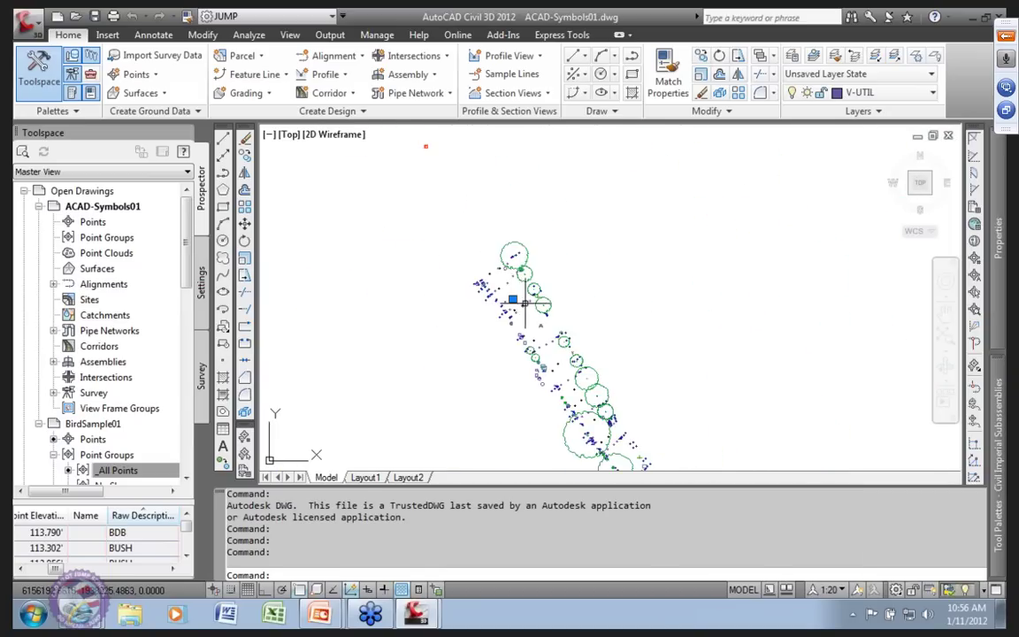
pyautogui.moveTo(441, 275); pyautogui.dragTo(489, 284, button='middle')
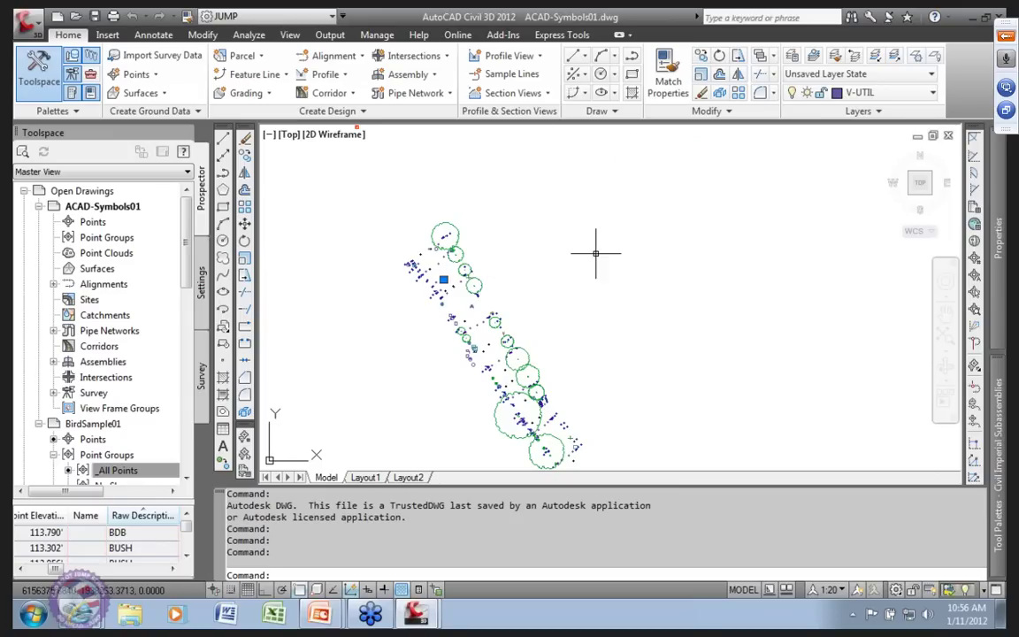
pyautogui.moveTo(1005, 230)
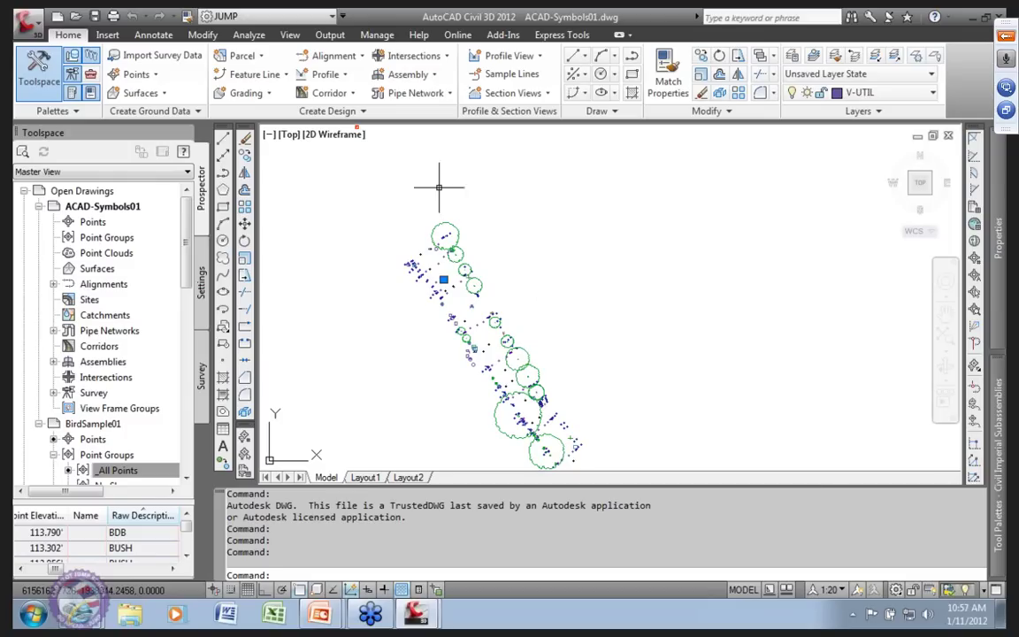
pyautogui.moveTo(440, 284); pyautogui.dragTo(441, 282, button='middle')
pyautogui.scroll(6, 442, 282)
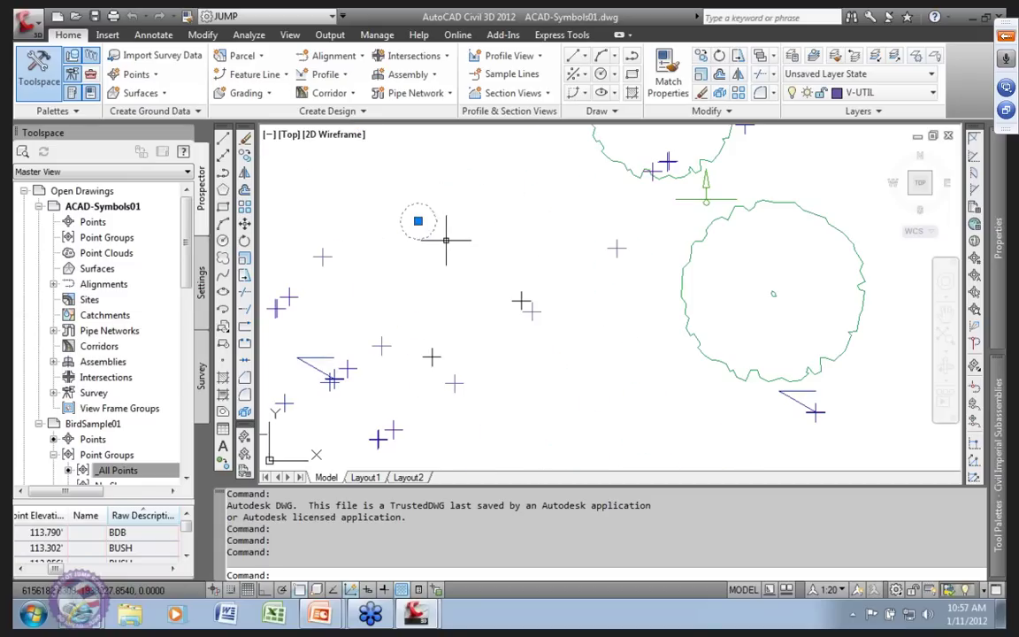
pyautogui.scroll(-8, 444, 239)
pyautogui.scroll(-4, 493, 266)
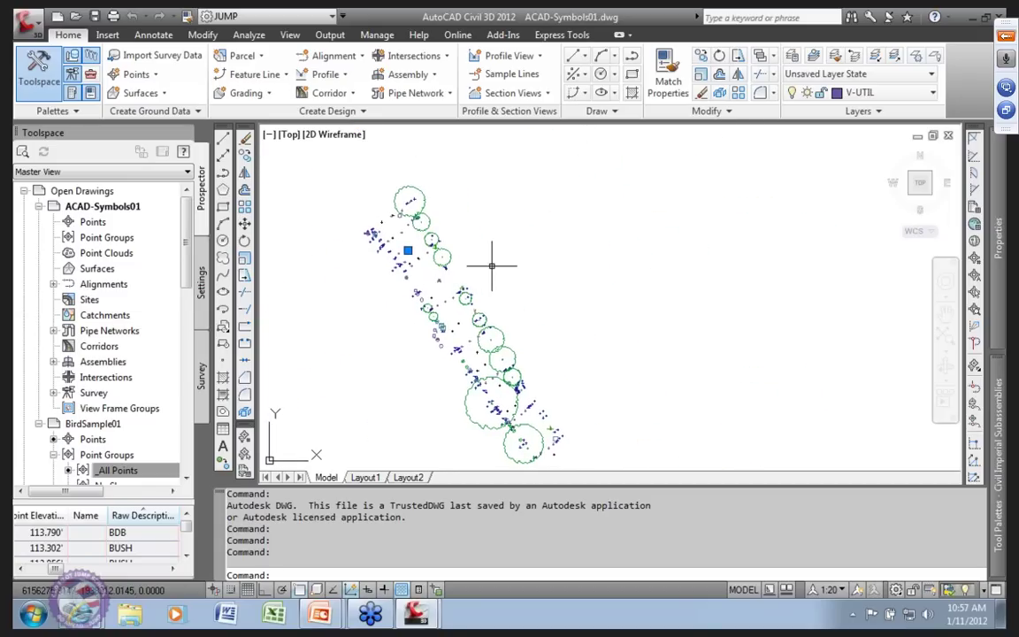
# - Select all block references in the entire drawing with Quick Select, using the Select All operator, and explode them
pyautogui.moveTo(491, 266); pyautogui.dragTo(499, 253)
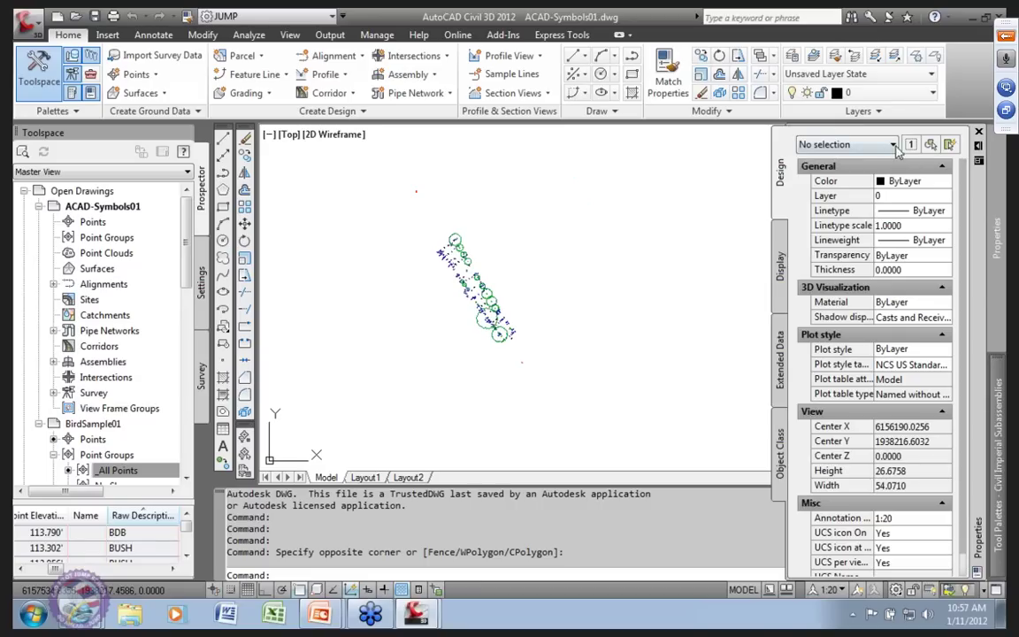
pyautogui.click(949, 144)
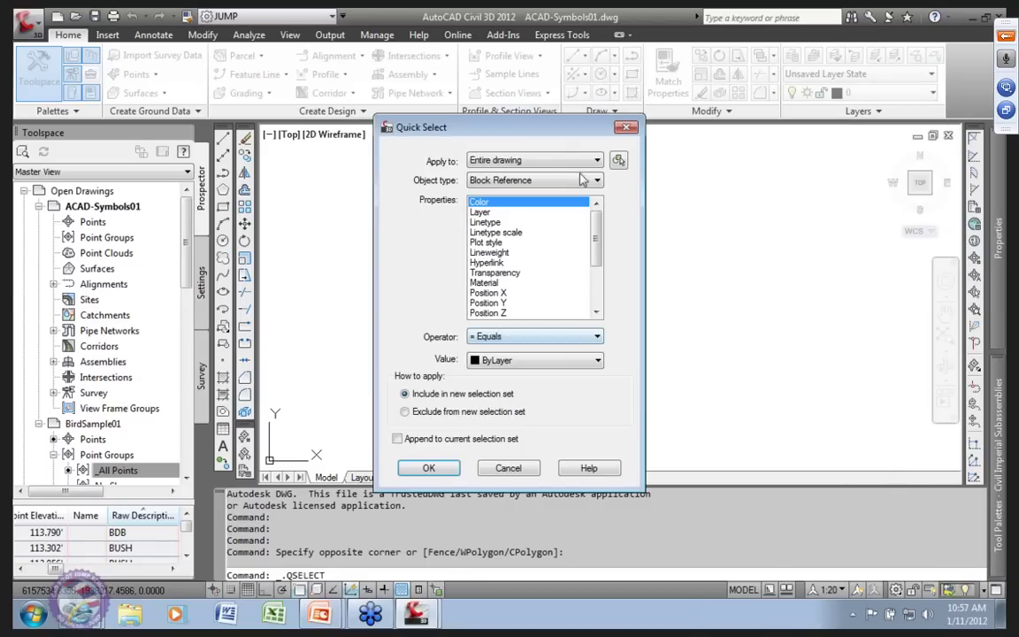
pyautogui.click(595, 336)
pyautogui.click(495, 393)
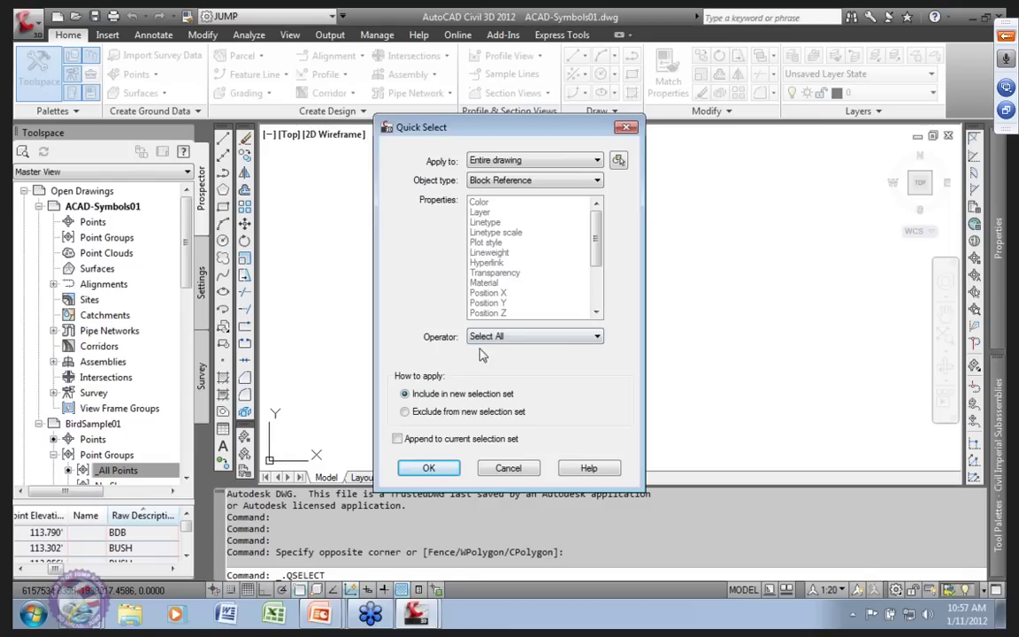
pyautogui.click(429, 467)
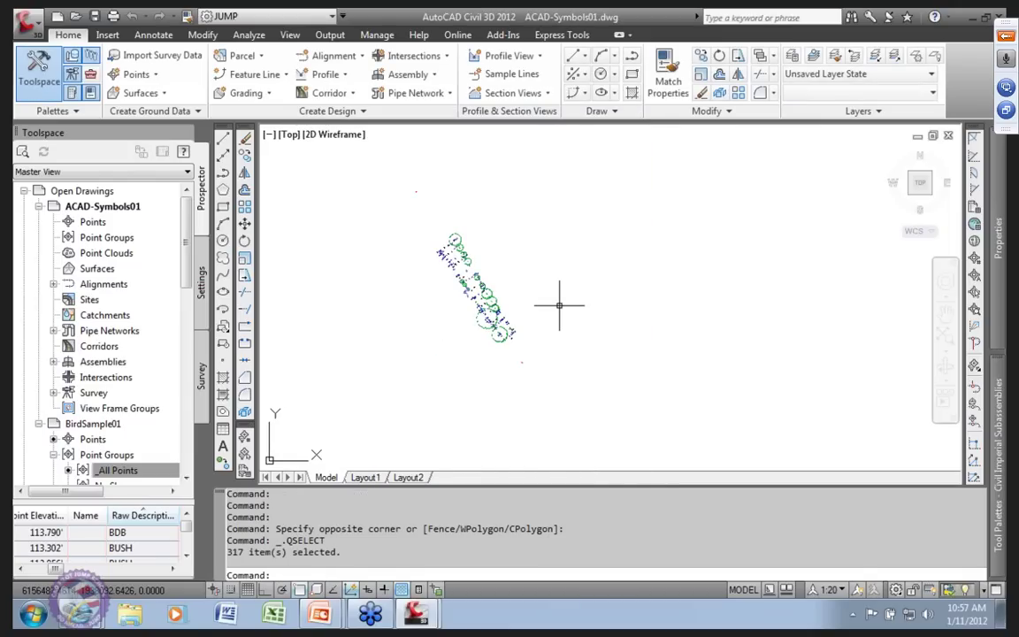
pyautogui.write('e')
pyautogui.press('Return')
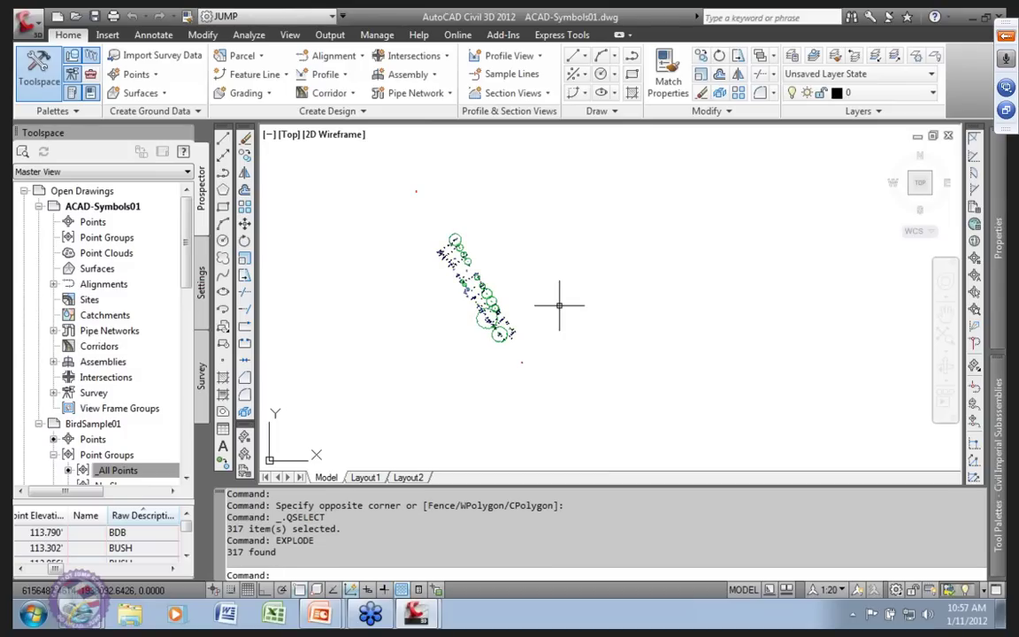
# - Check the horizontal and vertical lines of the exploded cross marker near the large tree's lower edge by selecting them individually
pyautogui.scroll(4, 437, 327)
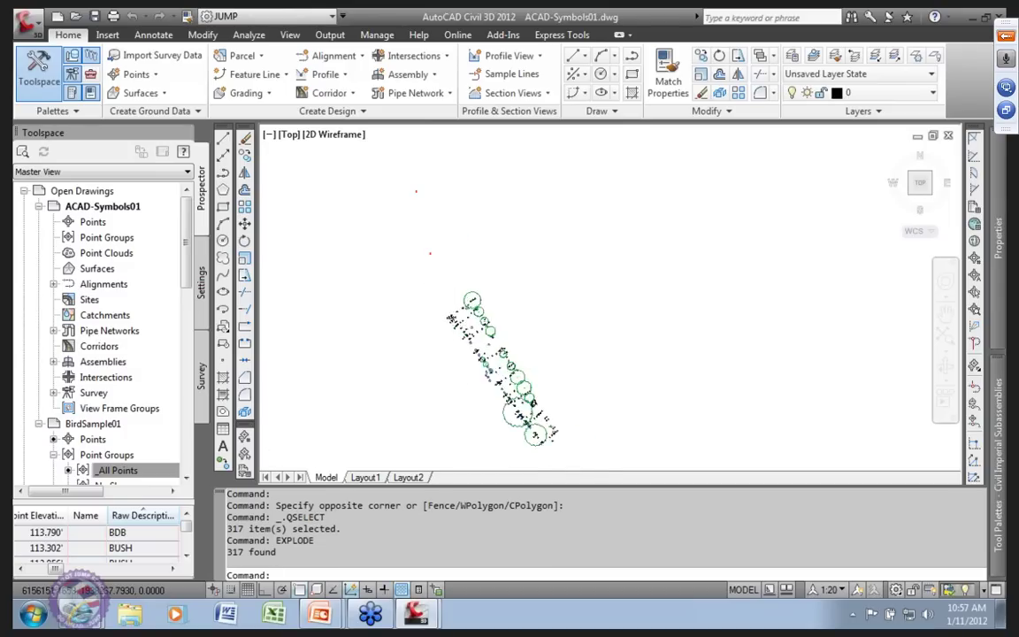
pyautogui.scroll(8, 435, 340)
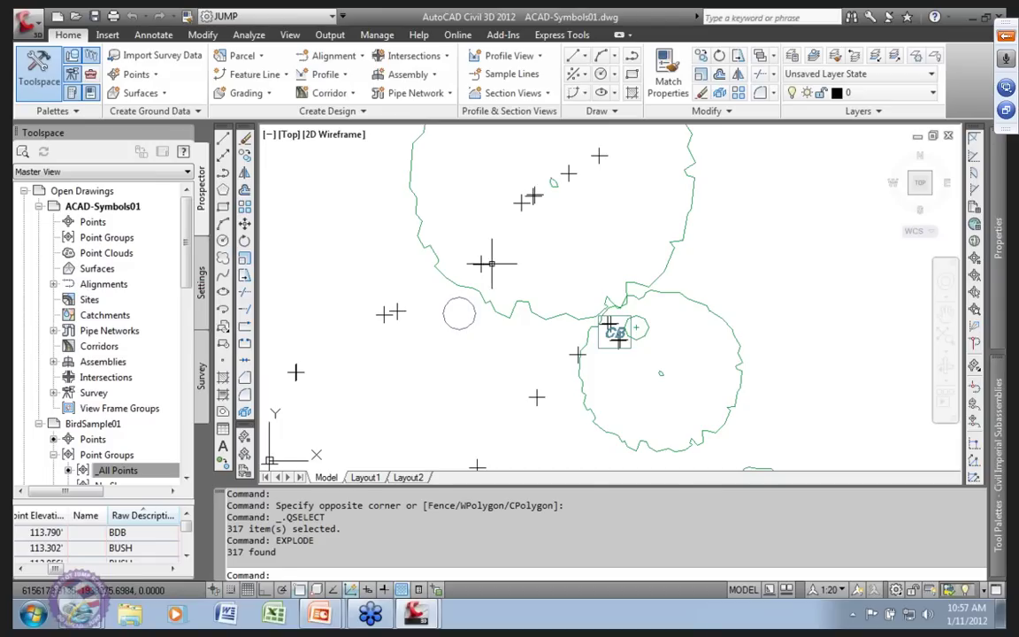
pyautogui.click(480, 263)
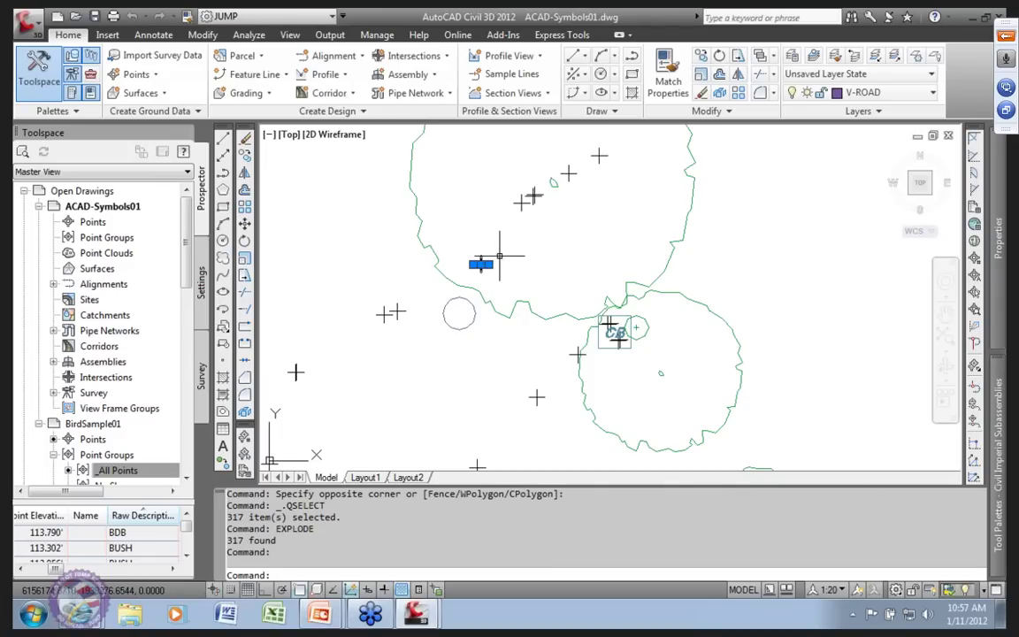
pyautogui.click(481, 264)
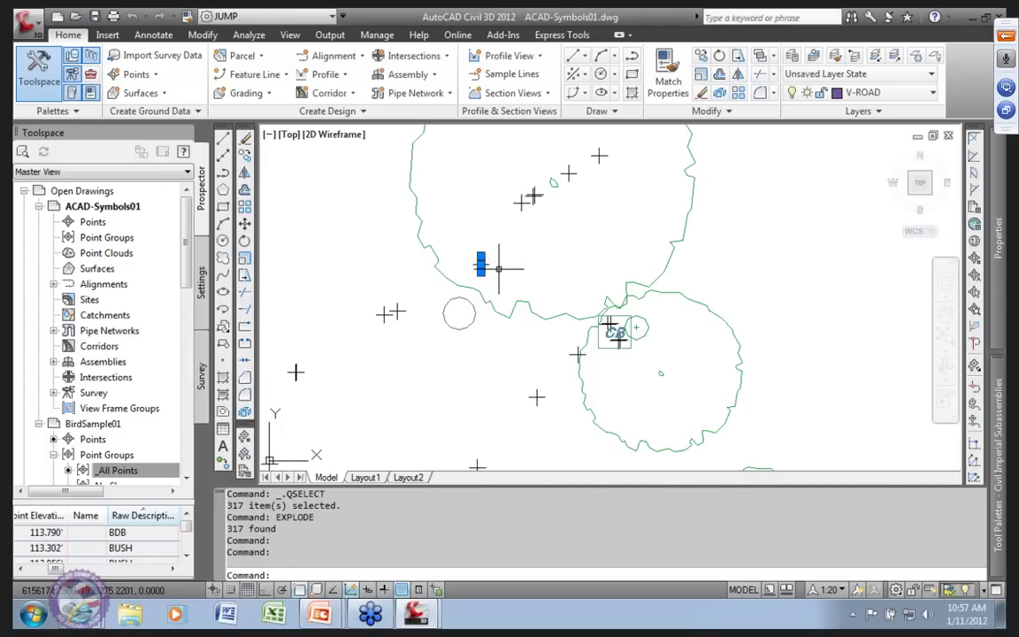
pyautogui.click(481, 264)
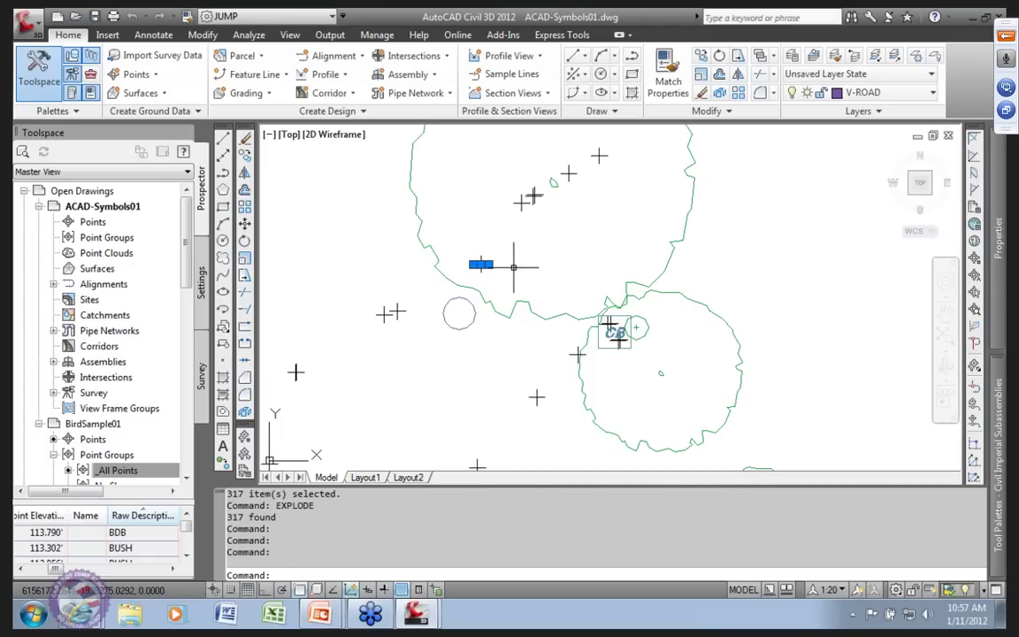
pyautogui.click(482, 260)
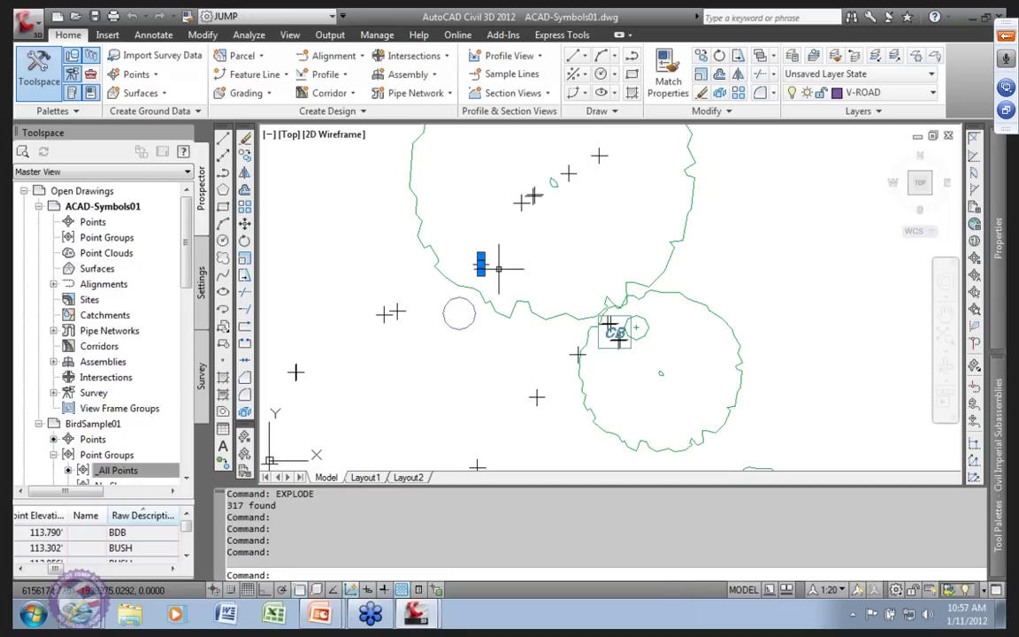
pyautogui.click(481, 264)
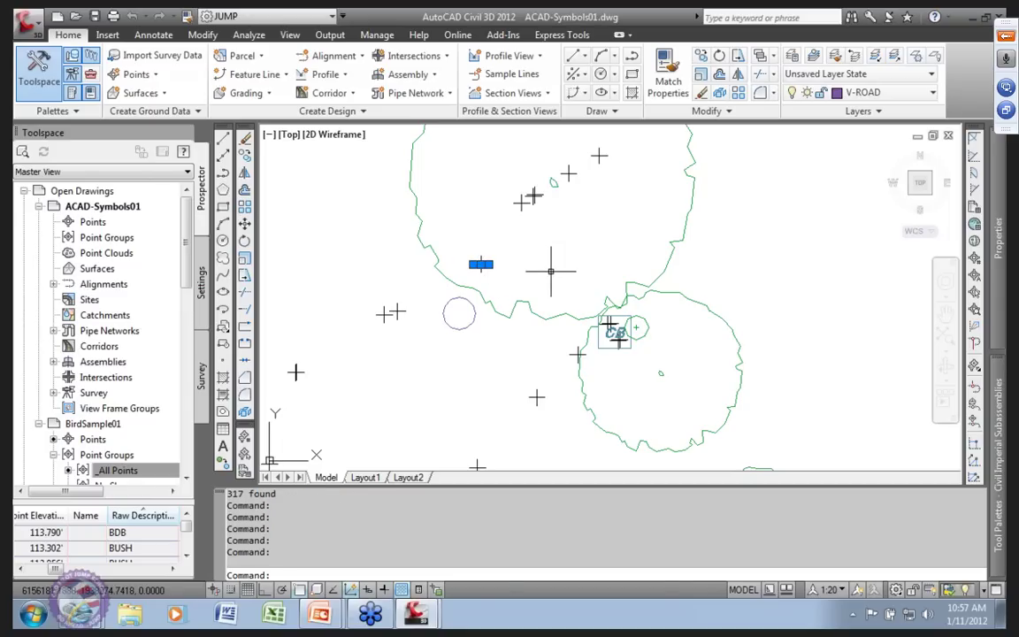
pyautogui.click(481, 263)
# - Inspect the block properties of the large tree symbol and of the circular manhole symbol after exploding
pyautogui.click(492, 248)
pyautogui.click(526, 301)
pyautogui.click(526, 301)
pyautogui.moveTo(1000, 266)
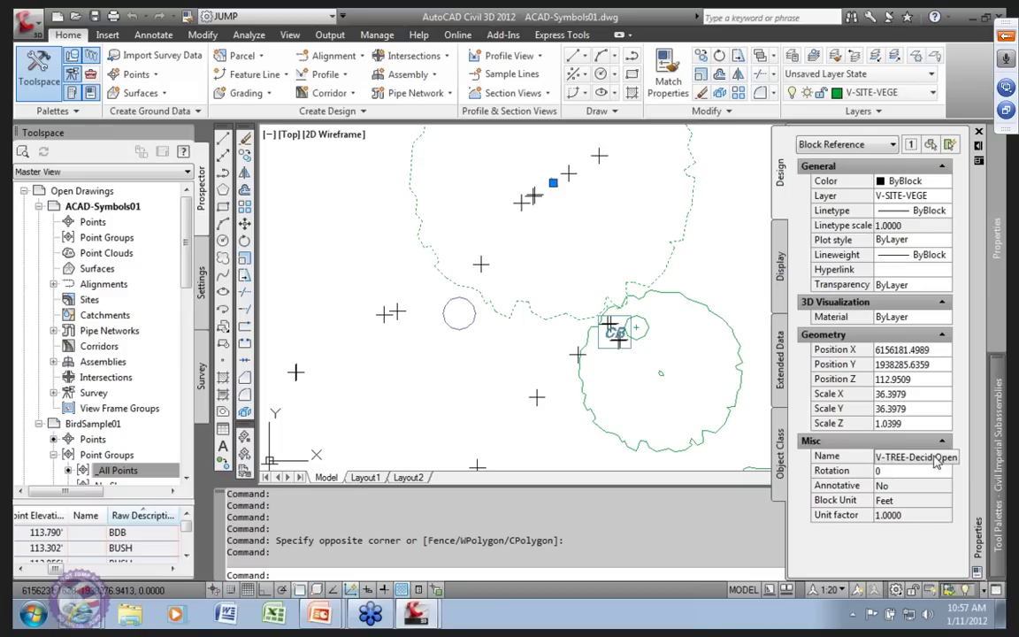
pyautogui.click(458, 313)
pyautogui.moveTo(996, 336)
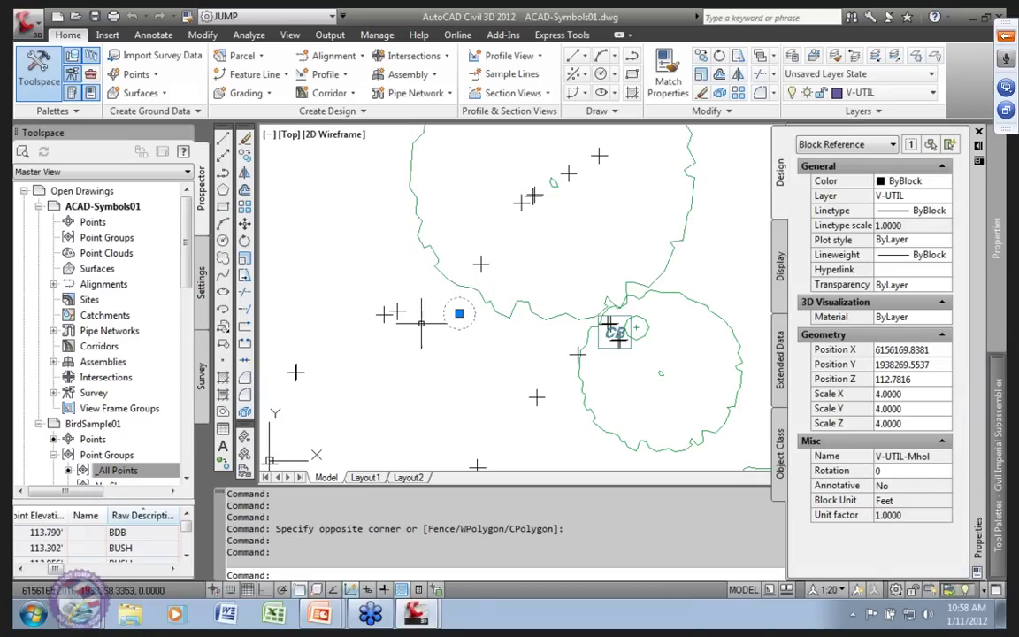
# - Save the exploded ACAD-Symbols01 drawing
pyautogui.moveTo(427, 319); pyautogui.dragTo(468, 312, button='middle')
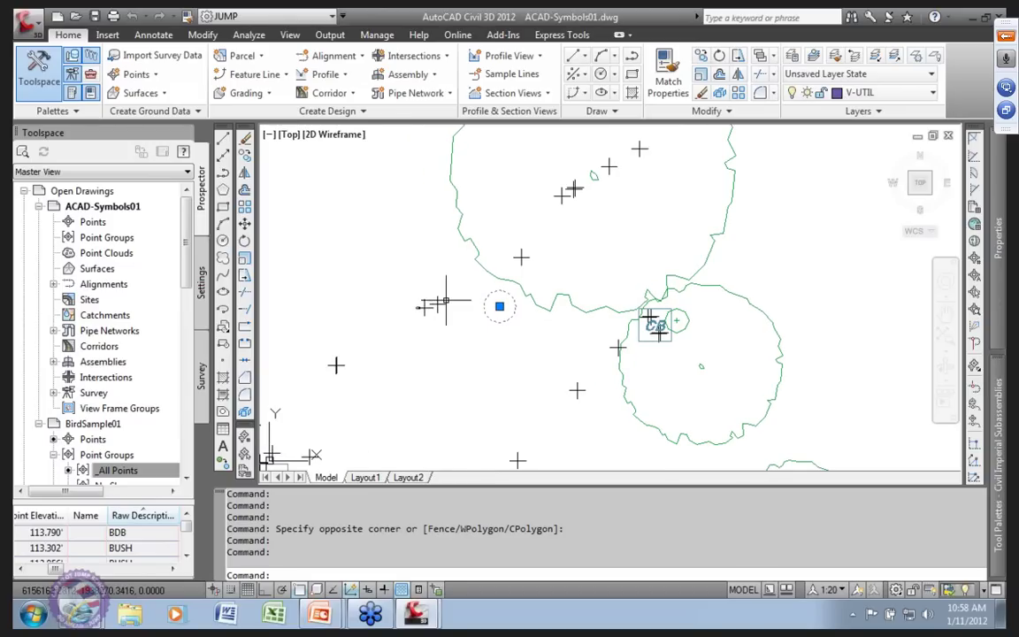
pyautogui.scroll(-6, 370, 237)
pyautogui.scroll(-5, 371, 237)
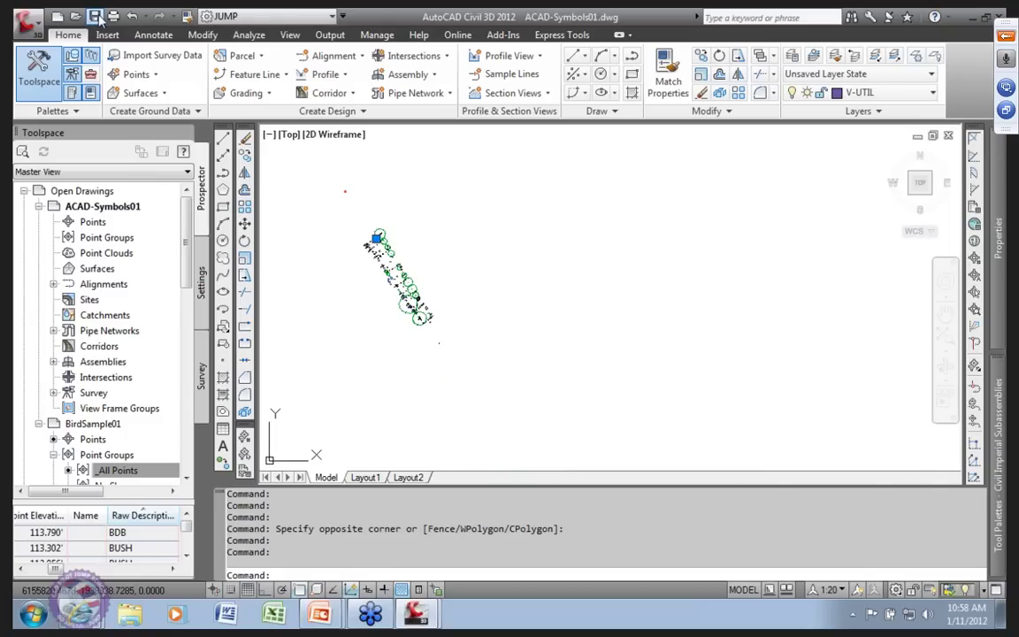
pyautogui.click(94, 16)
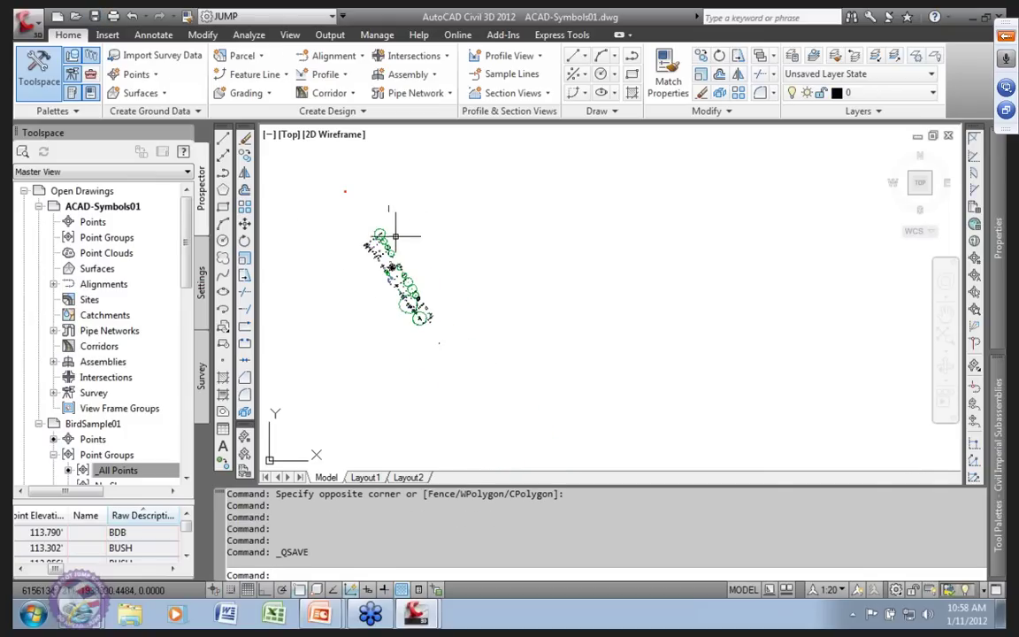
pyautogui.scroll(6, 398, 272)
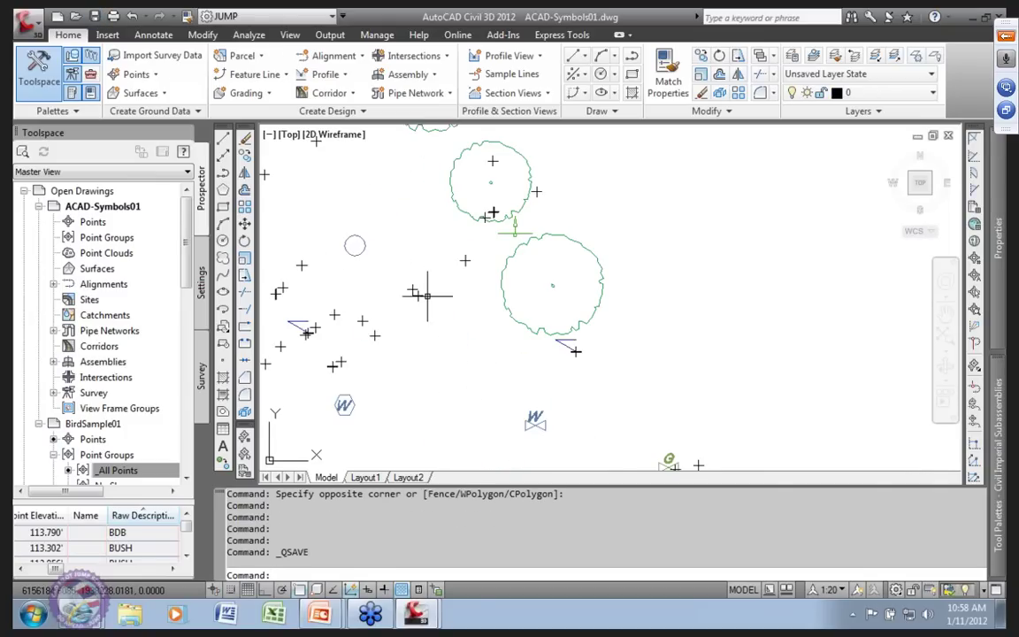
# - Check the layer and properties of the exploded cross marker's horizontal line west of the large tree
pyautogui.click(416, 292)
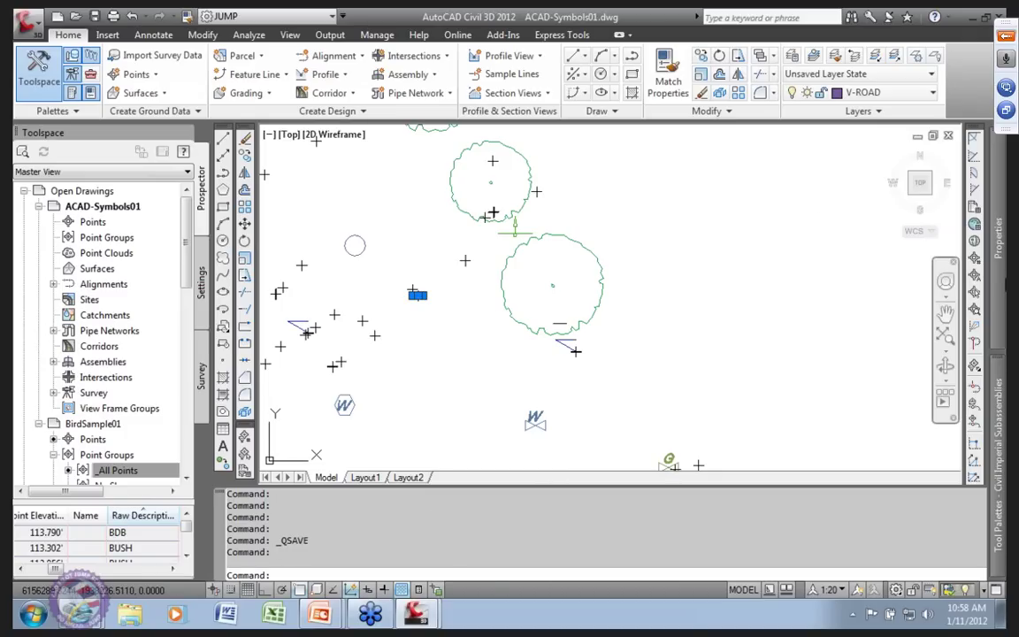
pyautogui.hotkey('ctrl', '1')
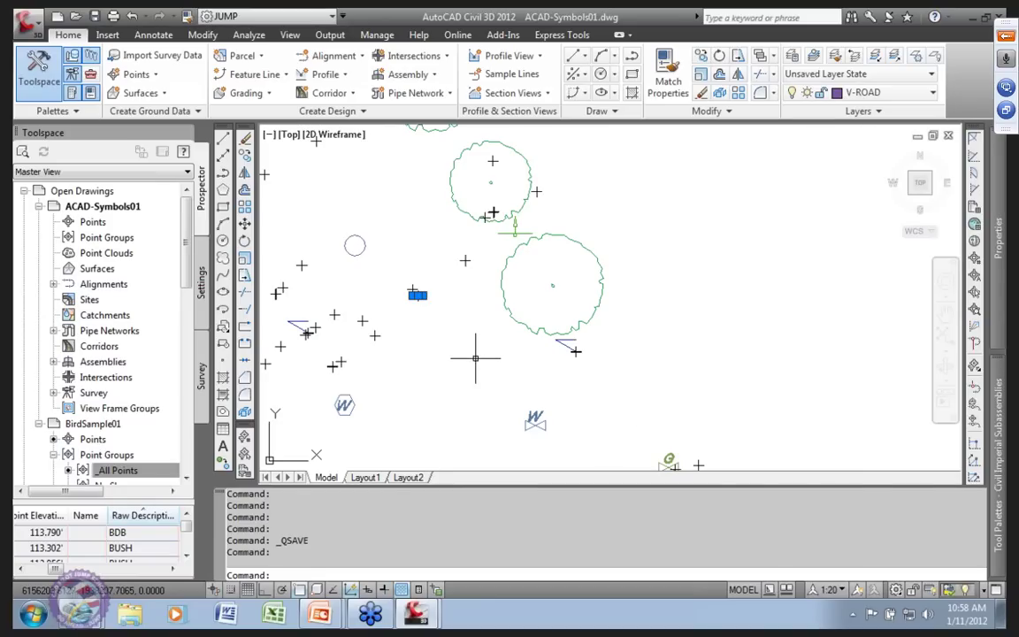
pyautogui.click(431, 294)
# - Save the ACAD-Symbols01 drawing and close it to return to BirdSample01
pyautogui.moveTo(266, 398); pyautogui.dragTo(329, 439, button='middle')
pyautogui.scroll(-10, 555, 255)
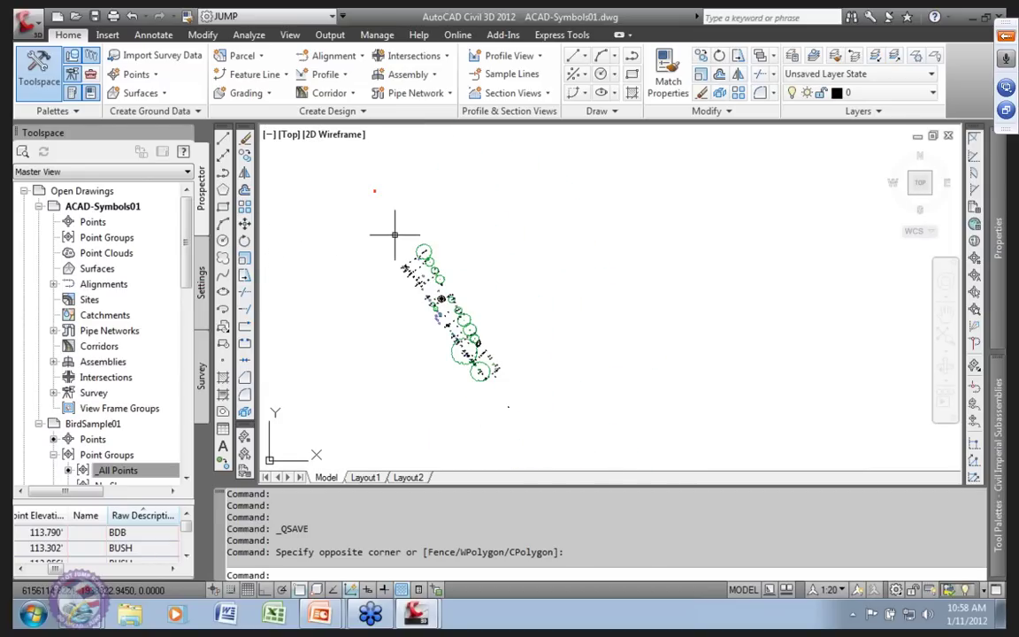
pyautogui.moveTo(409, 238); pyautogui.dragTo(394, 234, button='middle')
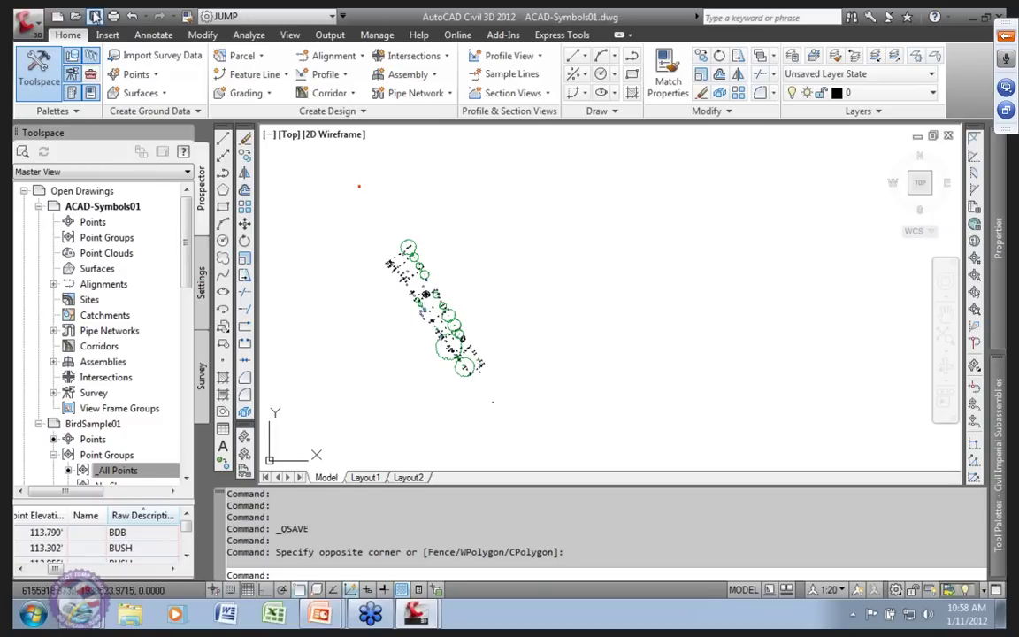
pyautogui.click(94, 16)
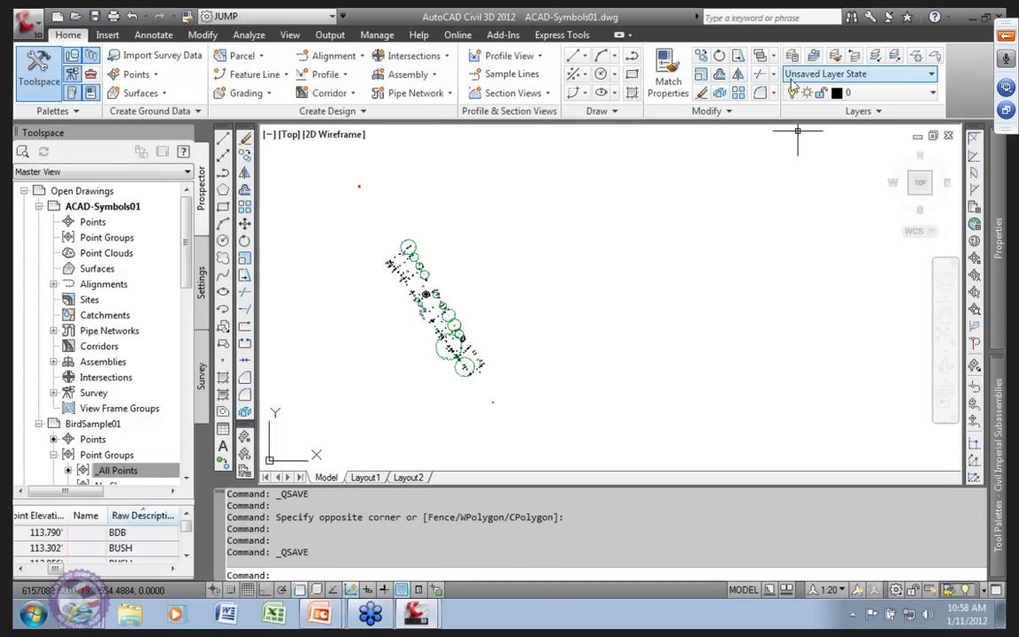
pyautogui.rightClick(128, 207)
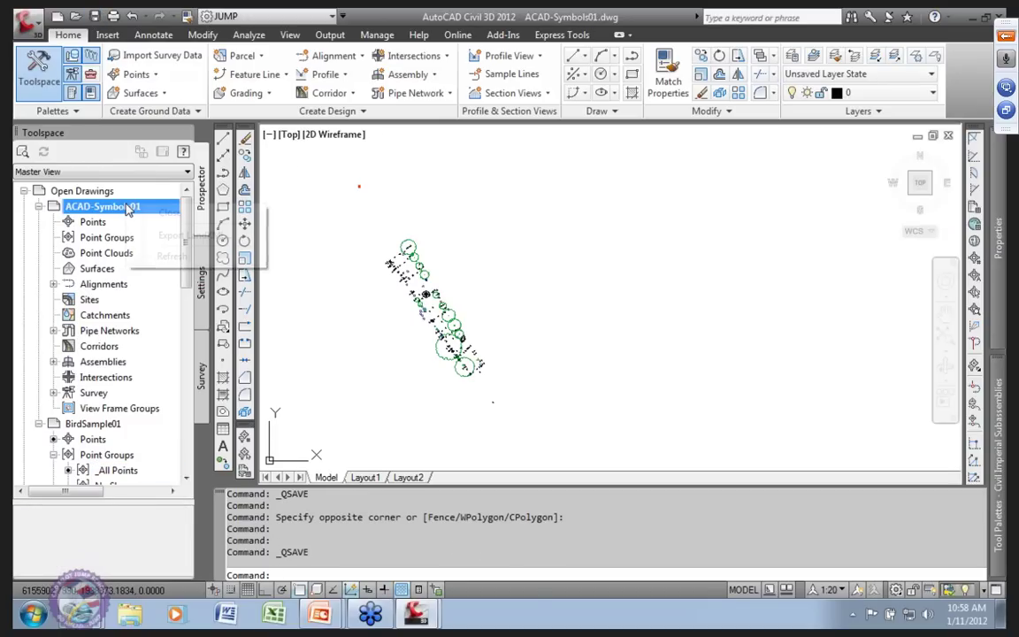
pyautogui.click(177, 211)
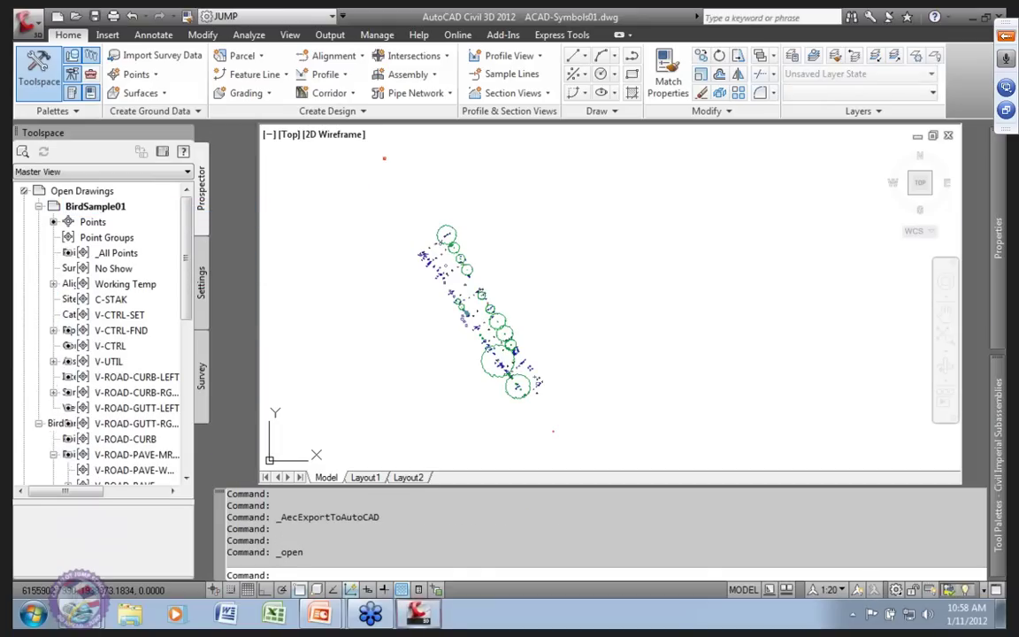
# - Open the _All Points group's properties in BirdSample01 and its V-PONT-CROS - JS point style for editing
pyautogui.scroll(8, 452, 266)
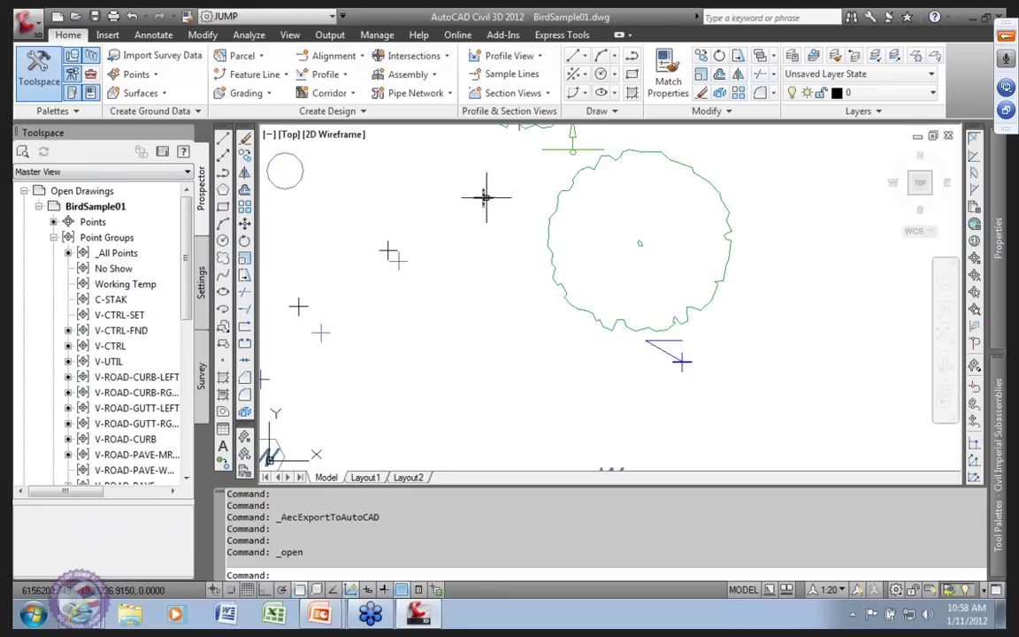
pyautogui.click(121, 254)
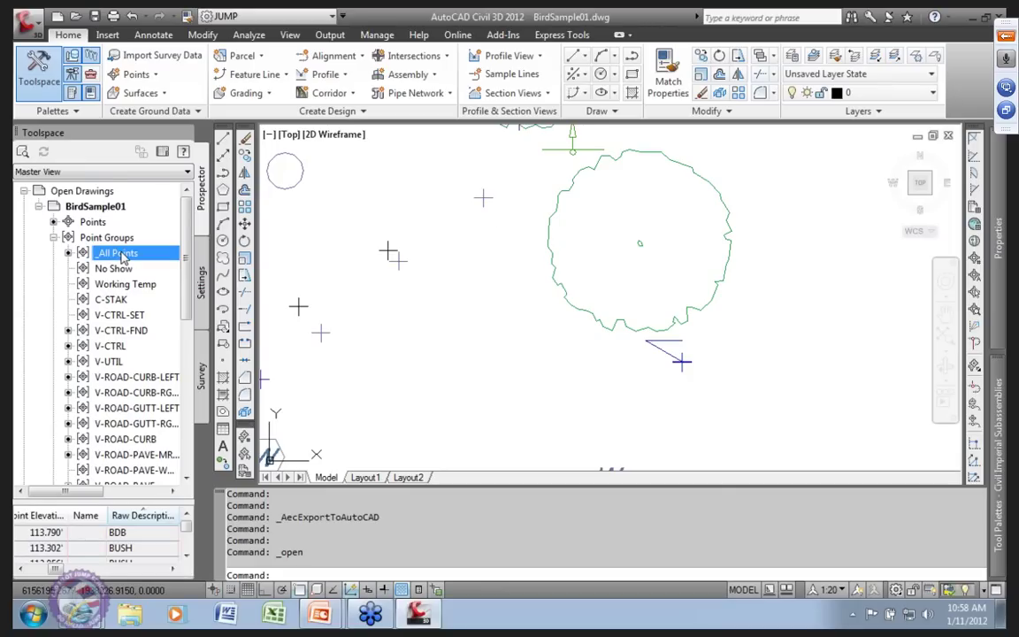
pyautogui.rightClick(141, 253)
pyautogui.click(176, 261)
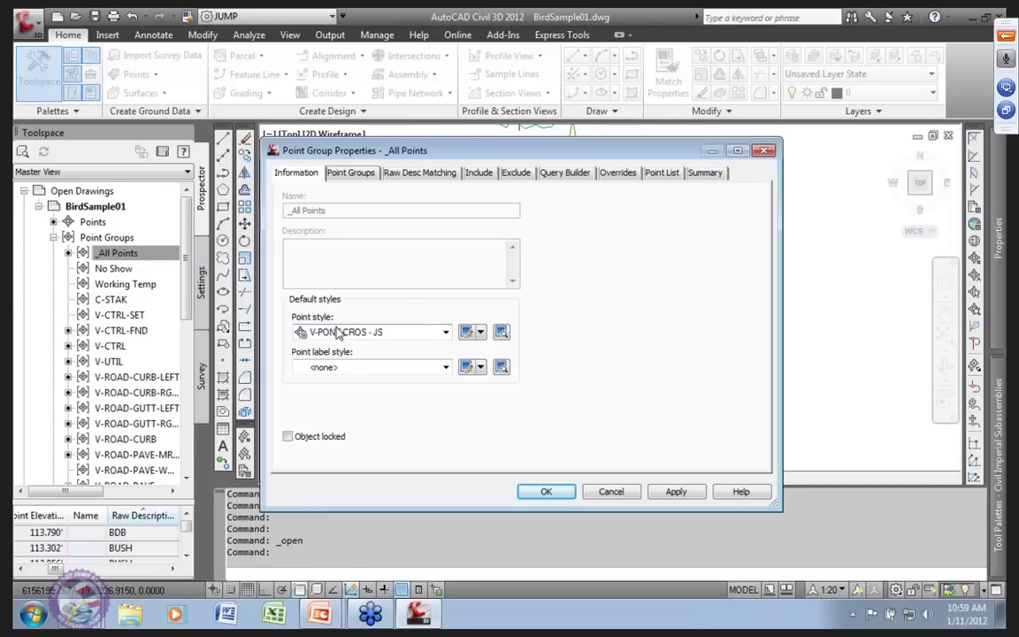
pyautogui.click(481, 333)
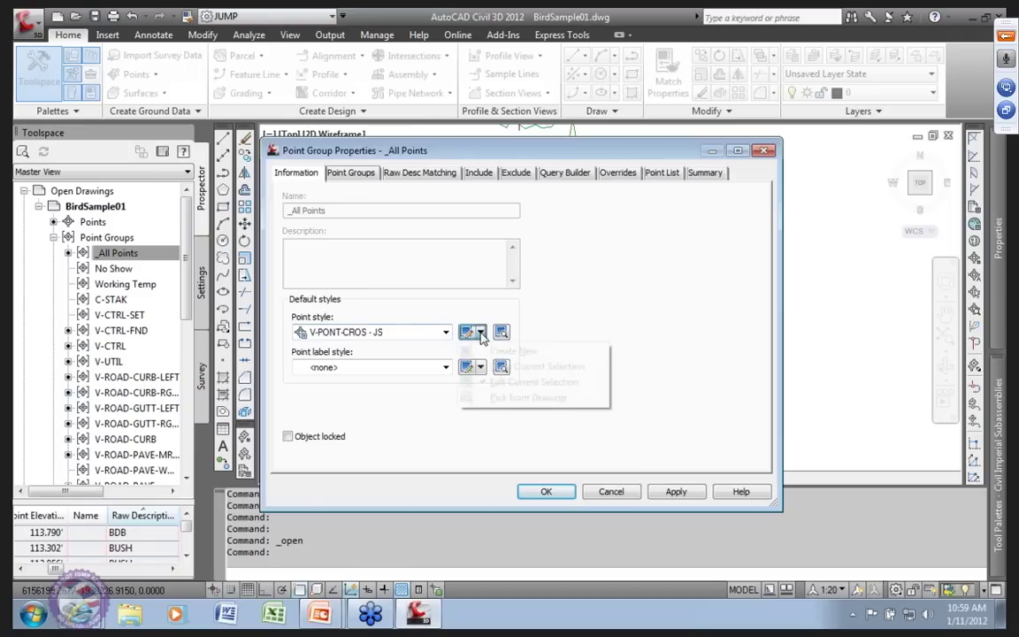
pyautogui.click(526, 382)
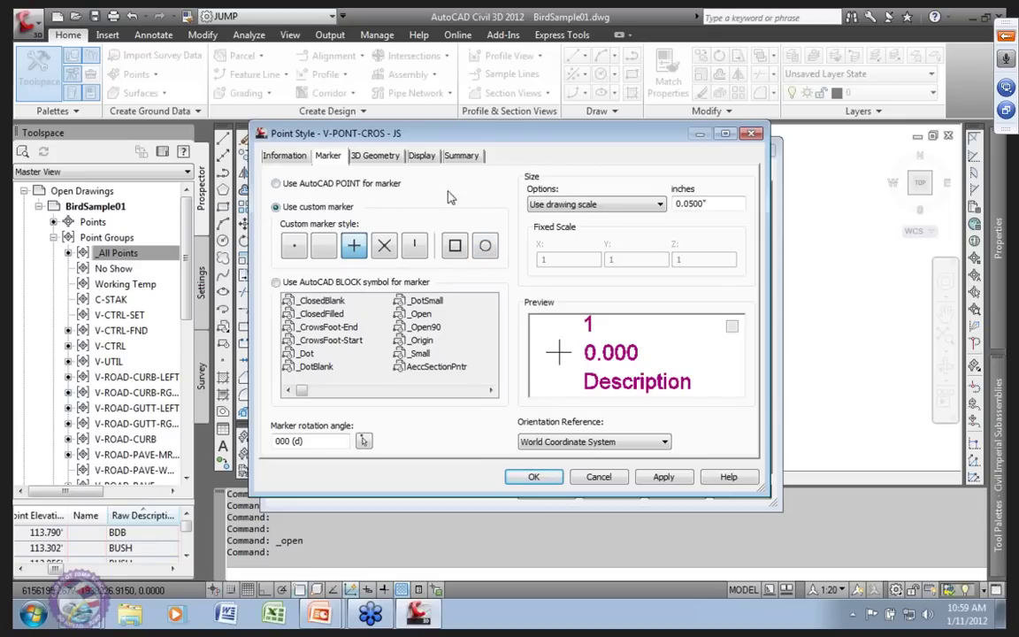
# - Examine the point style's marker properties in its summary and its marker definition settings
pyautogui.click(463, 155)
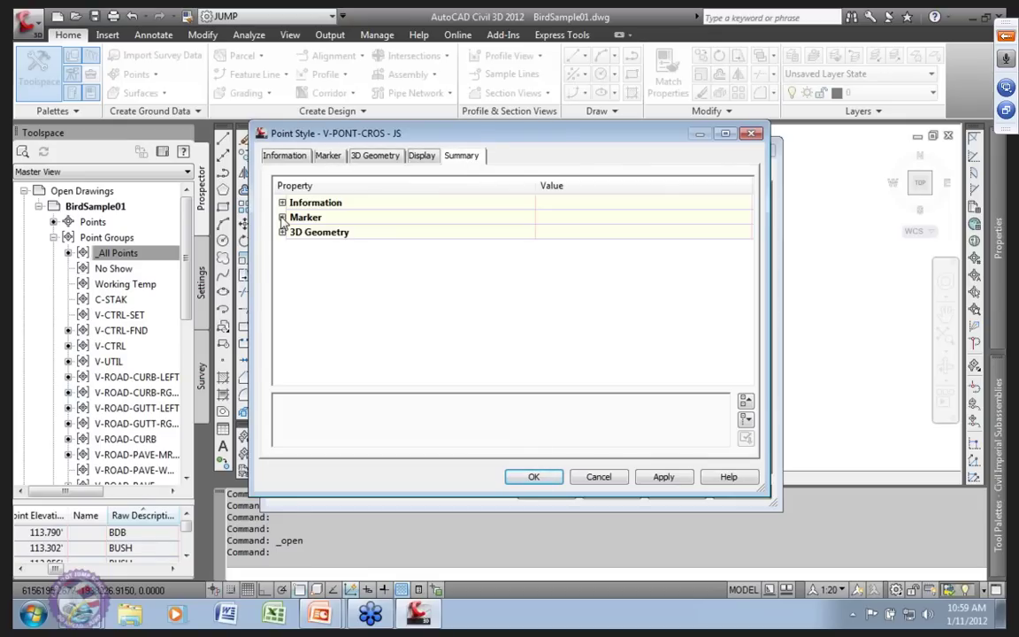
pyautogui.click(281, 217)
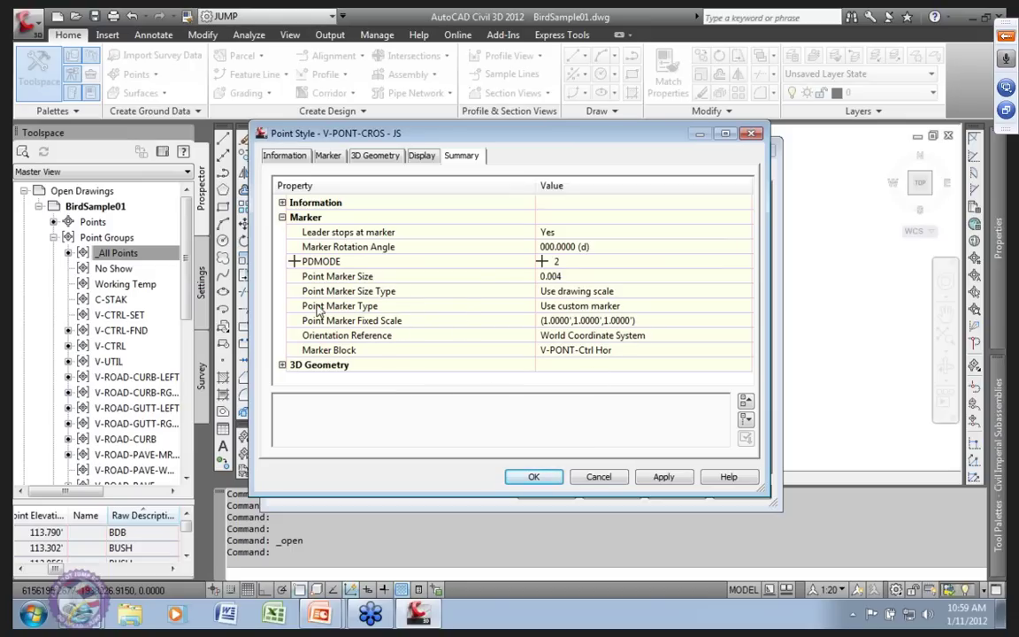
pyautogui.click(327, 156)
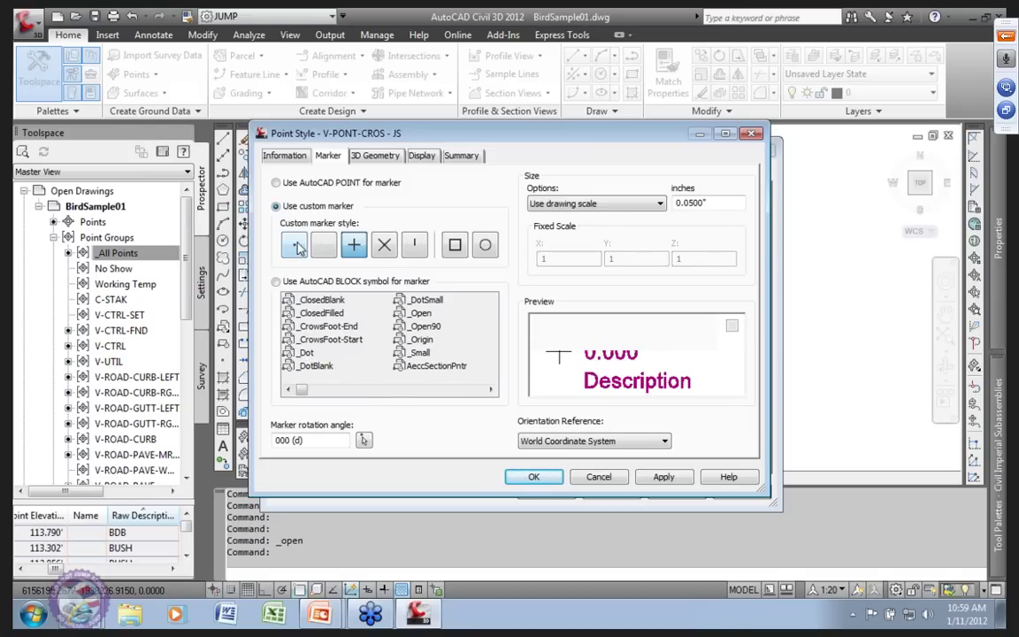
# - Try an AutoCAD block symbol as the point style's marker, switch back to the custom marker, and discard the style and group edits
pyautogui.click(275, 282)
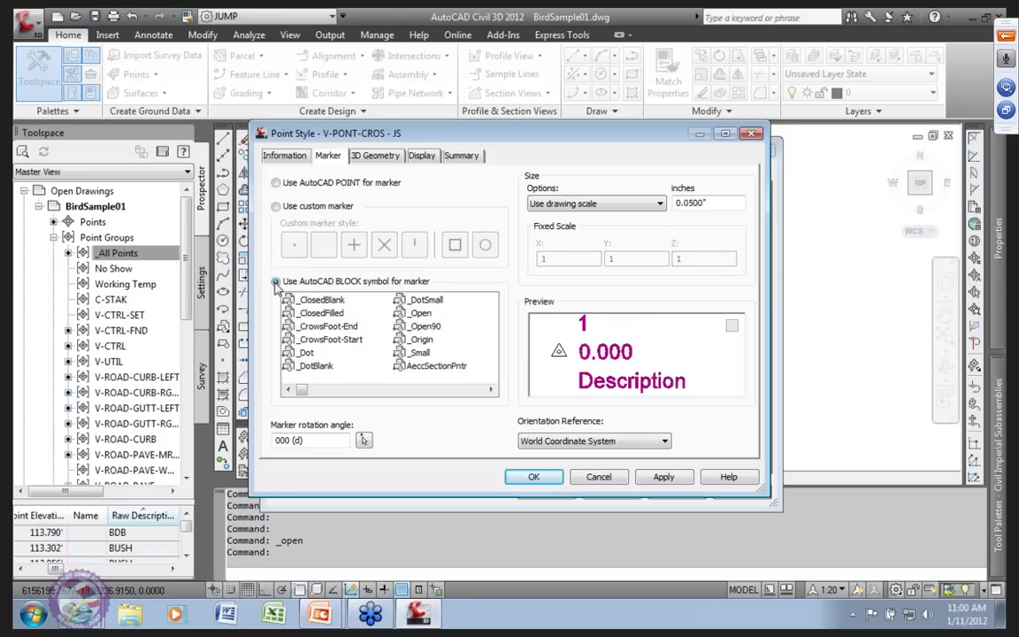
pyautogui.moveTo(301, 390)
pyautogui.mouseDown()
pyautogui.moveTo(353, 395)
pyautogui.moveTo(293, 395)
pyautogui.mouseUp()
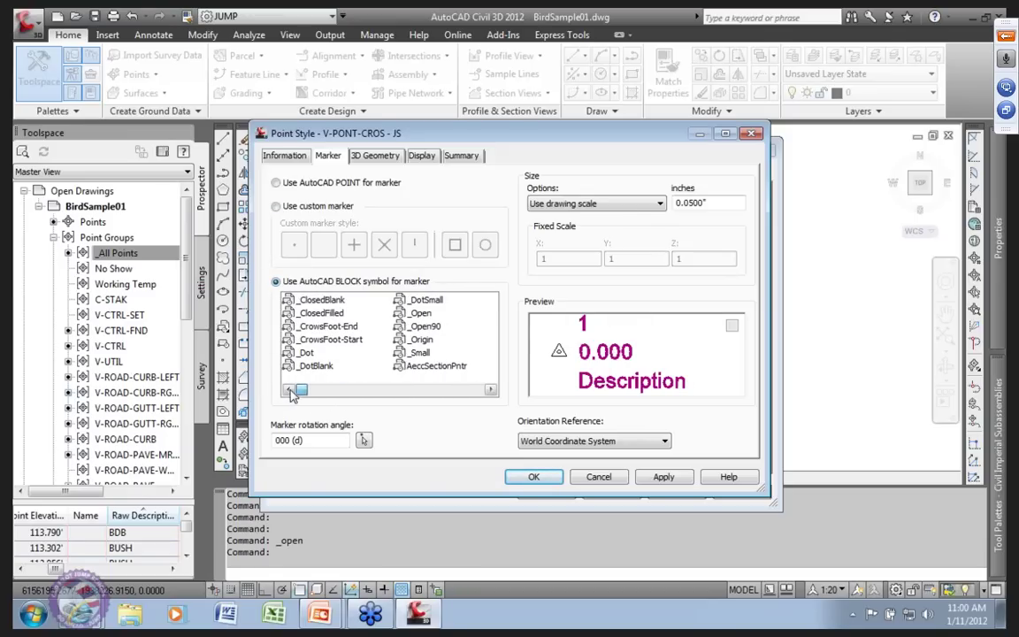
pyautogui.click(276, 206)
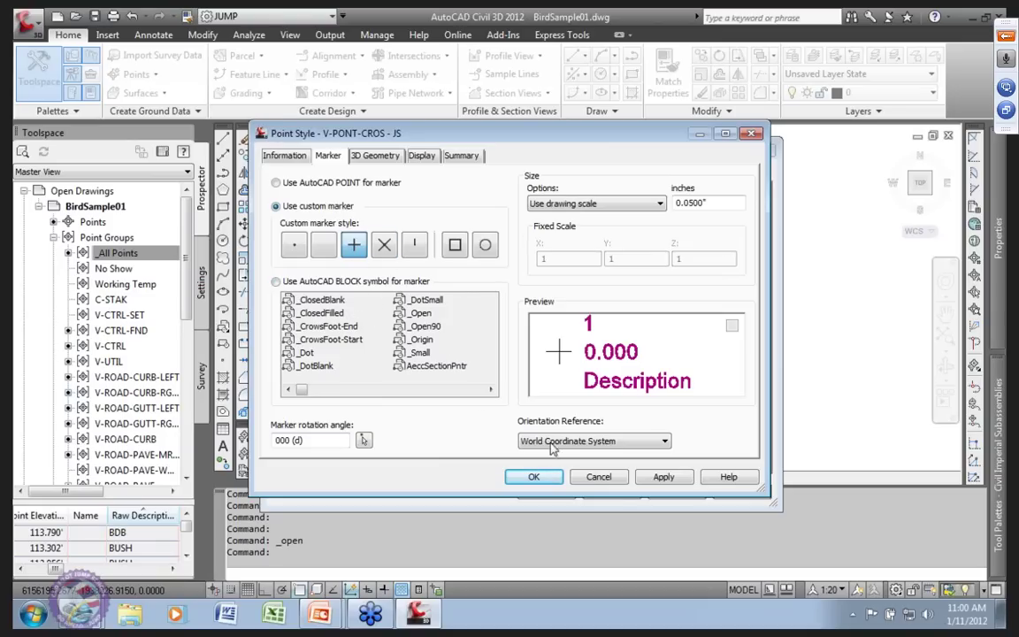
pyautogui.click(599, 478)
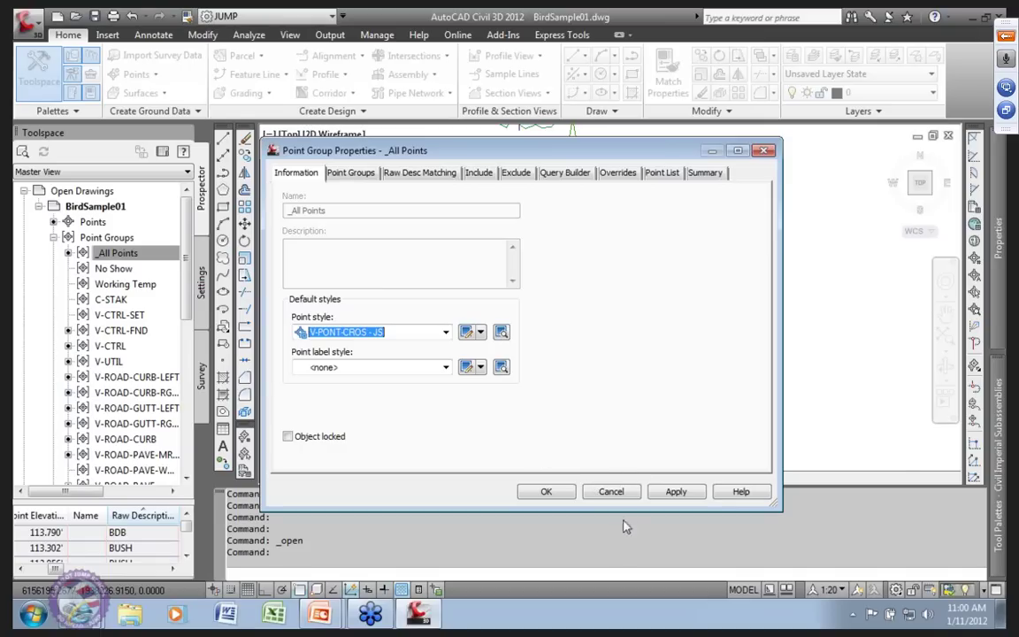
pyautogui.click(611, 492)
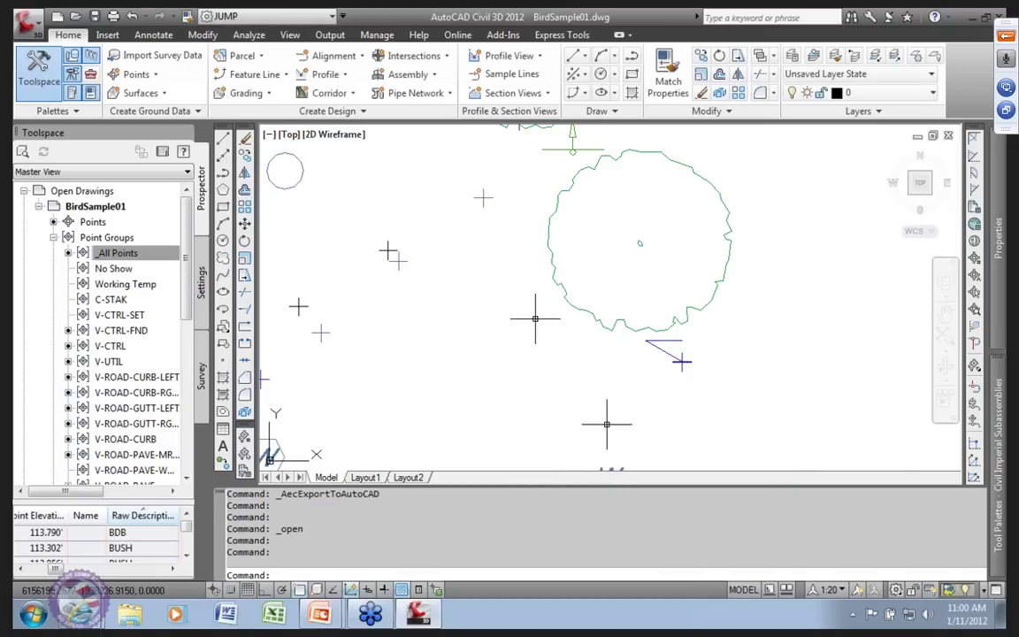
# - Remove all of the Bird survey database's survey points from the drawing
pyautogui.scroll(-5, 424, 265)
pyautogui.scroll(-5, 364, 286)
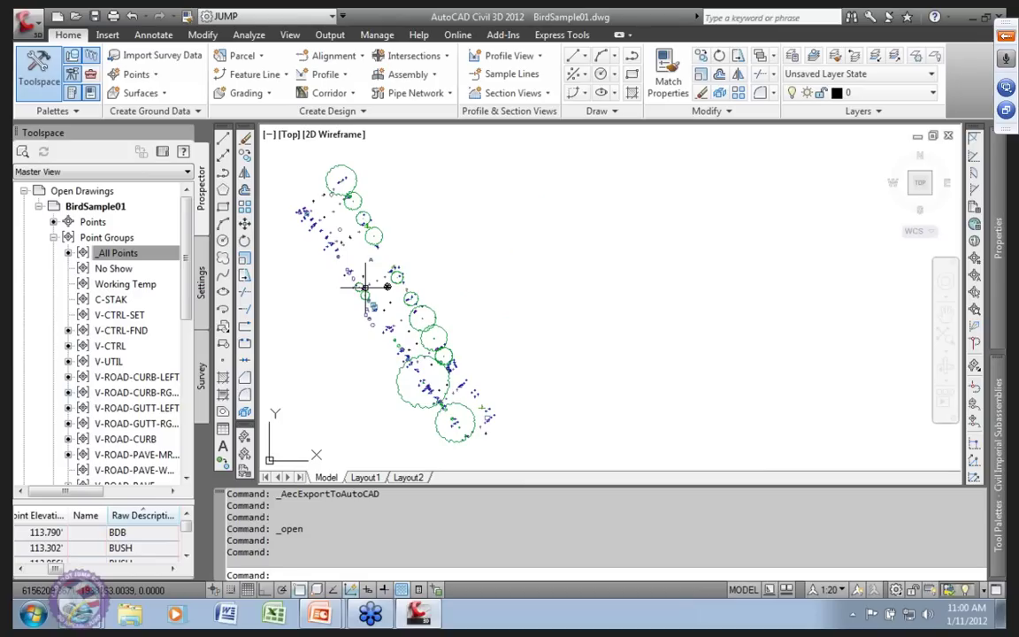
pyautogui.click(201, 375)
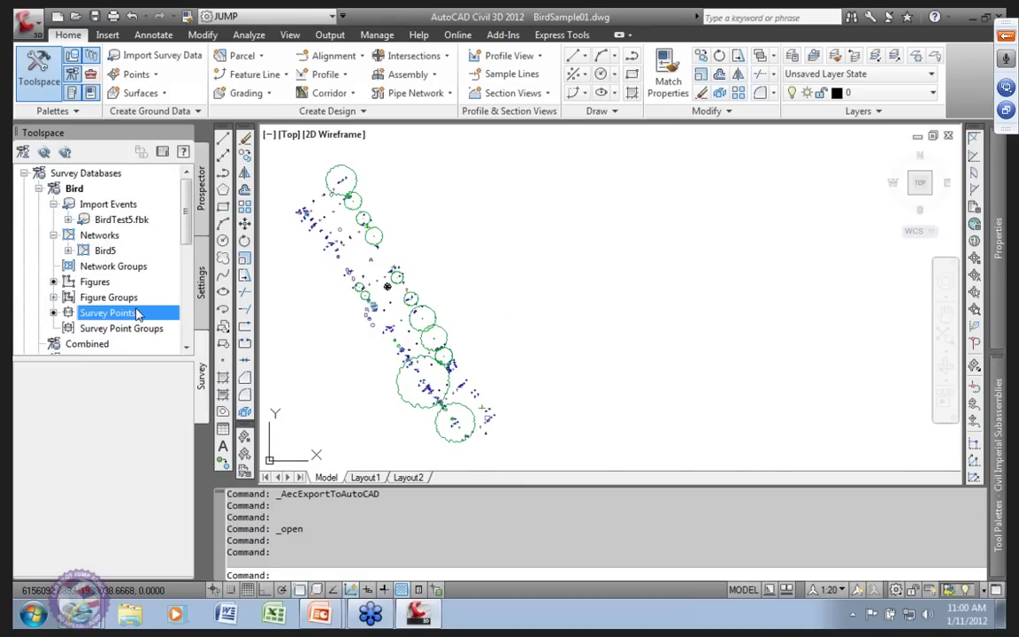
pyautogui.rightClick(136, 311)
pyautogui.moveTo(213, 366)
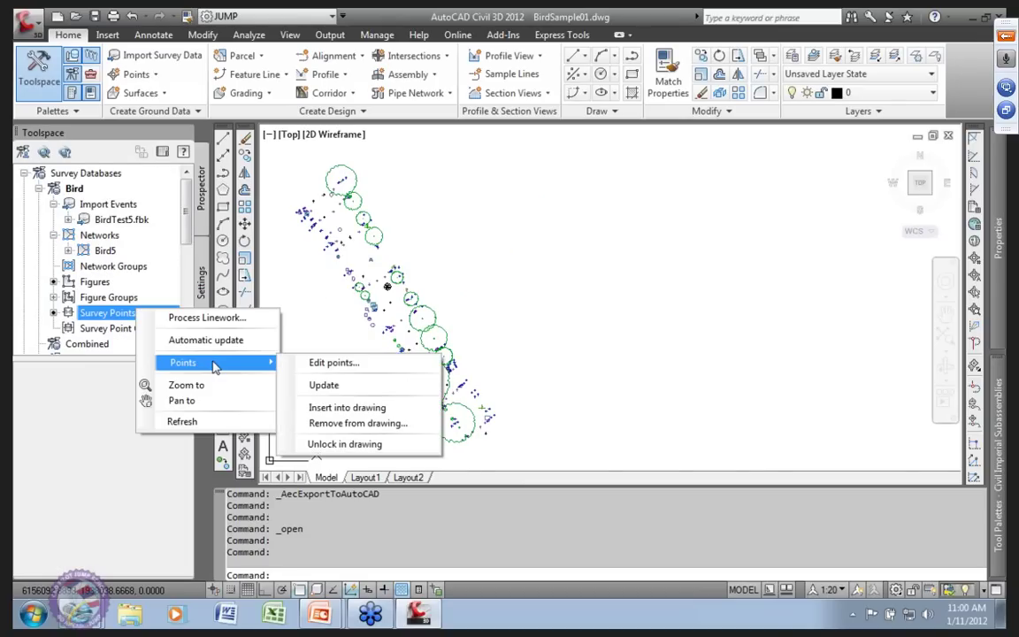
pyautogui.click(369, 425)
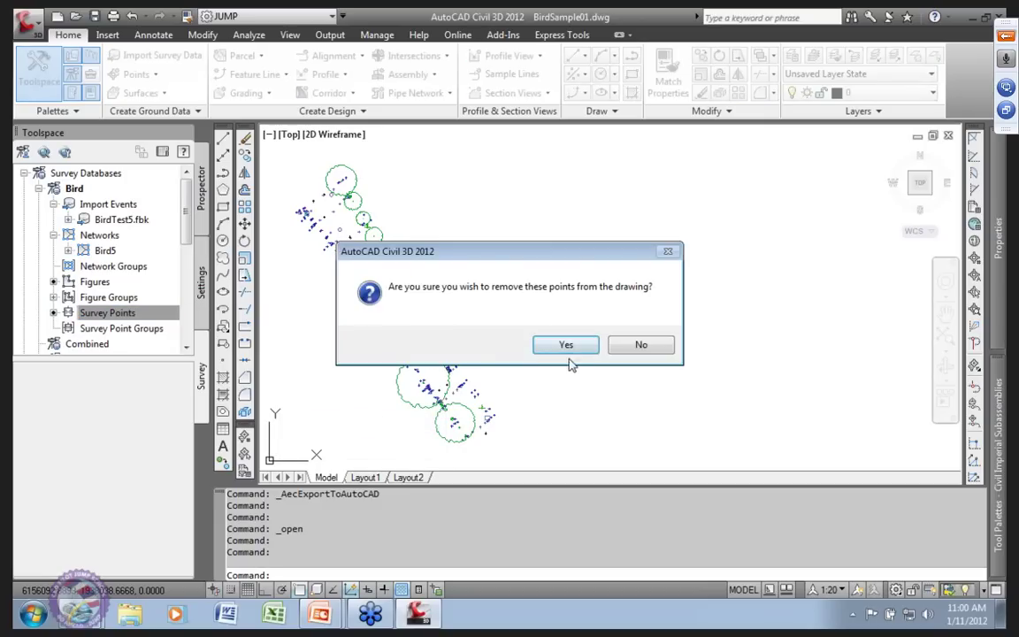
pyautogui.click(567, 350)
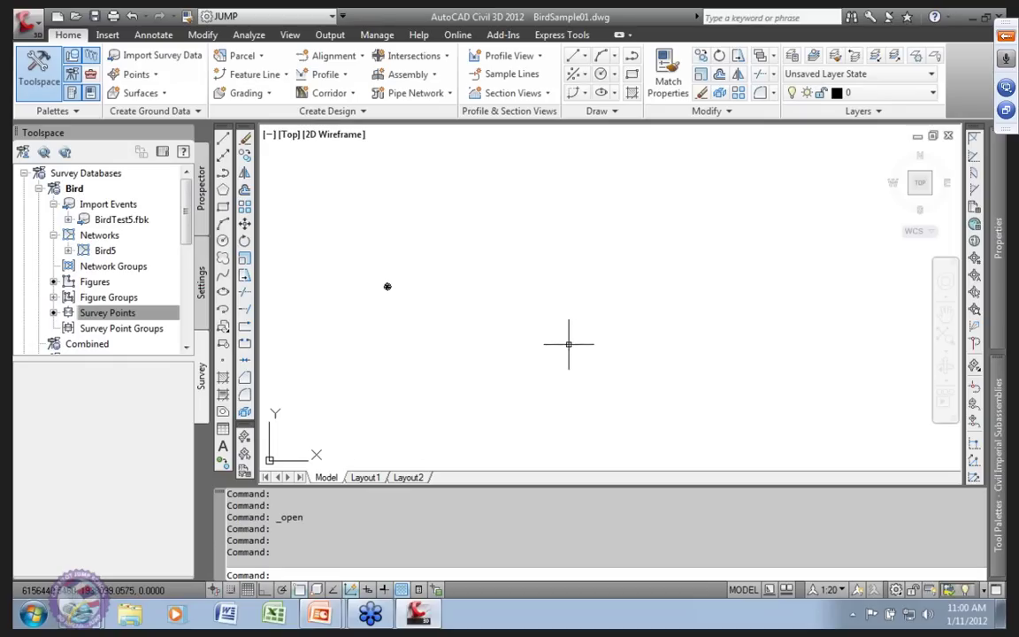
# - Check the drawing for remaining objects by selecting everything in it
pyautogui.rightClick(140, 317)
pyautogui.click(640, 321)
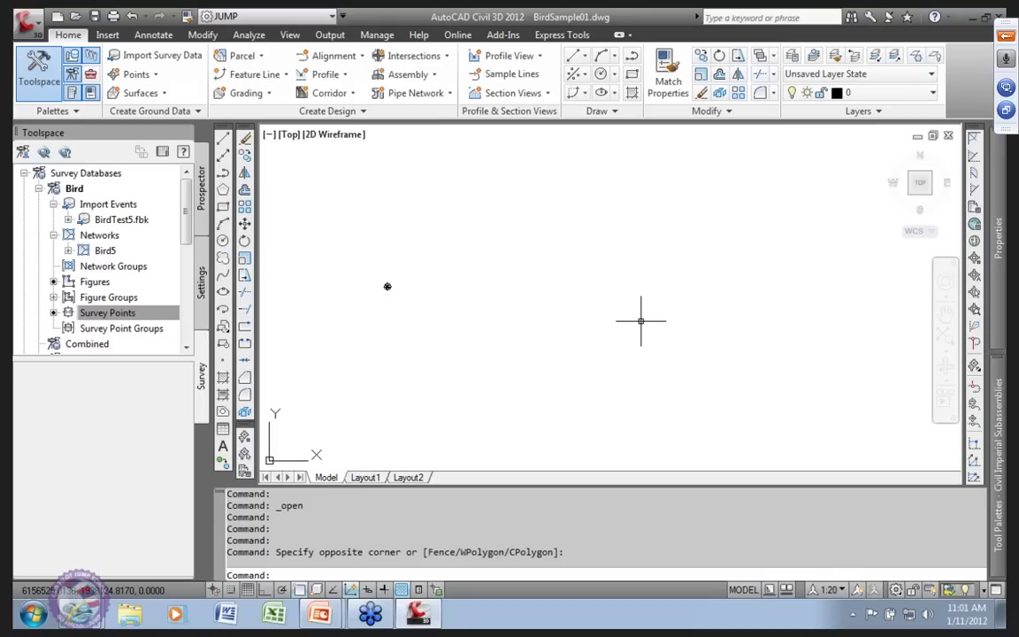
pyautogui.hotkey('ctrl', 'a')
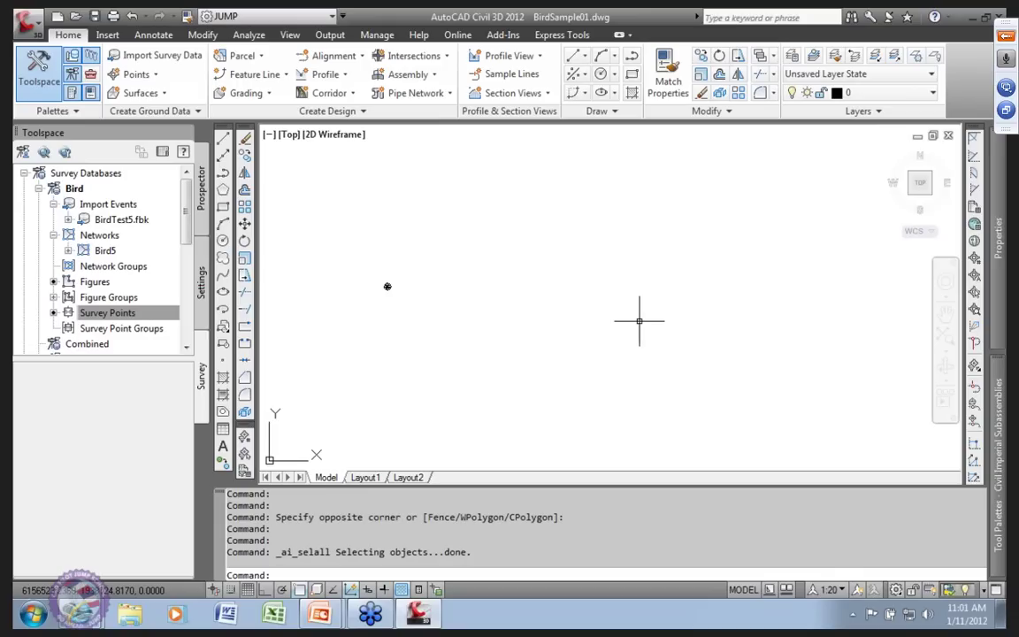
pyautogui.moveTo(1002, 257)
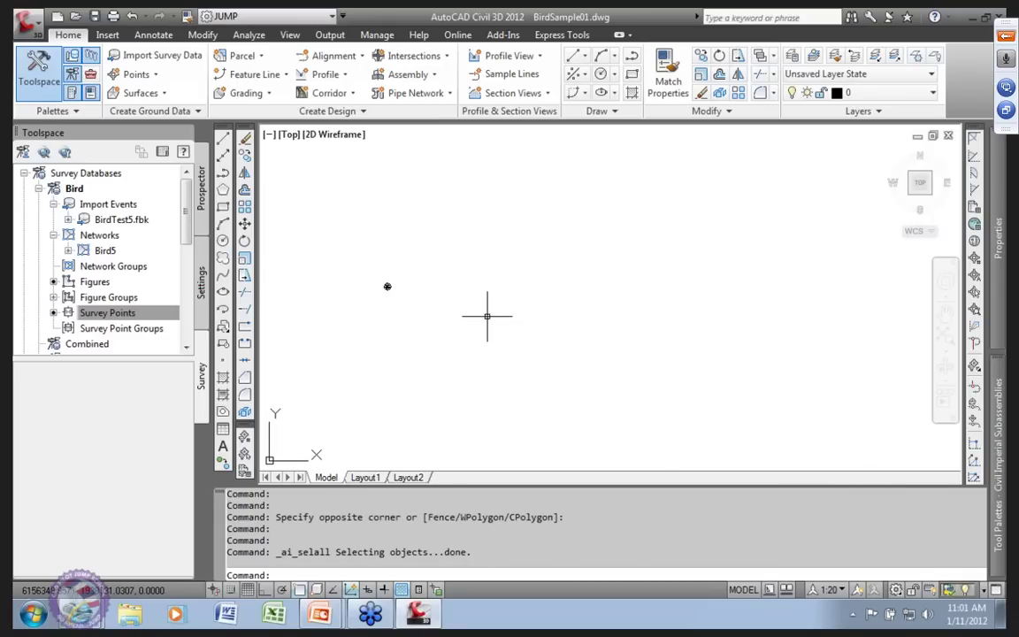
# - Insert the Bird database's survey points back into the drawing
pyautogui.click(142, 313)
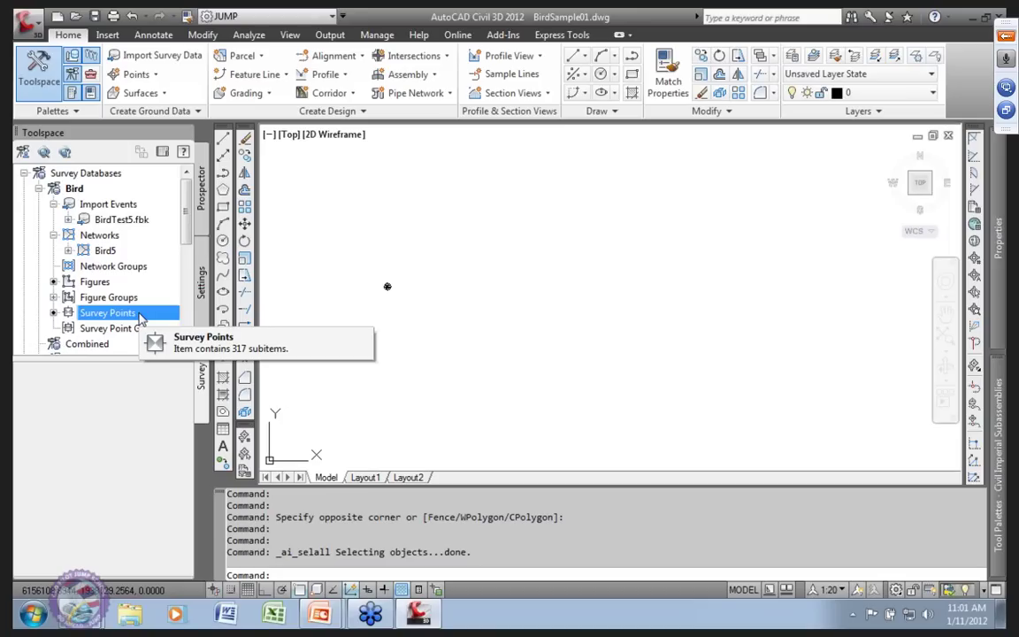
pyautogui.rightClick(142, 314)
pyautogui.moveTo(234, 365)
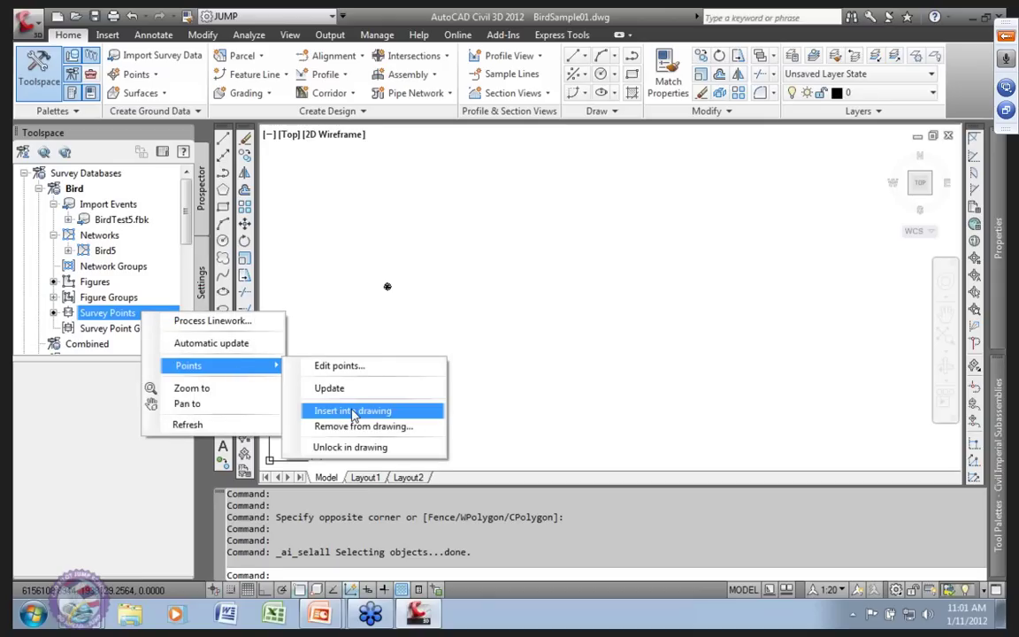
pyautogui.click(345, 411)
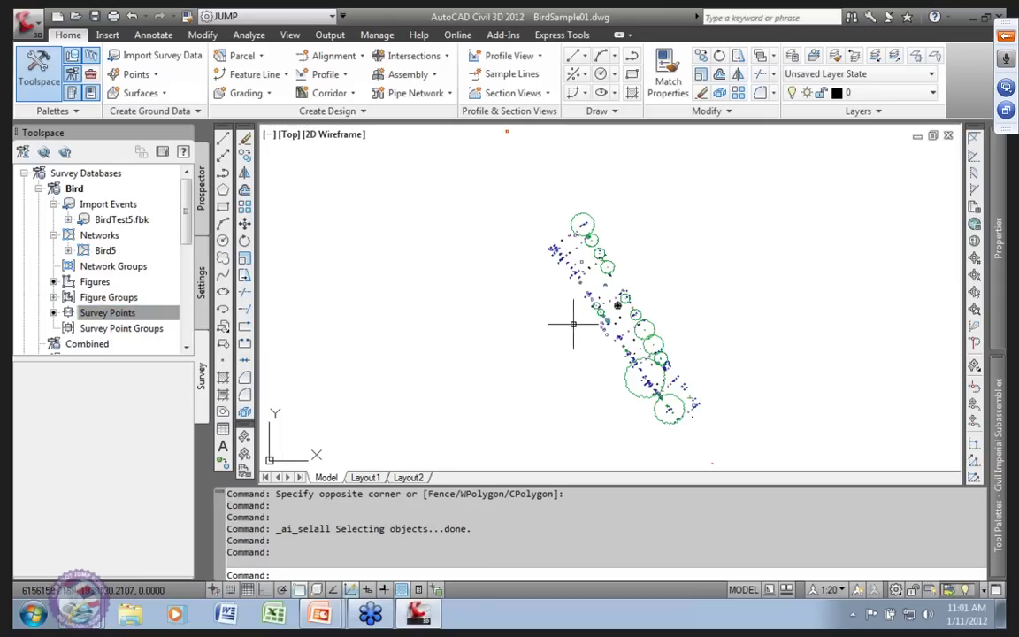
# - Update all out-of-date point groups in BirdSample01 after the survey point insertion
pyautogui.moveTo(571, 274); pyautogui.dragTo(364, 285, button='middle')
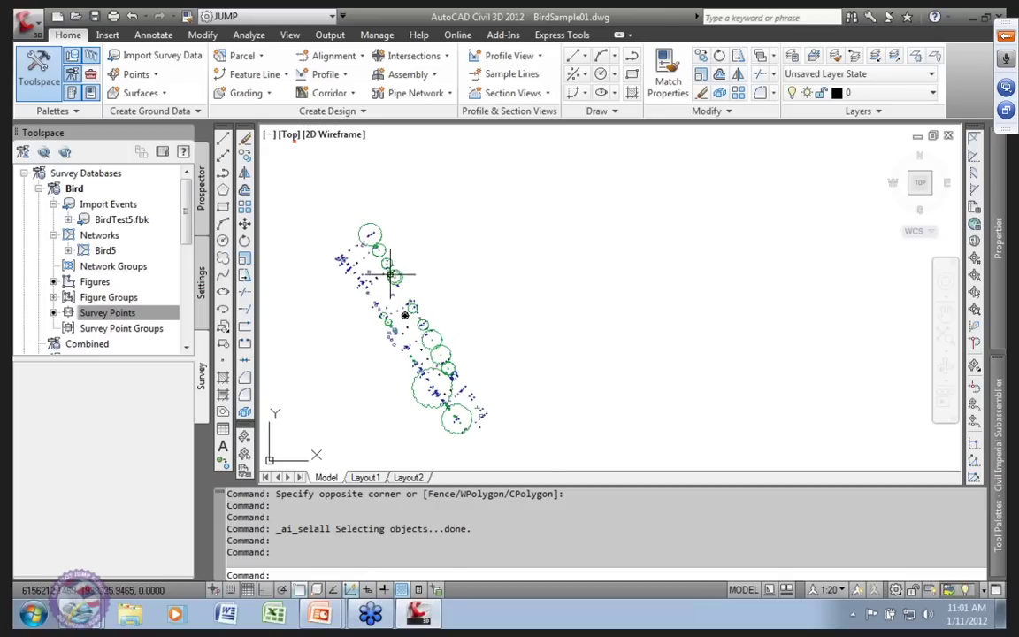
pyautogui.scroll(5, 393, 283)
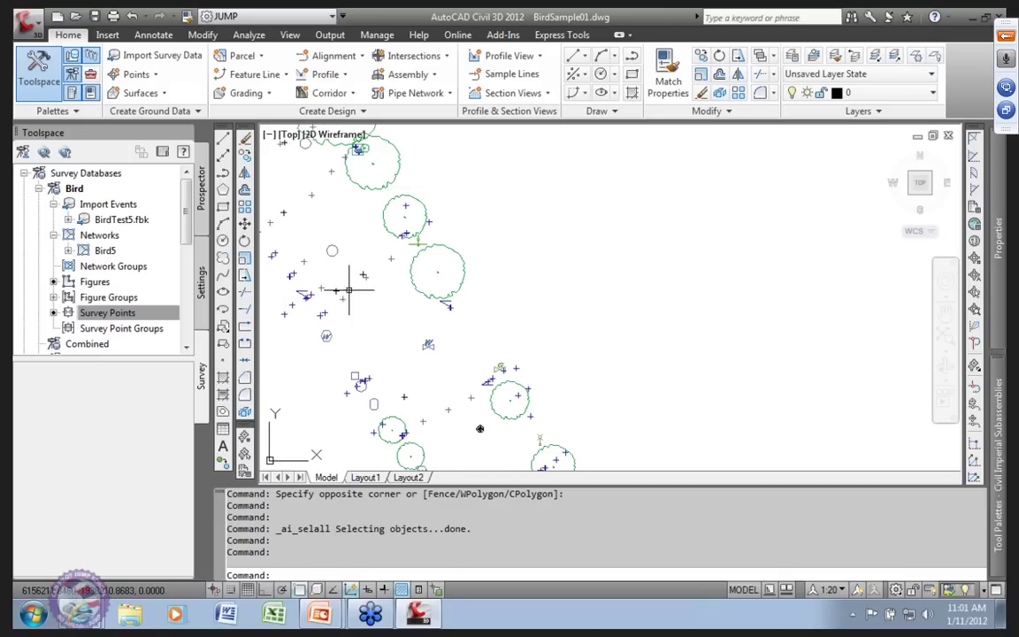
pyautogui.click(202, 190)
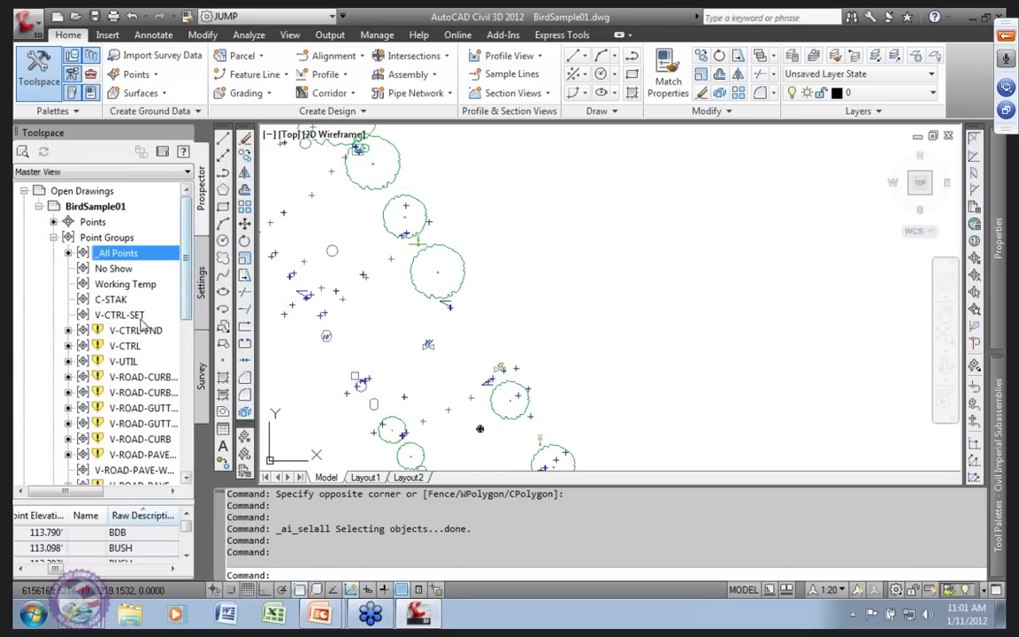
pyautogui.rightClick(108, 238)
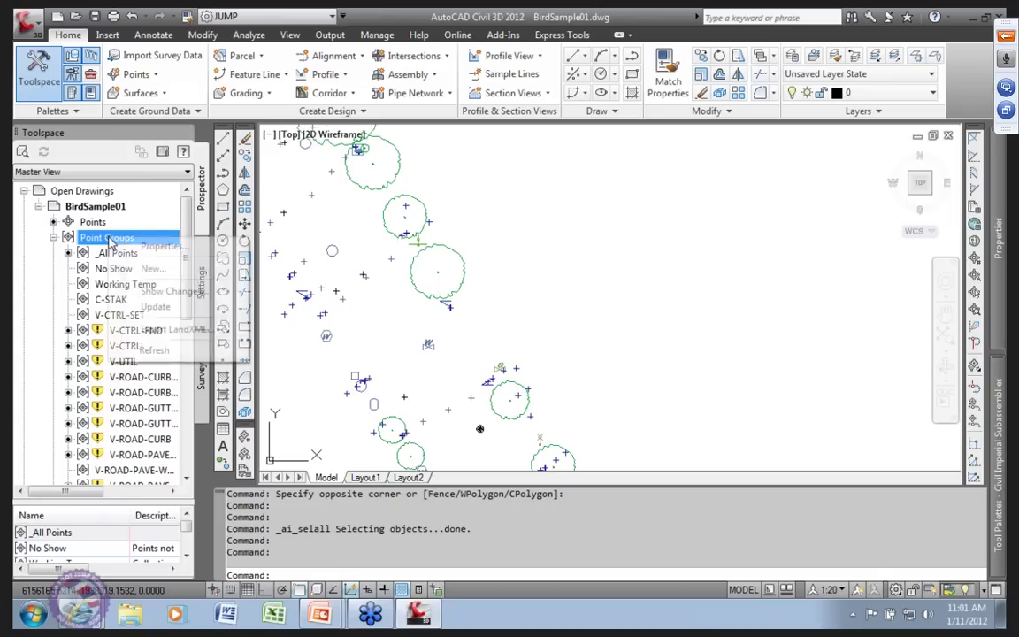
pyautogui.click(155, 305)
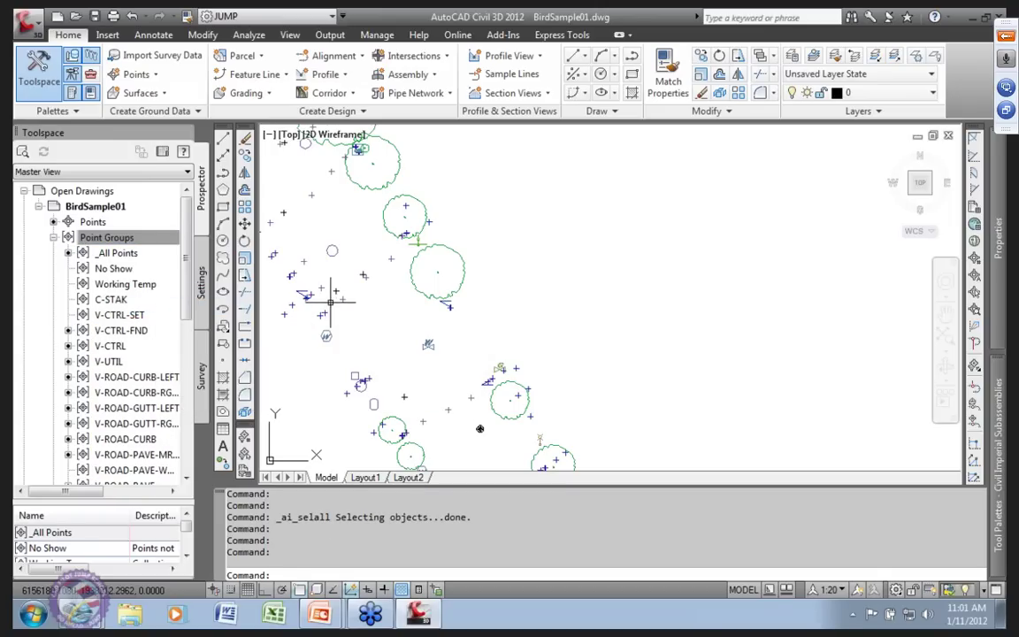
# - Set the _All Points group's point label style to (Ex)R 45Desc o Elev - JS and apply it
pyautogui.moveTo(125, 255)
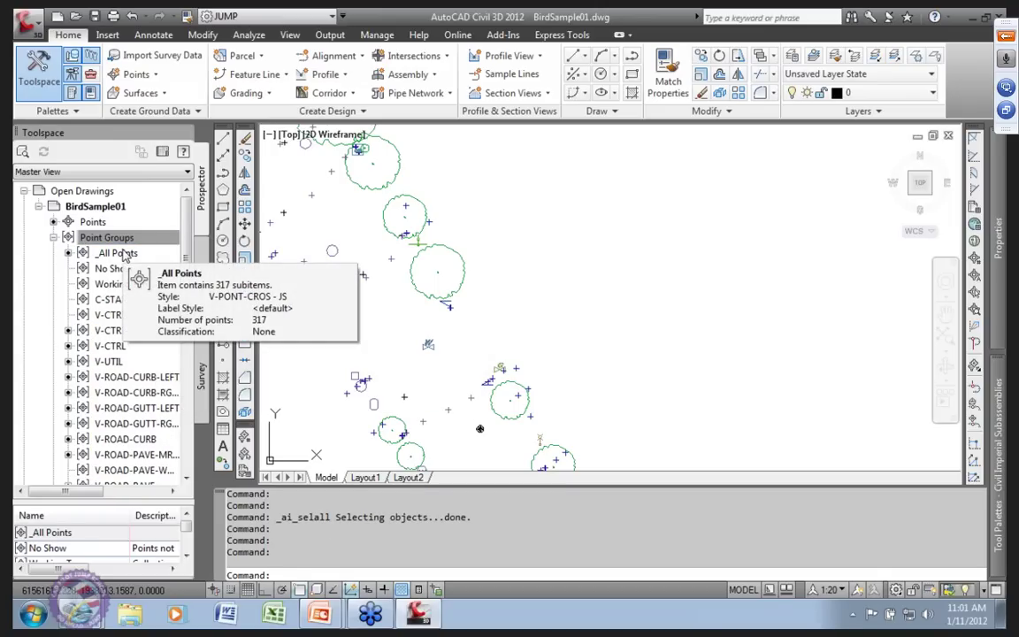
pyautogui.click(115, 254)
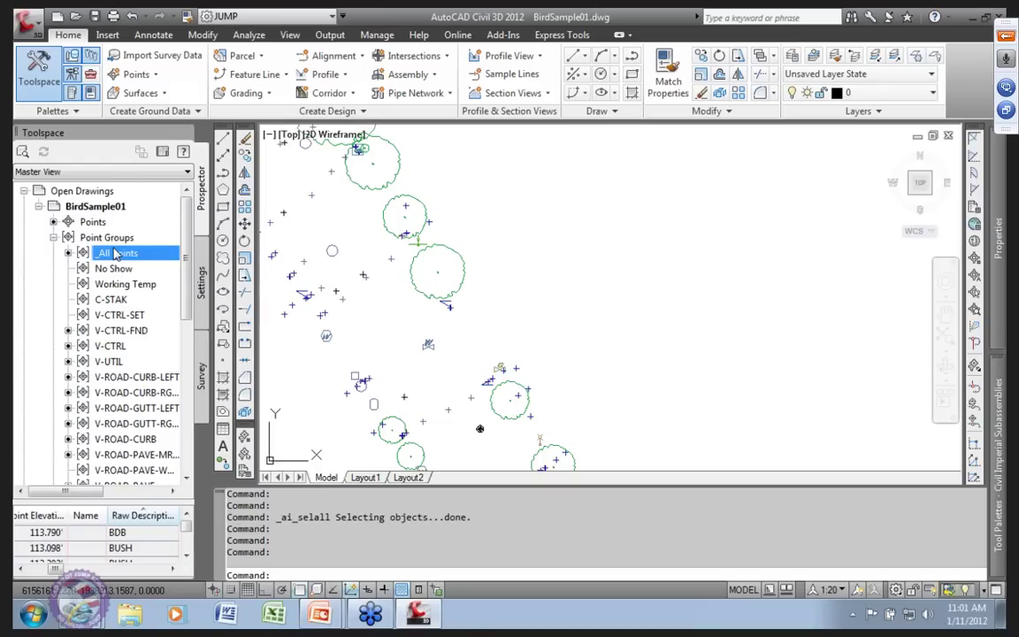
pyautogui.rightClick(162, 257)
pyautogui.click(186, 265)
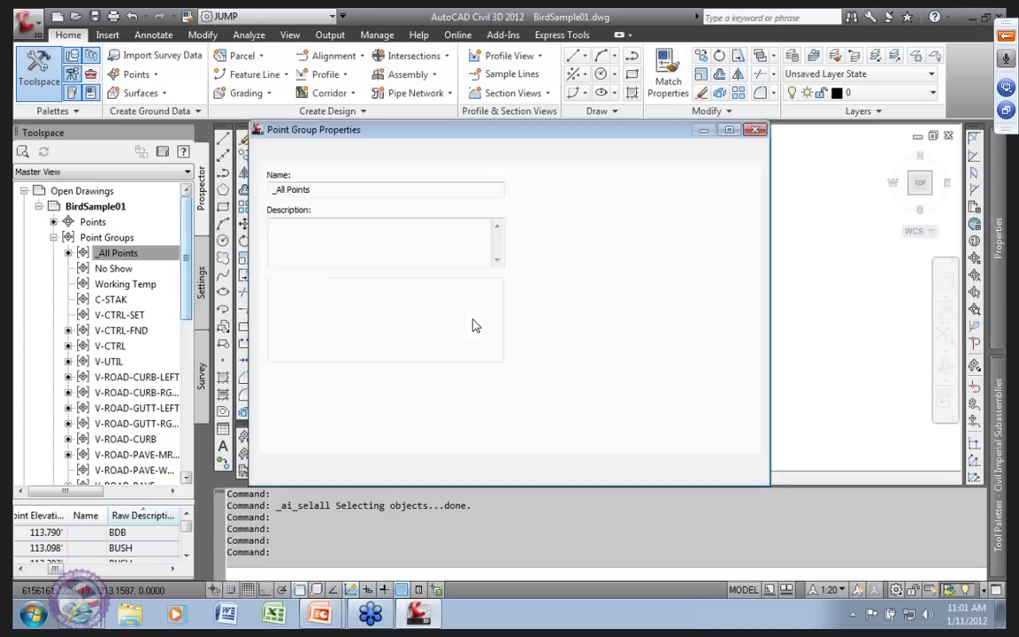
pyautogui.click(445, 366)
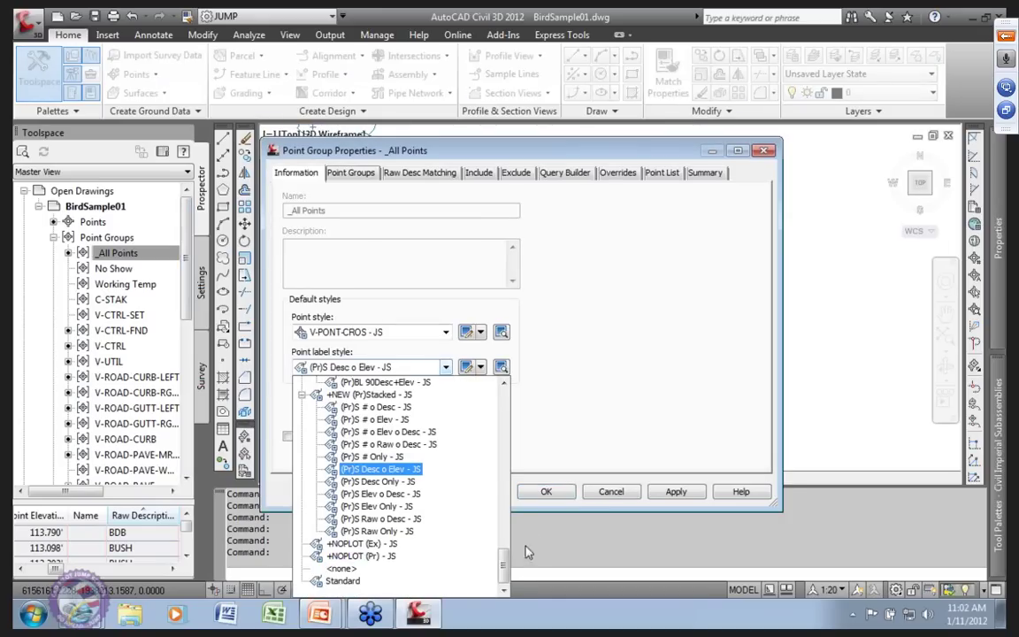
pyautogui.moveTo(502, 564); pyautogui.dragTo(502, 456)
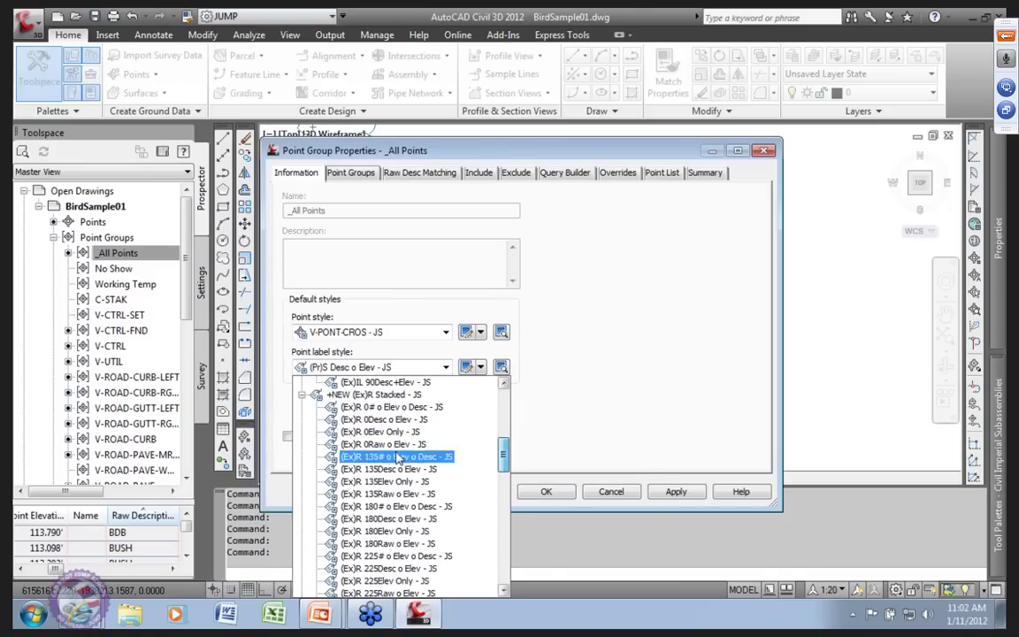
pyautogui.moveTo(508, 461)
pyautogui.mouseDown()
pyautogui.moveTo(509, 502)
pyautogui.moveTo(505, 448)
pyautogui.moveTo(504, 462)
pyautogui.mouseUp()
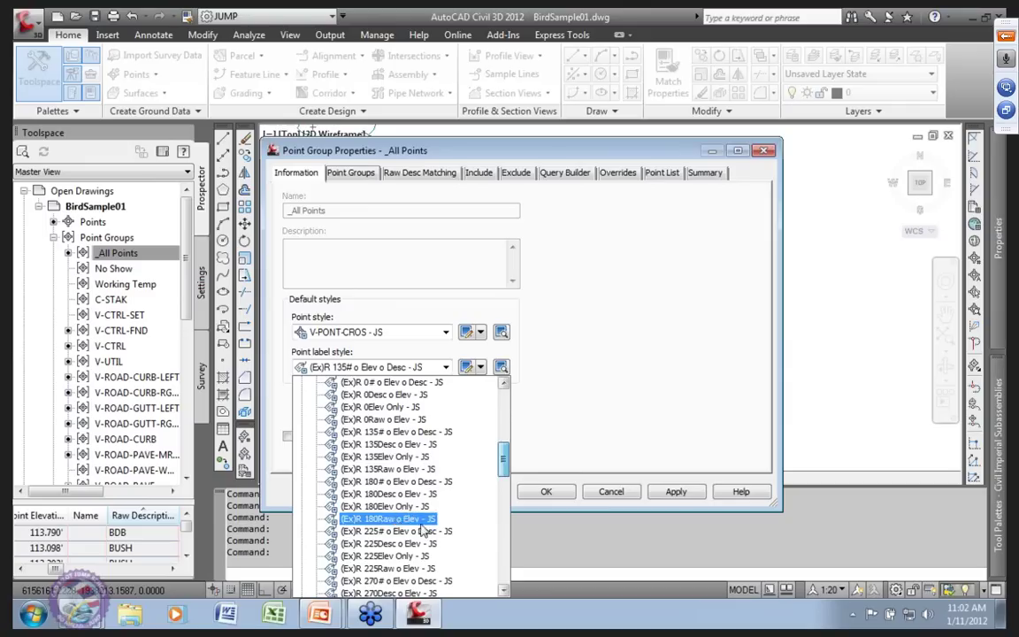
pyautogui.moveTo(504, 462); pyautogui.dragTo(504, 491)
pyautogui.click(378, 544)
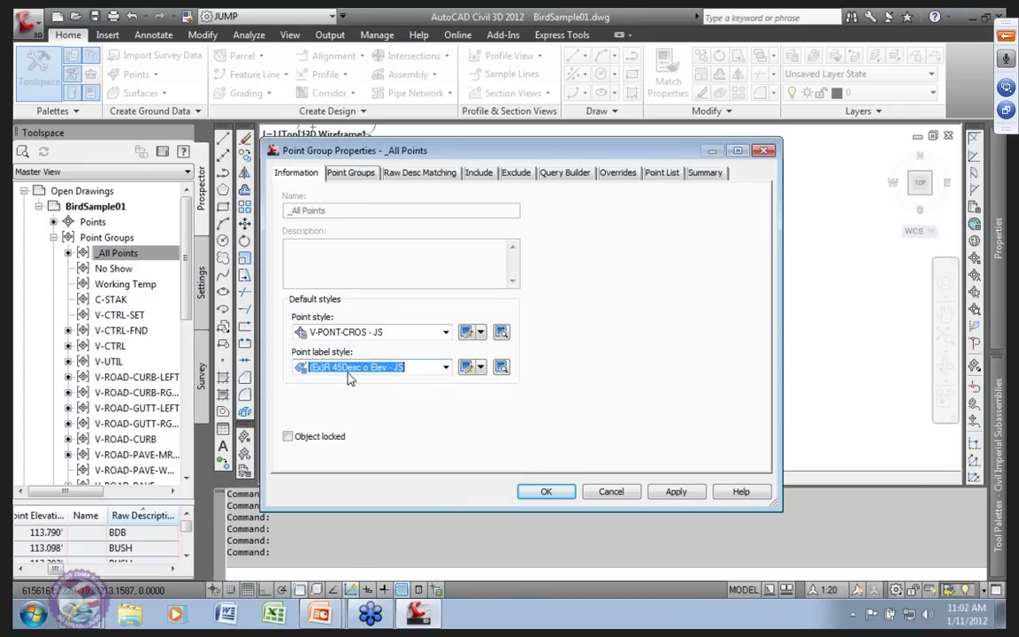
pyautogui.click(674, 492)
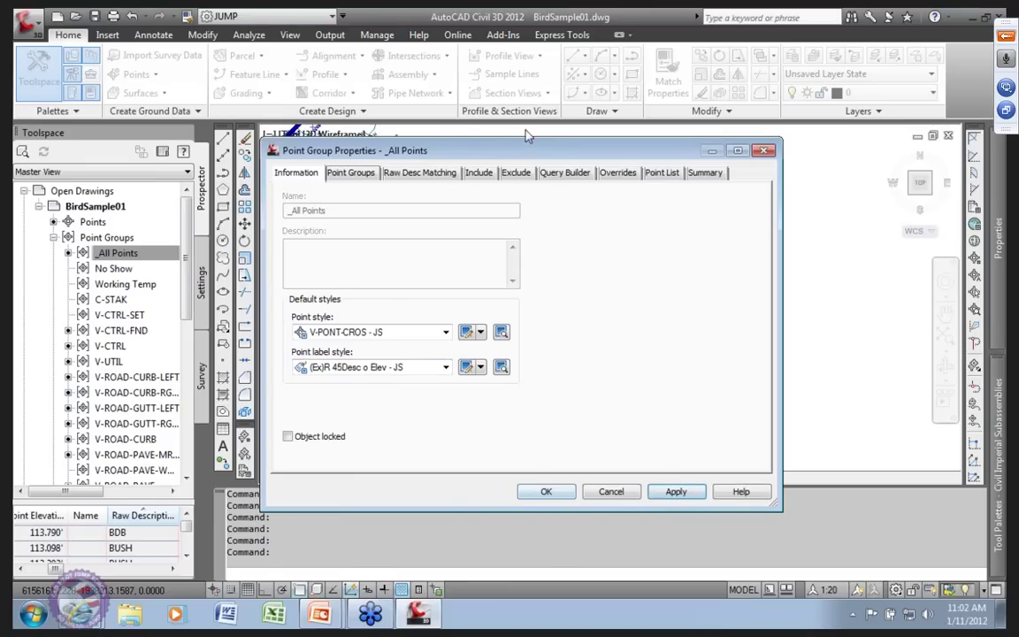
pyautogui.moveTo(523, 154); pyautogui.dragTo(747, 151)
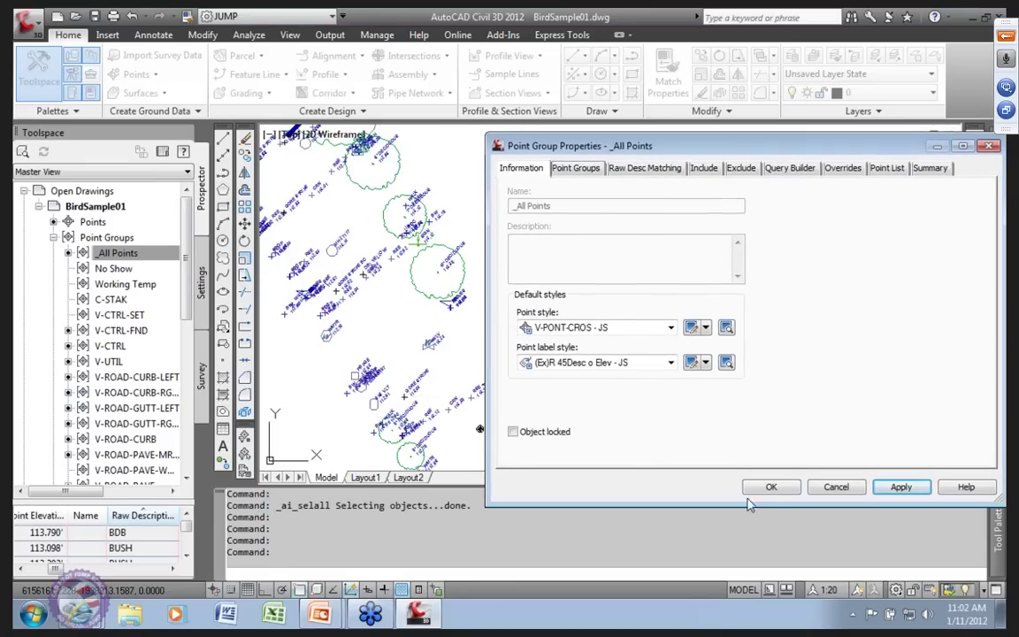
pyautogui.click(771, 488)
# - Examine the rotated description and elevation labels and the symbols along the whole surveyed corridor
pyautogui.moveTo(385, 321)
pyautogui.mouseDown(button='middle')
pyautogui.moveTo(482, 370)
pyautogui.moveTo(497, 397)
pyautogui.mouseUp(button='middle')
pyautogui.scroll(2, 497, 397)
pyautogui.scroll(3, 447, 303)
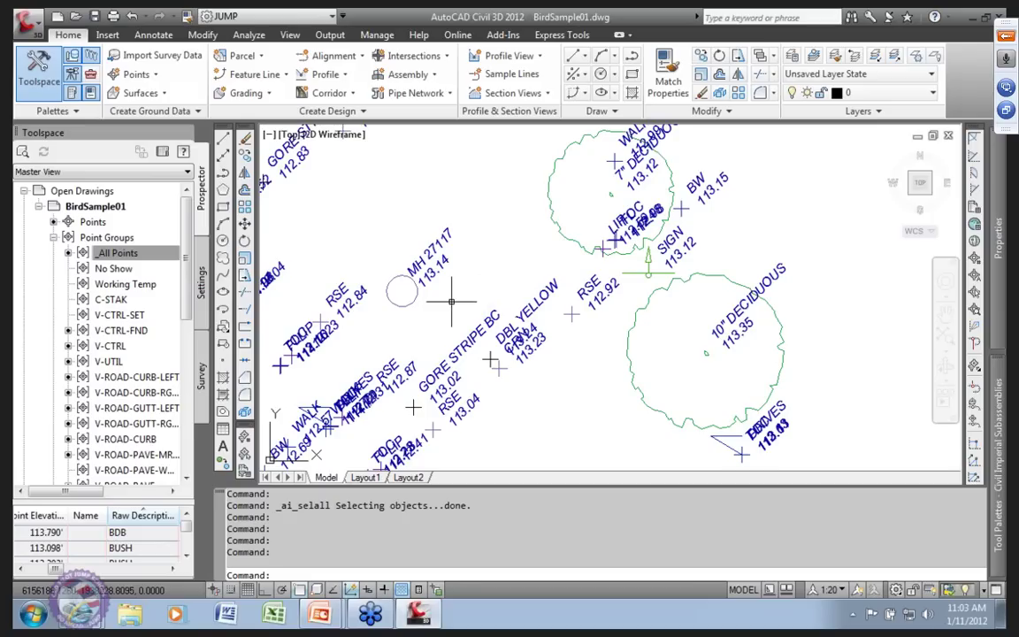
pyautogui.scroll(-5, 489, 359)
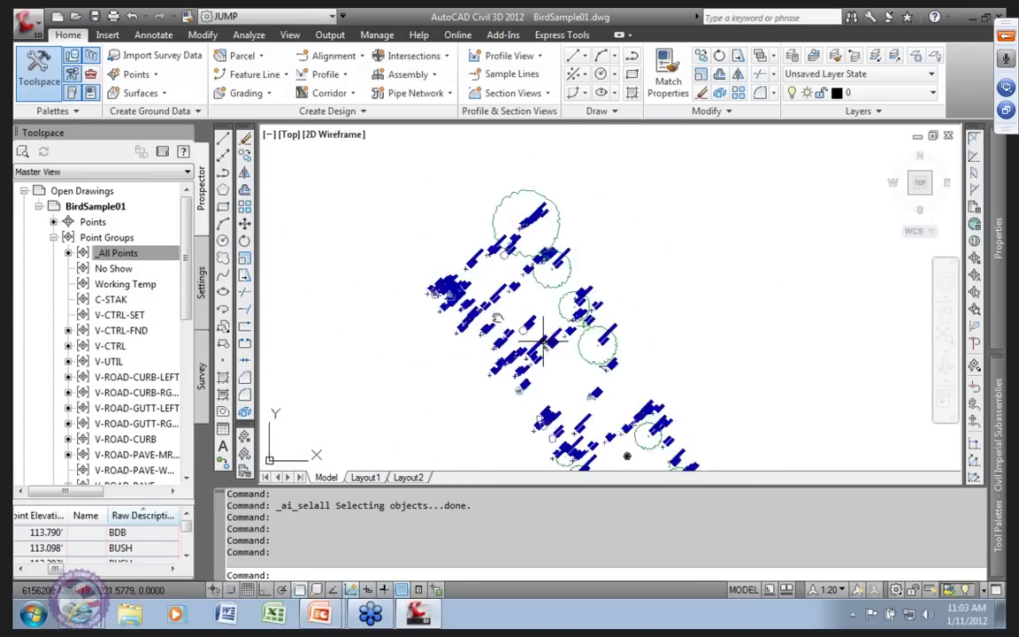
pyautogui.scroll(2, 482, 357)
pyautogui.scroll(-4, 482, 357)
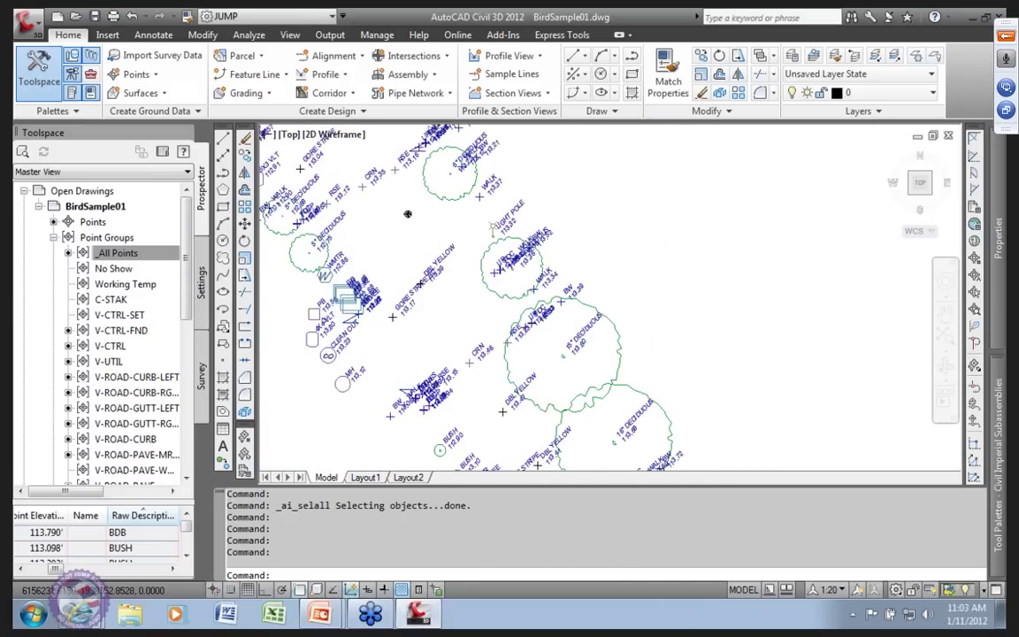
pyautogui.scroll(4, 439, 321)
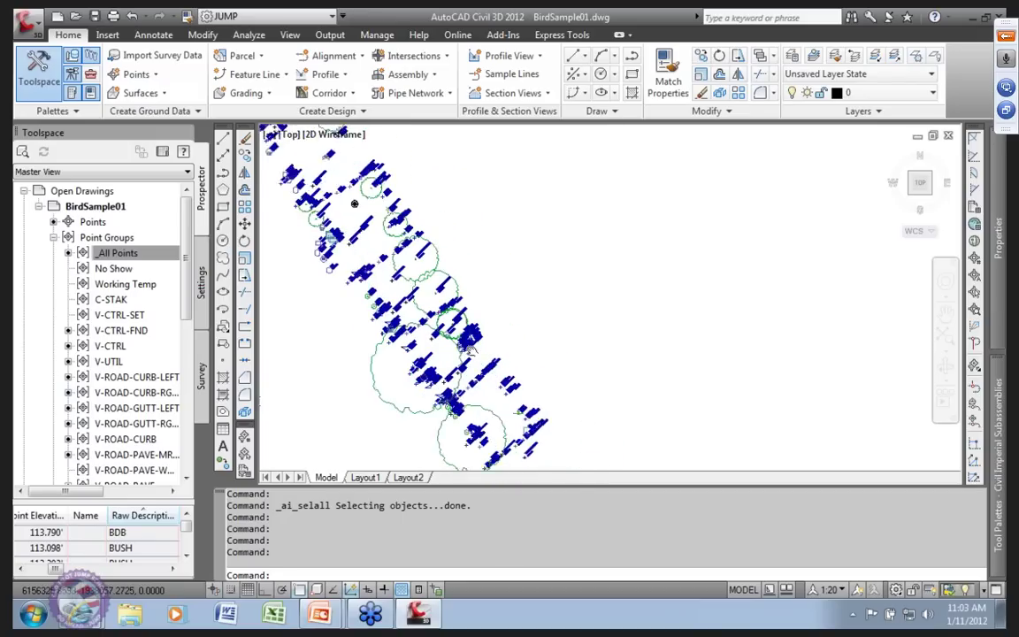
pyautogui.scroll(-5, 376, 279)
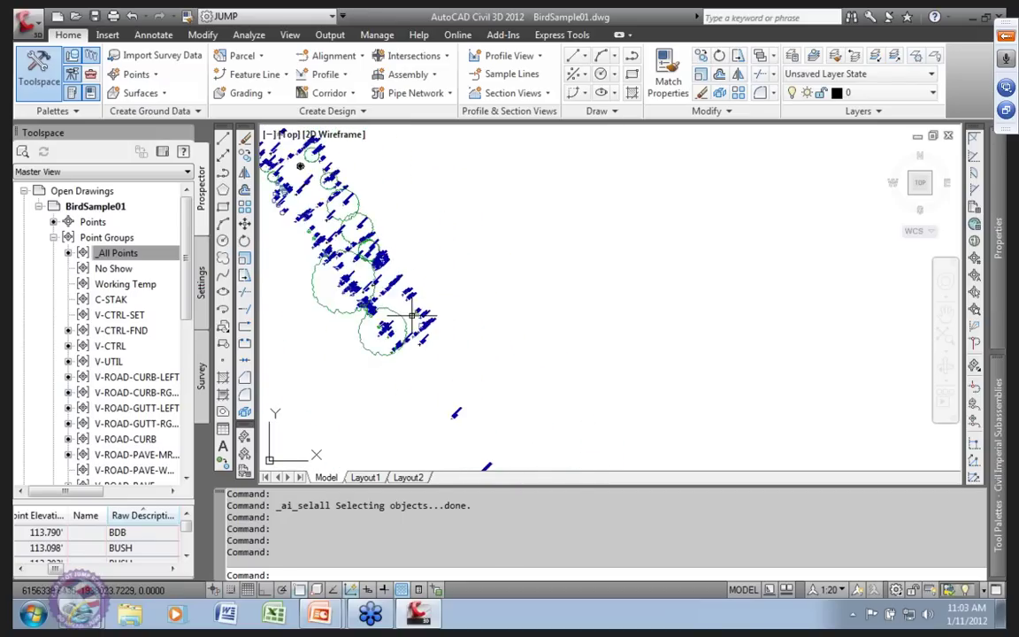
pyautogui.scroll(5, 374, 278)
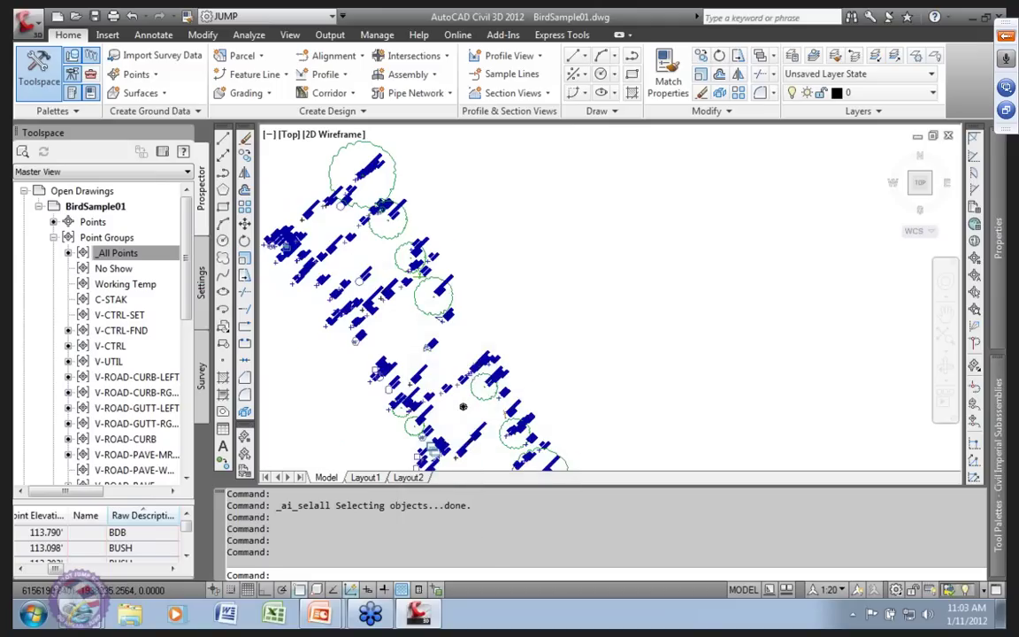
pyautogui.scroll(3, 383, 288)
pyautogui.scroll(-4, 382, 288)
pyautogui.scroll(-1, 398, 284)
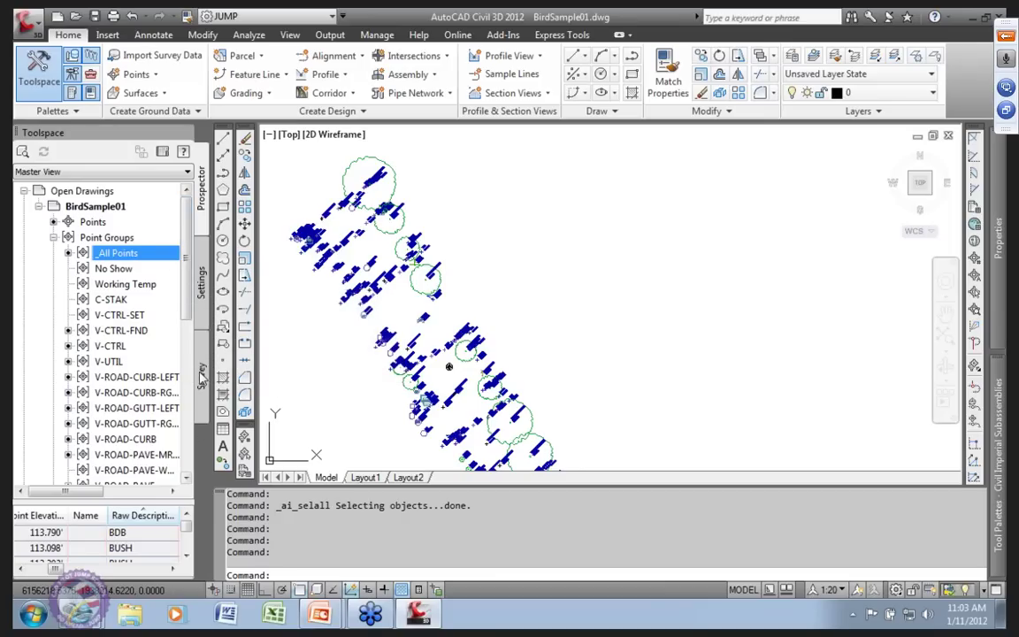
# - Remove the Bird database's survey points from the drawing again
pyautogui.click(202, 375)
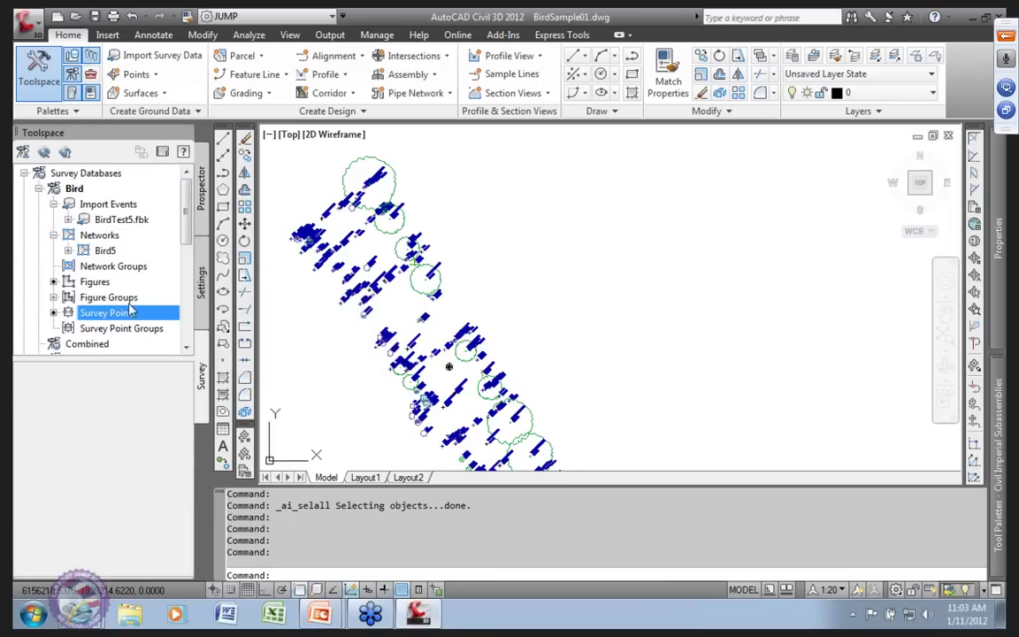
pyautogui.rightClick(131, 315)
pyautogui.moveTo(209, 365)
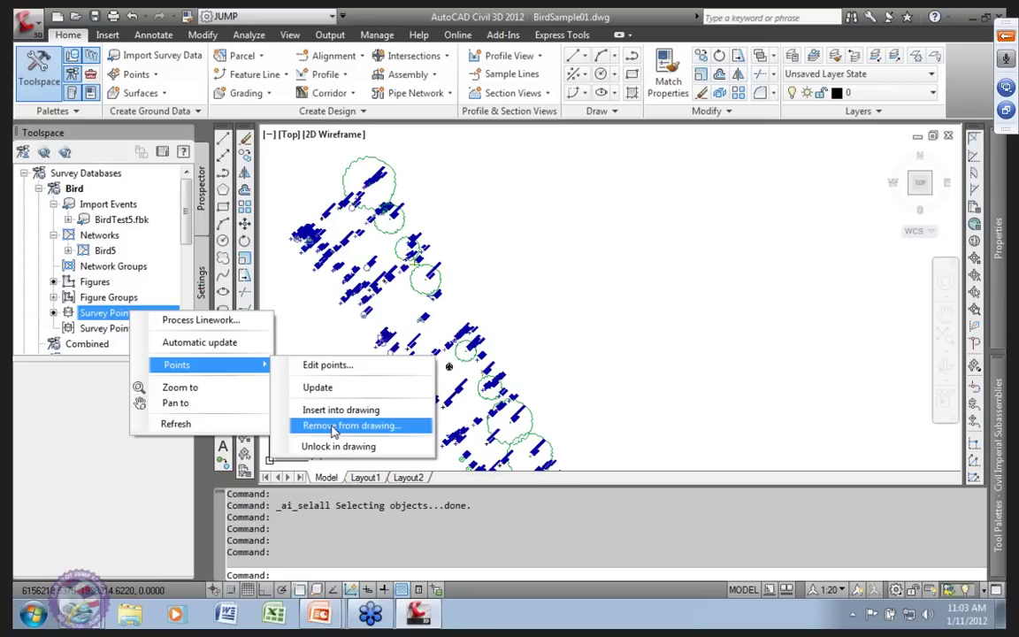
pyautogui.click(333, 426)
pyautogui.click(570, 347)
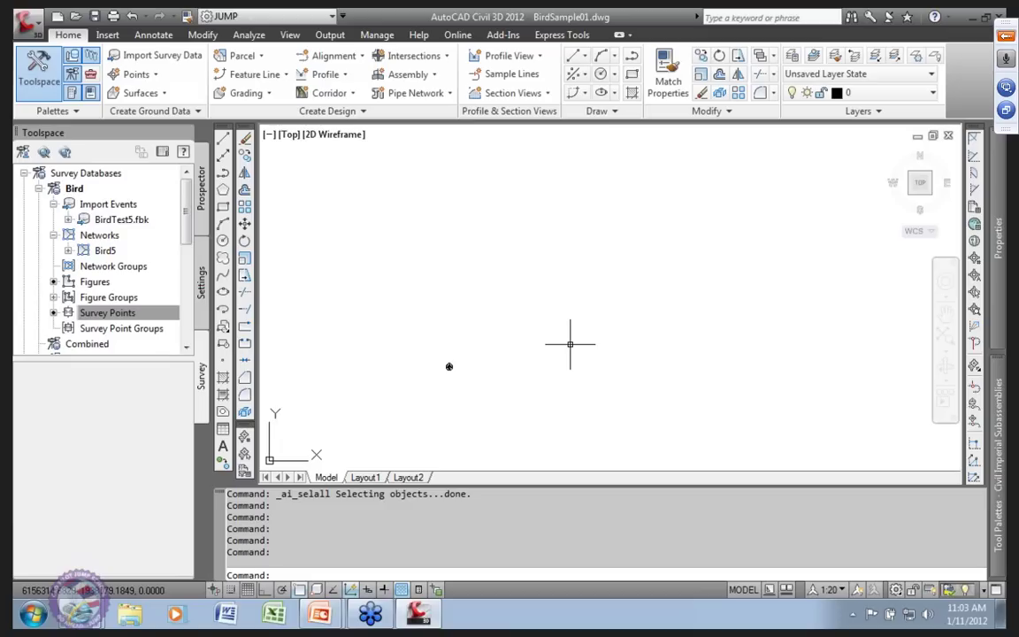
# - Review the point description key sets available in BirdSample01's settings
pyautogui.click(202, 279)
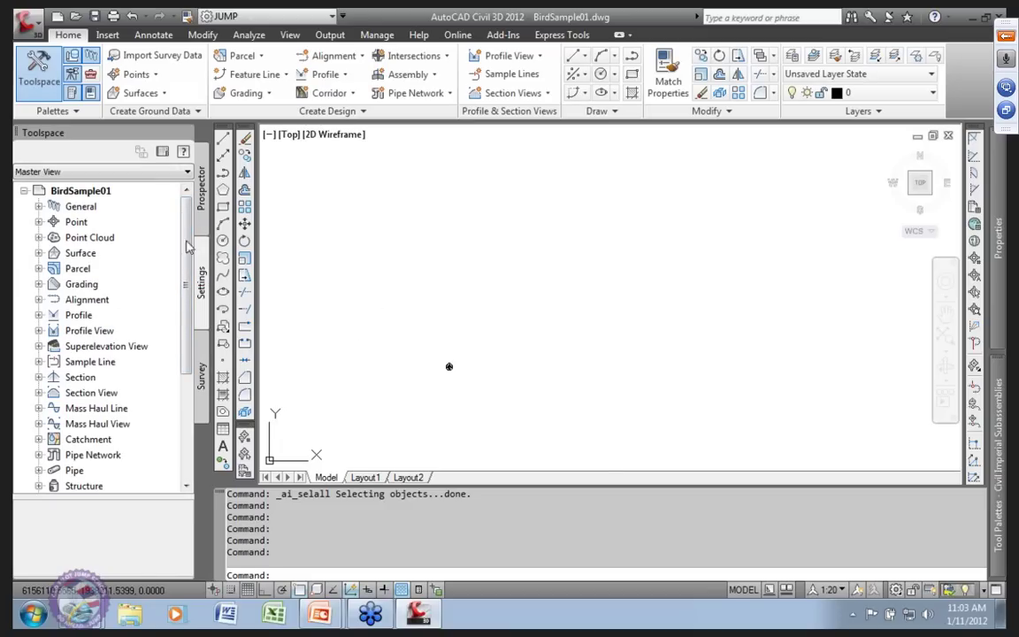
pyautogui.click(38, 237)
pyautogui.click(38, 237)
pyautogui.click(38, 222)
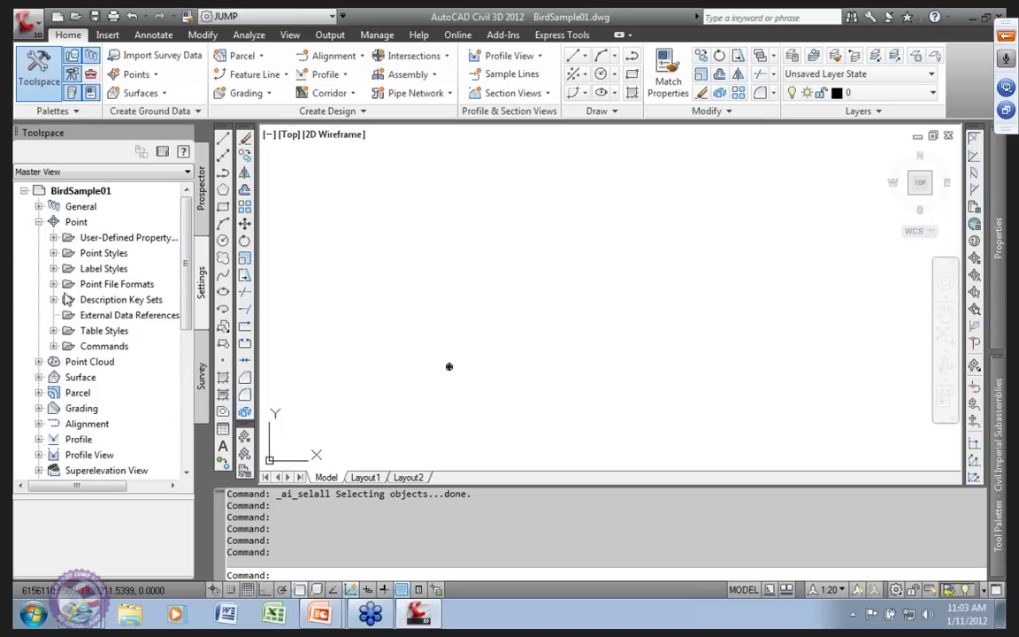
pyautogui.click(117, 301)
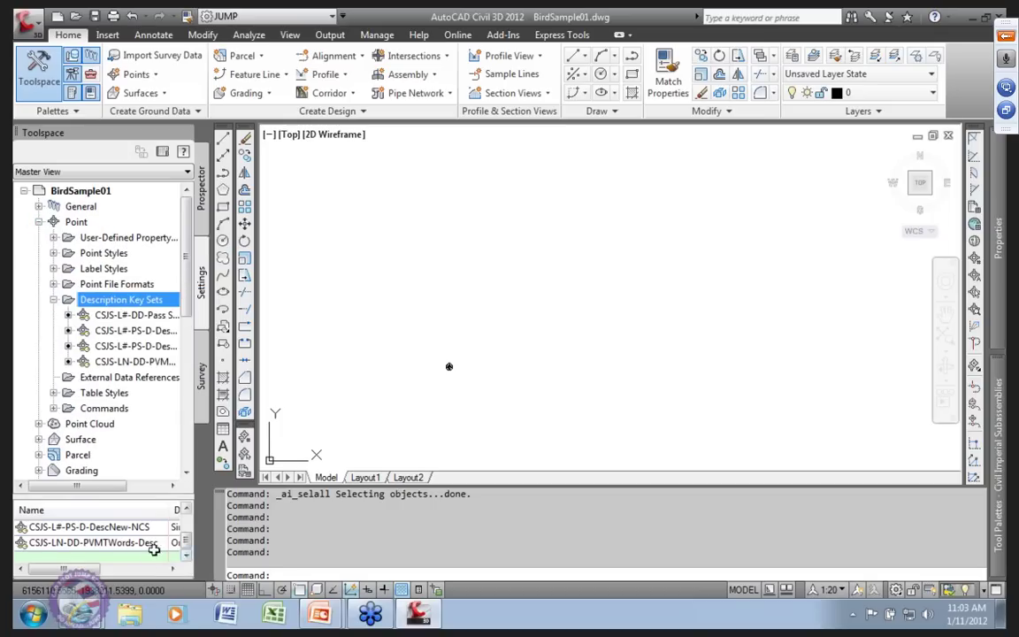
pyautogui.moveTo(96, 491); pyautogui.dragTo(136, 493)
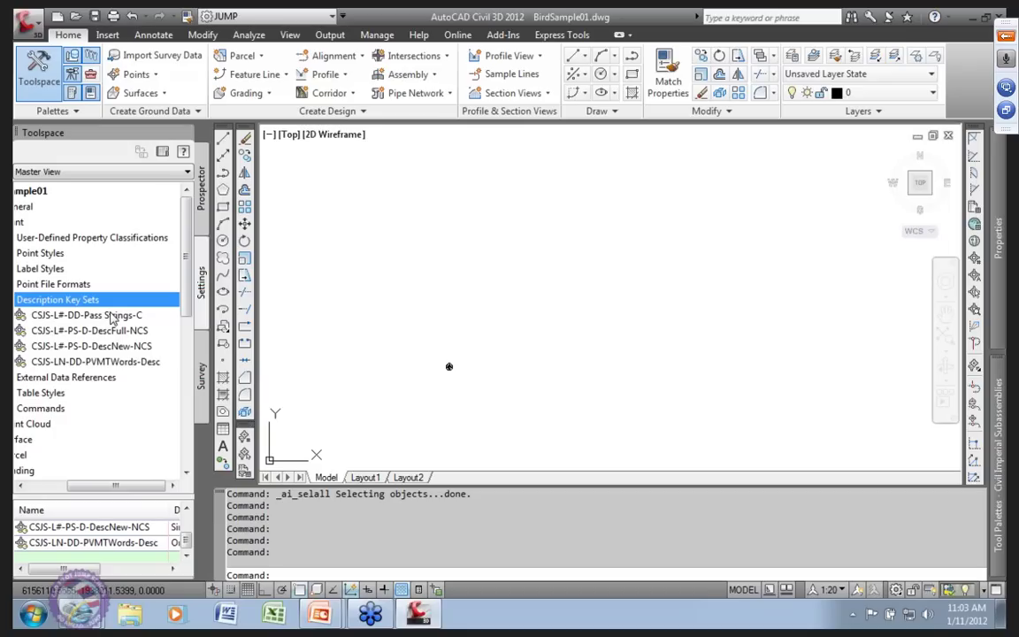
pyautogui.moveTo(112, 318)
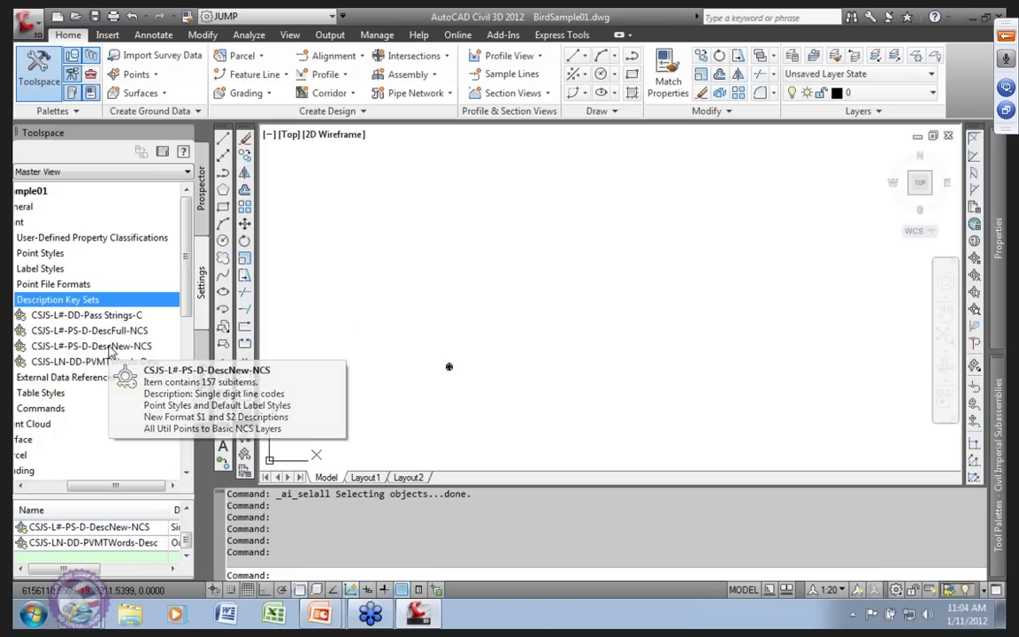
# - Move CSJS-L#-DD-Pass Strings-C to first place in the description key sets search order
pyautogui.rightClick(92, 299)
pyautogui.click(135, 311)
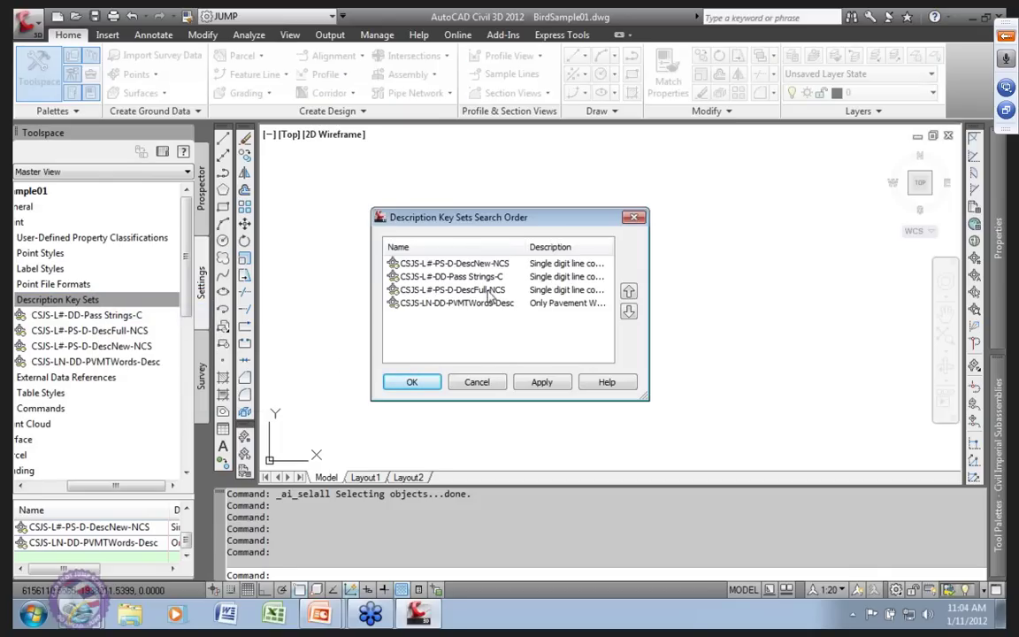
pyautogui.click(451, 264)
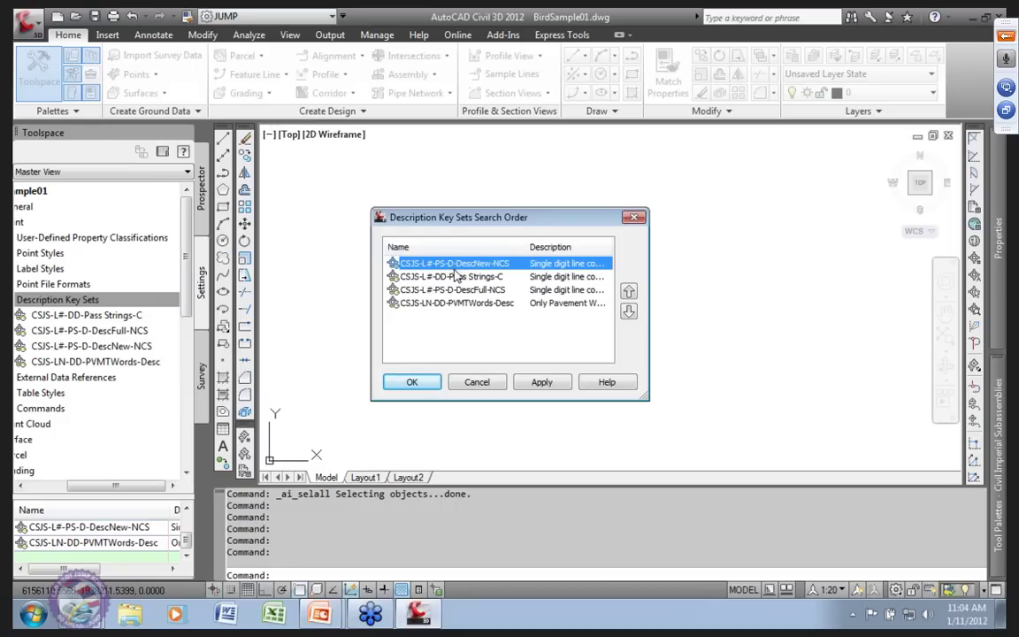
pyautogui.click(440, 277)
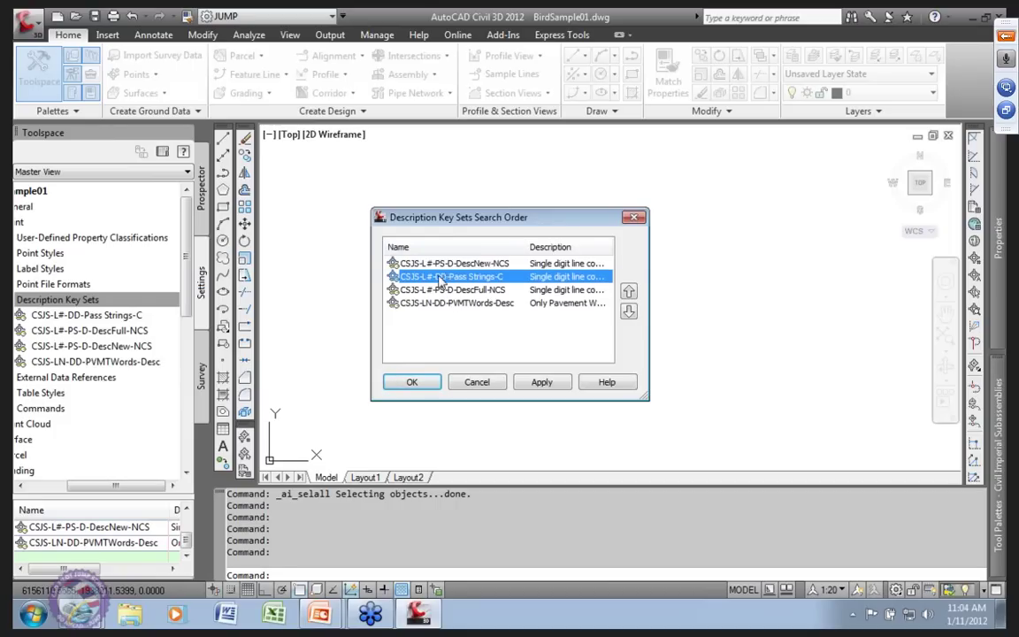
pyautogui.click(628, 293)
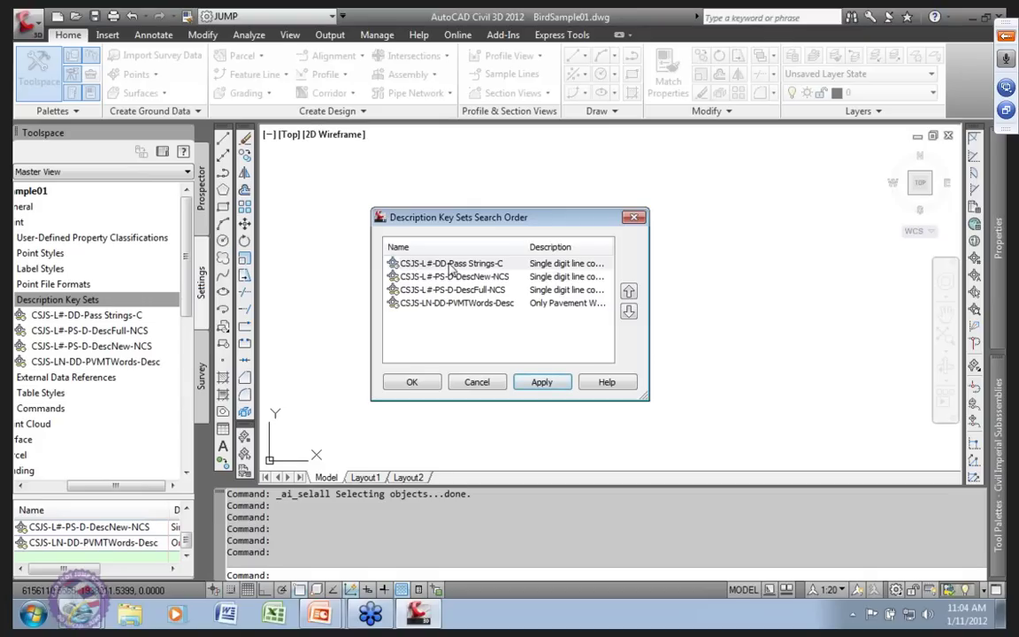
pyautogui.click(490, 267)
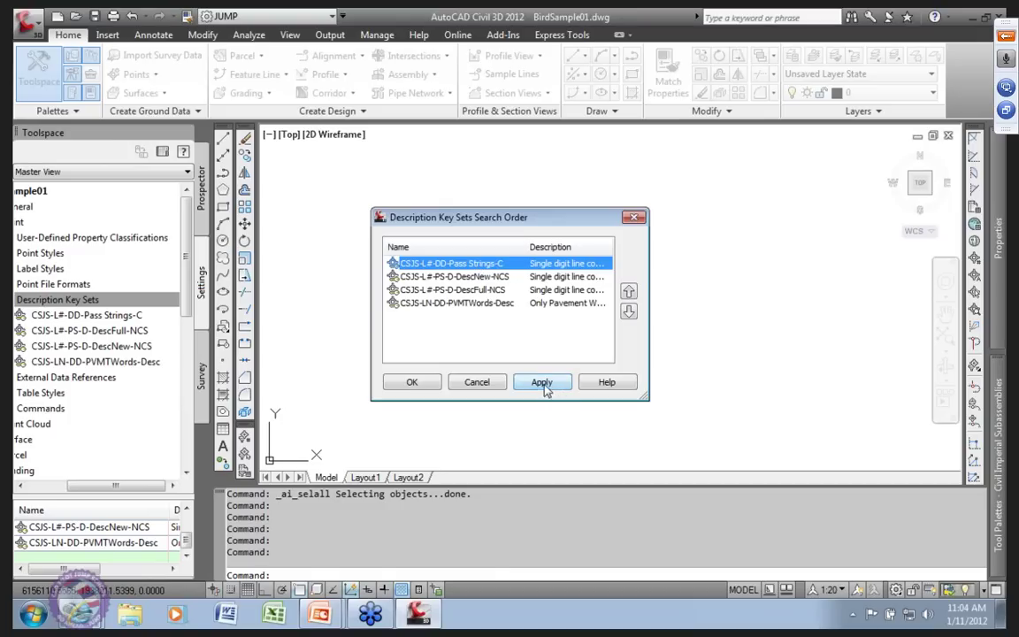
pyautogui.click(412, 384)
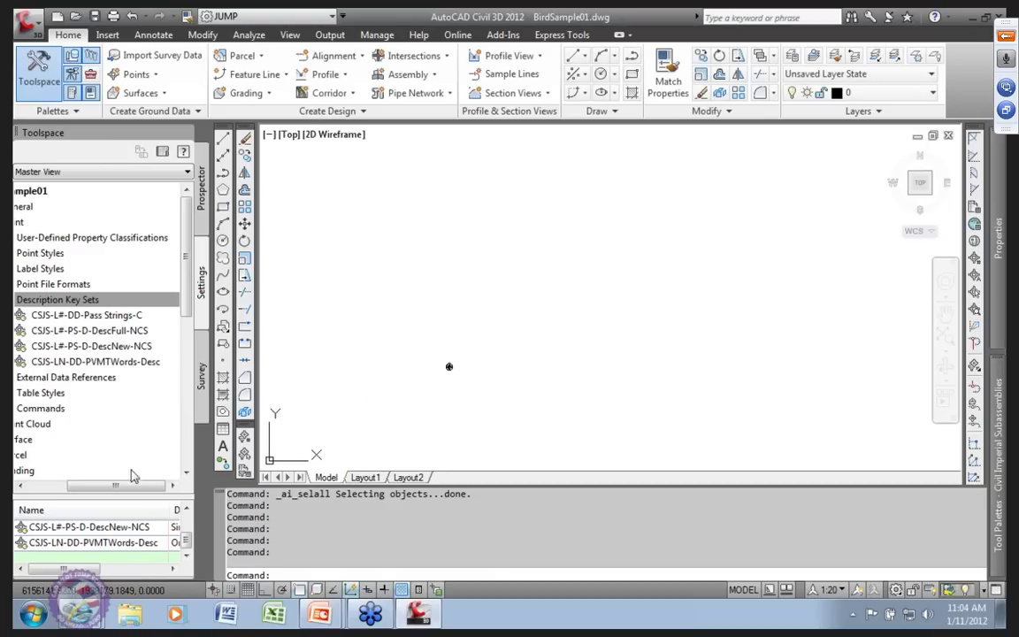
# - Check the search order of BirdSample01's point description key sets and the codes in one of the CSJS-L#-PS-D sets
pyautogui.moveTo(125, 484); pyautogui.dragTo(85, 486)
pyautogui.rightClick(153, 303)
pyautogui.click(199, 309)
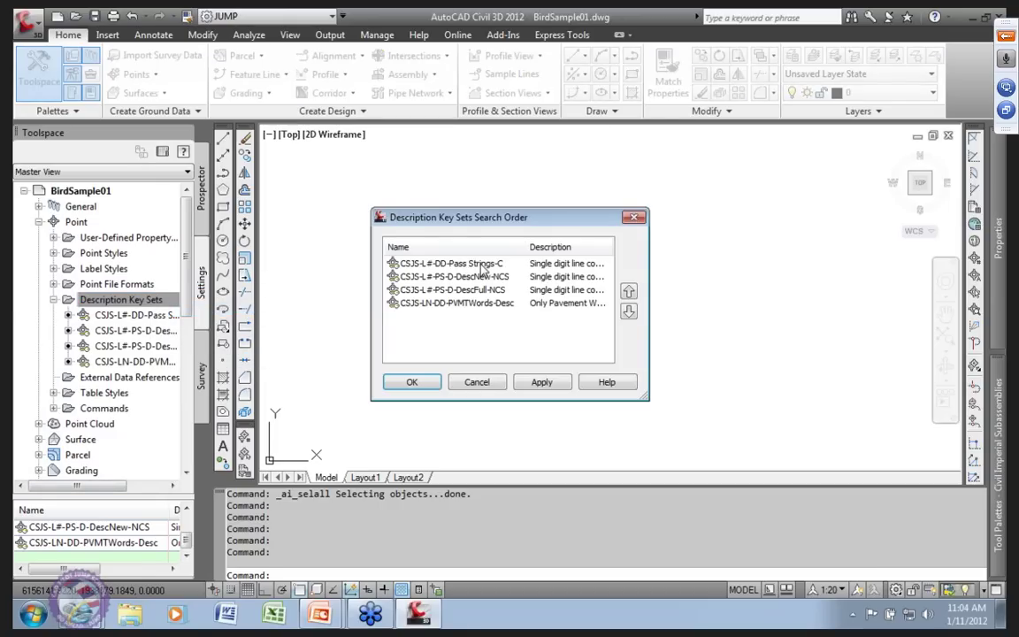
pyautogui.click(412, 383)
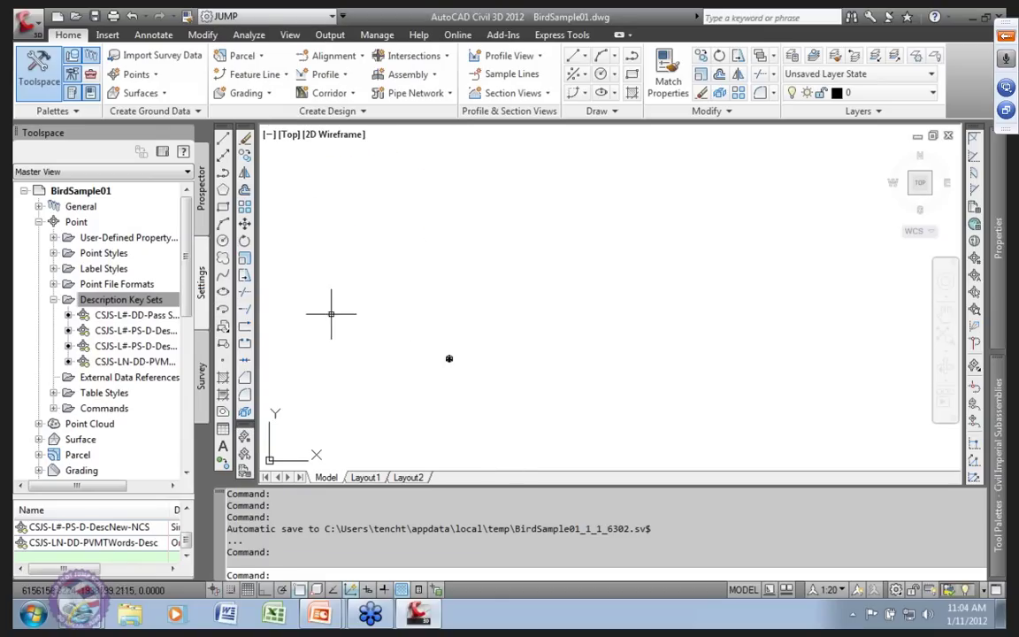
pyautogui.moveTo(138, 322)
pyautogui.click(165, 333)
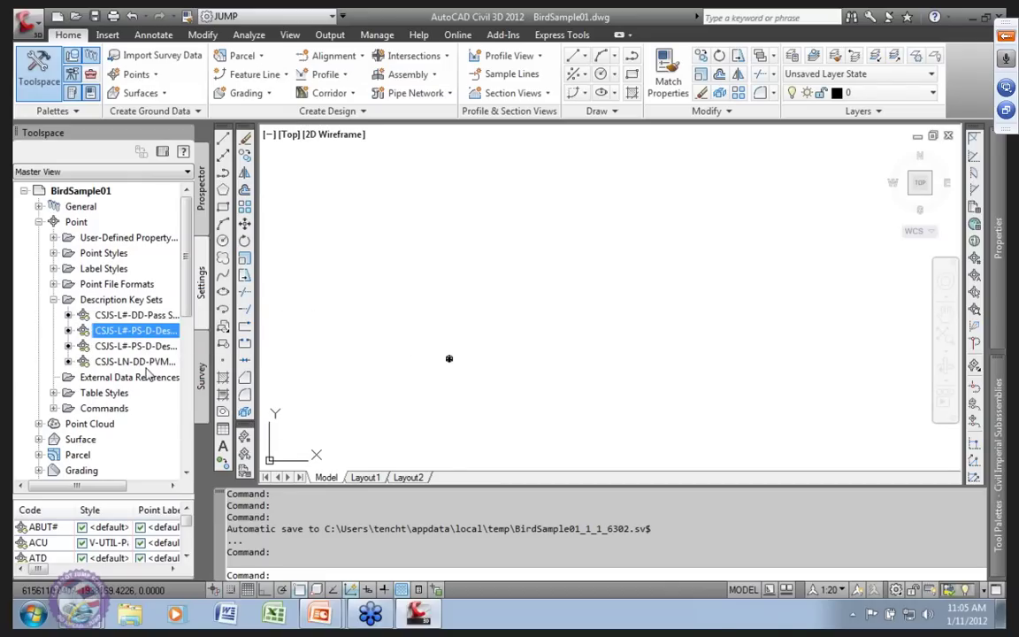
pyautogui.click(103, 300)
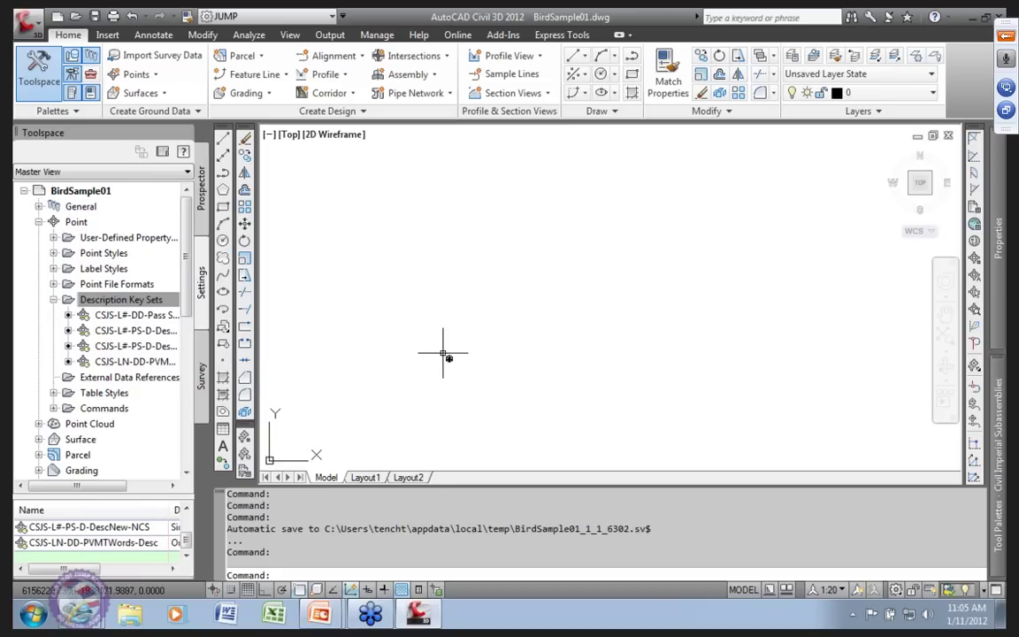
# - Insert the Bird database's survey points into the drawing
pyautogui.click(203, 367)
pyautogui.rightClick(133, 312)
pyautogui.moveTo(213, 372)
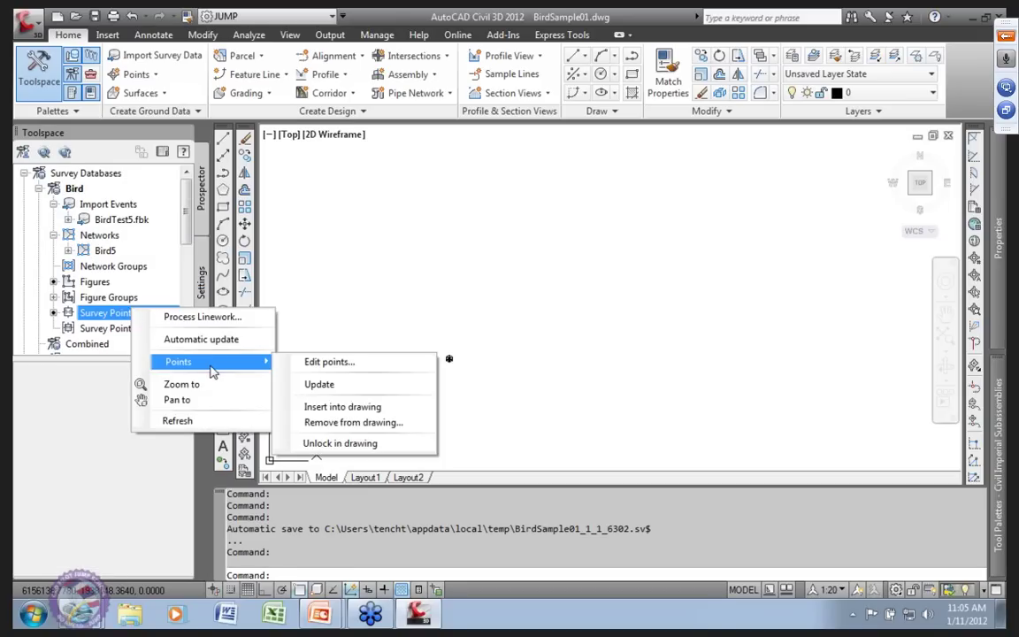
pyautogui.click(347, 407)
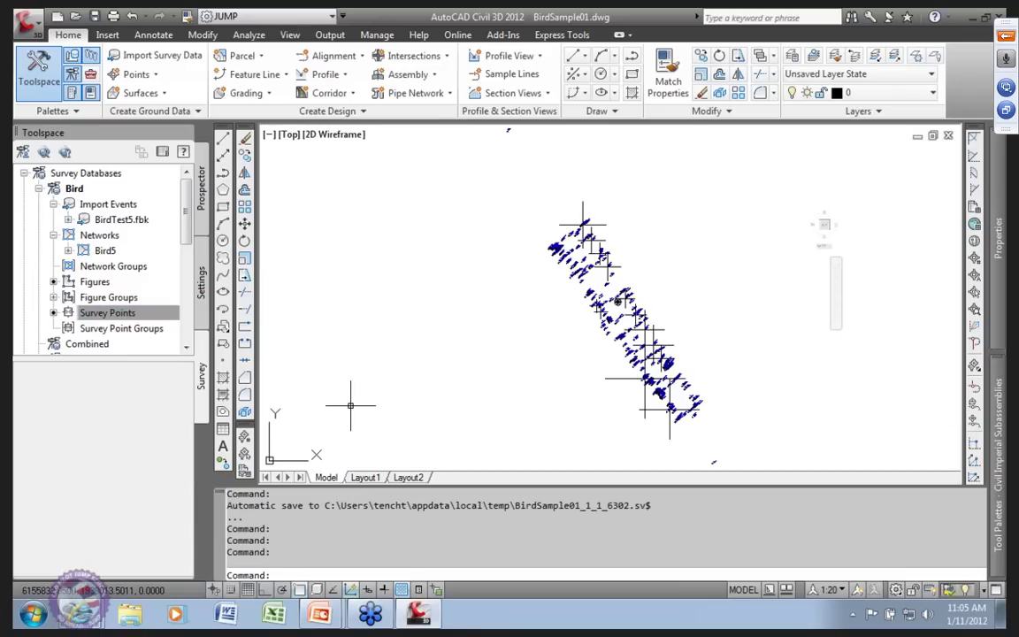
# - Examine the point markers and the rotated description and elevation labels of the re-inserted survey points
pyautogui.moveTo(641, 415); pyautogui.dragTo(638, 414, button='middle')
pyautogui.scroll(6, 512, 240)
pyautogui.scroll(-8, 513, 239)
pyautogui.moveTo(525, 270); pyautogui.dragTo(383, 241, button='middle')
pyautogui.scroll(3, 383, 242)
pyautogui.scroll(2, 384, 241)
pyautogui.scroll(-4, 429, 353)
pyautogui.scroll(3, 428, 361)
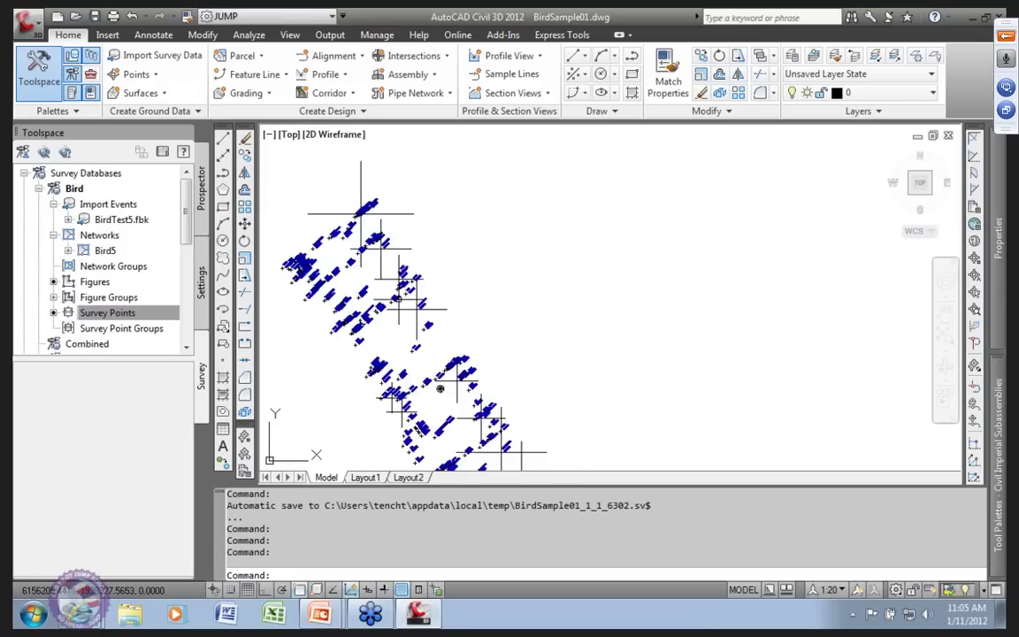
pyautogui.scroll(4, 410, 305)
pyautogui.scroll(-2, 410, 306)
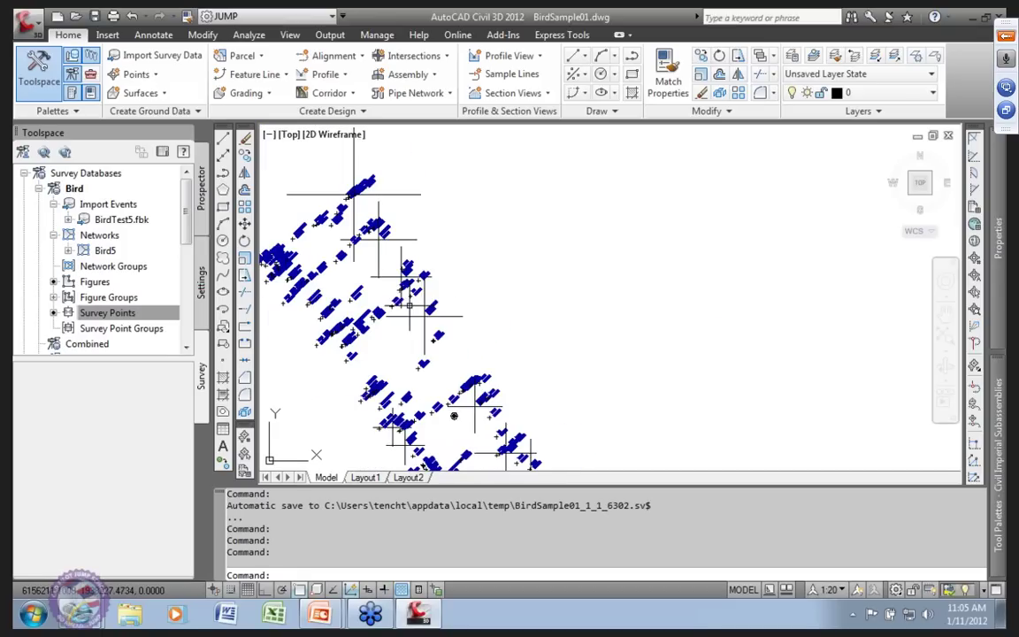
pyautogui.scroll(4, 370, 270)
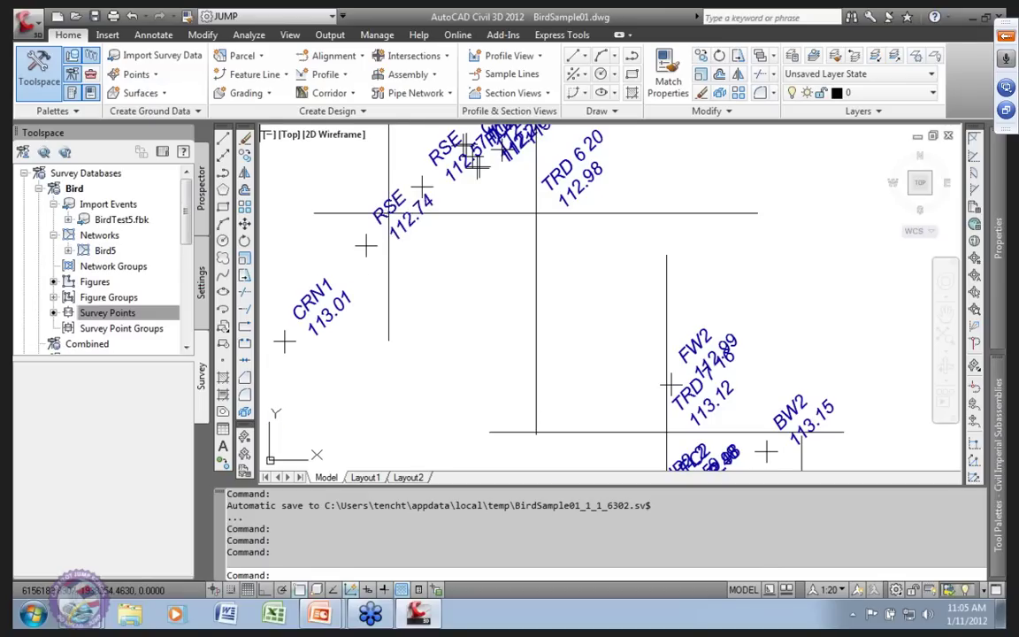
pyautogui.scroll(-5, 381, 297)
# - Update all the out-of-date point groups in BirdSample01
pyautogui.click(201, 189)
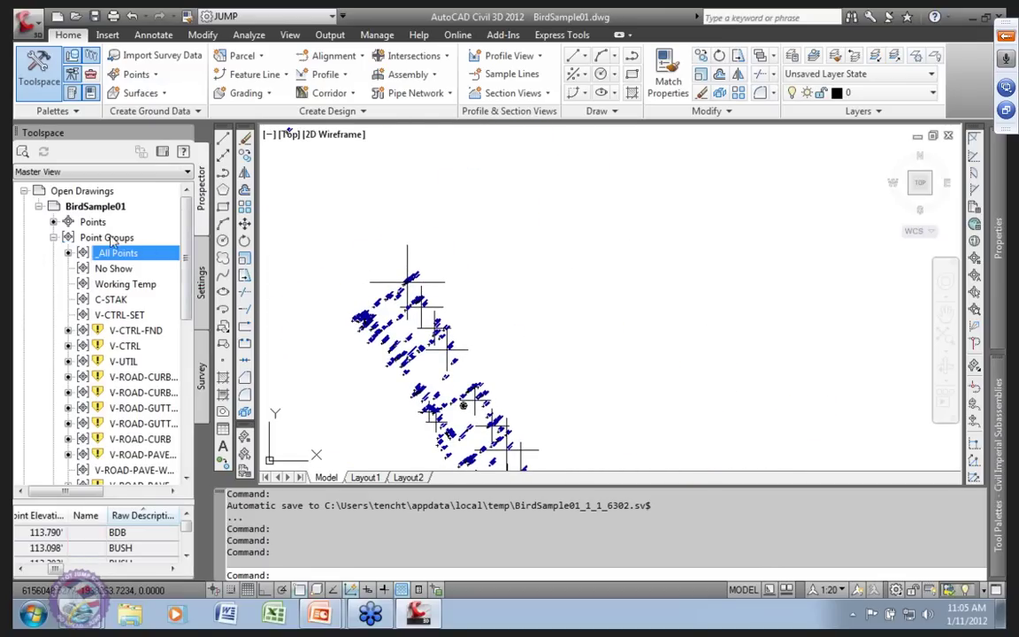
pyautogui.click(119, 236)
pyautogui.rightClick(124, 237)
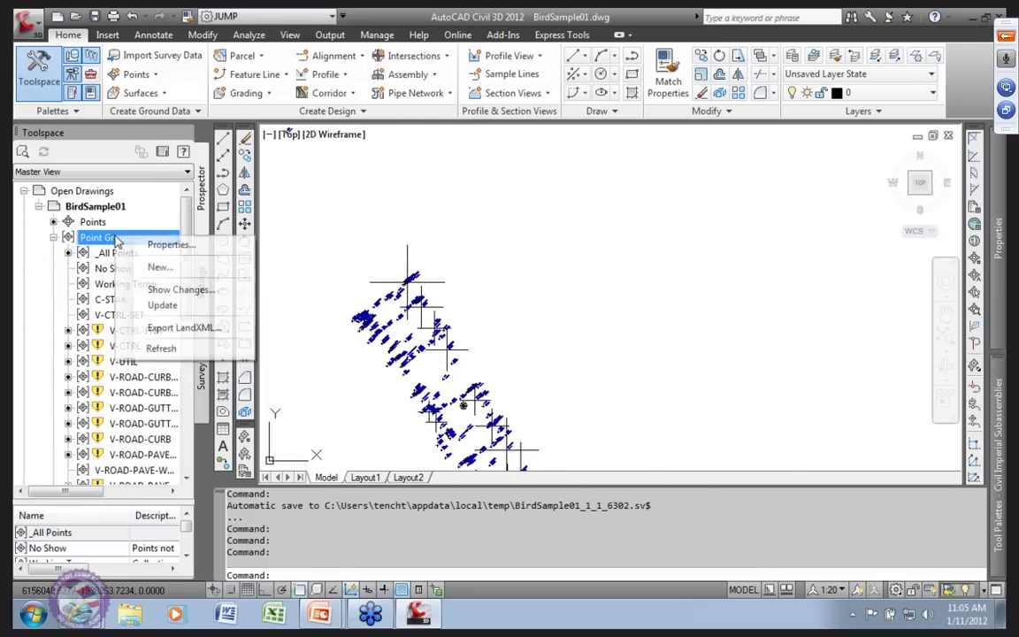
pyautogui.click(173, 309)
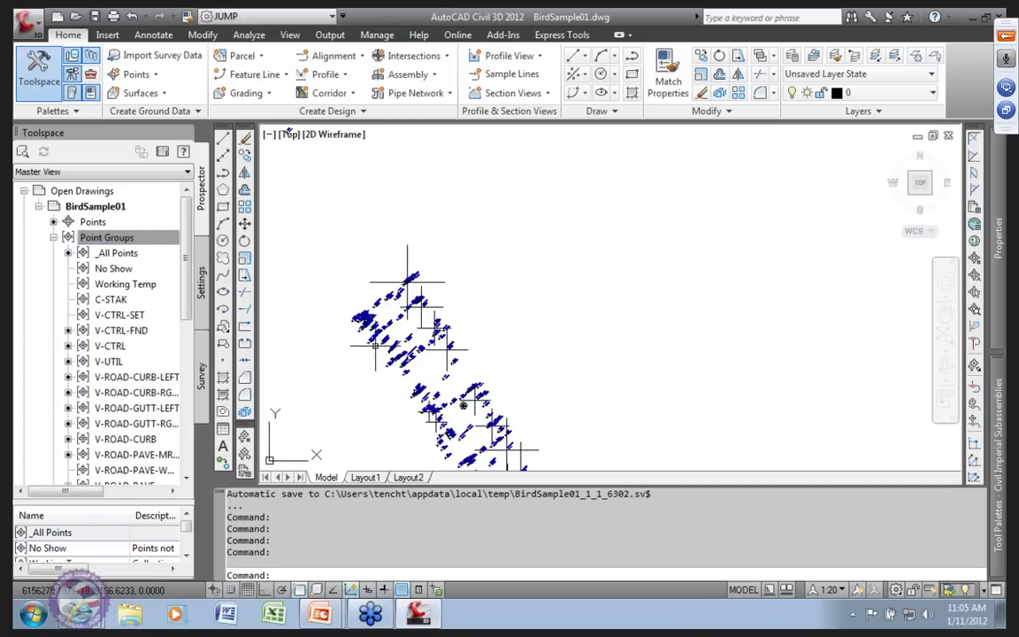
# - Set the default point style of the _All Points group to <none>
pyautogui.click(133, 254)
pyautogui.rightClick(135, 255)
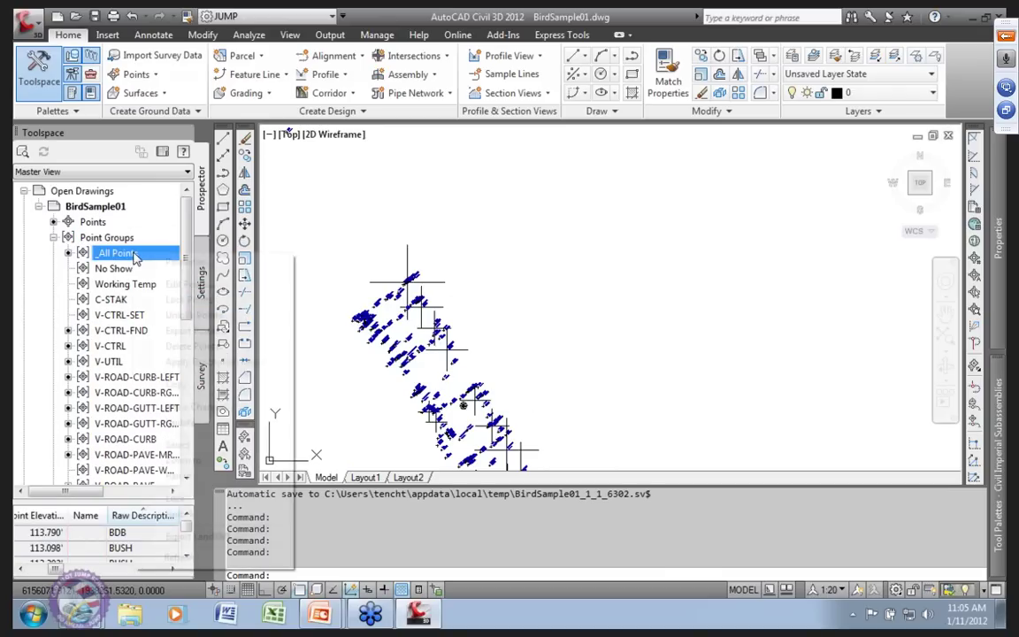
pyautogui.click(183, 263)
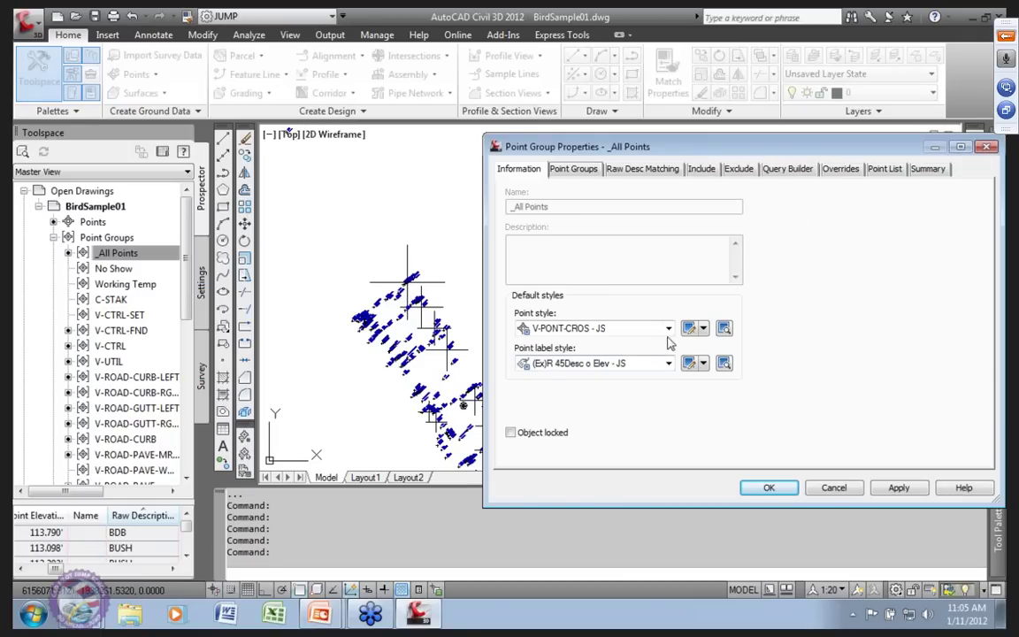
pyautogui.click(669, 328)
pyautogui.moveTo(723, 473); pyautogui.dragTo(725, 349)
pyautogui.click(566, 353)
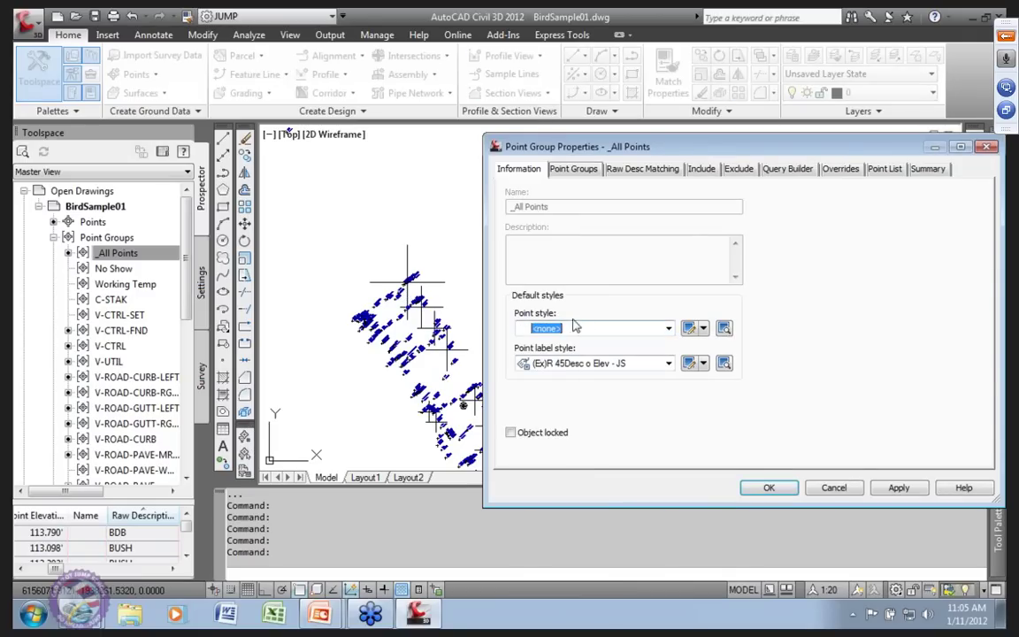
pyautogui.click(899, 487)
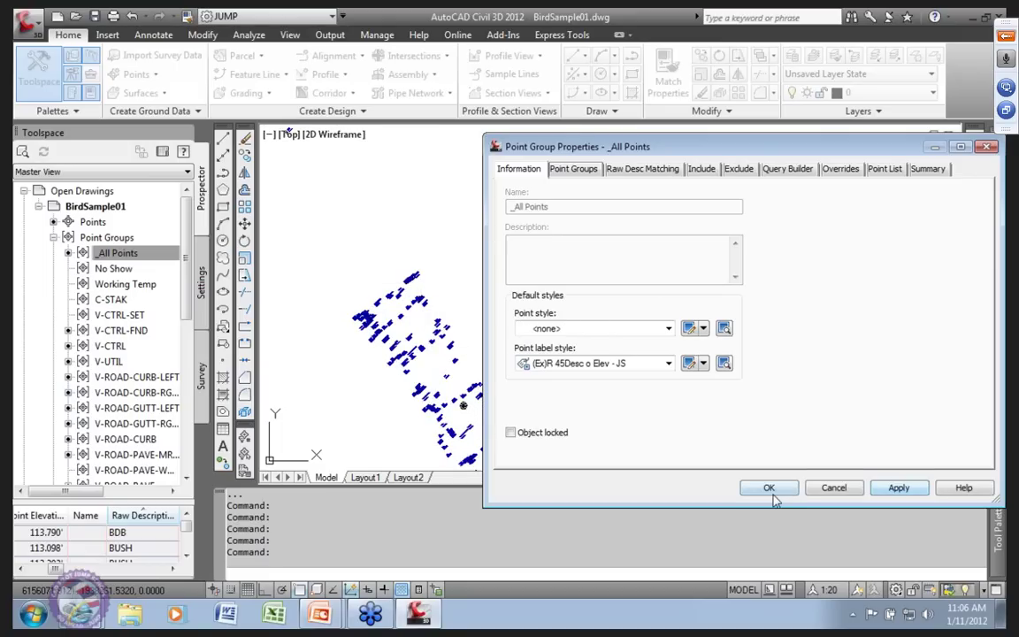
pyautogui.click(769, 492)
# - Examine the point labels along the whole surveyed corridor for leftover point markers
pyautogui.moveTo(562, 434)
pyautogui.mouseDown(button='middle')
pyautogui.moveTo(550, 379)
pyautogui.moveTo(471, 289)
pyautogui.moveTo(475, 298)
pyautogui.moveTo(455, 255)
pyautogui.mouseUp(button='middle')
pyautogui.scroll(-1, 473, 298)
pyautogui.scroll(3, 474, 298)
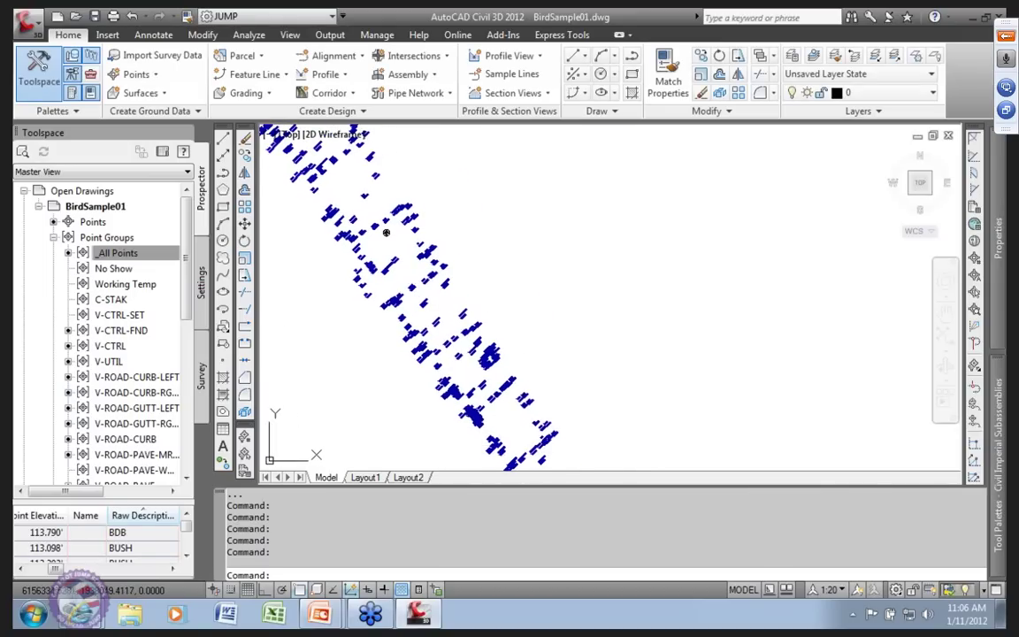
pyautogui.scroll(2, 501, 405)
pyautogui.scroll(-2, 497, 422)
pyautogui.moveTo(497, 424); pyautogui.dragTo(460, 313, button='middle')
pyautogui.moveTo(497, 401)
pyautogui.mouseDown(button='middle')
pyautogui.moveTo(493, 320)
pyautogui.moveTo(464, 339)
pyautogui.mouseUp(button='middle')
pyautogui.scroll(-2, 464, 339)
pyautogui.scroll(-1, 465, 338)
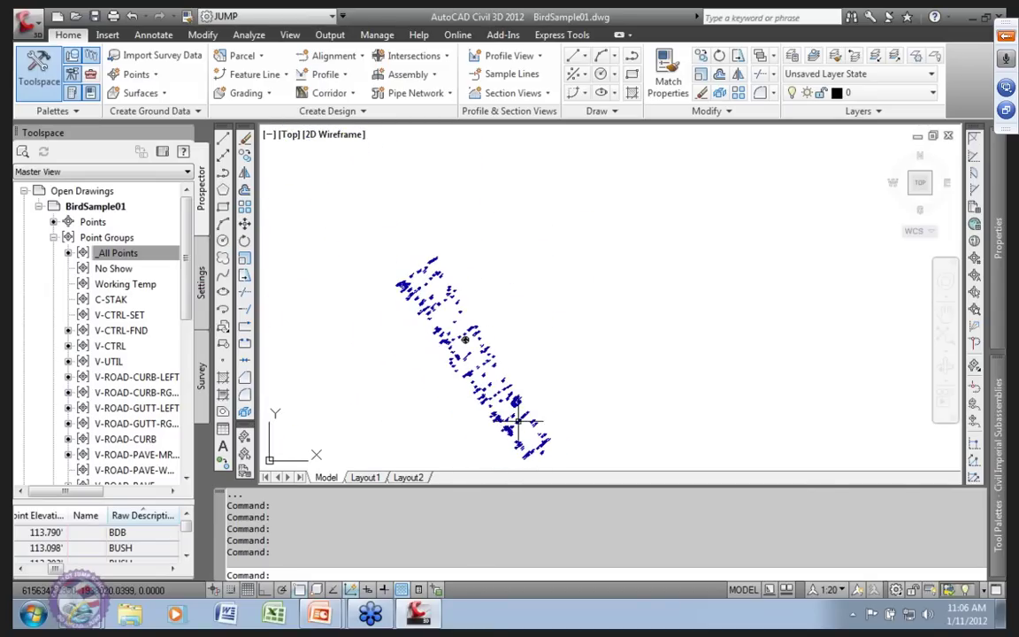
pyautogui.moveTo(520, 418); pyautogui.dragTo(478, 380, button='middle')
pyautogui.scroll(-2, 478, 380)
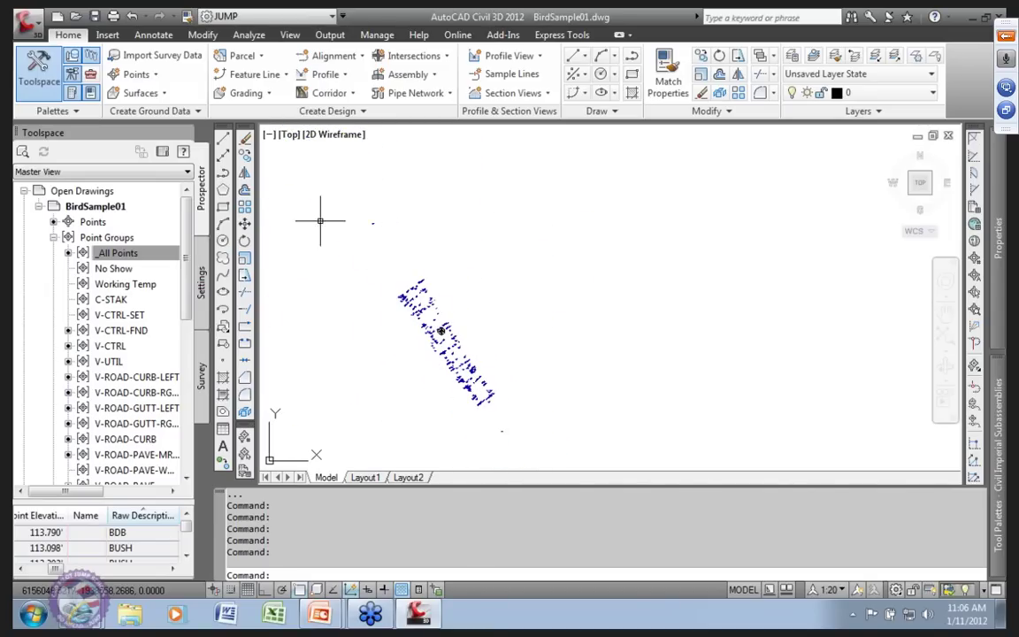
# - Select all the survey point labels in the drawing with a selection window
pyautogui.click(349, 211)
pyautogui.click(558, 447)
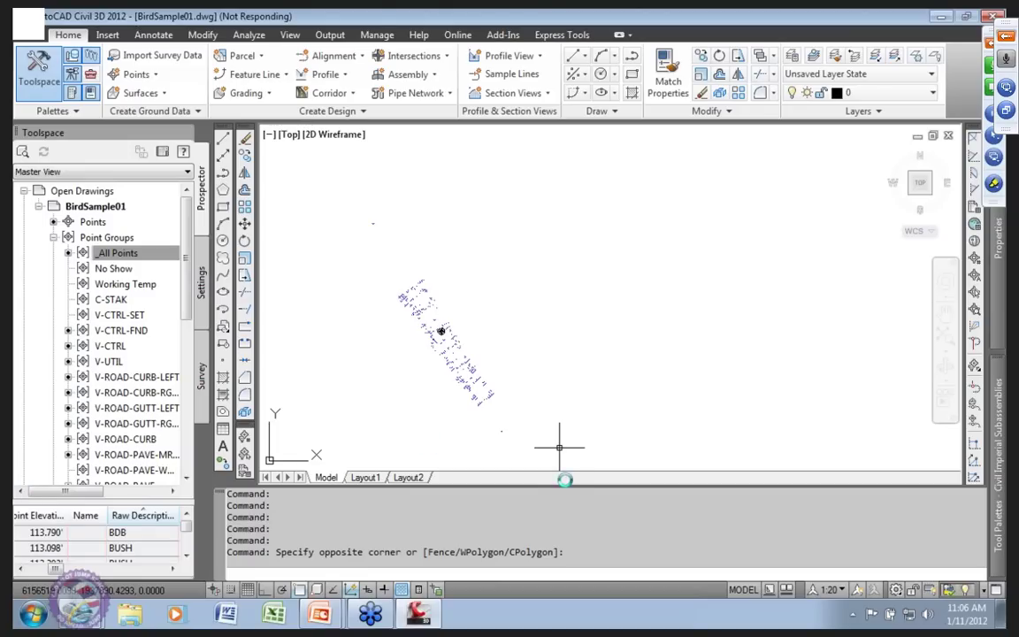
pyautogui.hotkey('alt', 'Tab')
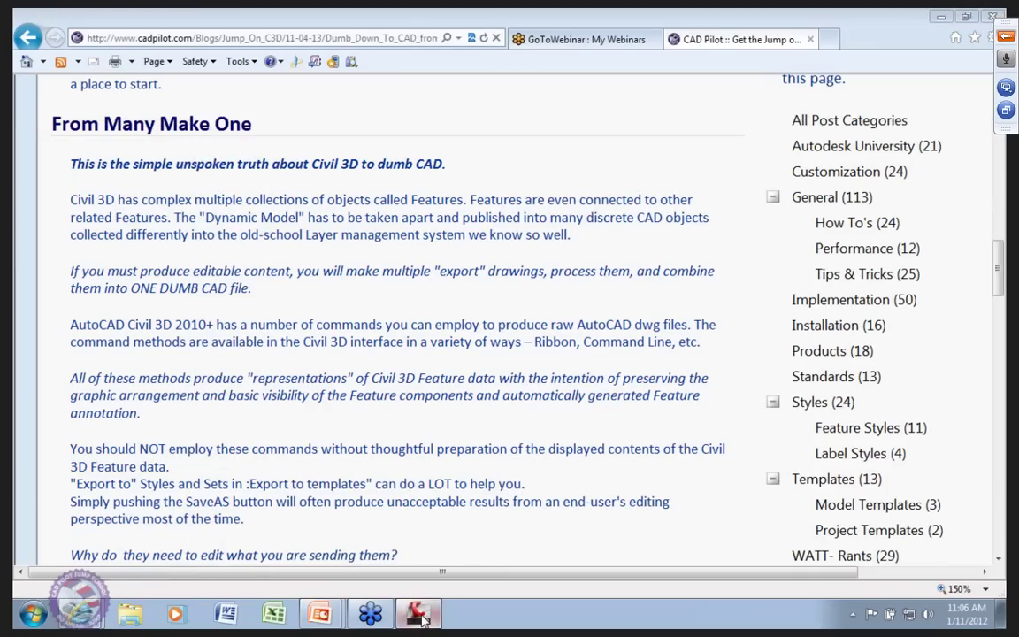
pyautogui.moveTo(421, 617)
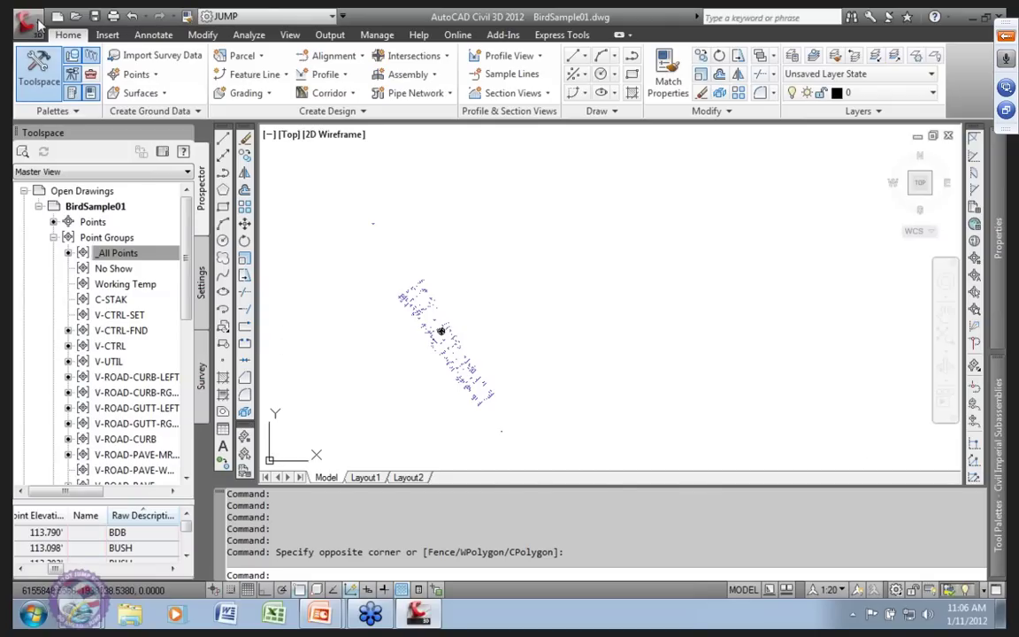
# - Export the drawing to AutoCAD 2010 format as ACAD-PointLabels01.dwg in the Surveys_Ex folder
pyautogui.click(34, 22)
pyautogui.moveTo(84, 250)
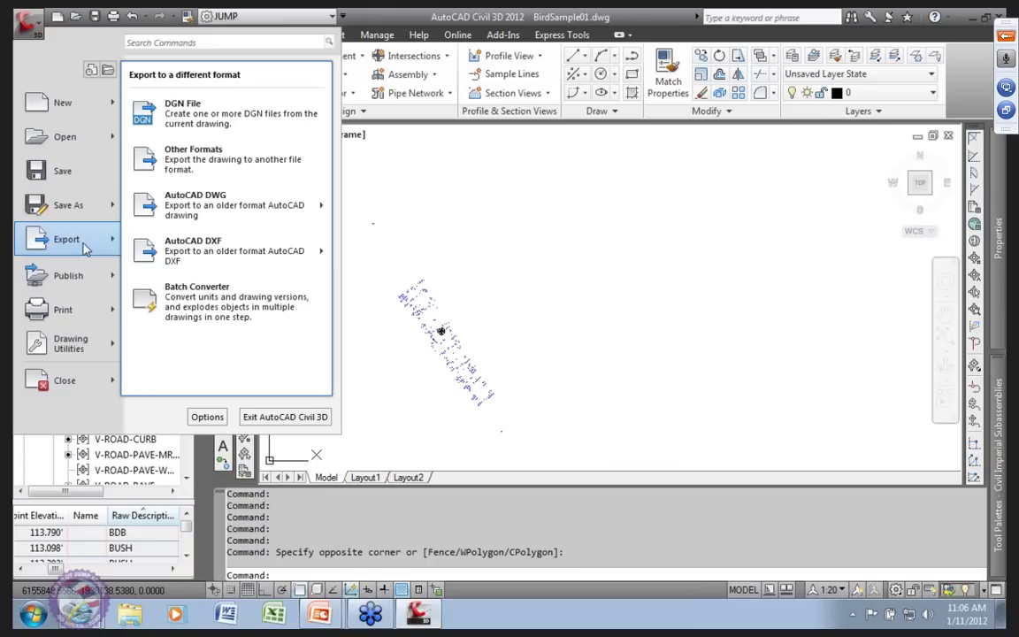
pyautogui.moveTo(274, 206)
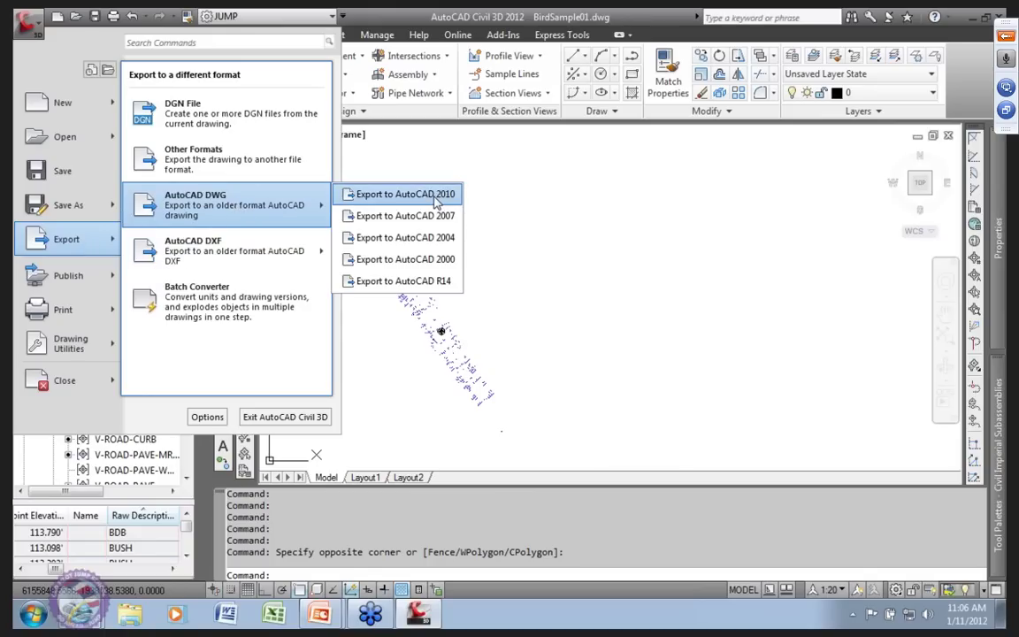
pyautogui.click(402, 194)
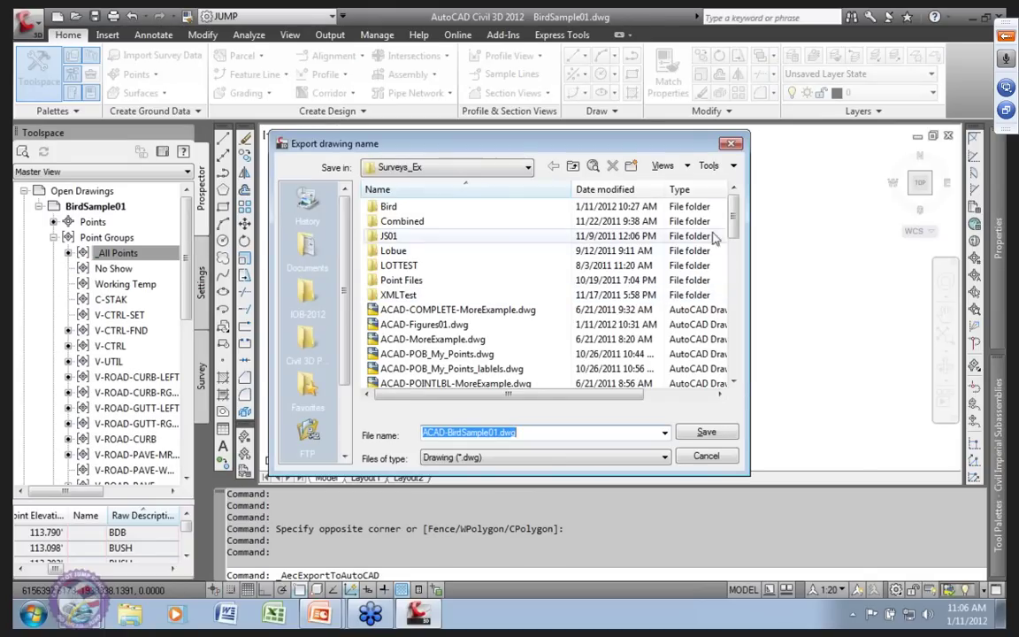
pyautogui.click(451, 431)
pyautogui.moveTo(448, 433); pyautogui.dragTo(488, 431)
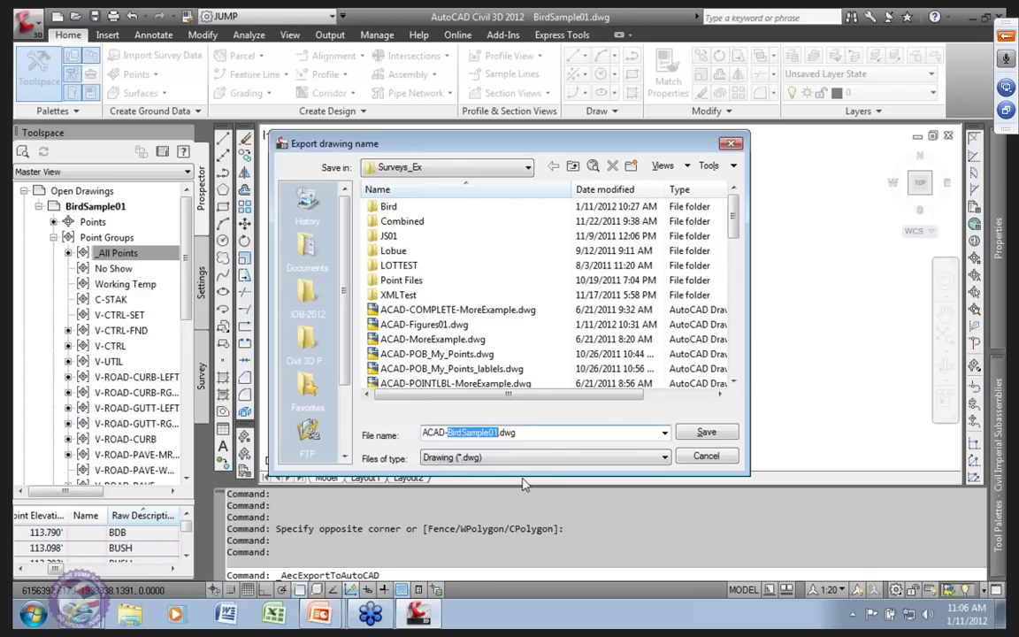
pyautogui.write('PointLabels')
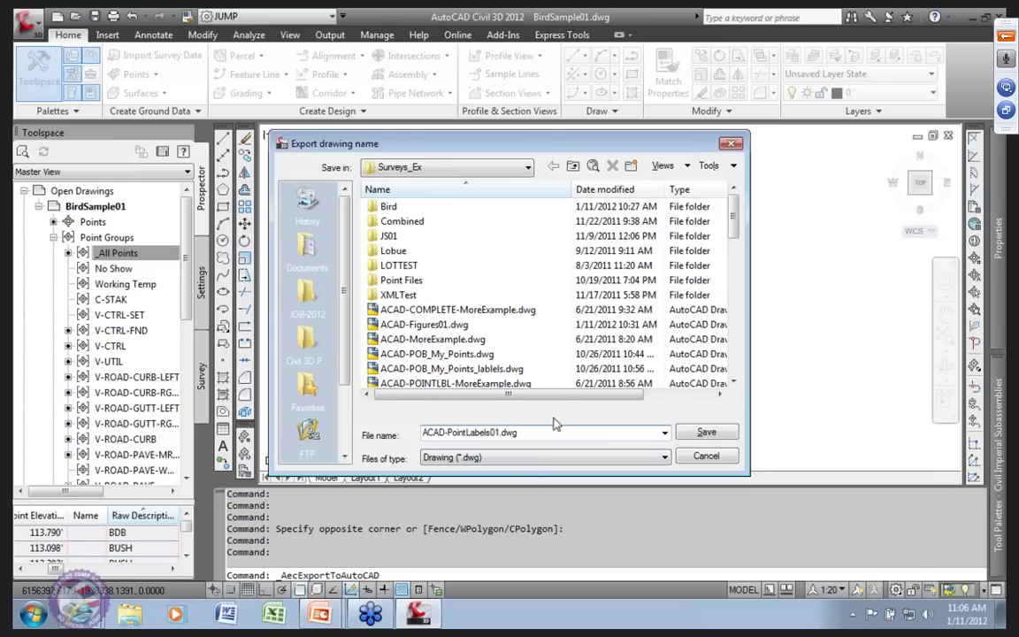
pyautogui.click(705, 431)
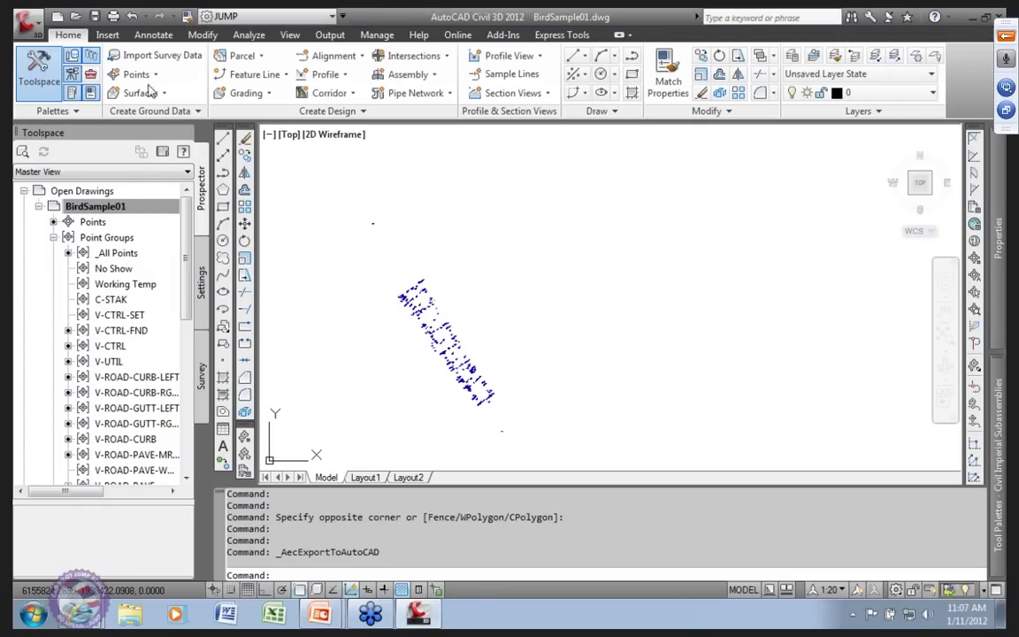
# - Open the exported ACAD-PointLabels01.dwg from the Surveys_Ex folder
pyautogui.click(77, 17)
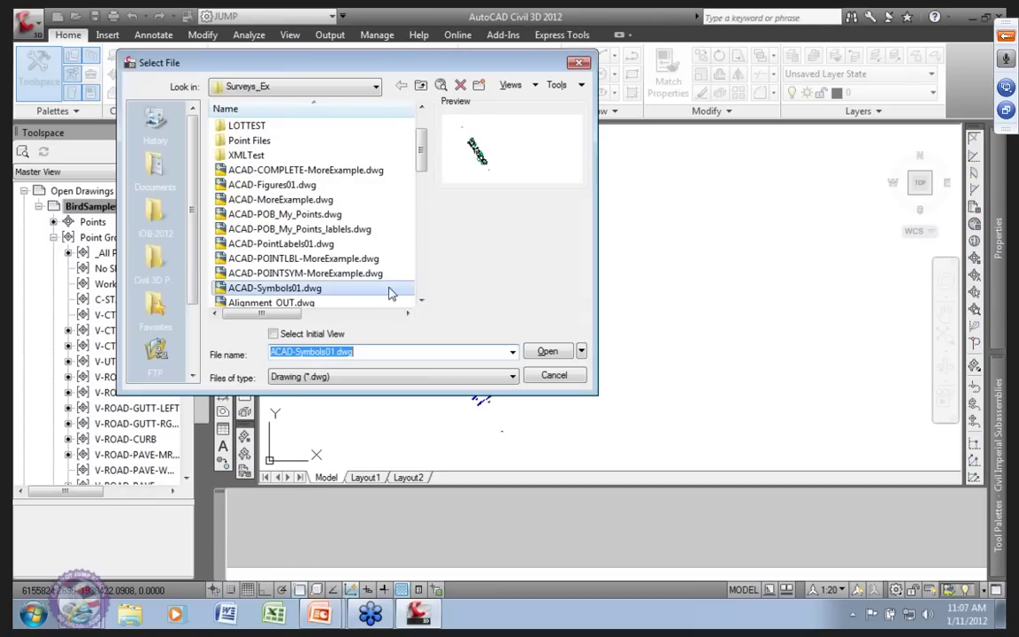
pyautogui.click(329, 243)
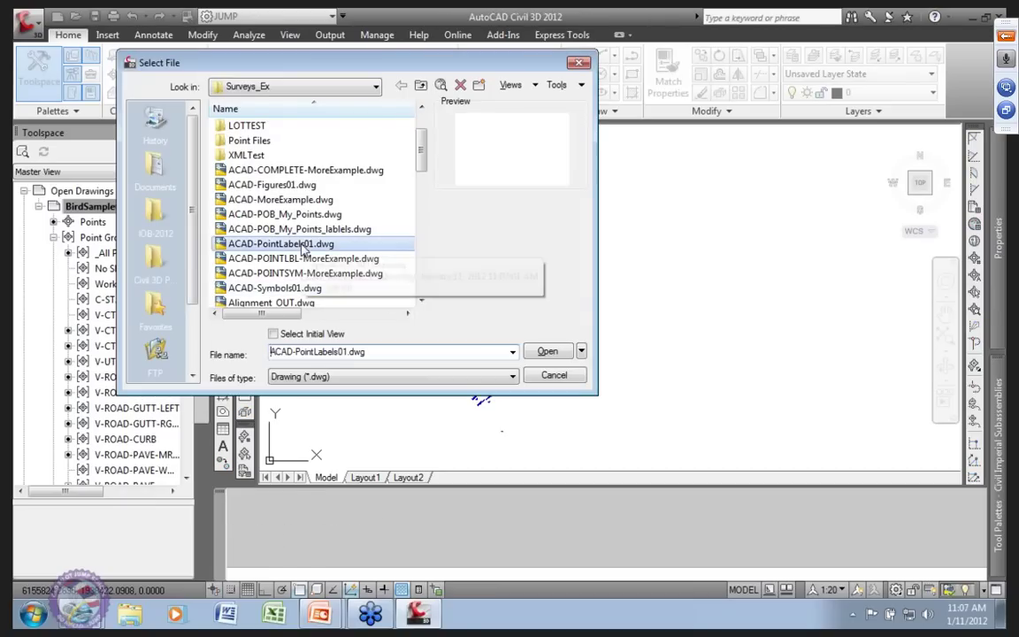
pyautogui.click(548, 352)
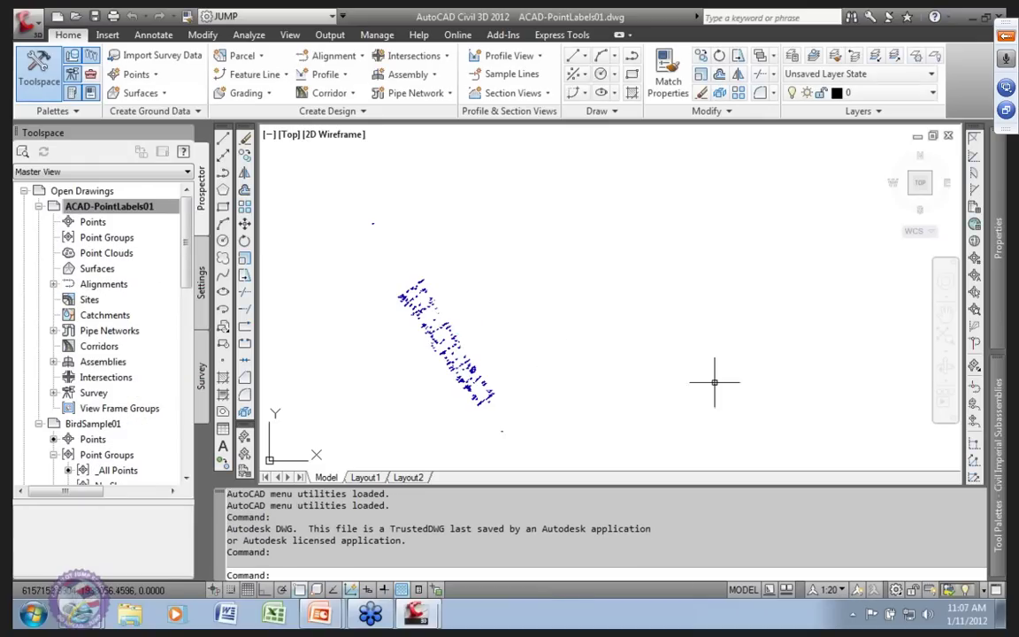
# - Inspect the properties of one exported point label to see its AutoCAD object type
pyautogui.scroll(4, 430, 300)
pyautogui.scroll(3, 456, 316)
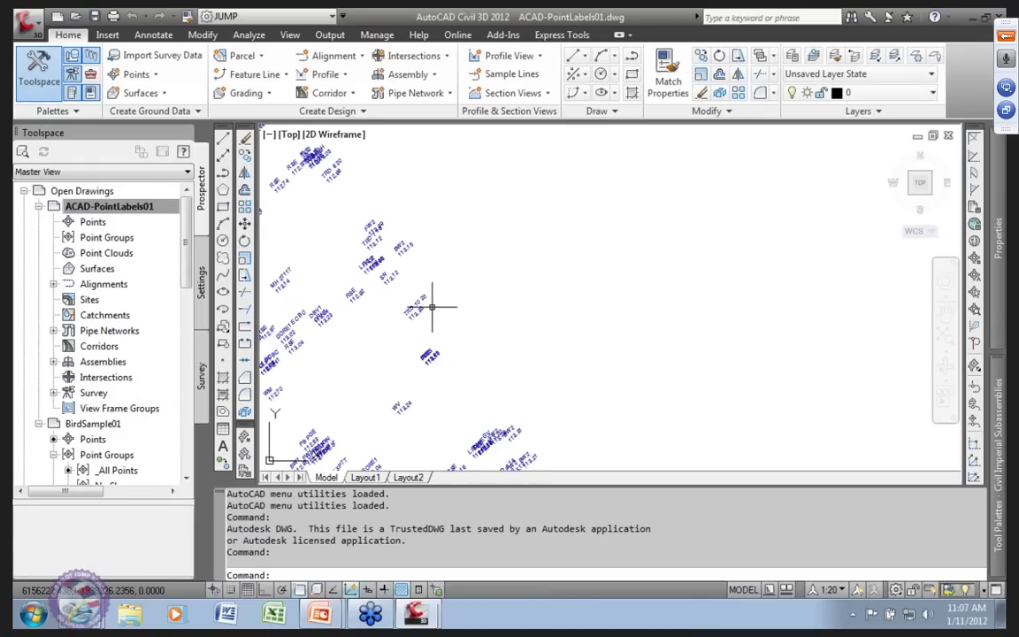
pyautogui.click(415, 312)
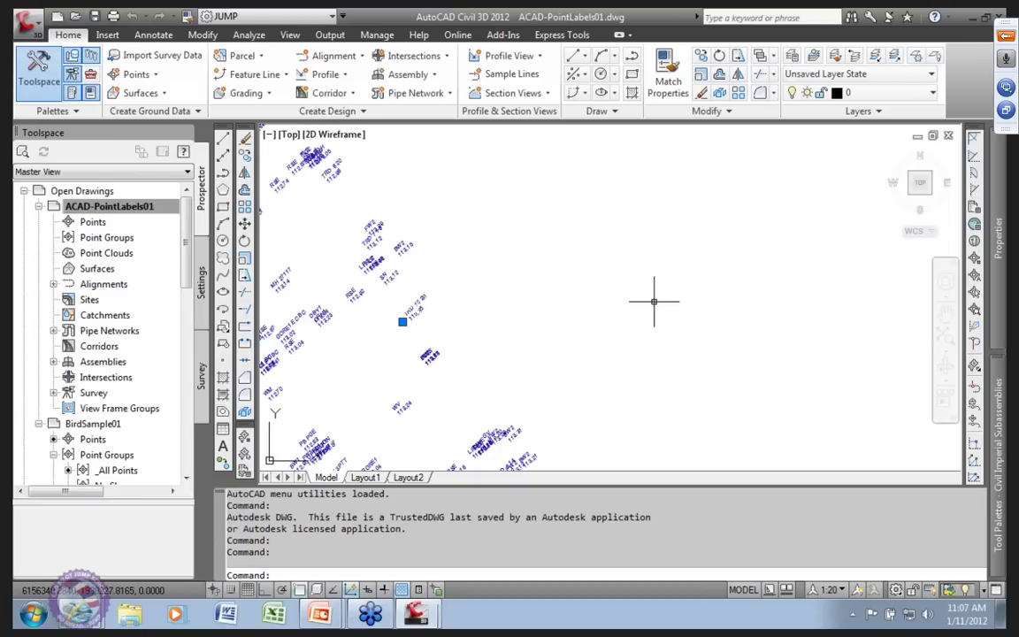
pyautogui.moveTo(993, 265)
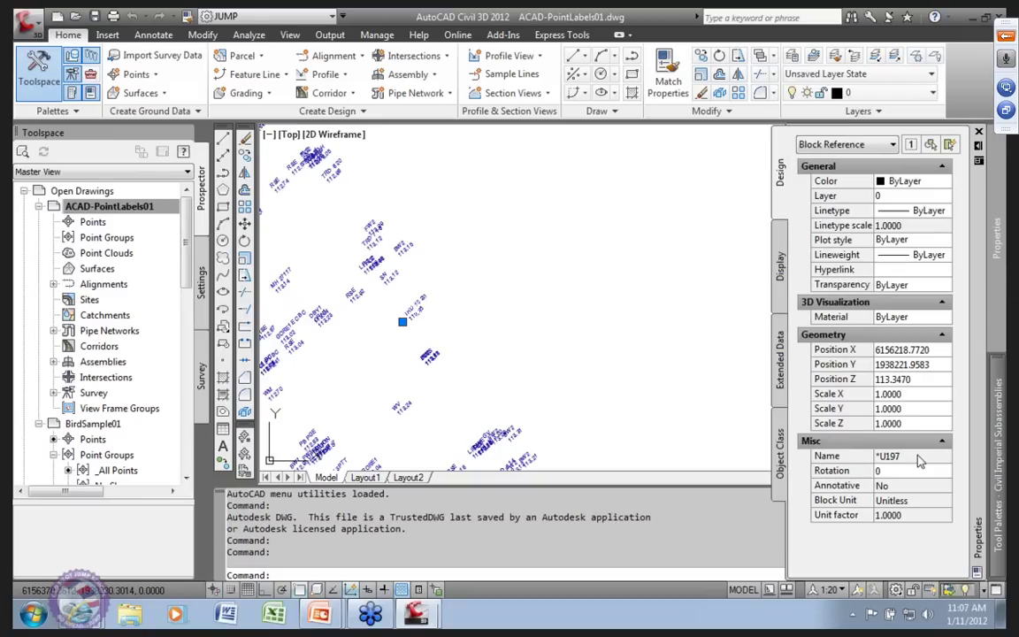
pyautogui.scroll(-5, 506, 314)
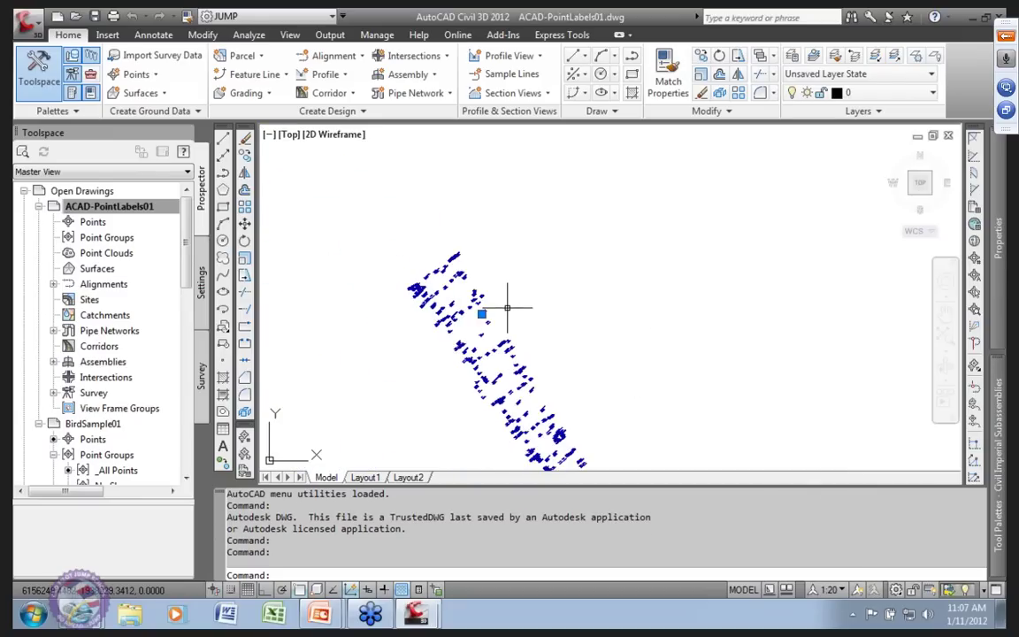
pyautogui.moveTo(508, 311); pyautogui.dragTo(438, 277, button='middle')
pyautogui.scroll(2, 396, 245)
pyautogui.moveTo(532, 288); pyautogui.dragTo(513, 289, button='middle')
pyautogui.click(513, 289)
pyautogui.click(495, 287)
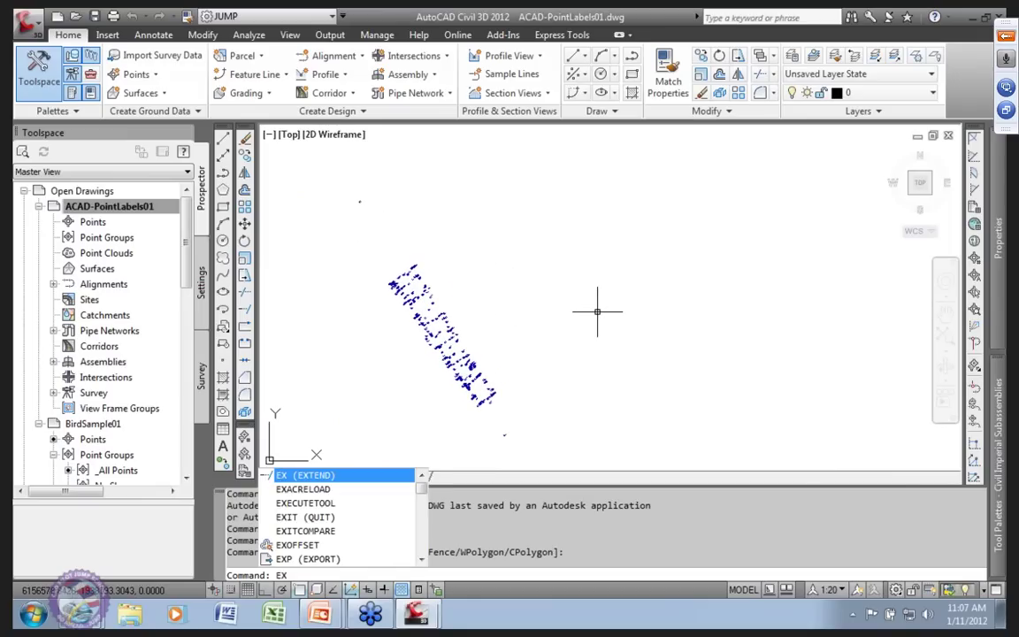
pyautogui.press('BackSpace')
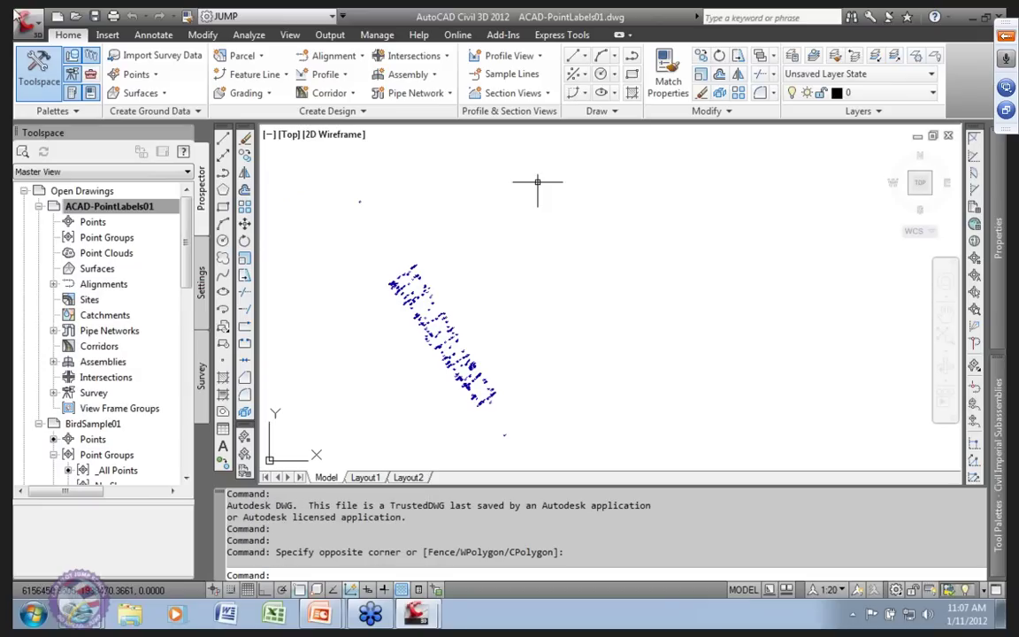
# - Use Quick Select with the Select All operator to pick every block reference in the entire drawing and explode them
pyautogui.moveTo(994, 229)
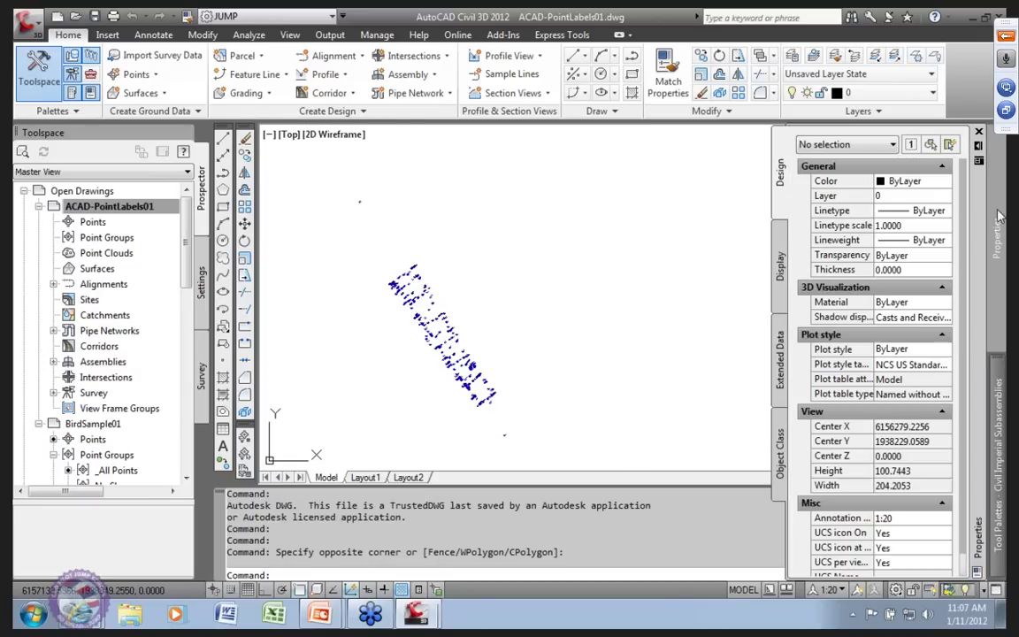
pyautogui.click(949, 144)
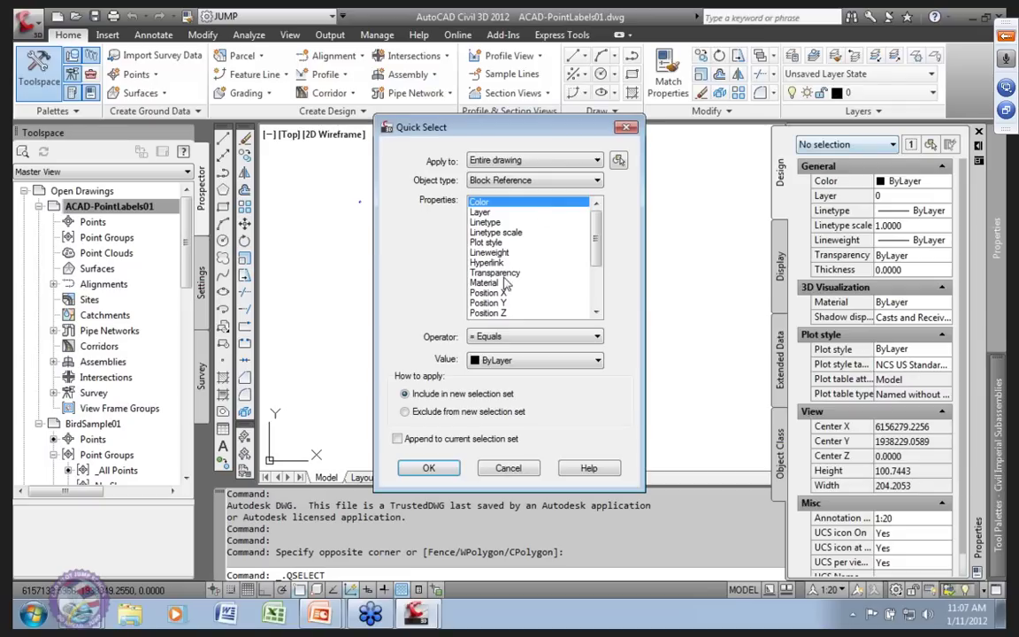
pyautogui.click(597, 181)
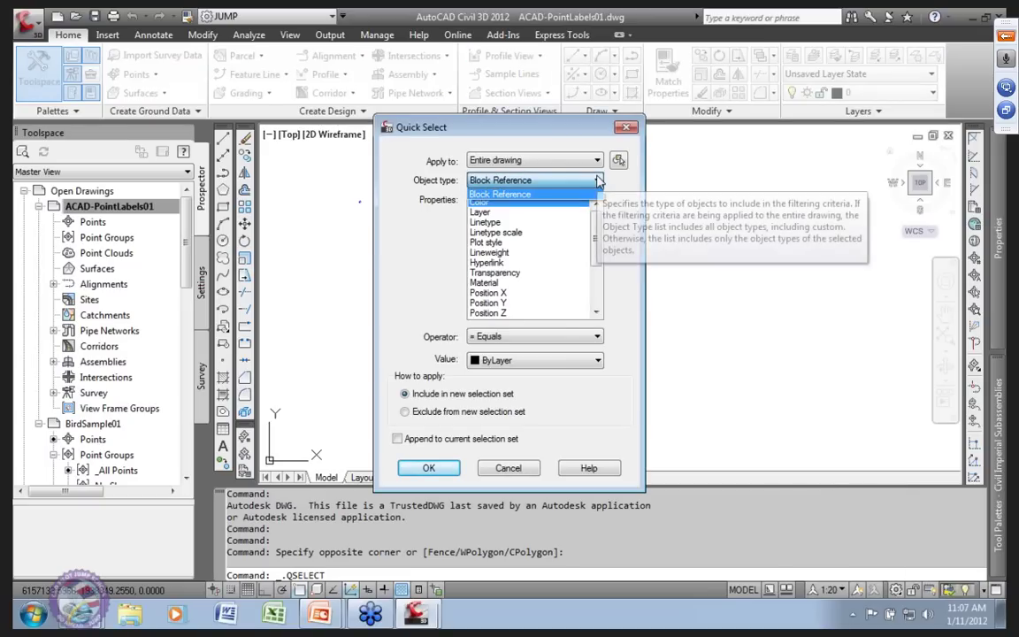
pyautogui.click(594, 181)
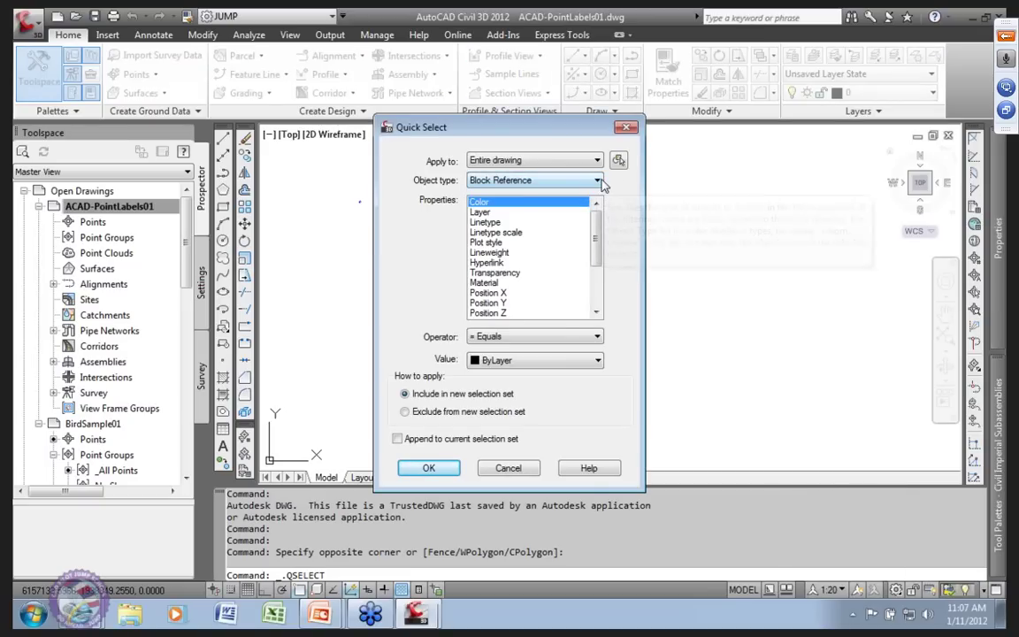
pyautogui.click(590, 337)
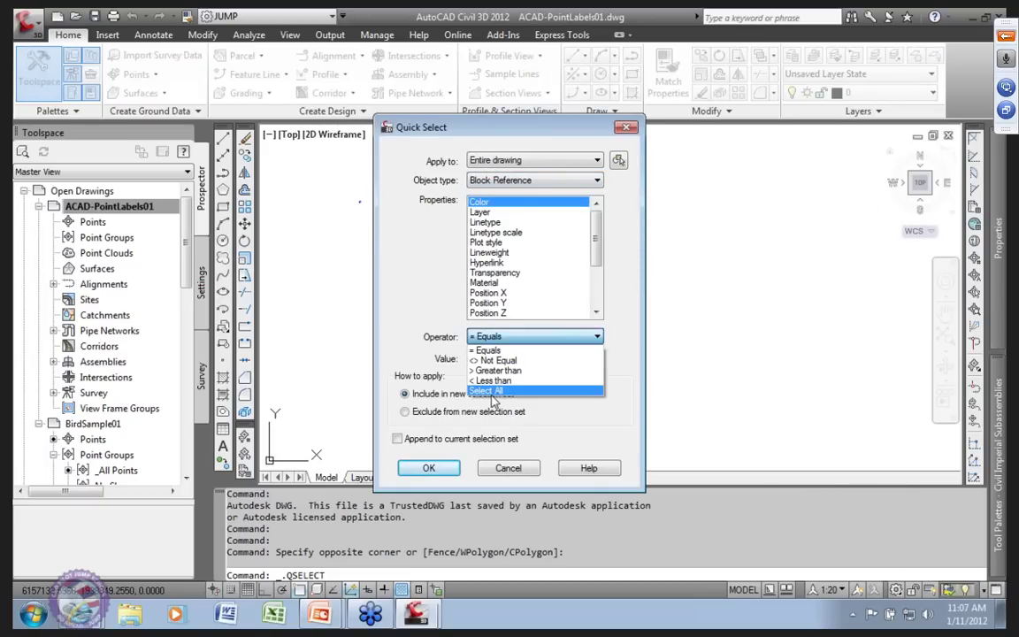
pyautogui.click(488, 390)
pyautogui.click(428, 467)
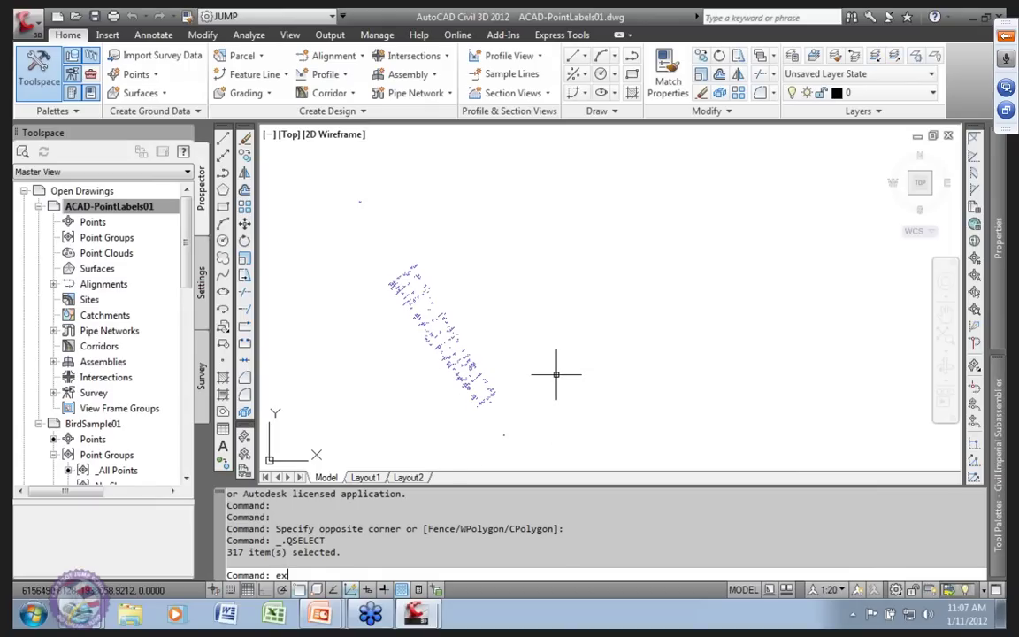
pyautogui.write('l')
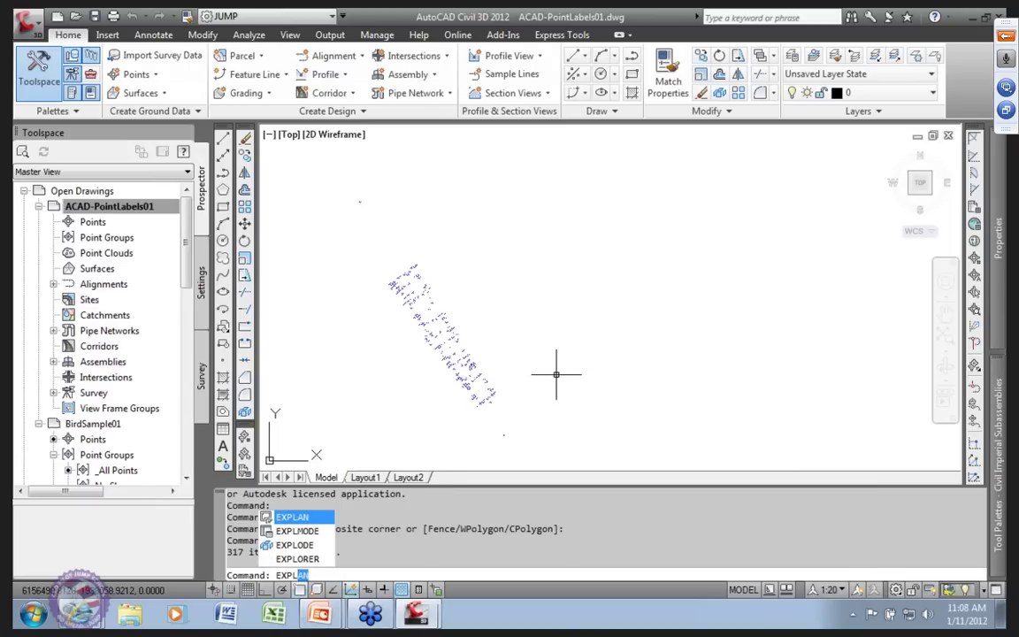
pyautogui.click(296, 545)
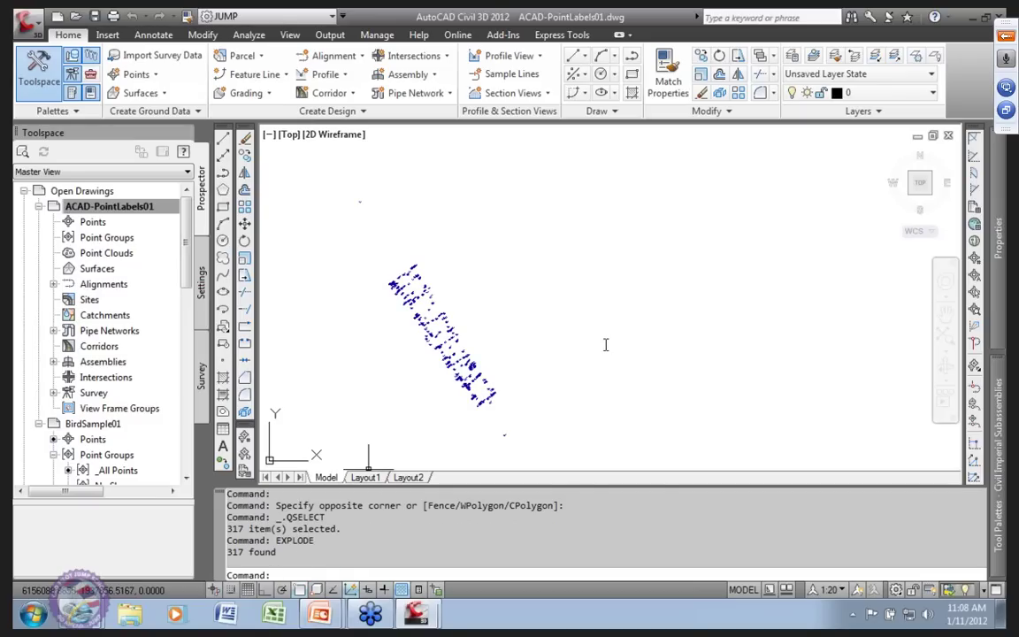
# - Select all the exploded labels and inspect their object type and text properties, then clear the selection
pyautogui.scroll(5, 391, 307)
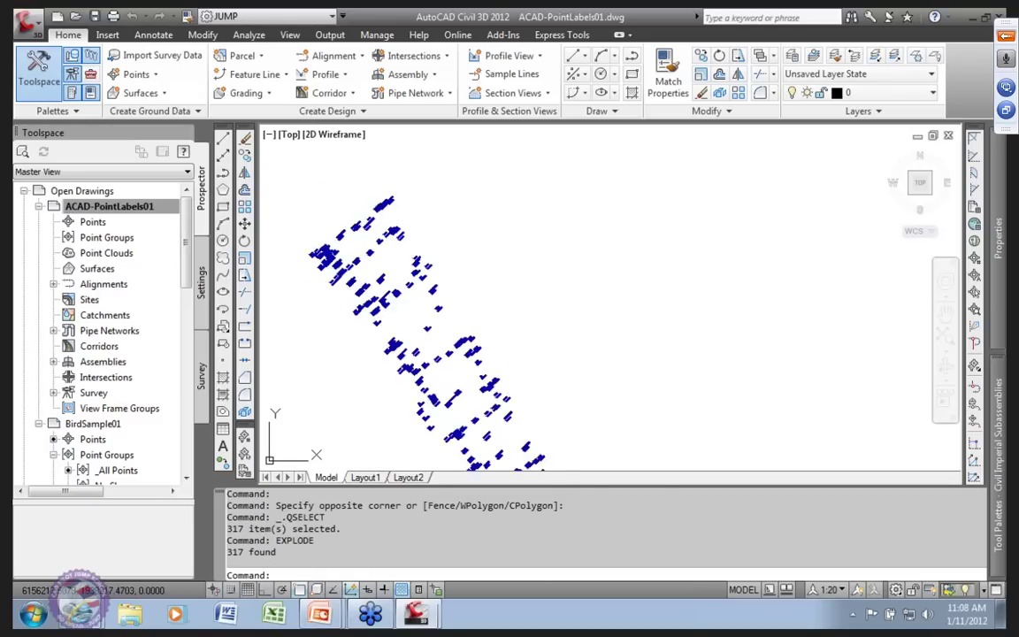
pyautogui.scroll(1, 413, 274)
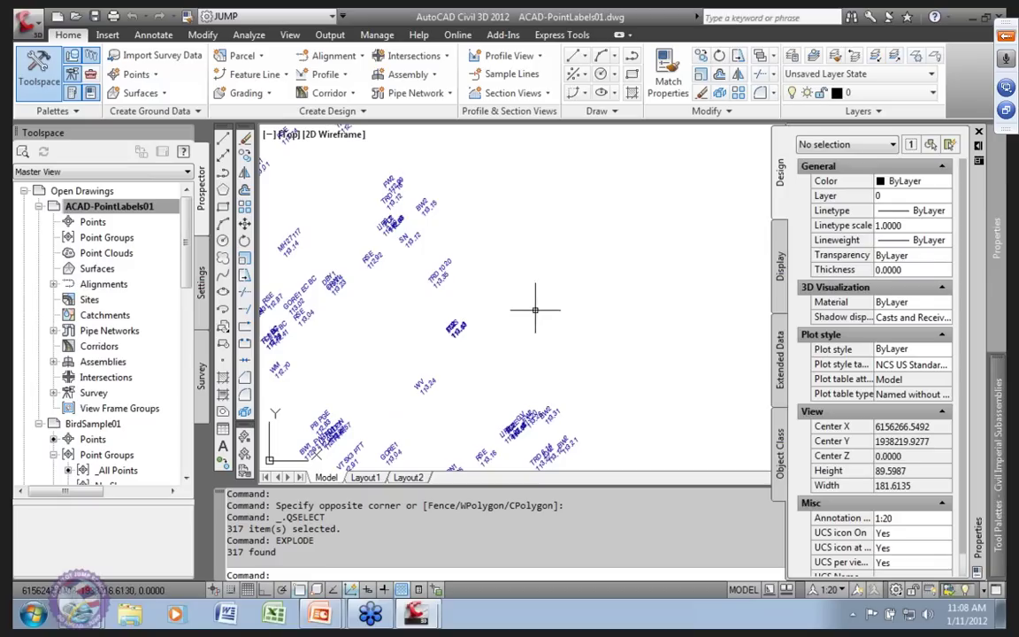
pyautogui.hotkey('ctrl', 'a')
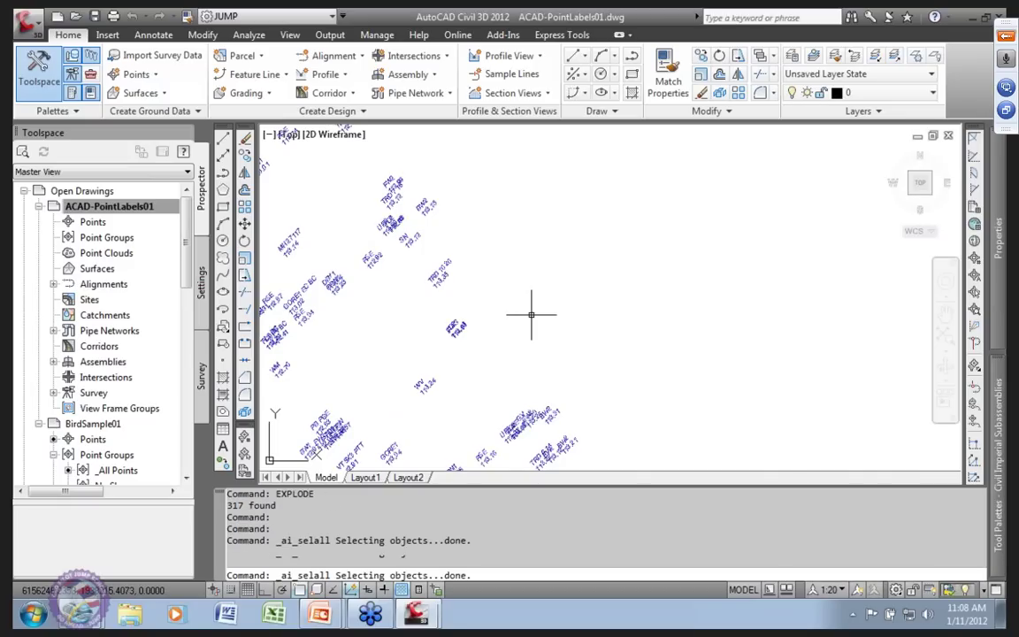
pyautogui.hotkey('ctrl', '1')
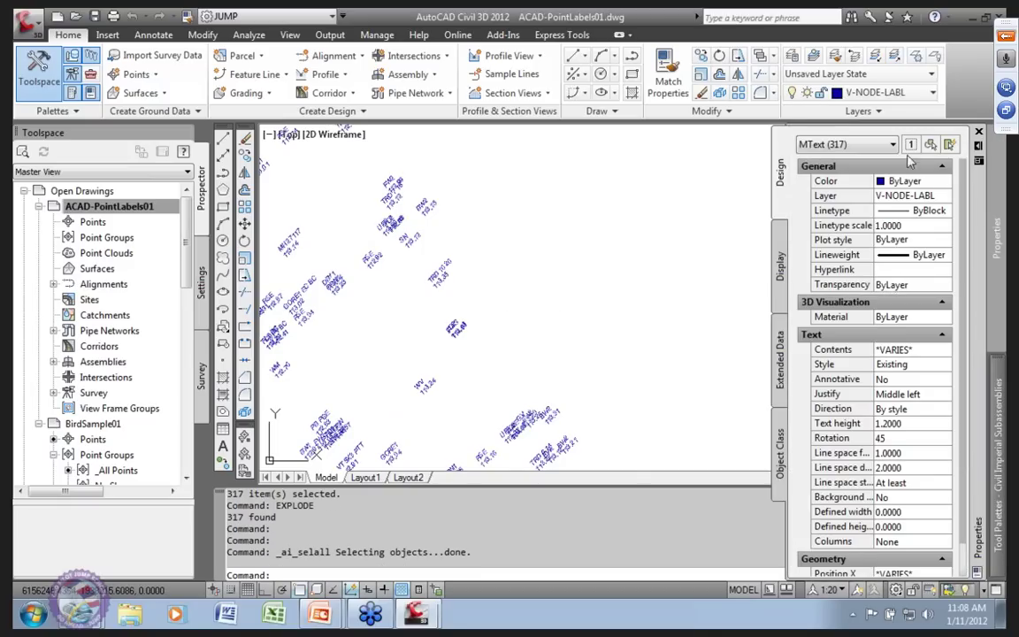
pyautogui.click(817, 144)
pyautogui.scroll(-3, 539, 278)
pyautogui.click(559, 295)
pyautogui.click(561, 298)
# - Start the Insert command and browse to the Surveys_Ex folder under 70_Existing_Conditions for a drawing file
pyautogui.moveTo(558, 271); pyautogui.dragTo(491, 184, button='middle')
pyautogui.moveTo(569, 352)
pyautogui.mouseDown(button='middle')
pyautogui.moveTo(571, 389)
pyautogui.moveTo(549, 369)
pyautogui.mouseUp(button='middle')
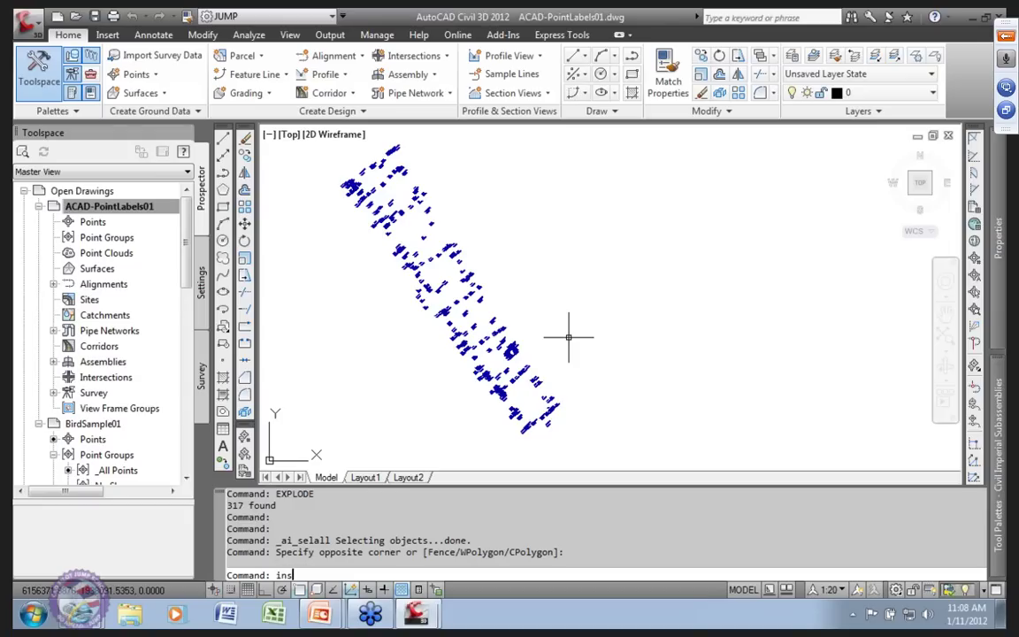
pyautogui.write('rt')
pyautogui.press('Return')
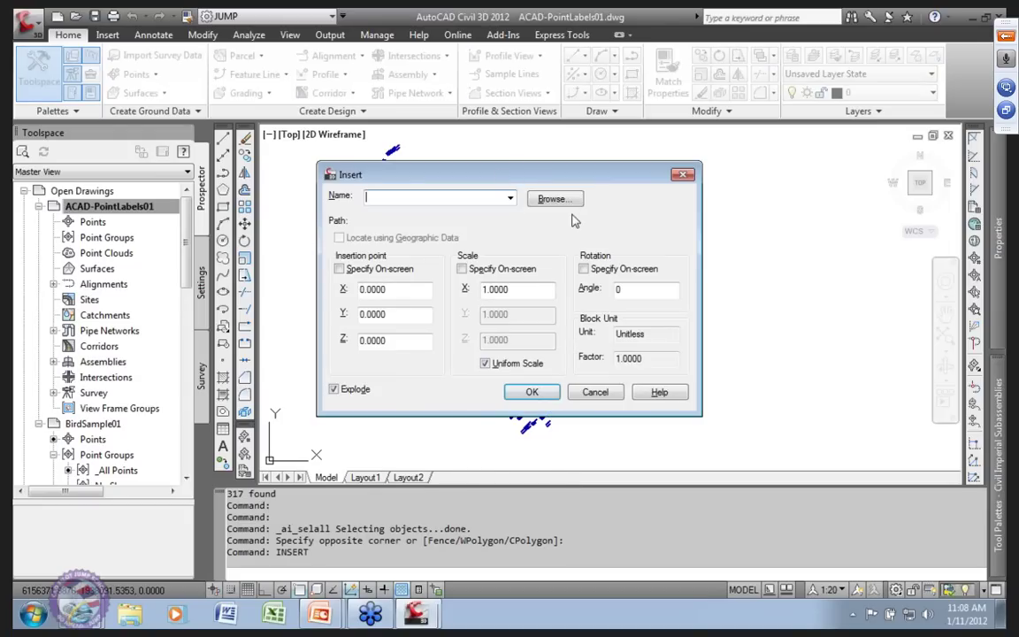
pyautogui.click(564, 199)
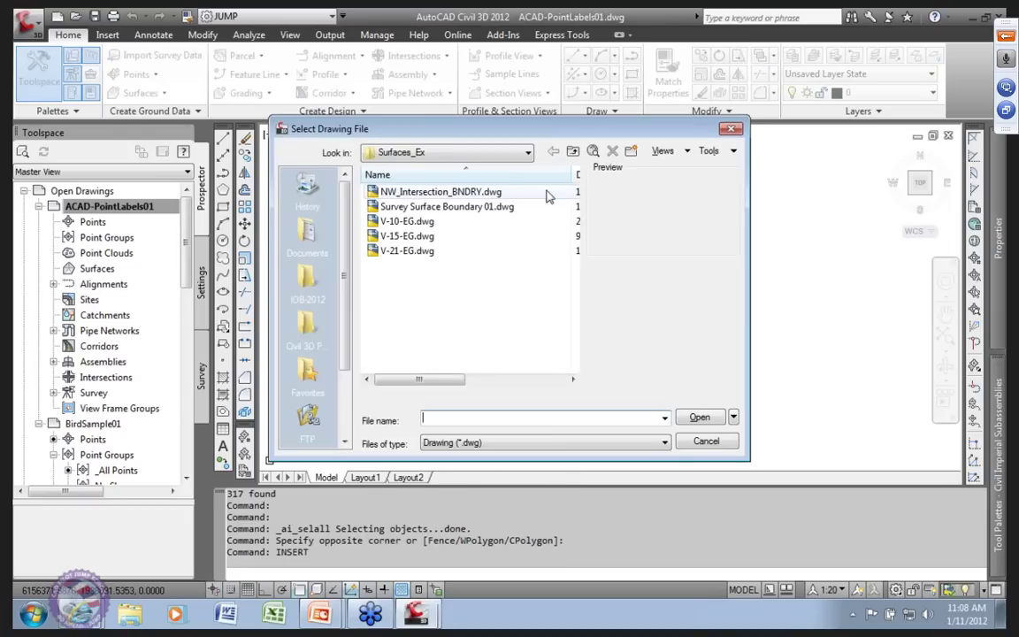
pyautogui.click(526, 153)
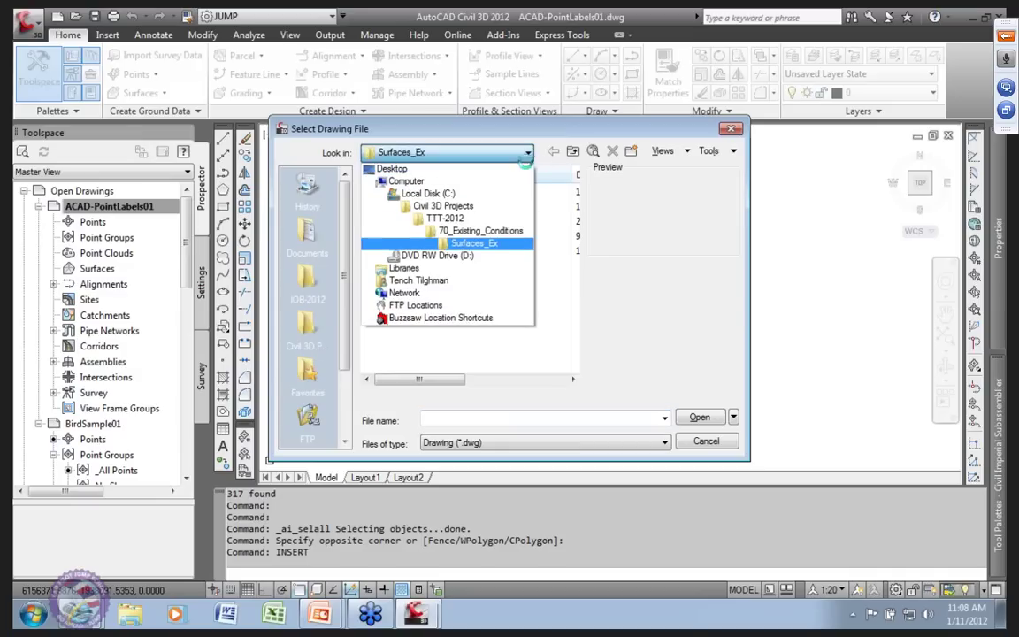
pyautogui.click(469, 230)
pyautogui.moveTo(572, 247); pyautogui.dragTo(571, 323)
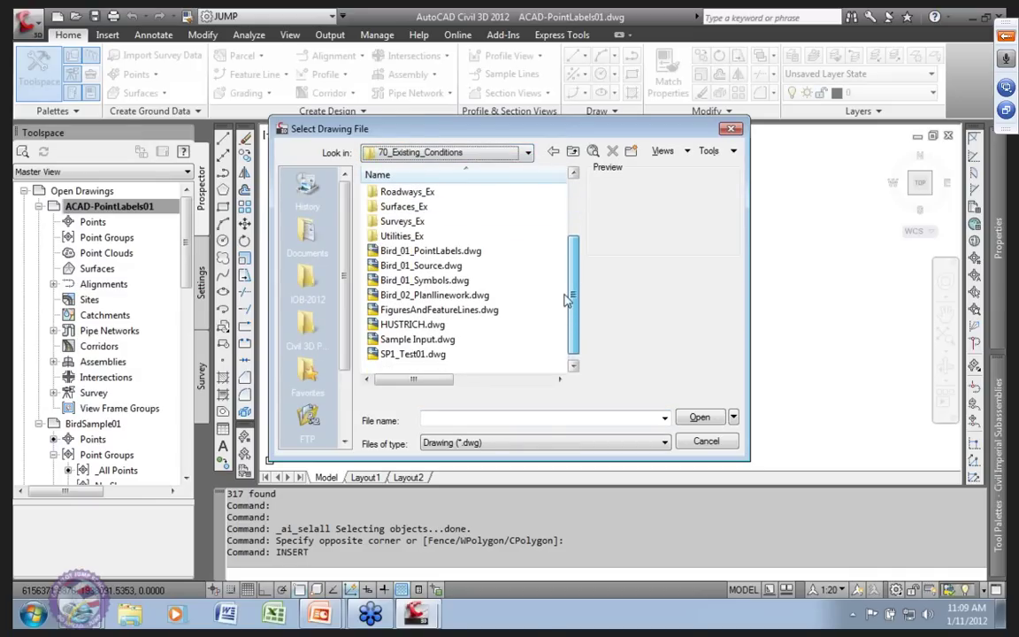
pyautogui.scroll(2, 477, 292)
pyautogui.click(393, 312)
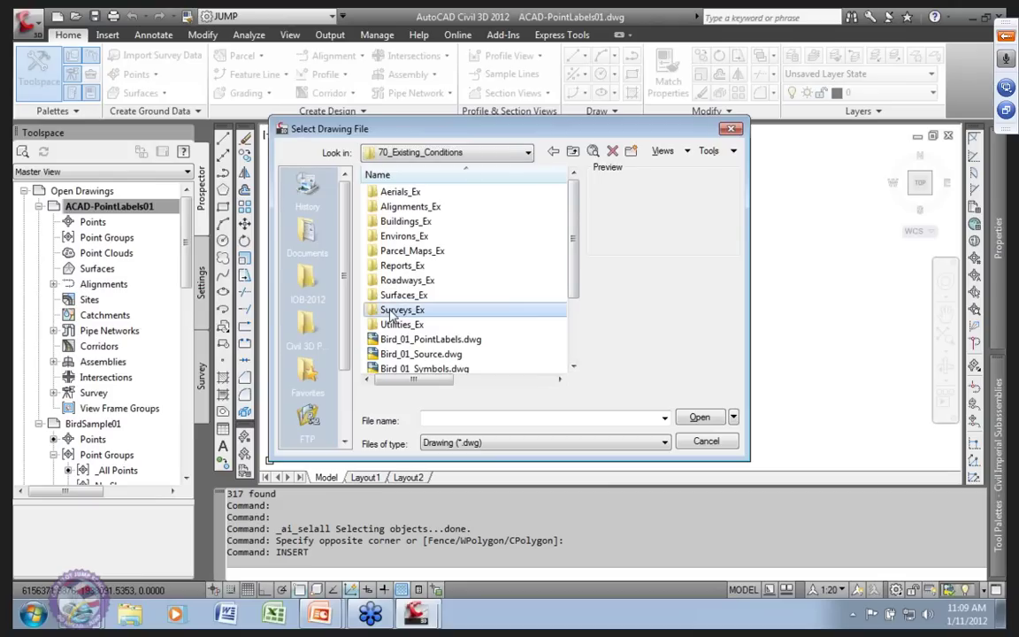
pyautogui.doubleClick(392, 311)
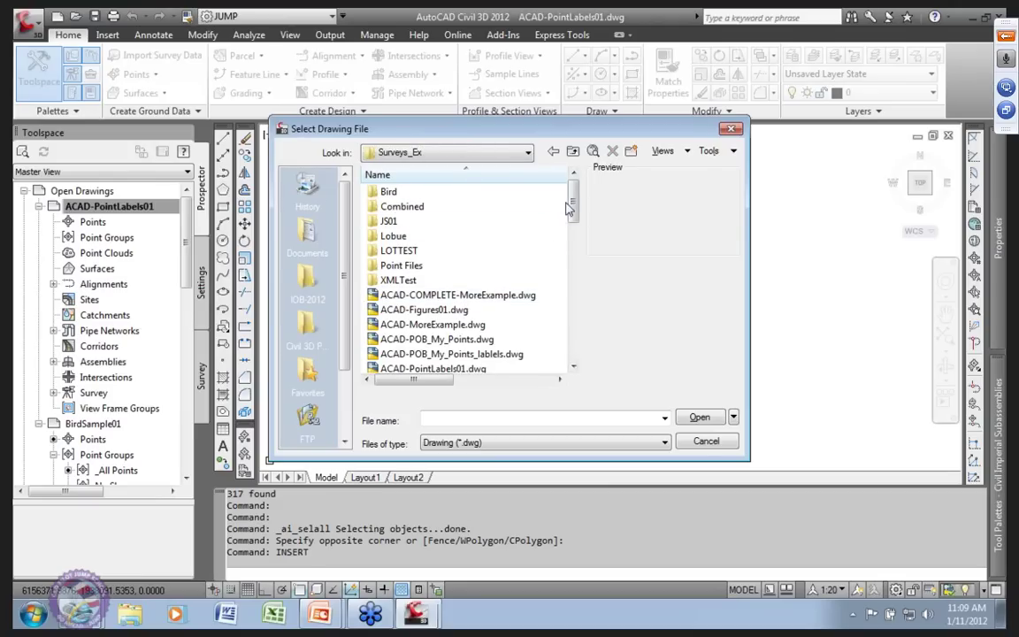
# - Insert ACAD-Symbols01.dwg as exploded objects, located using geographic data
pyautogui.moveTo(573, 204); pyautogui.dragTo(574, 231)
pyautogui.click(441, 314)
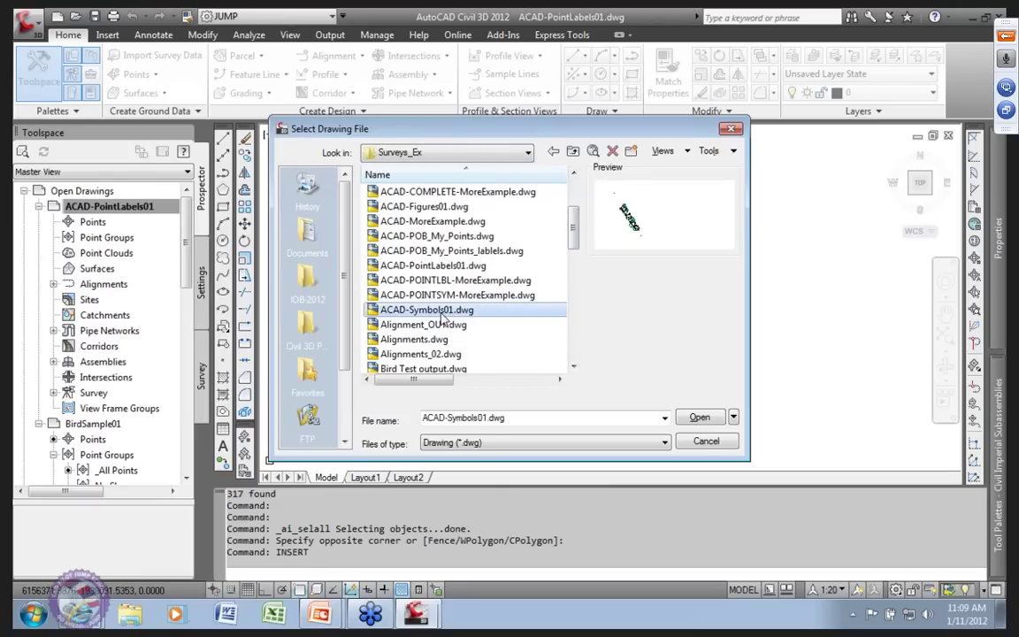
pyautogui.click(699, 418)
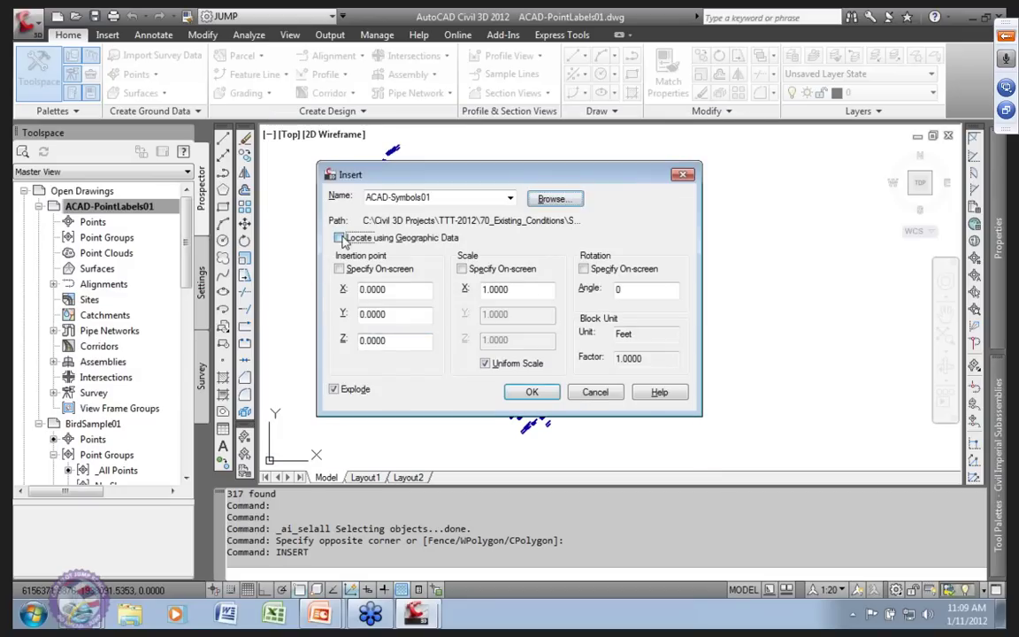
pyautogui.click(339, 239)
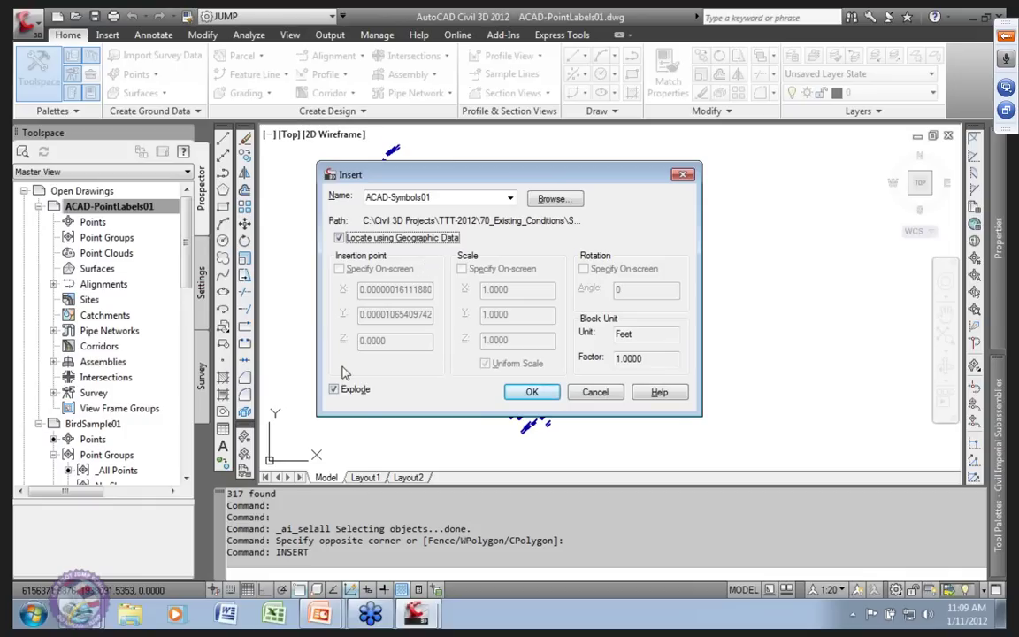
pyautogui.click(538, 392)
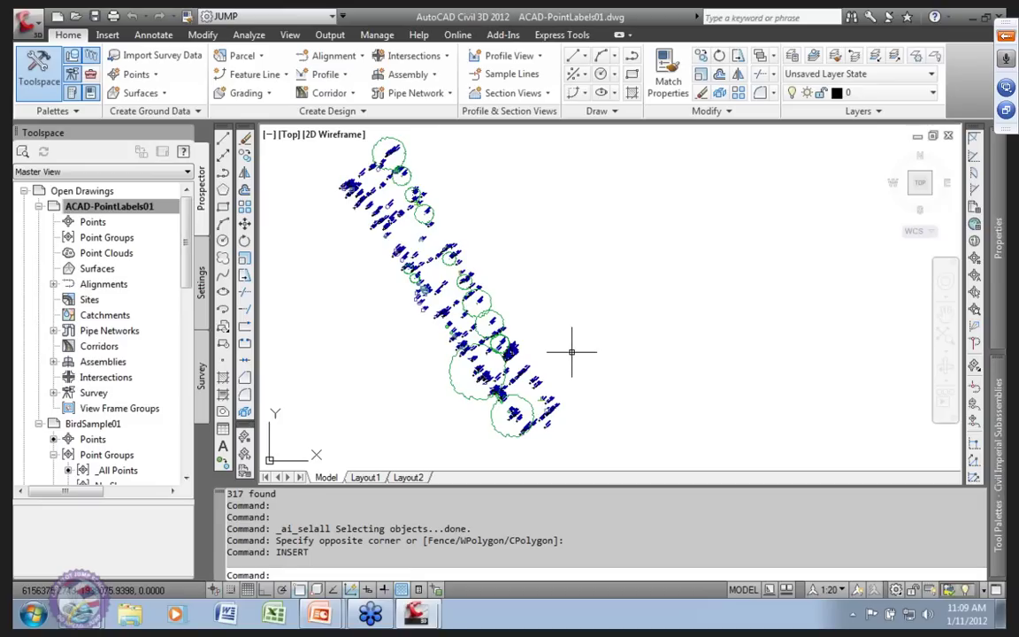
# - Insert ACAD-Figures01.dwg from the Surveys_Ex folder as exploded objects, located using geographic data
pyautogui.press('Return')
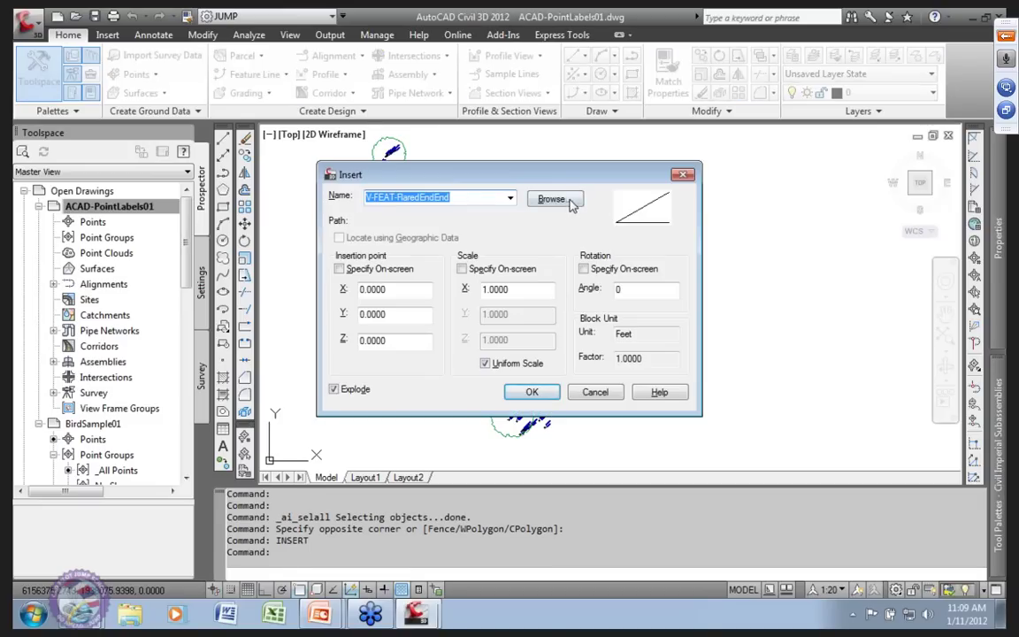
pyautogui.click(555, 199)
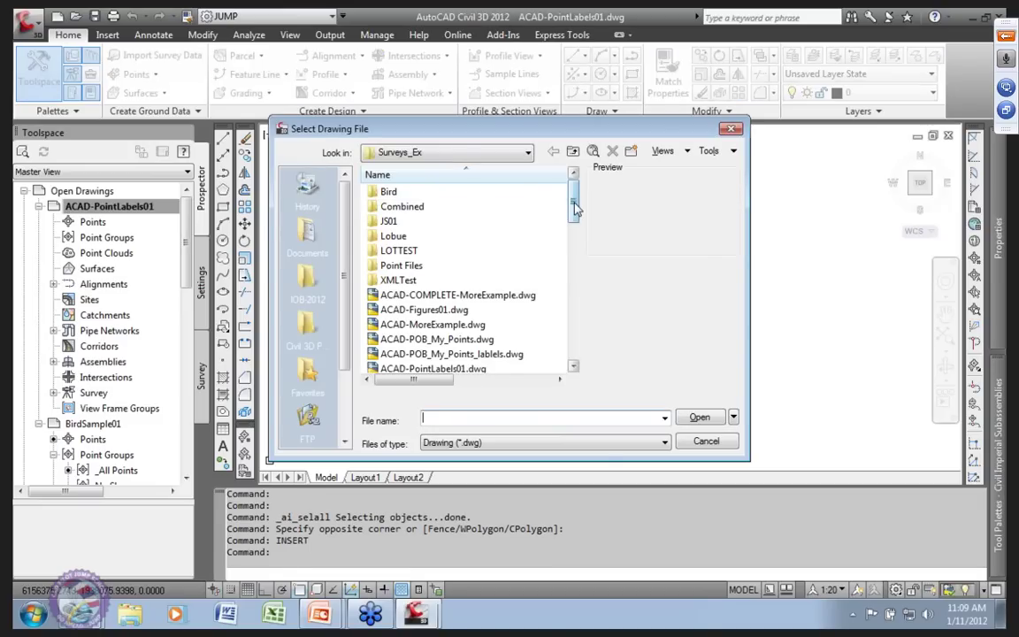
pyautogui.scroll(-1, 575, 206)
pyautogui.click(421, 295)
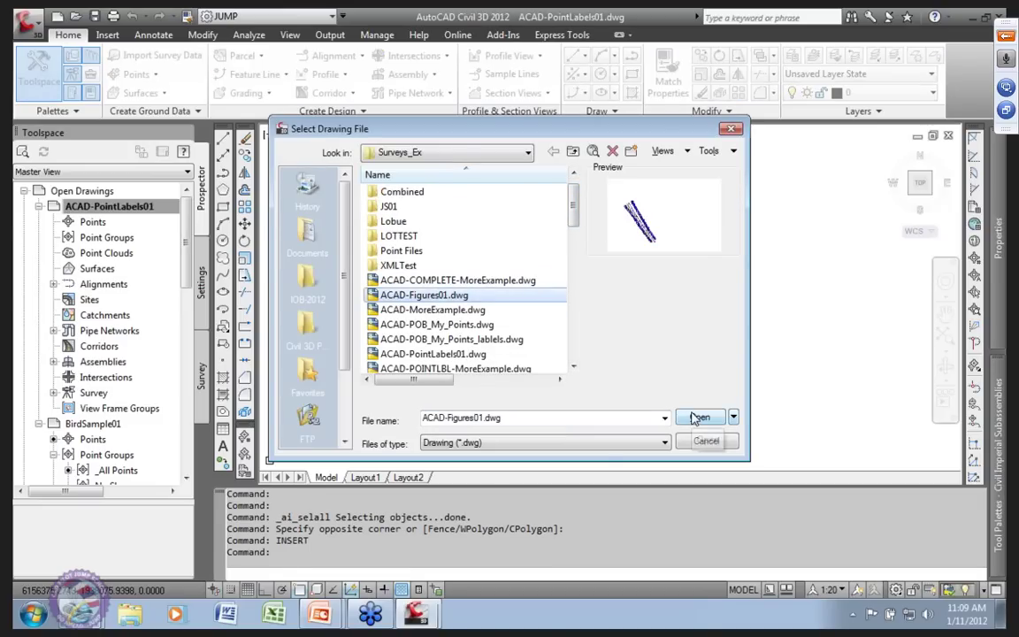
pyautogui.click(696, 418)
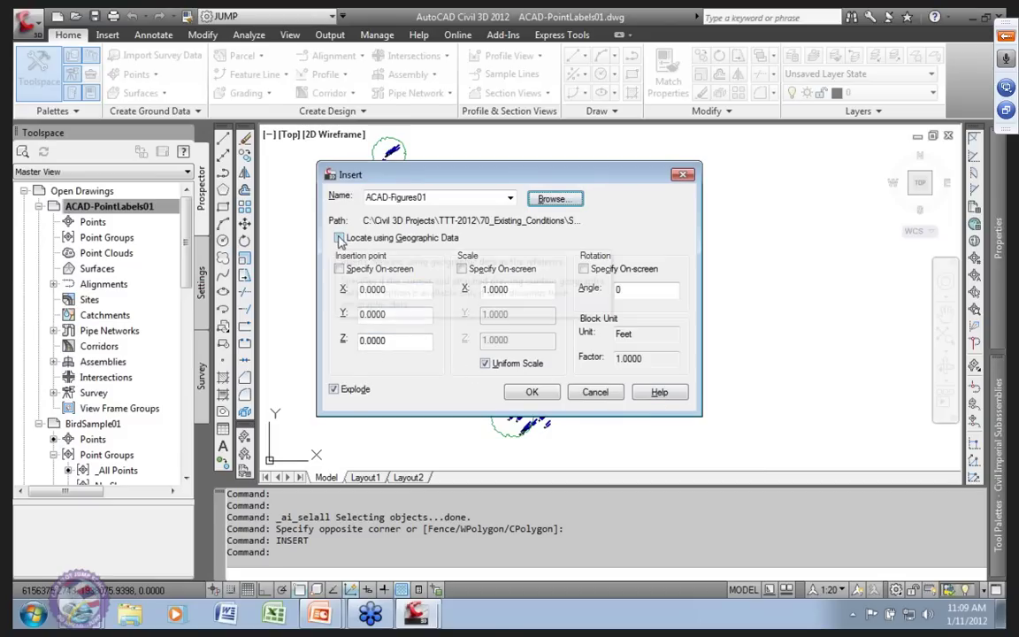
pyautogui.click(339, 238)
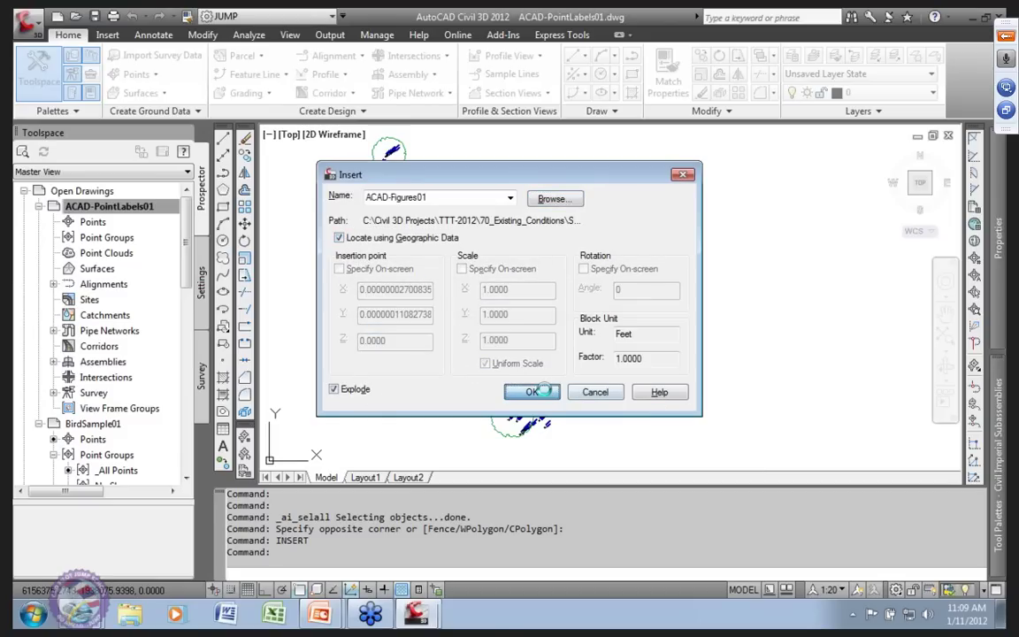
pyautogui.click(532, 391)
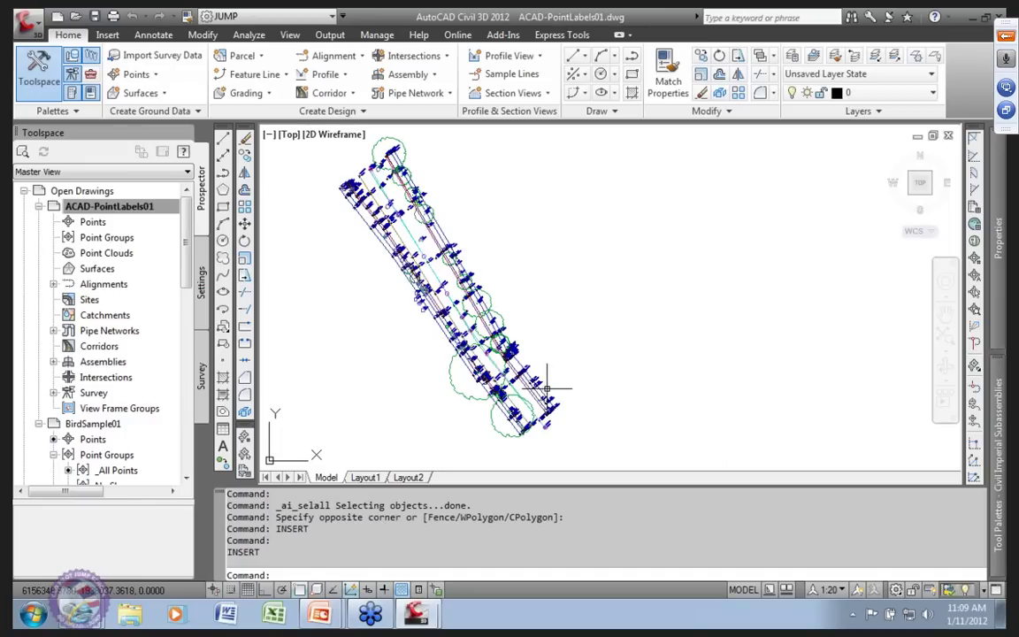
# - Examine how the point labels, symbols and figures line up across the combined drawing
pyautogui.moveTo(607, 363); pyautogui.dragTo(611, 379, button='middle')
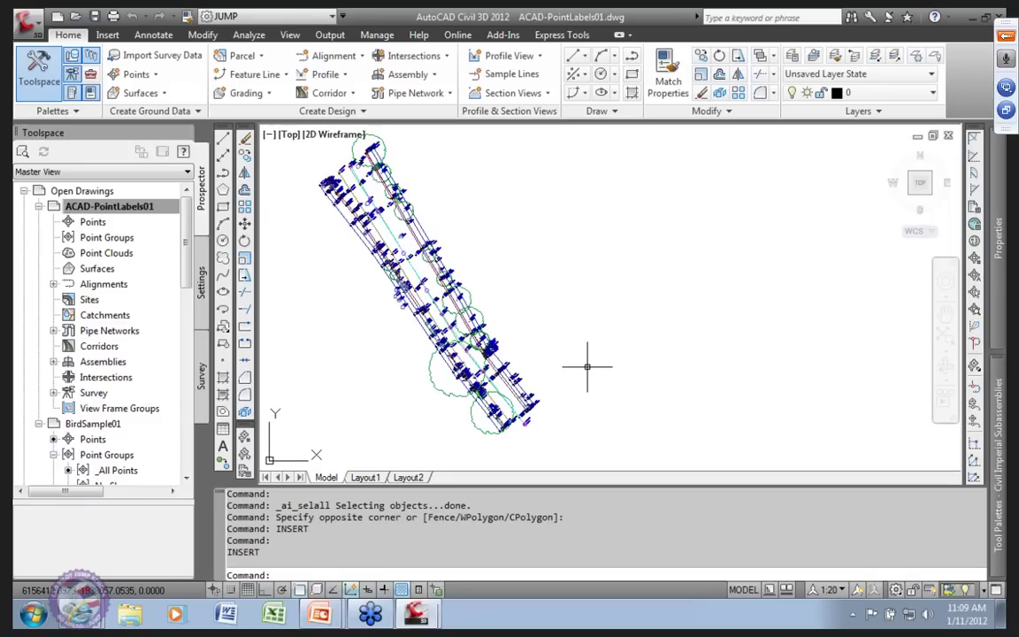
pyautogui.scroll(5, 405, 327)
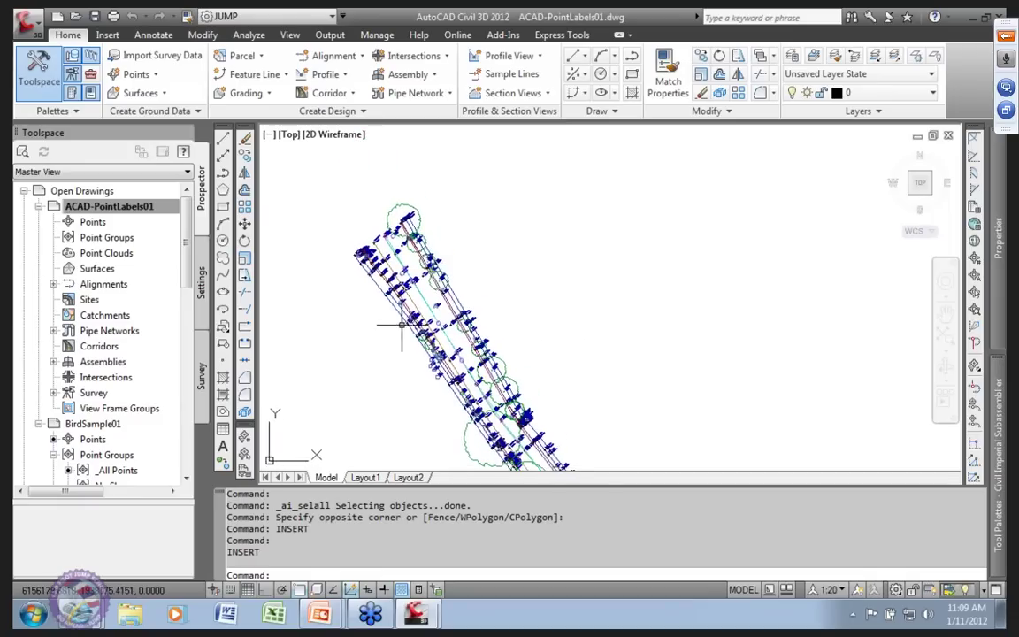
pyautogui.scroll(-5, 405, 327)
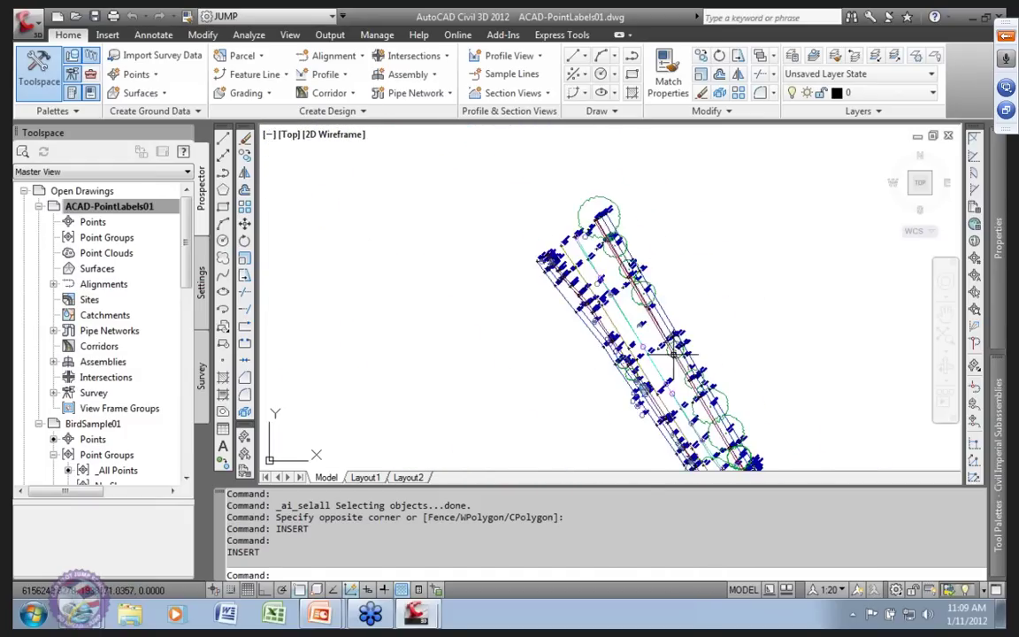
pyautogui.scroll(6, 663, 354)
pyautogui.scroll(-5, 720, 361)
pyautogui.scroll(-4, 531, 362)
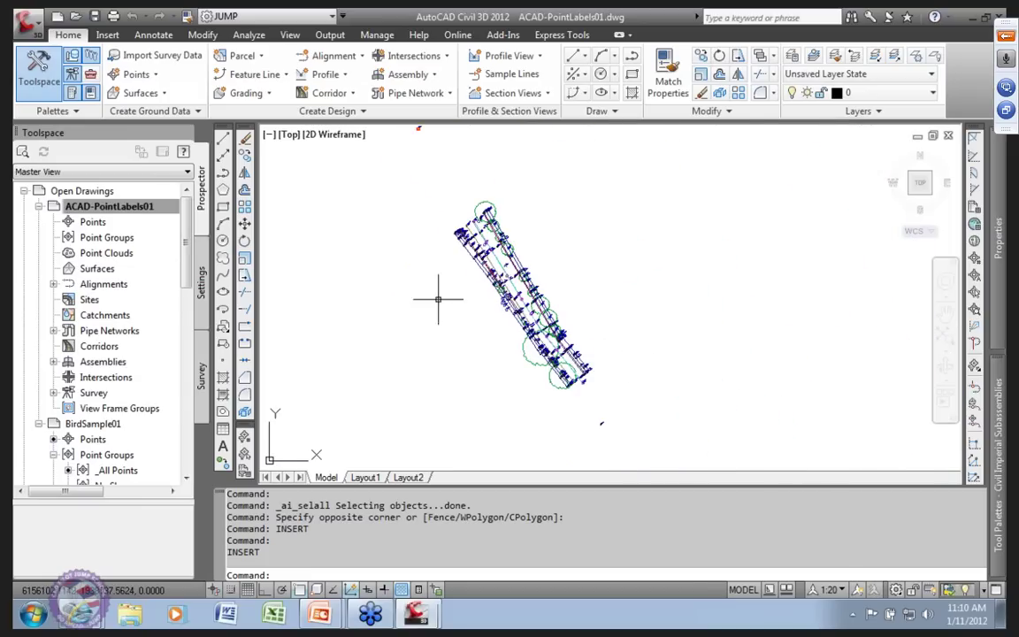
pyautogui.scroll(5, 516, 304)
pyautogui.scroll(-5, 516, 304)
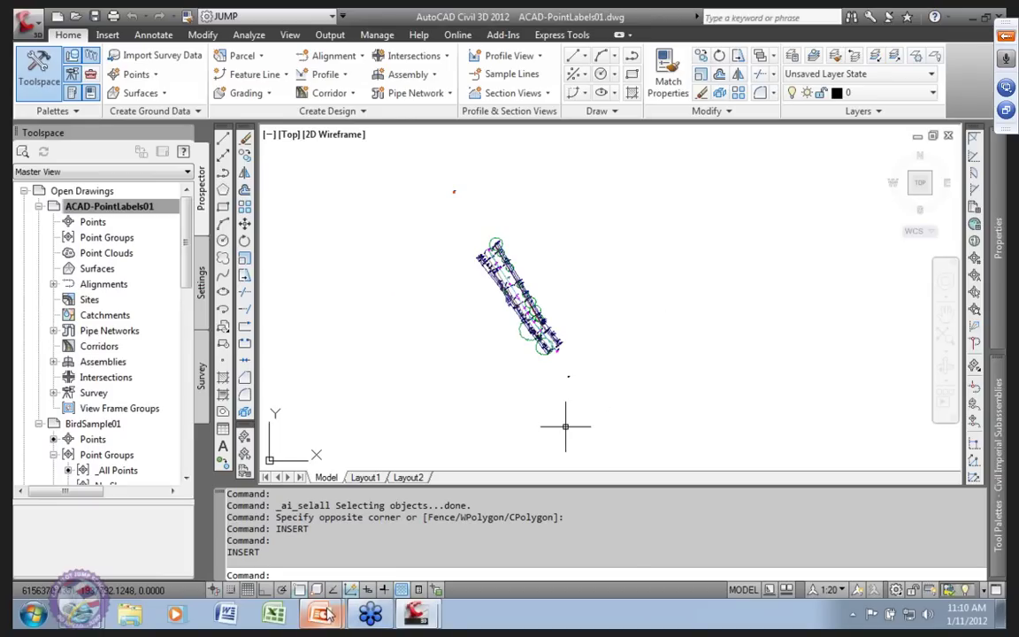
pyautogui.moveTo(431, 372); pyautogui.dragTo(392, 342, button='middle')
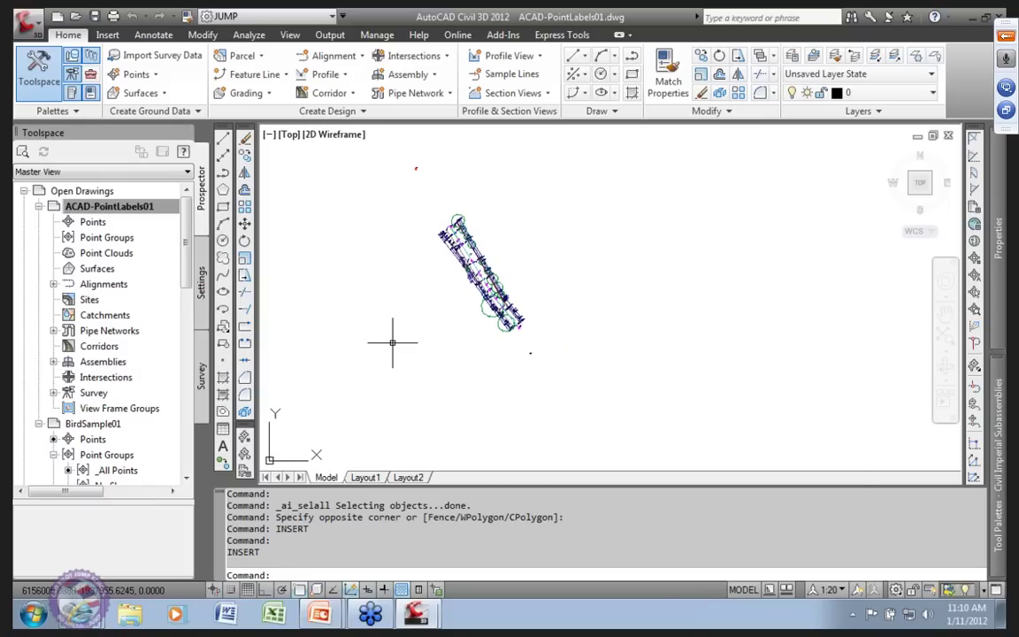